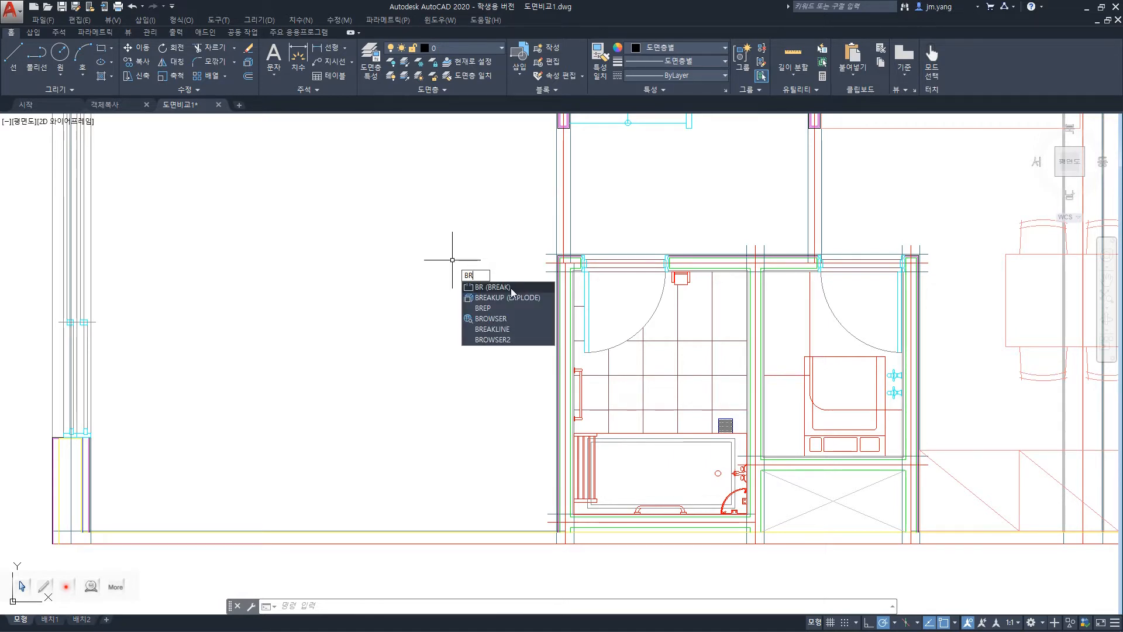
# Use Break to cut a gap in the vertical wall line above the right-hand door, and undo the break.
pyautogui.press('Escape')
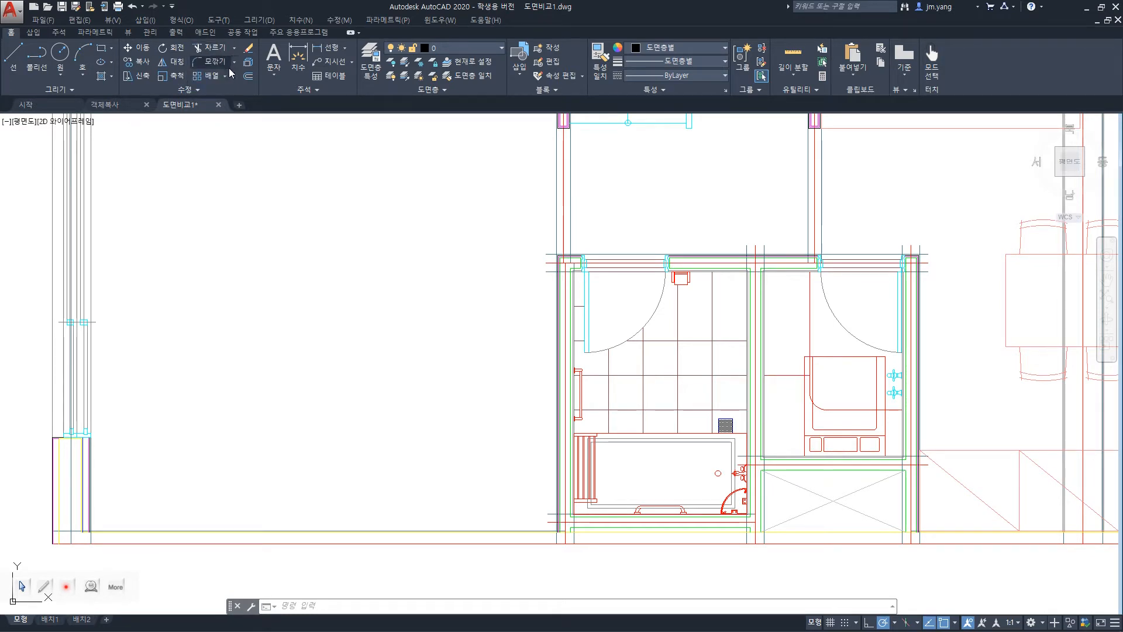
pyautogui.click(187, 91)
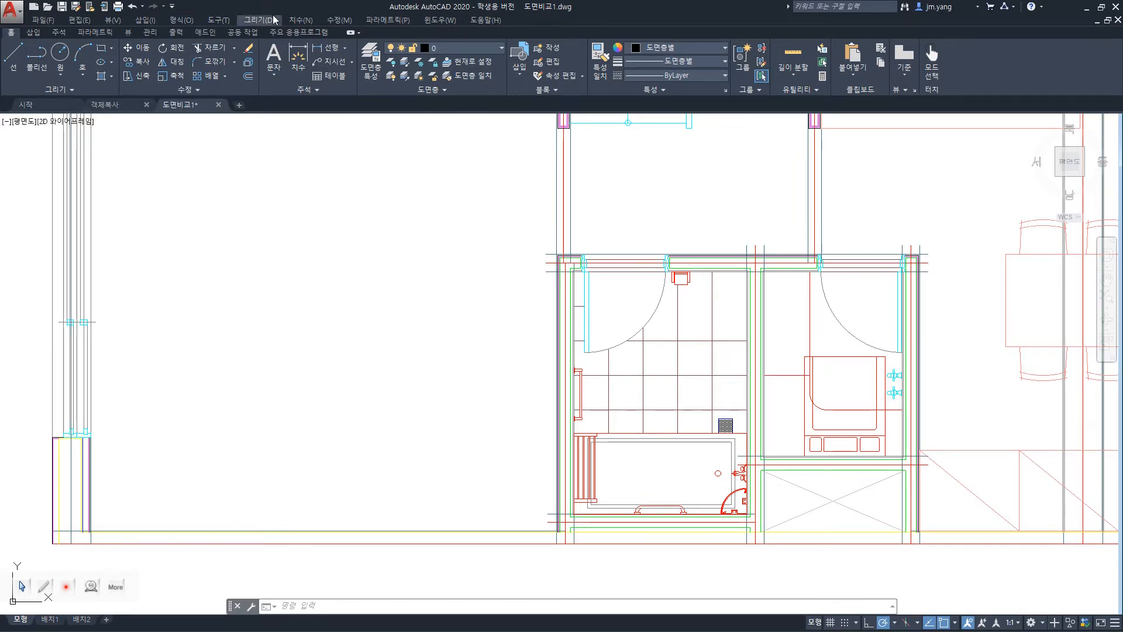
pyautogui.click(331, 21)
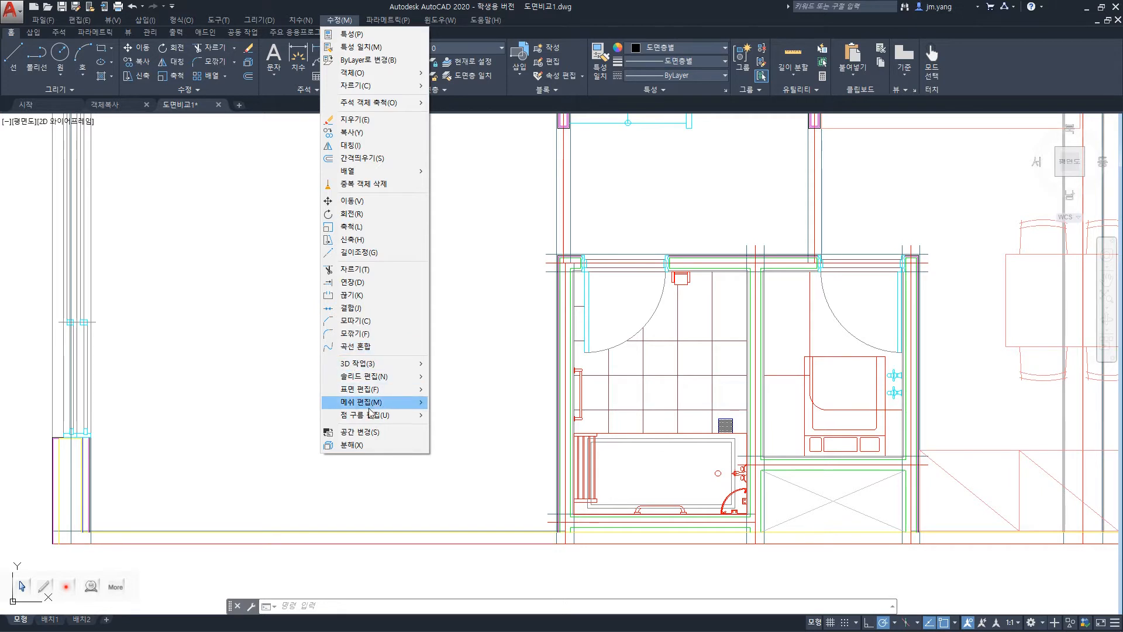
pyautogui.click(349, 296)
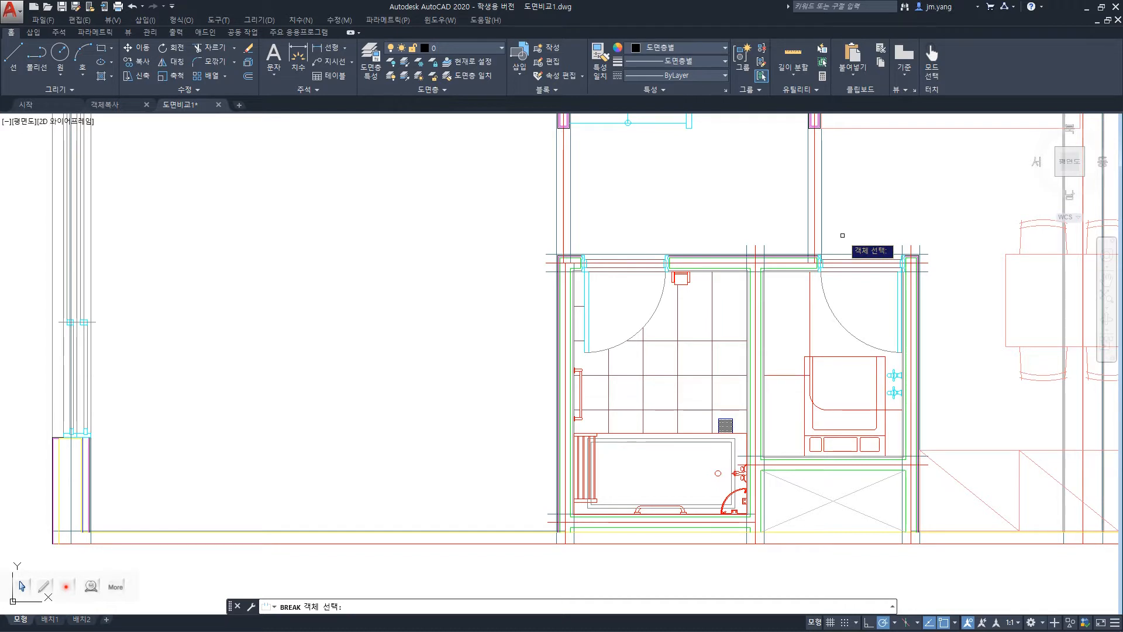
pyautogui.click(820, 214)
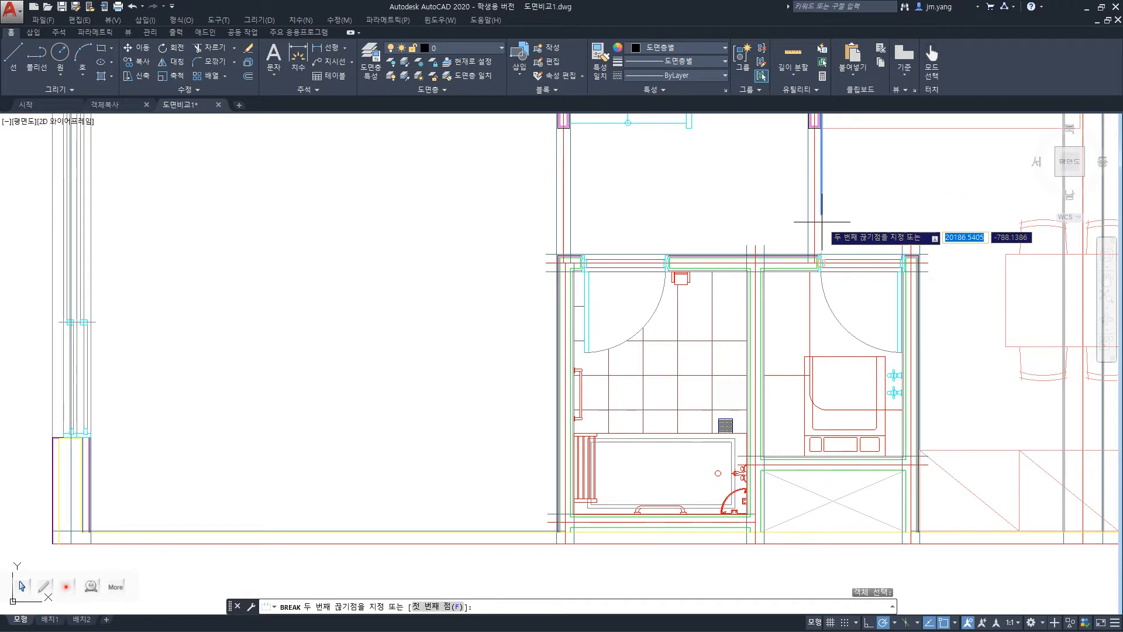
pyautogui.click(820, 234)
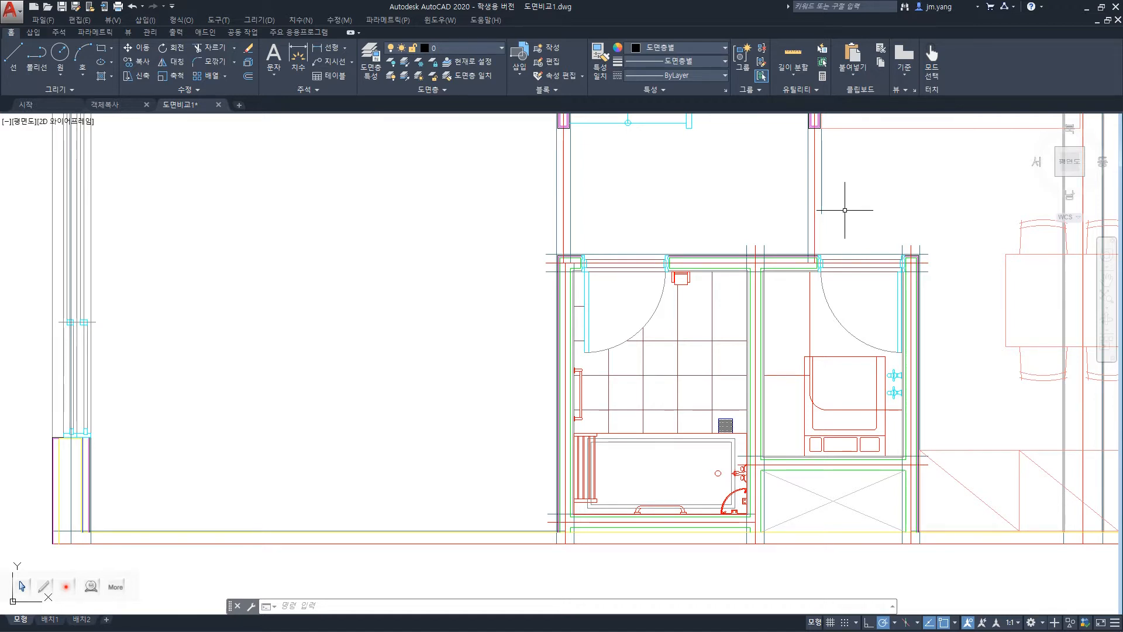
pyautogui.hotkey('ctrl', 'z')
# Try Break on the right-hand door block and on the upper part of the wall line above it, and undo the line break.
pyautogui.scroll(2, 854, 217)
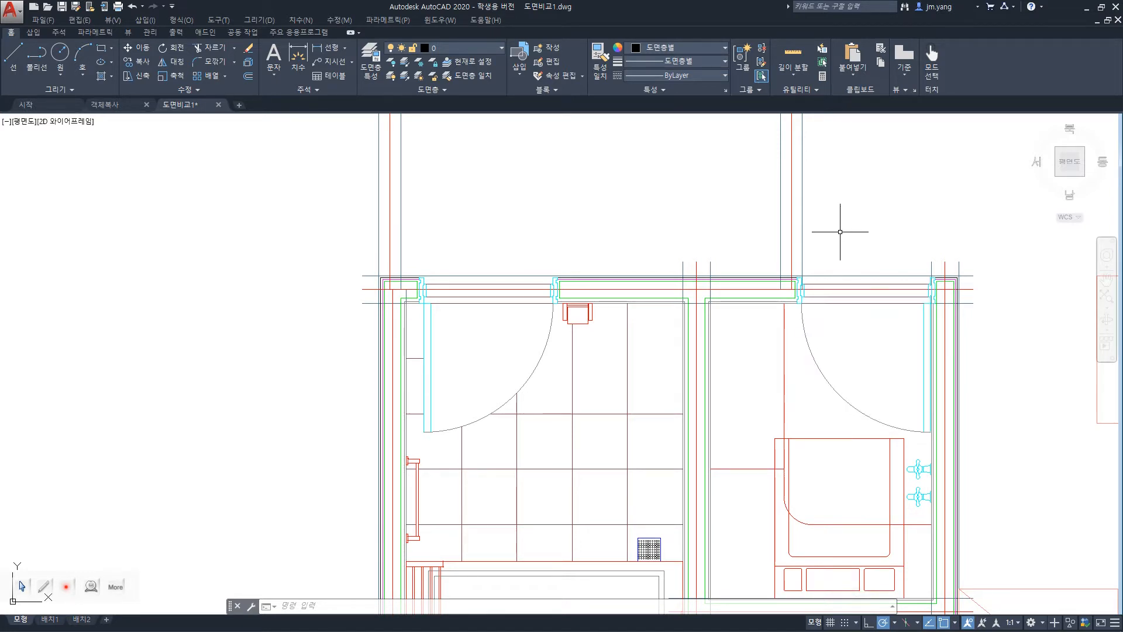
pyautogui.press('Return')
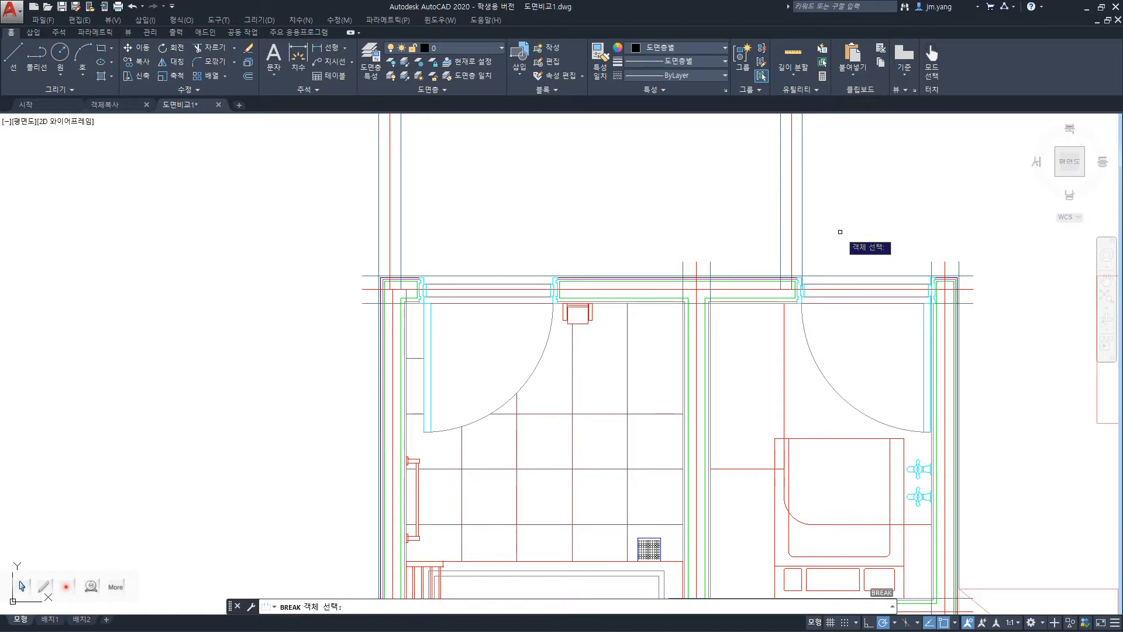
pyautogui.click(805, 337)
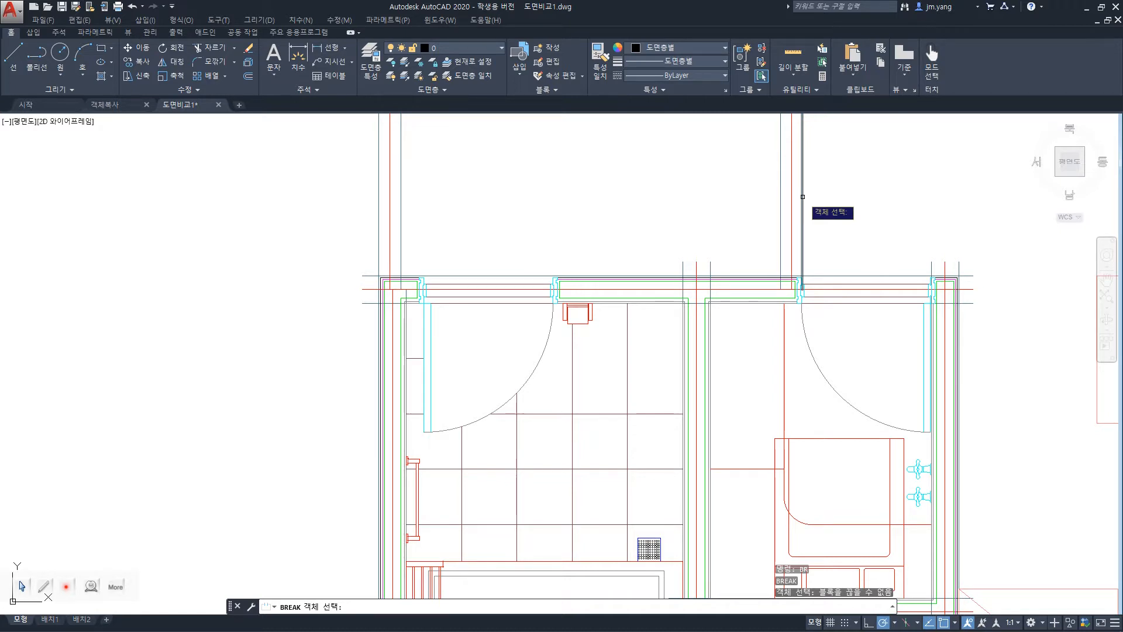
pyautogui.click(803, 124)
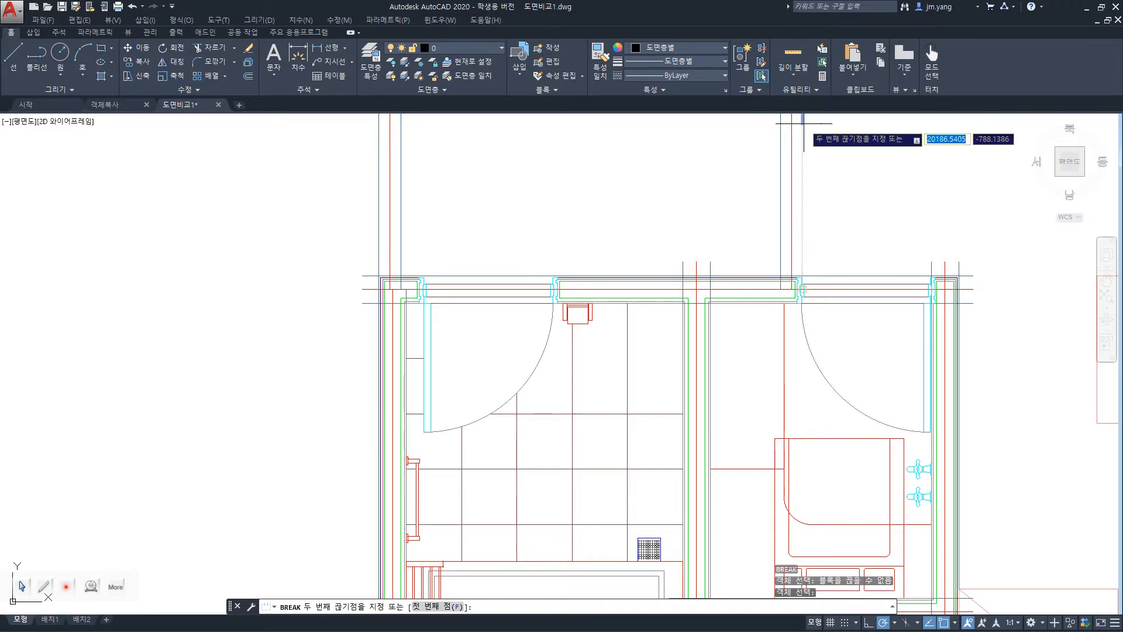
pyautogui.click(798, 159)
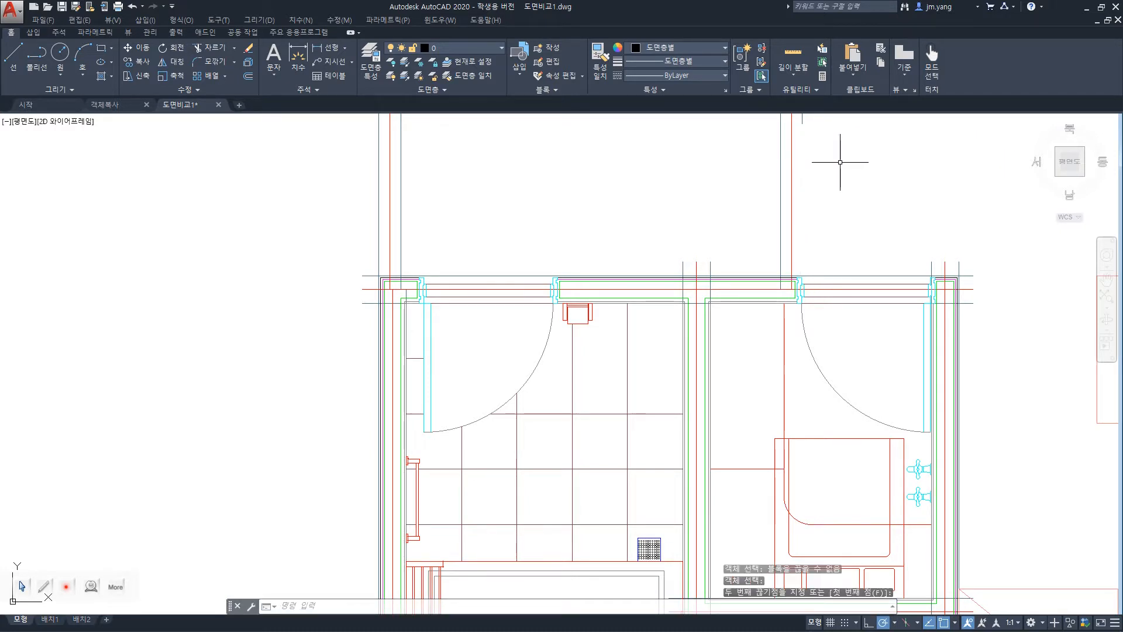
pyautogui.hotkey('ctrl', 'z')
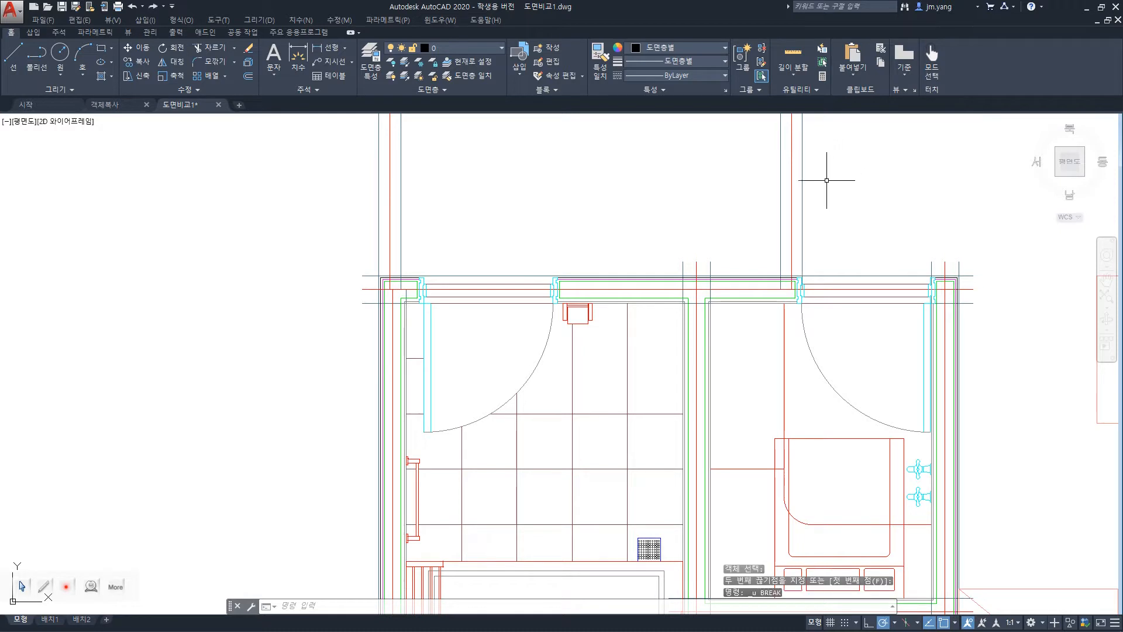
pyautogui.write('r')
pyautogui.press('Return')
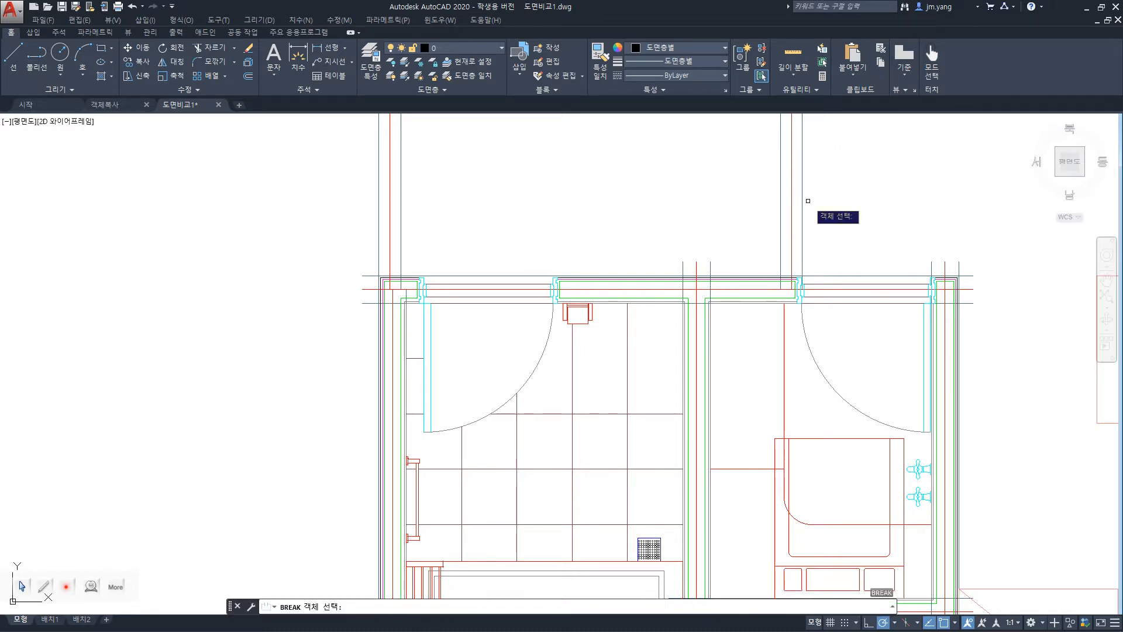
pyautogui.click(801, 221)
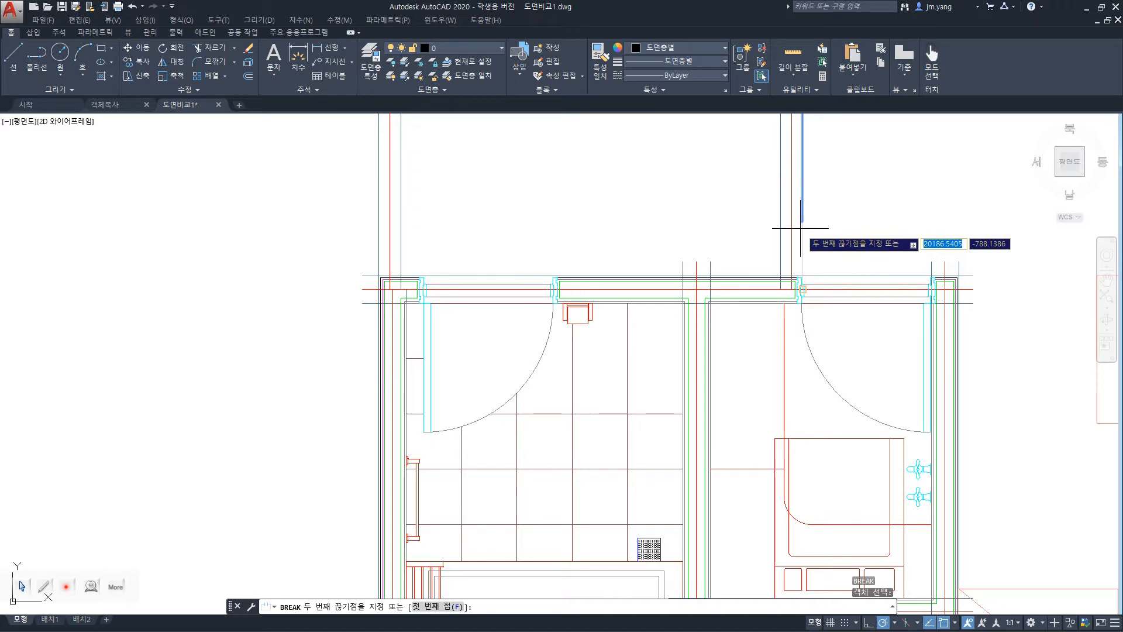
pyautogui.press('Escape')
# Use Break to cut a gap in the vertical tile line beside the right room's door swing, and undo it.
pyautogui.scroll(-2, 798, 222)
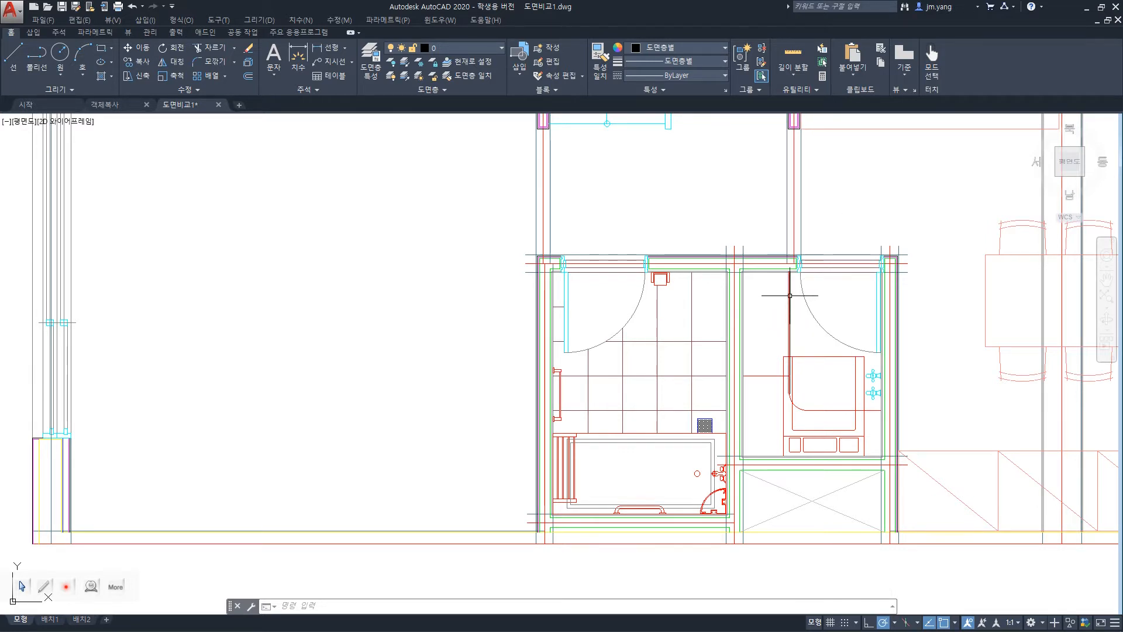
pyautogui.scroll(4, 852, 307)
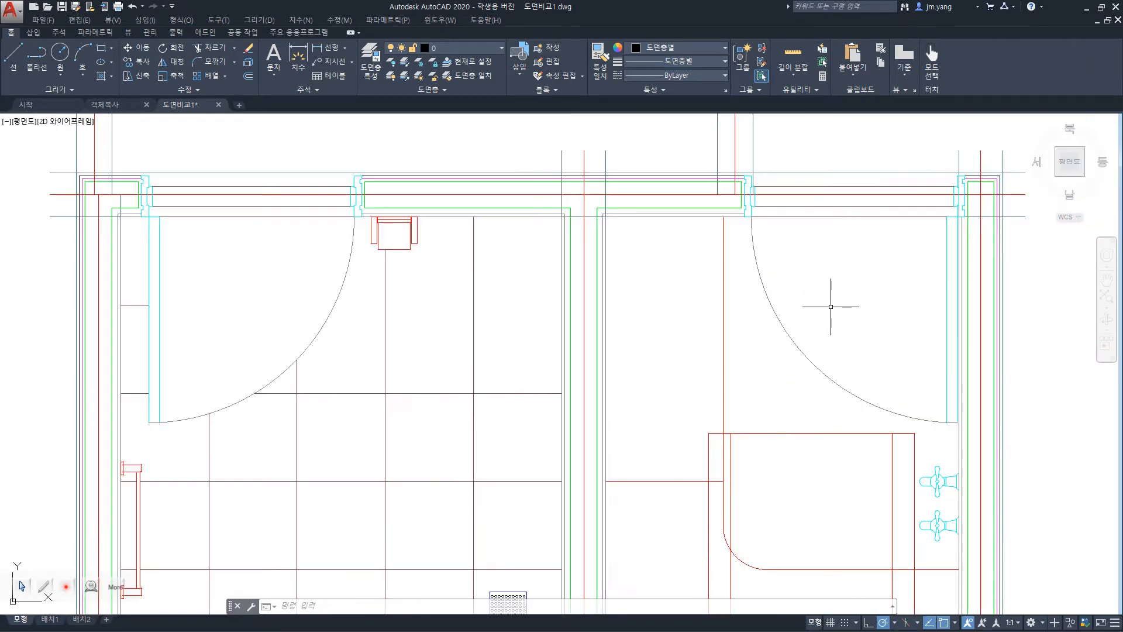
pyautogui.write('br')
pyautogui.press('Return')
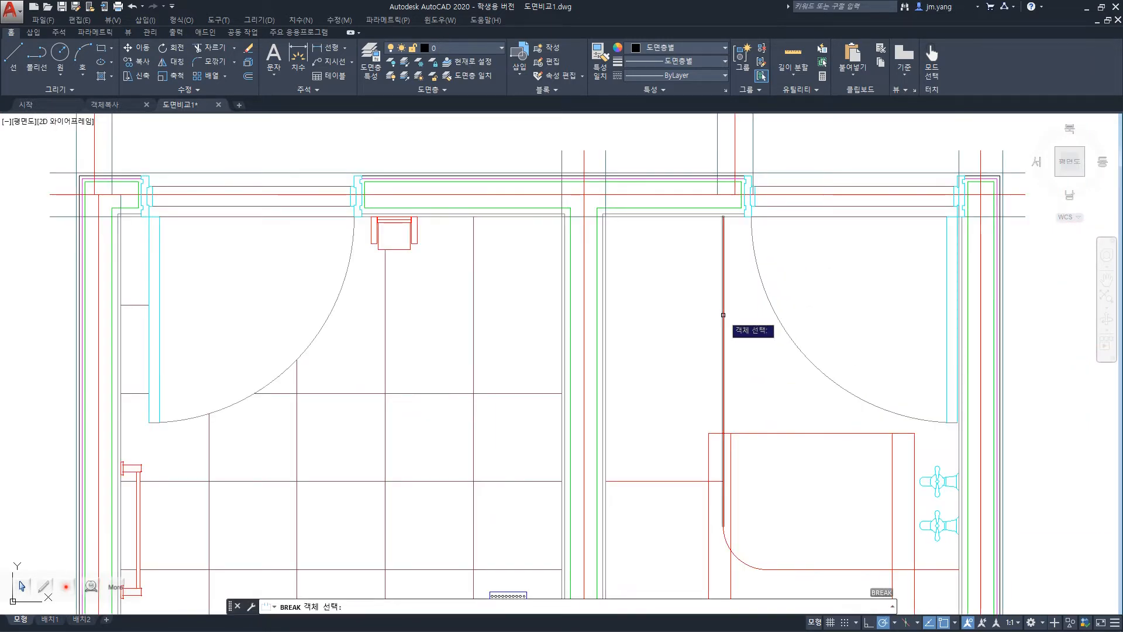
pyautogui.click(722, 314)
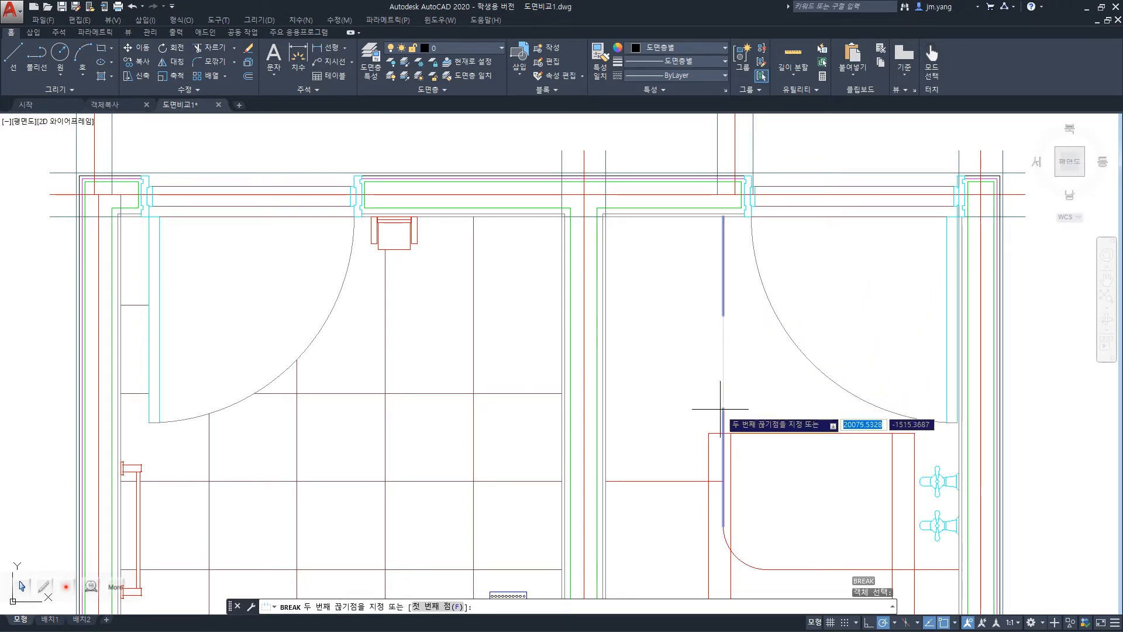
pyautogui.click(723, 372)
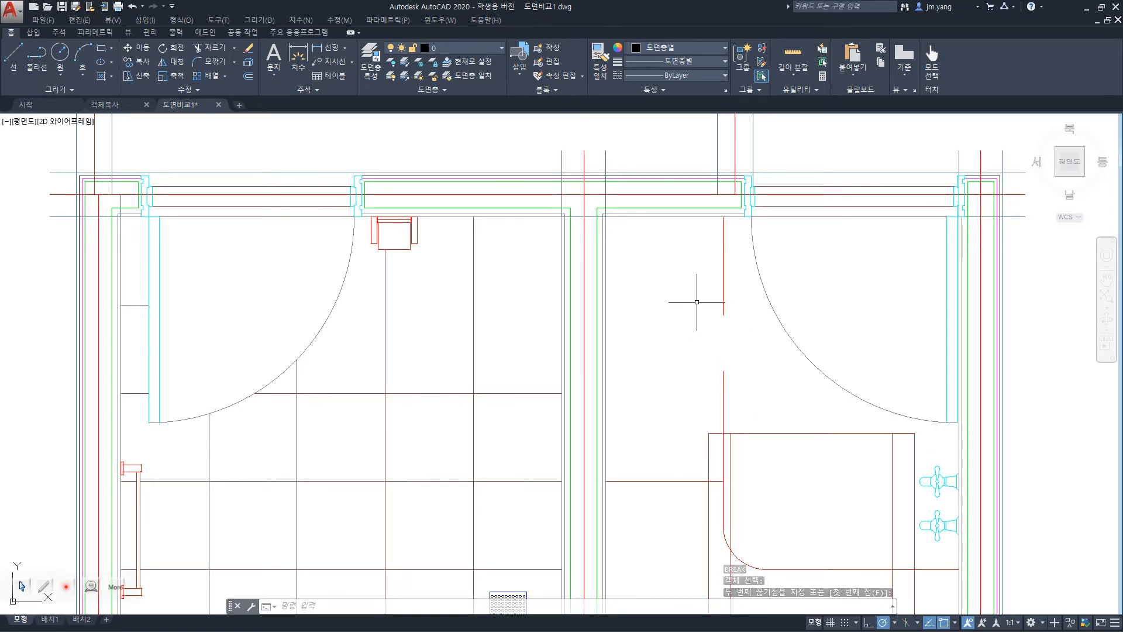
pyautogui.press('Escape')
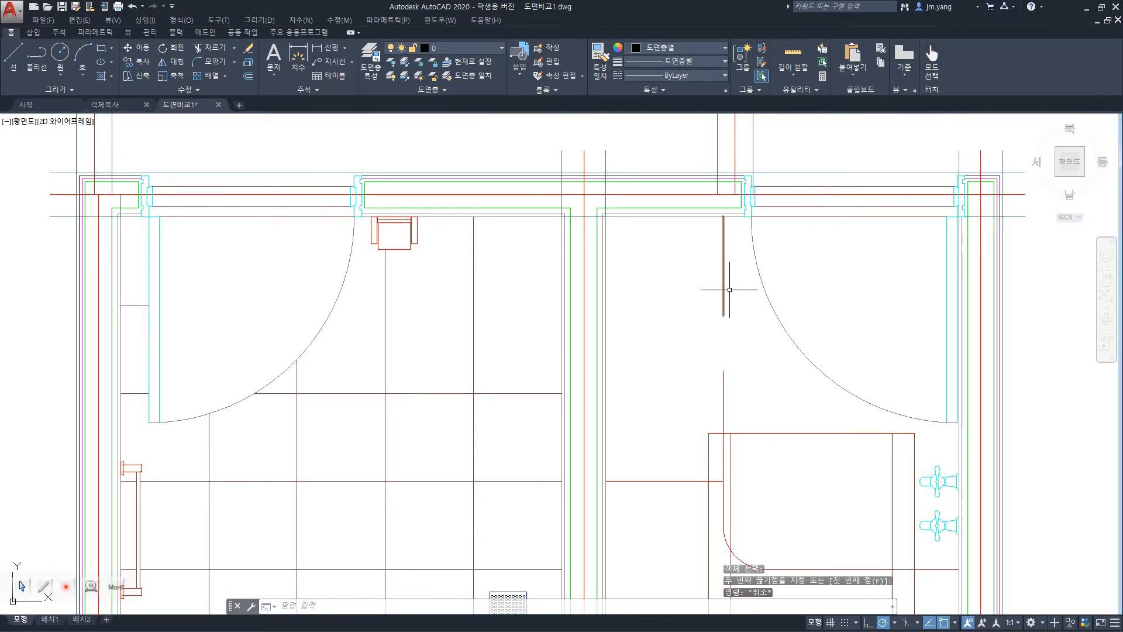
pyautogui.hotkey('ctrl', 'z')
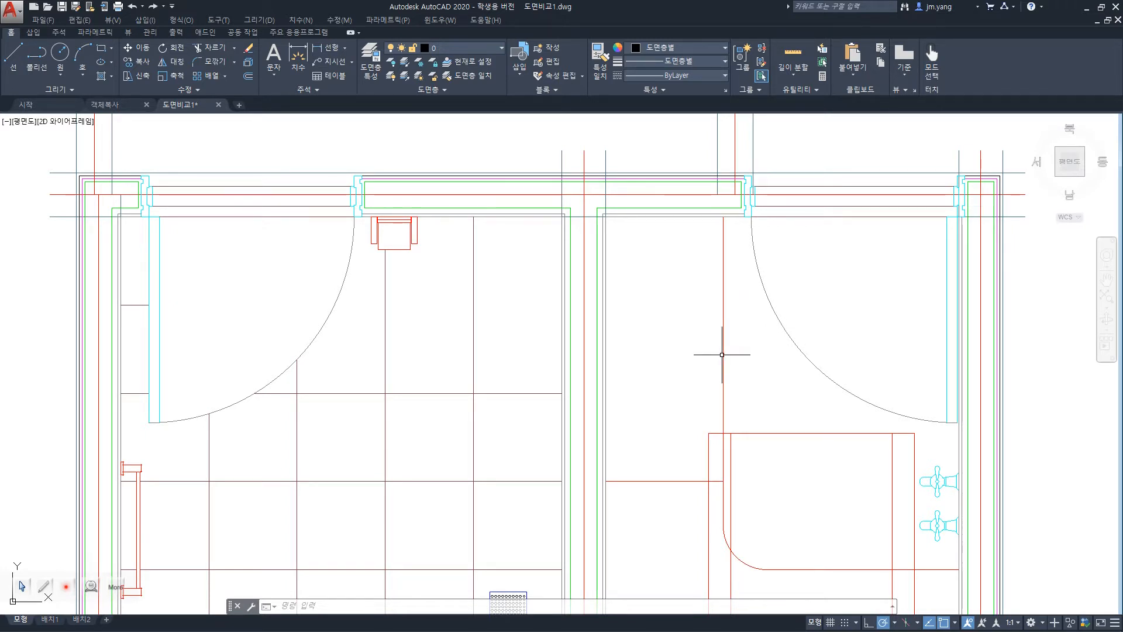
# Split the vertical tile line in the right room at its midpoint, using Break with the First point option.
pyautogui.write('br')
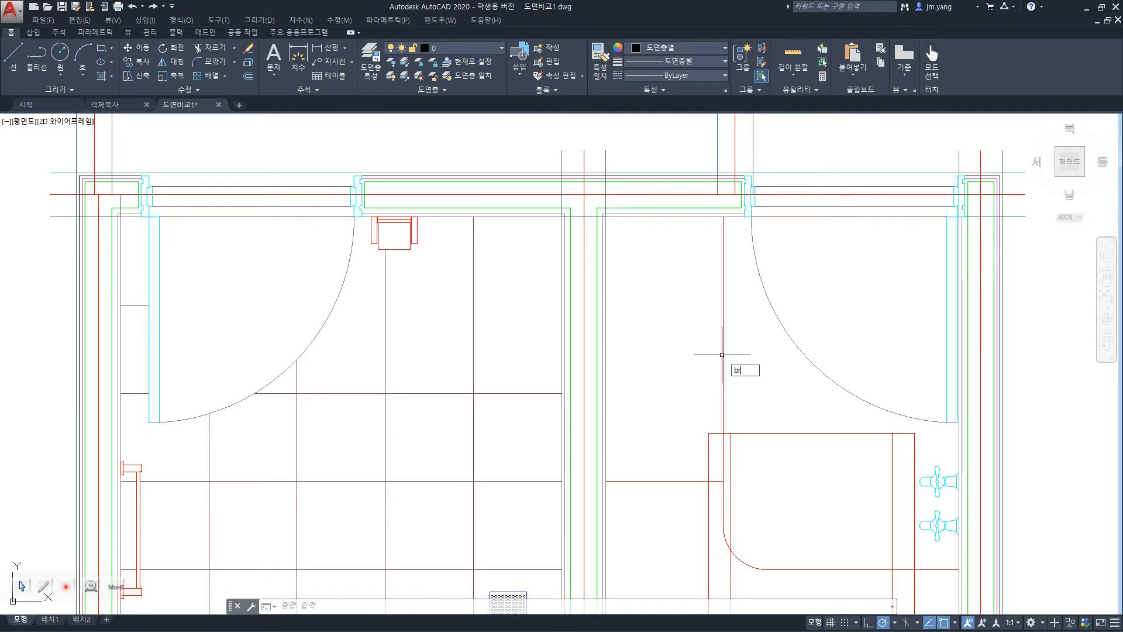
pyautogui.press('Return')
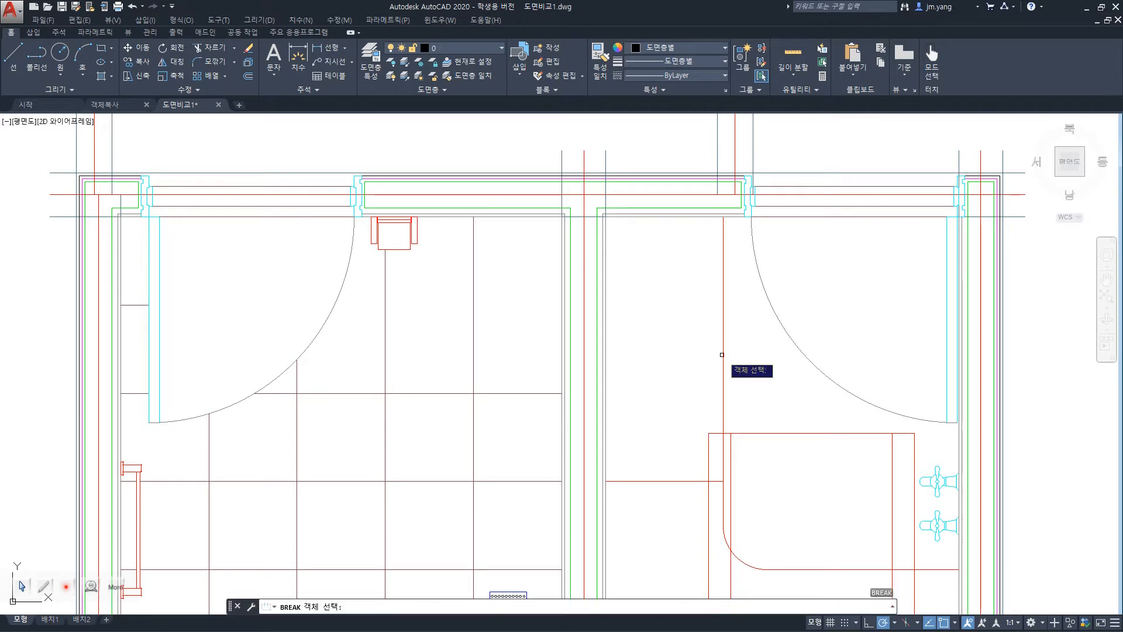
pyautogui.click(723, 290)
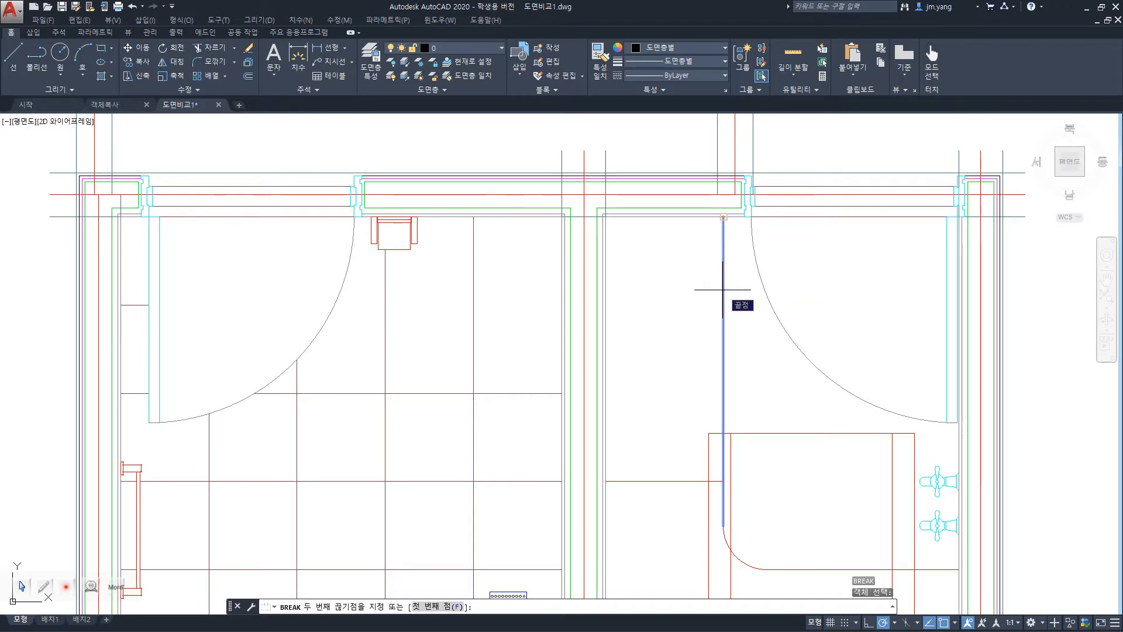
pyautogui.click(453, 606)
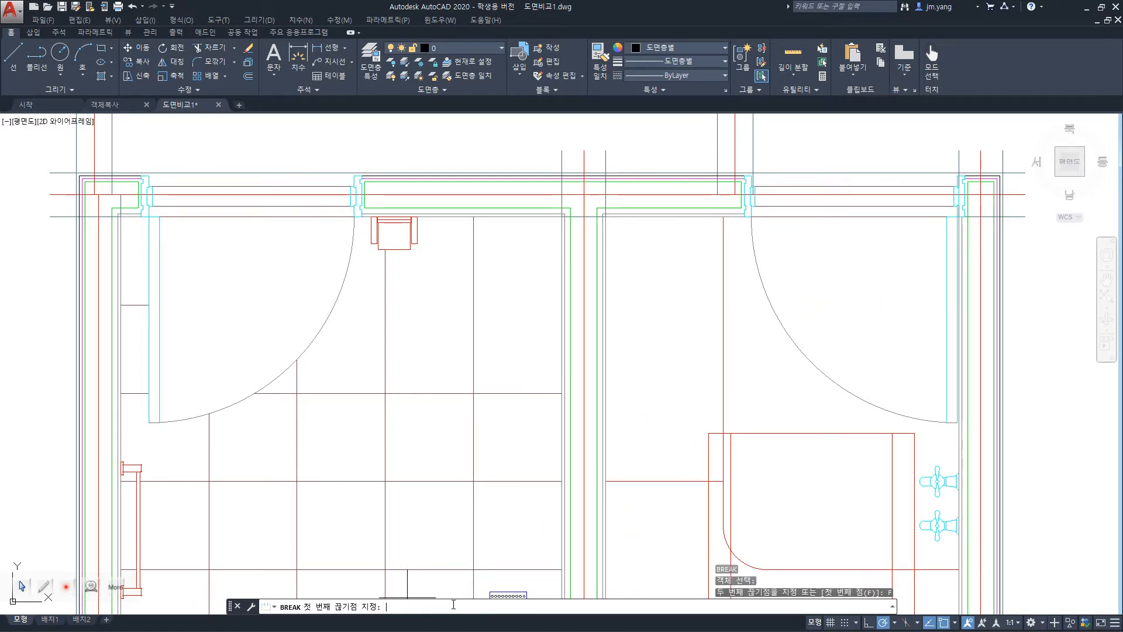
pyautogui.click(725, 296)
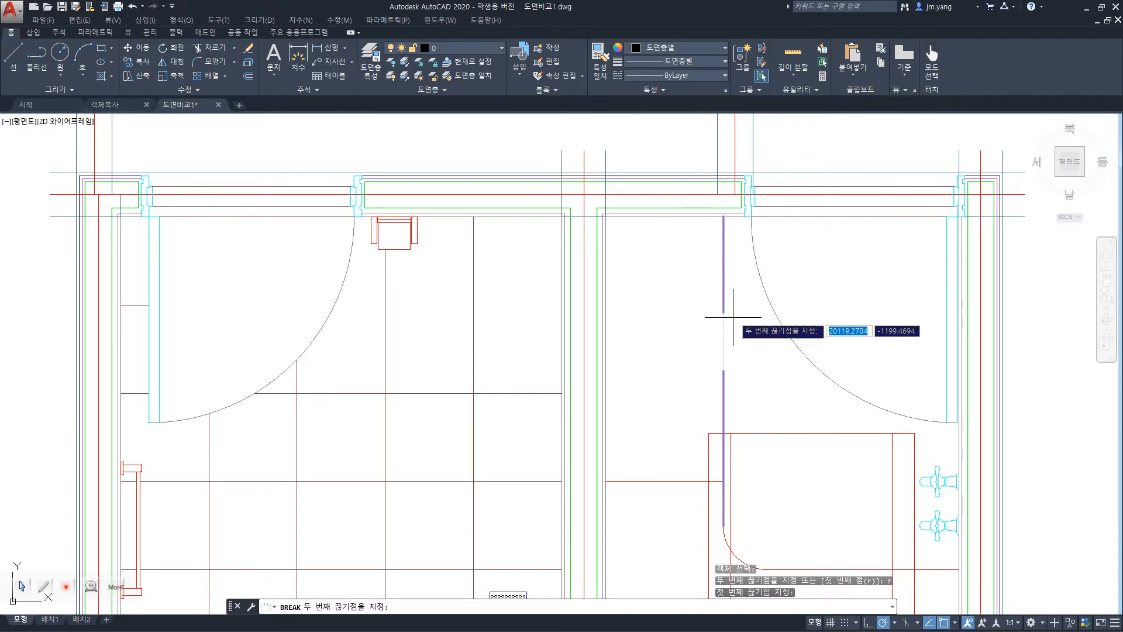
pyautogui.click(720, 399)
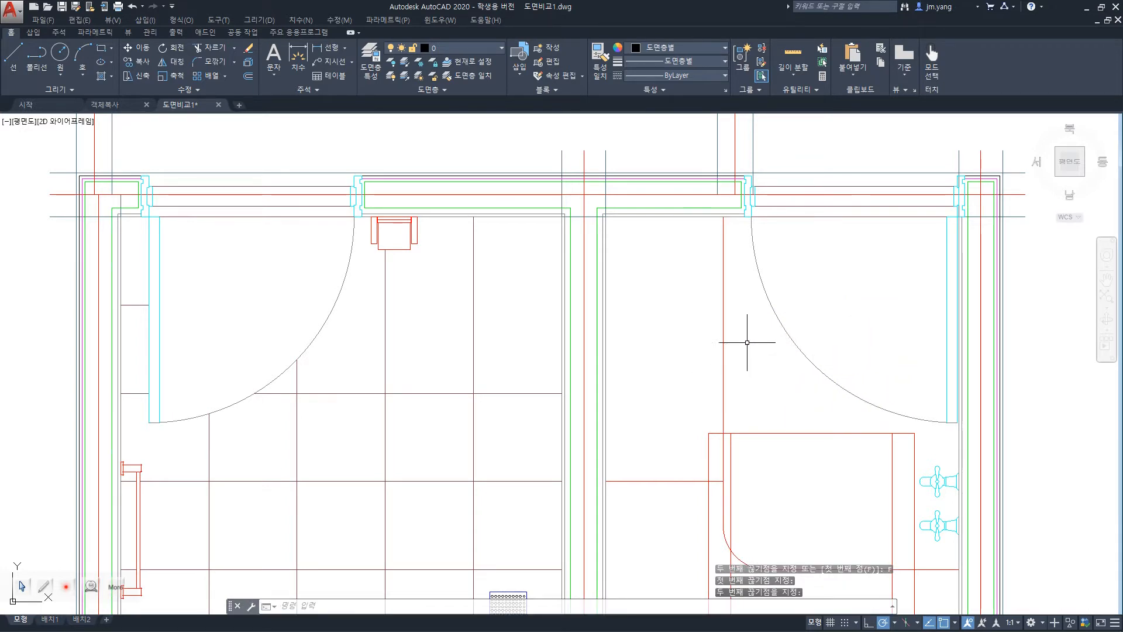
pyautogui.press('Escape')
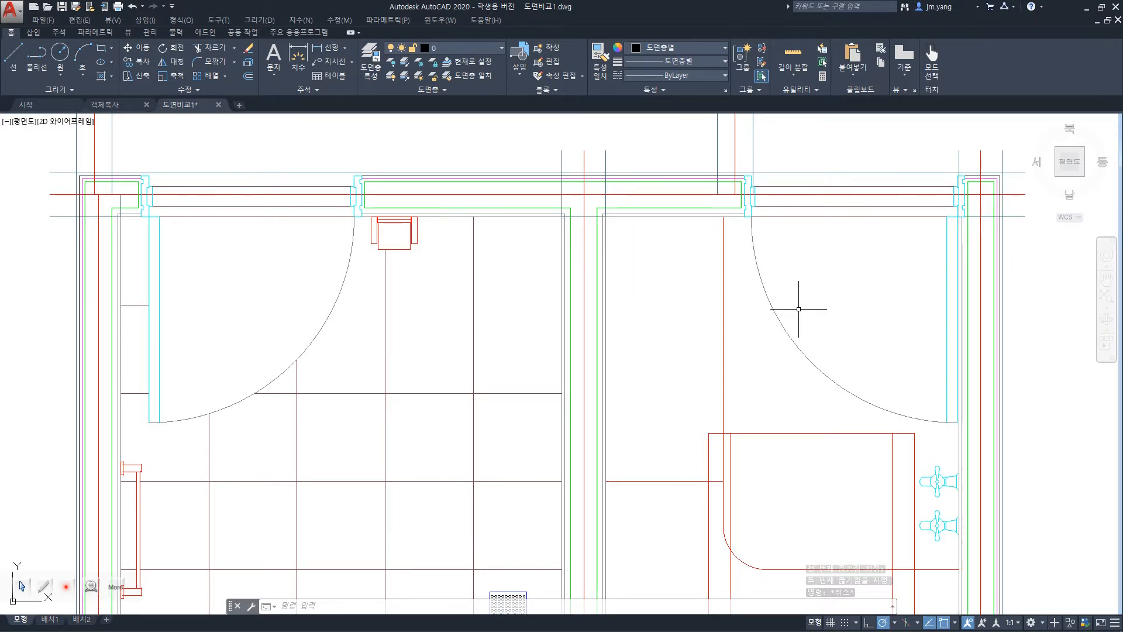
# Switch to the PowerPoint slide show, review the slide on Break, Oops and Undo, and return to the AutoCAD drawing.
pyautogui.hotkey('alt', 'Tab')
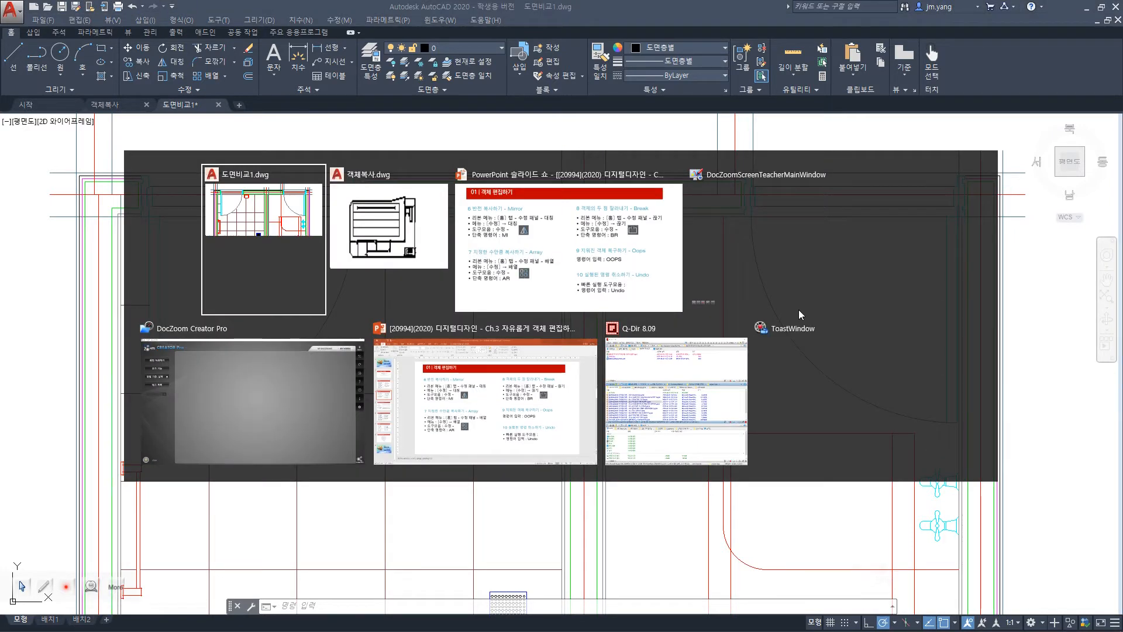
pyautogui.hotkey('alt', 'Tab')
pyautogui.hotkey('alt', 'Tab')
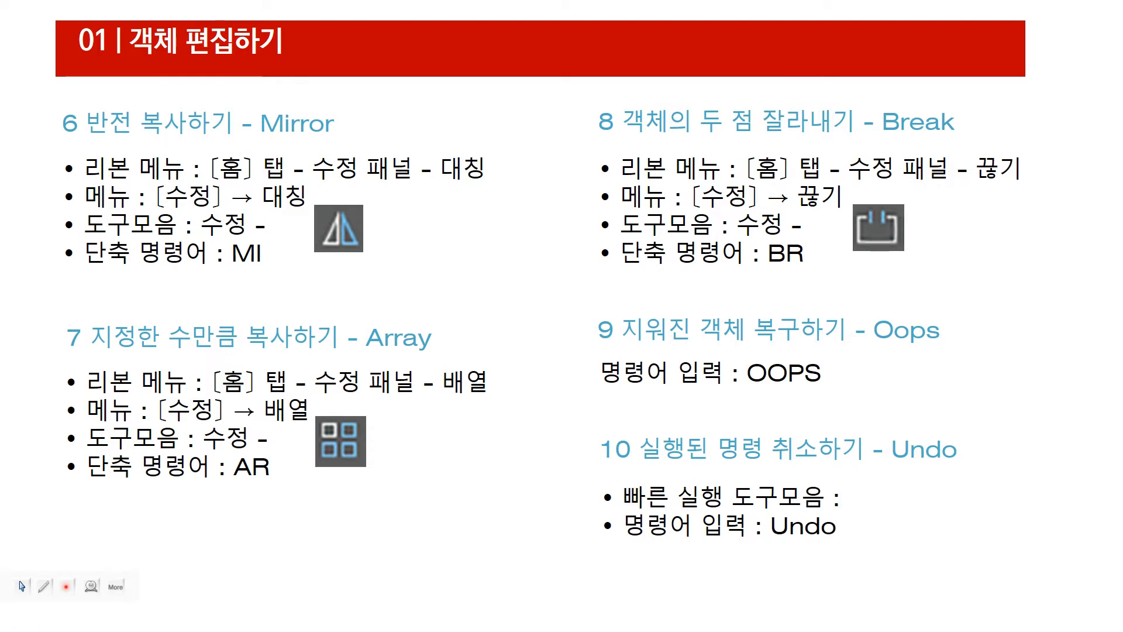
pyautogui.hotkey('alt', 'Tab')
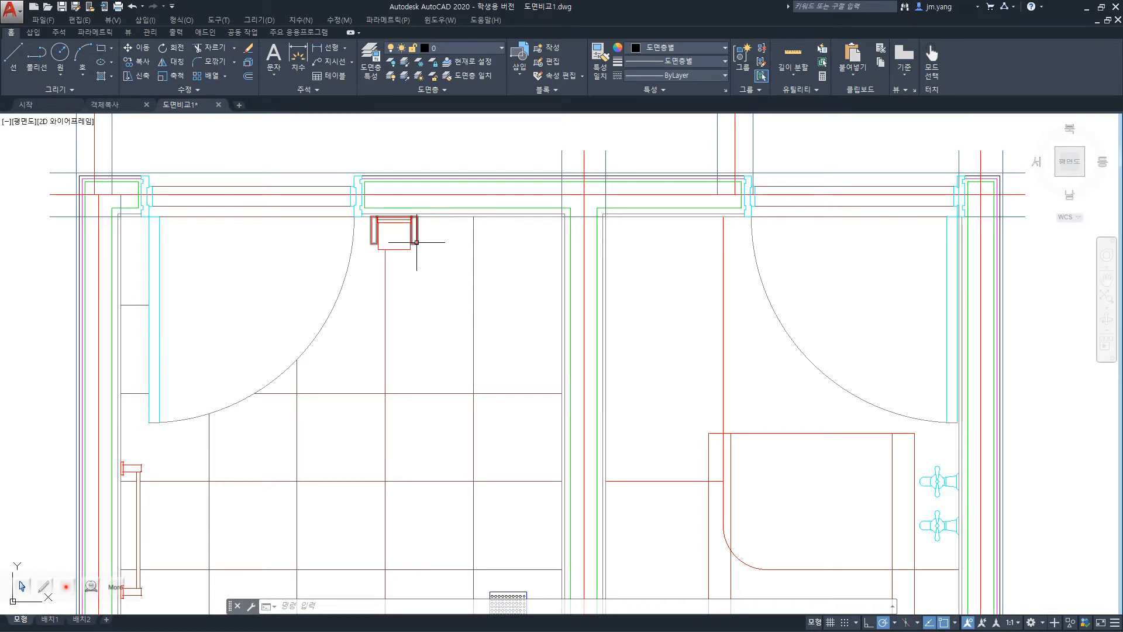
# Erase the red fixture and the lines touching it at the left room's upper wall, and restore them with OOPS.
pyautogui.click(444, 273)
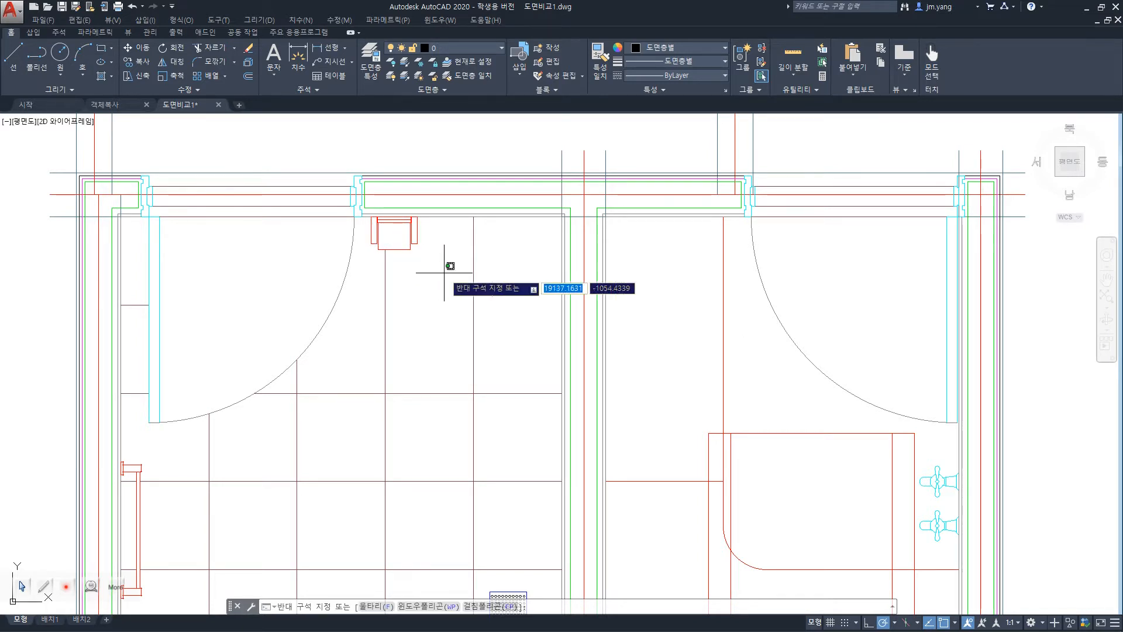
pyautogui.click(366, 212)
pyautogui.press('Delete')
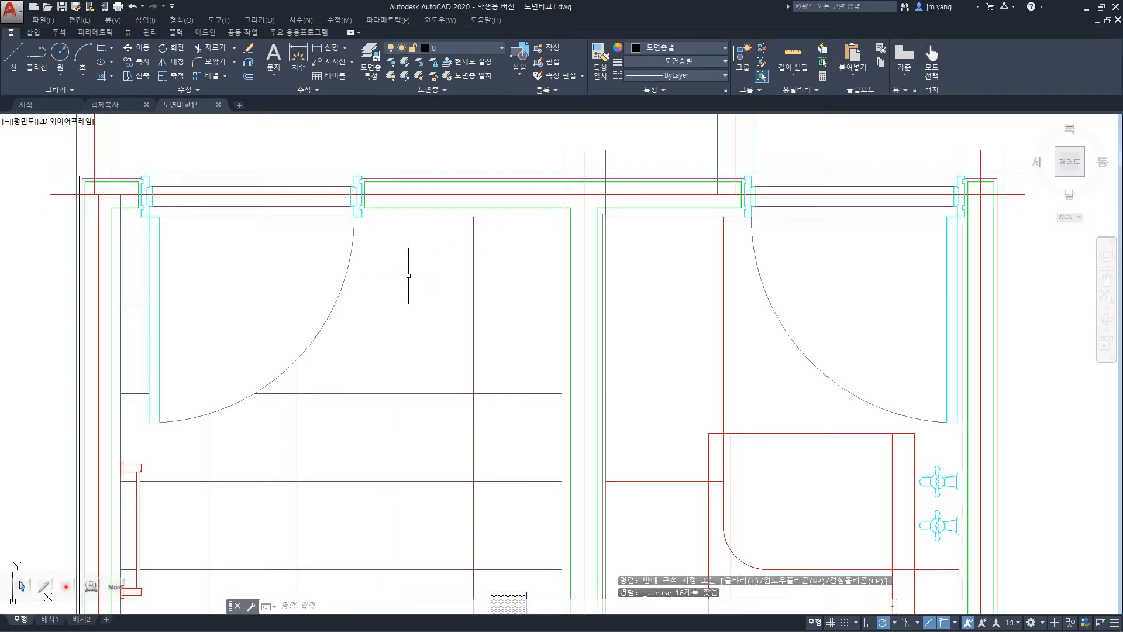
pyautogui.write('oops')
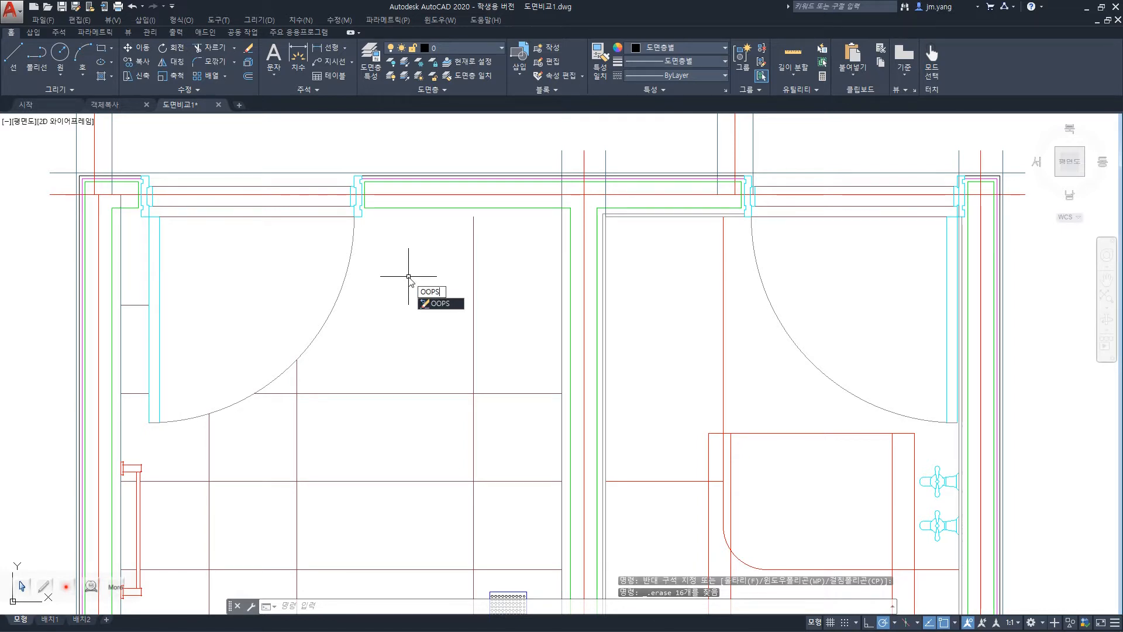
pyautogui.press('Return')
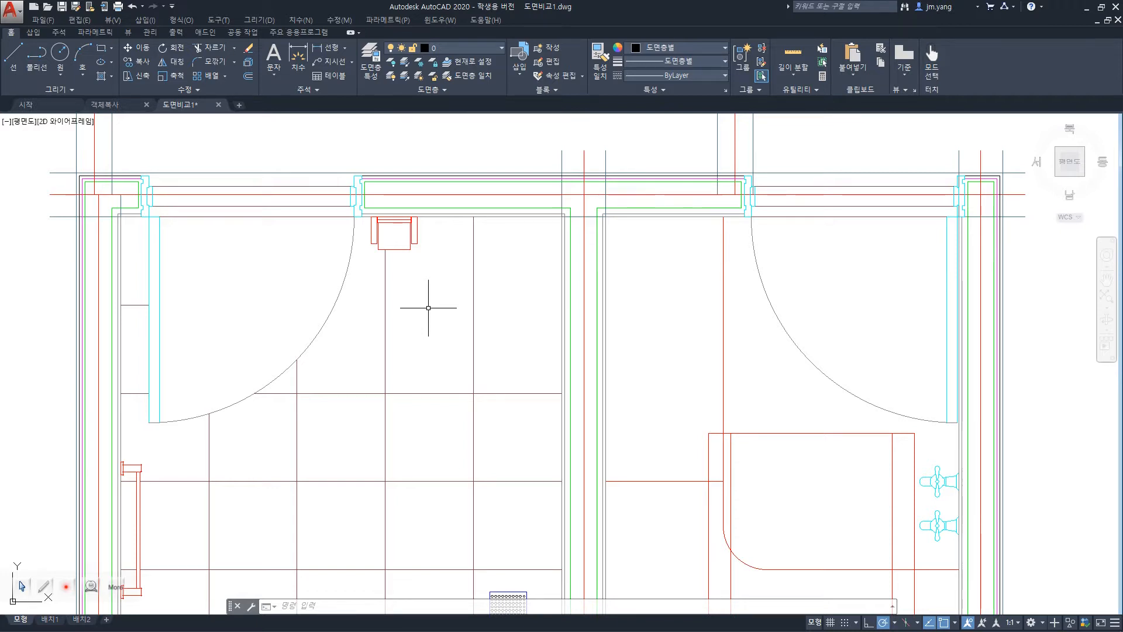
# Erase the objects around the left room's door frame and red fixture with a crossing selection, and undo the erasure.
pyautogui.click(456, 293)
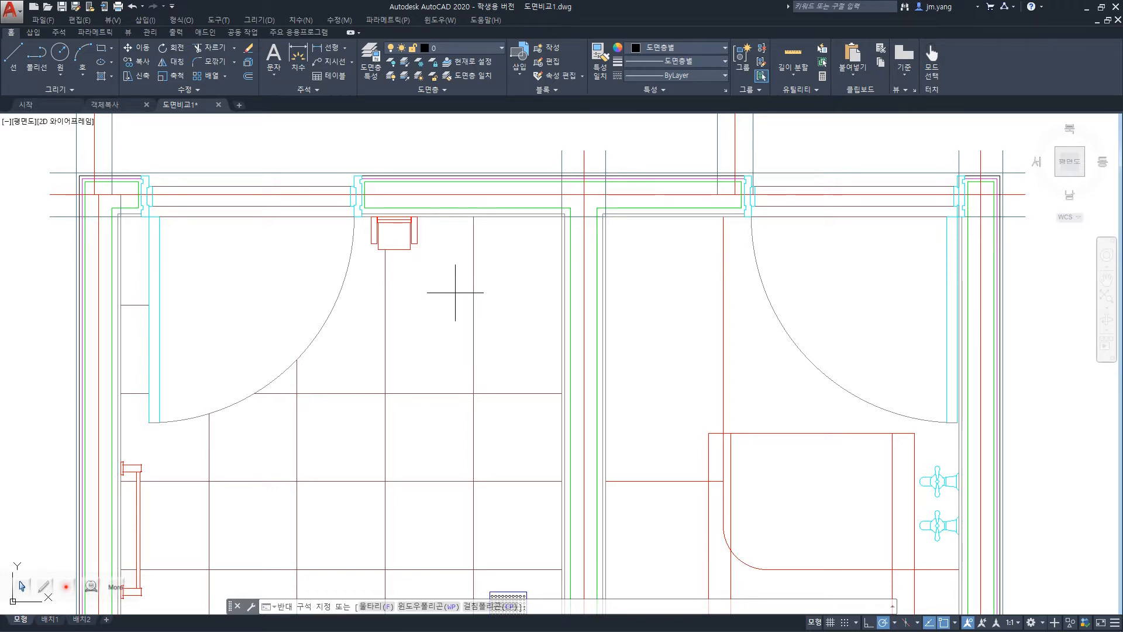
pyautogui.click(342, 199)
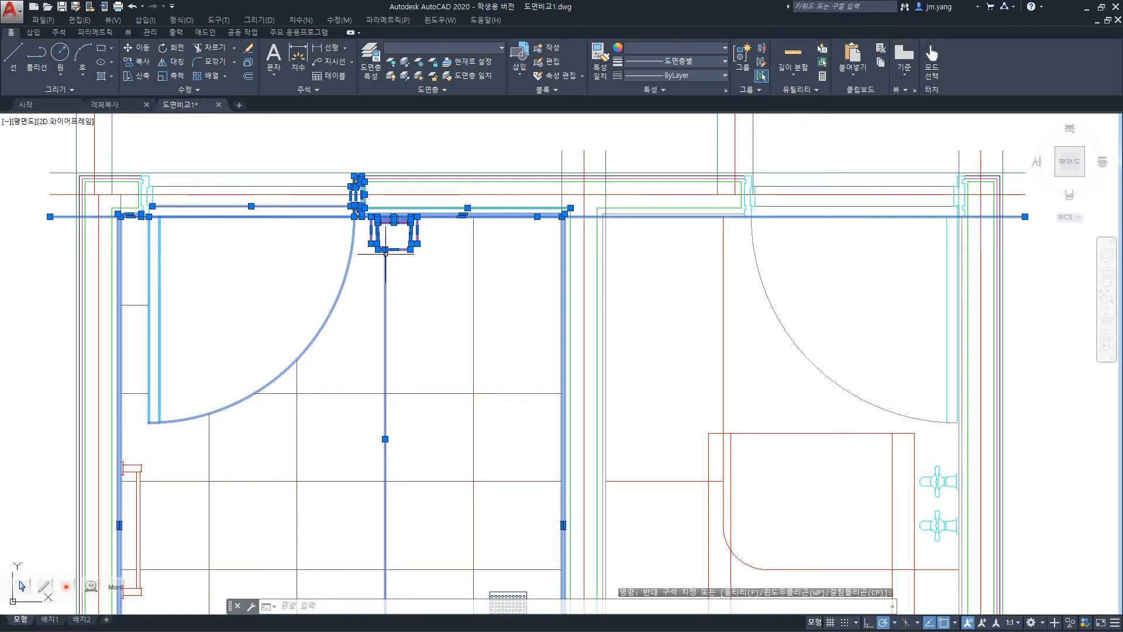
pyautogui.press('Delete')
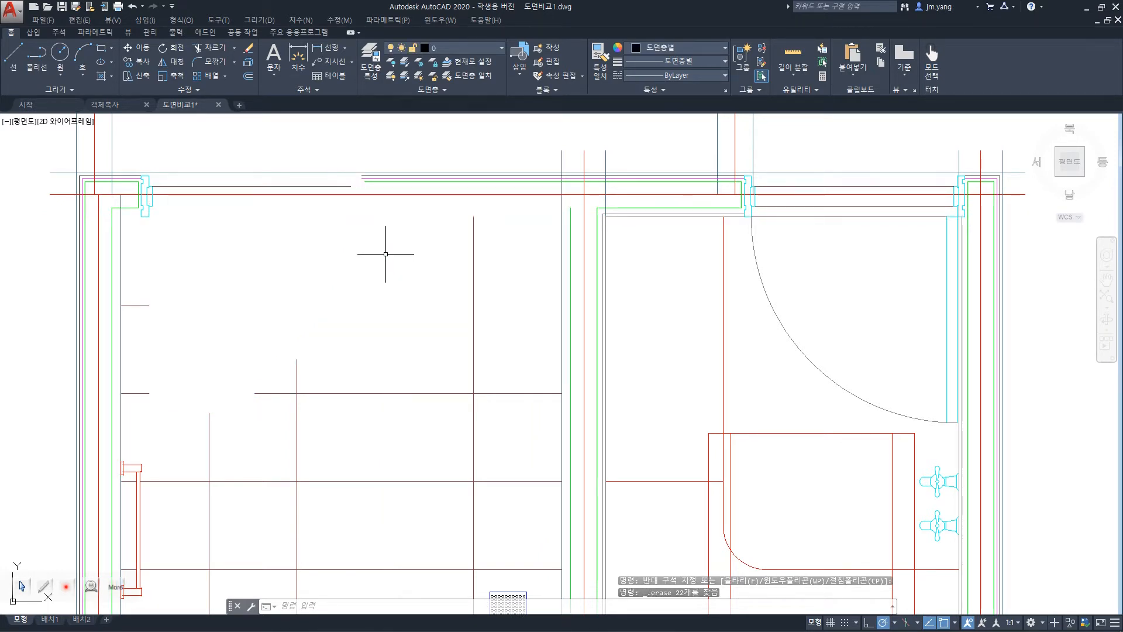
pyautogui.hotkey('ctrl', 'z')
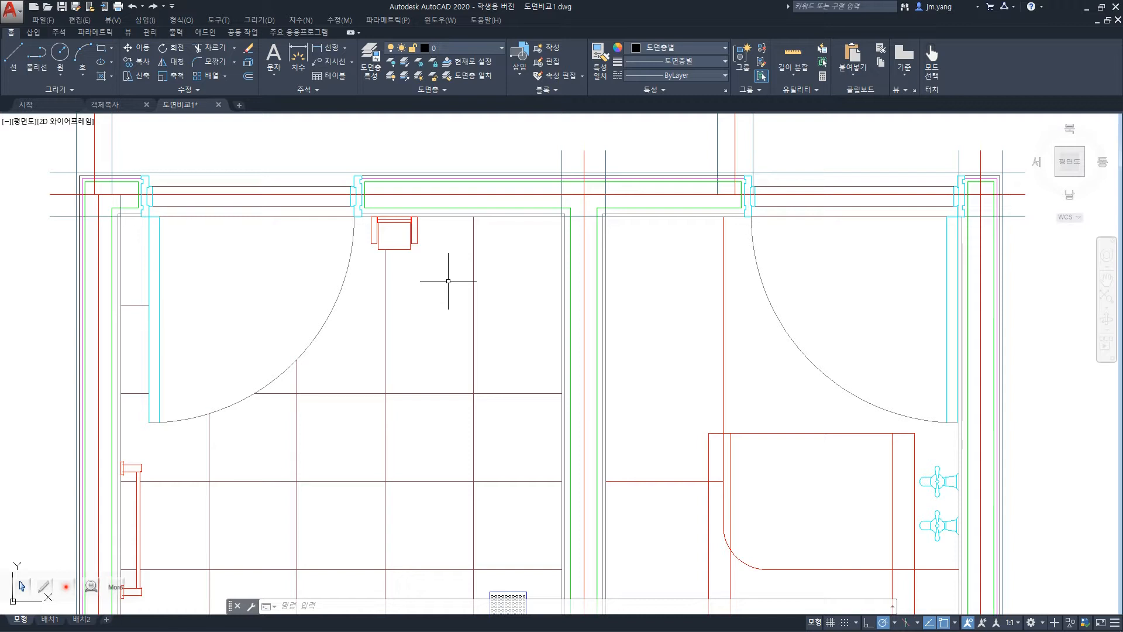
# Run OOPS to try restoring the last erased objects after the undo.
pyautogui.write('oops')
pyautogui.press('Return')
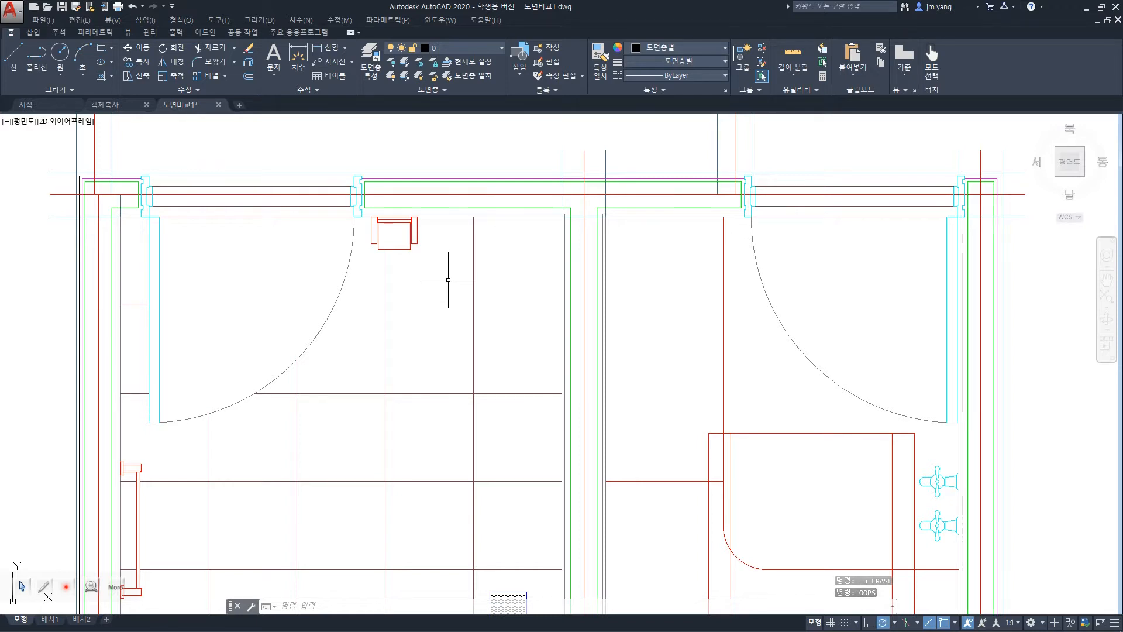
# Switch to the PowerPoint slide show, review the Undo entry on the slide, and return to the AutoCAD drawing.
pyautogui.hotkey('alt', 'Tab')
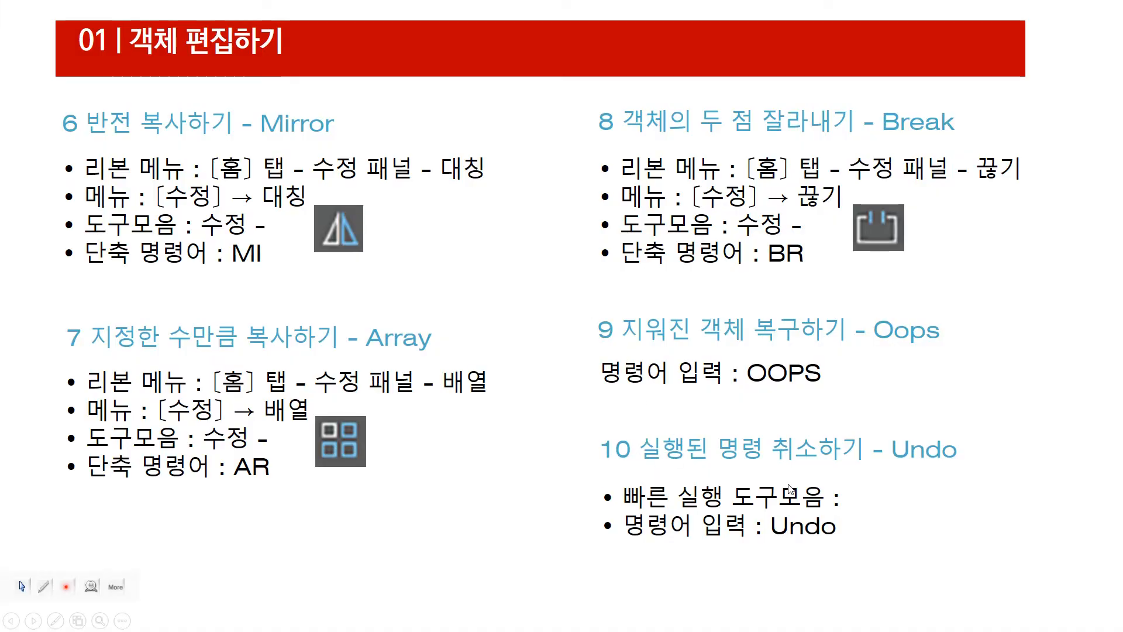
pyautogui.press('Right')
pyautogui.press('Left')
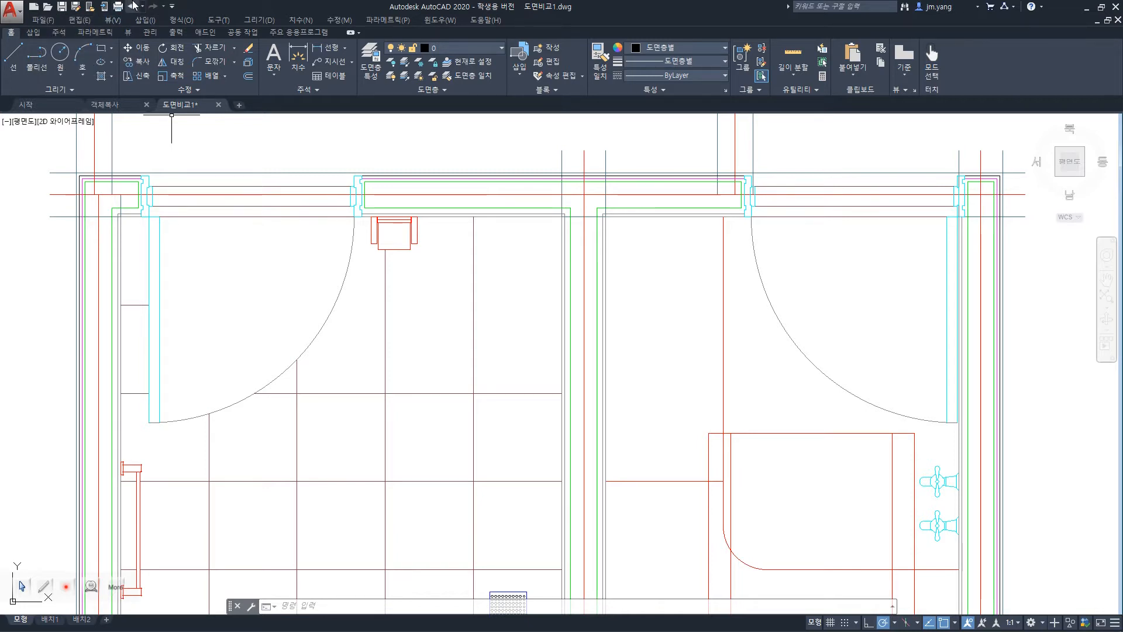
# Undo the last OOPS operation.
pyautogui.click(133, 6)
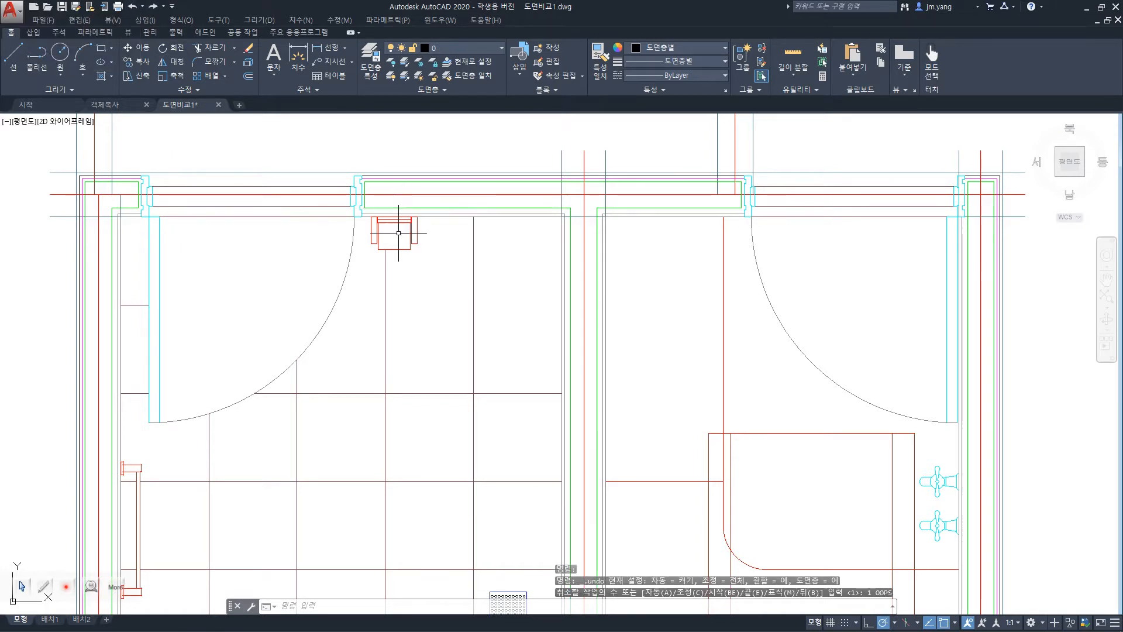
pyautogui.press('Escape')
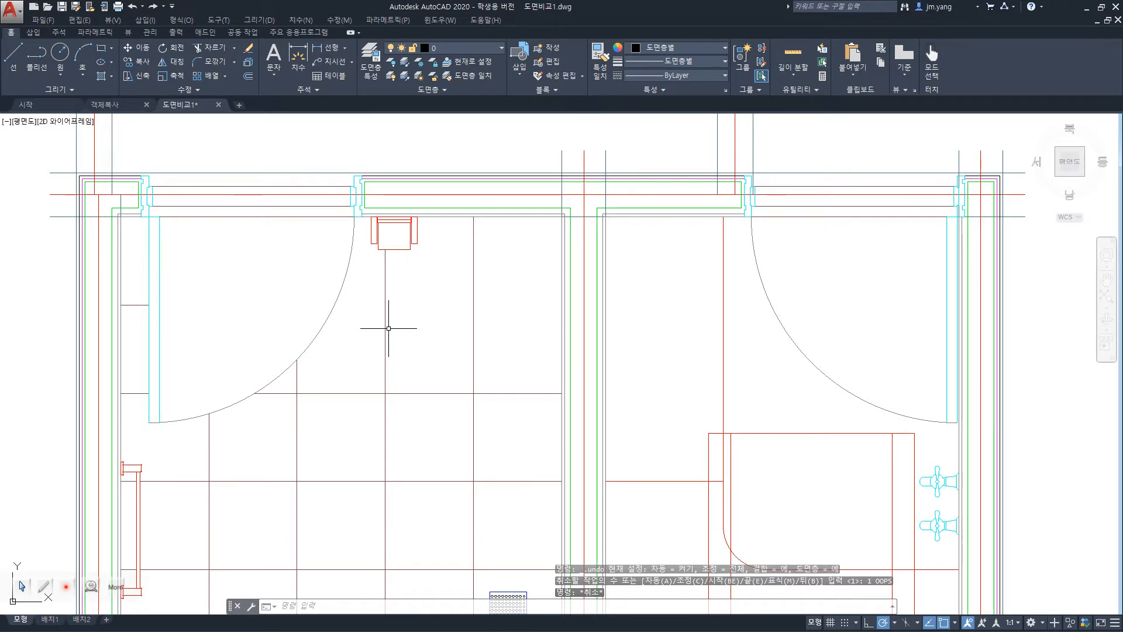
pyautogui.write('U')
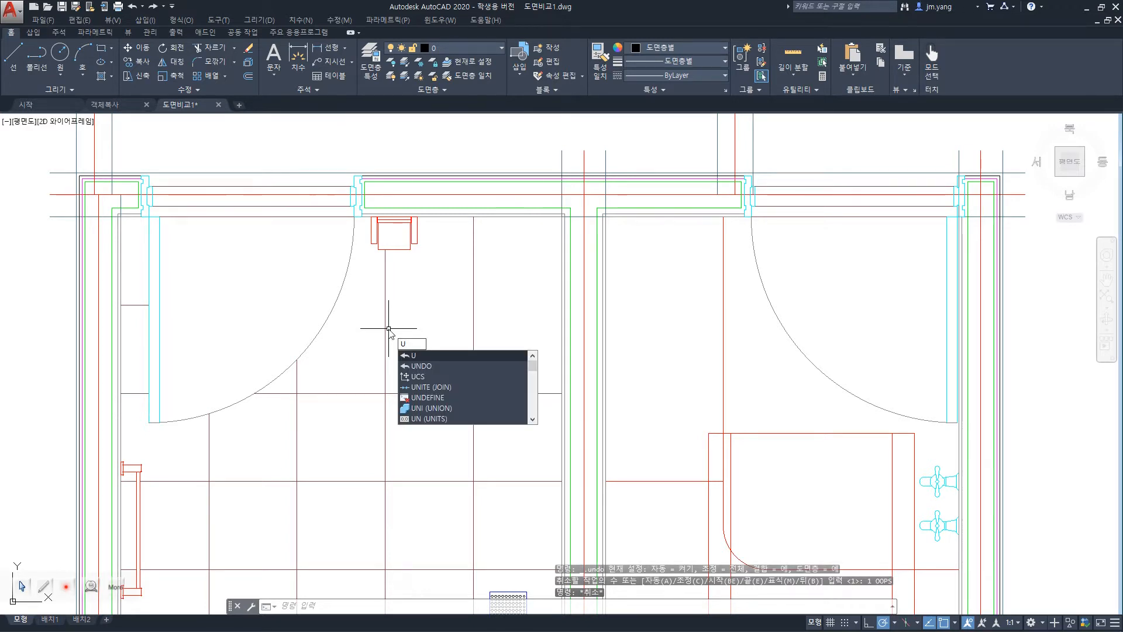
pyautogui.write('N')
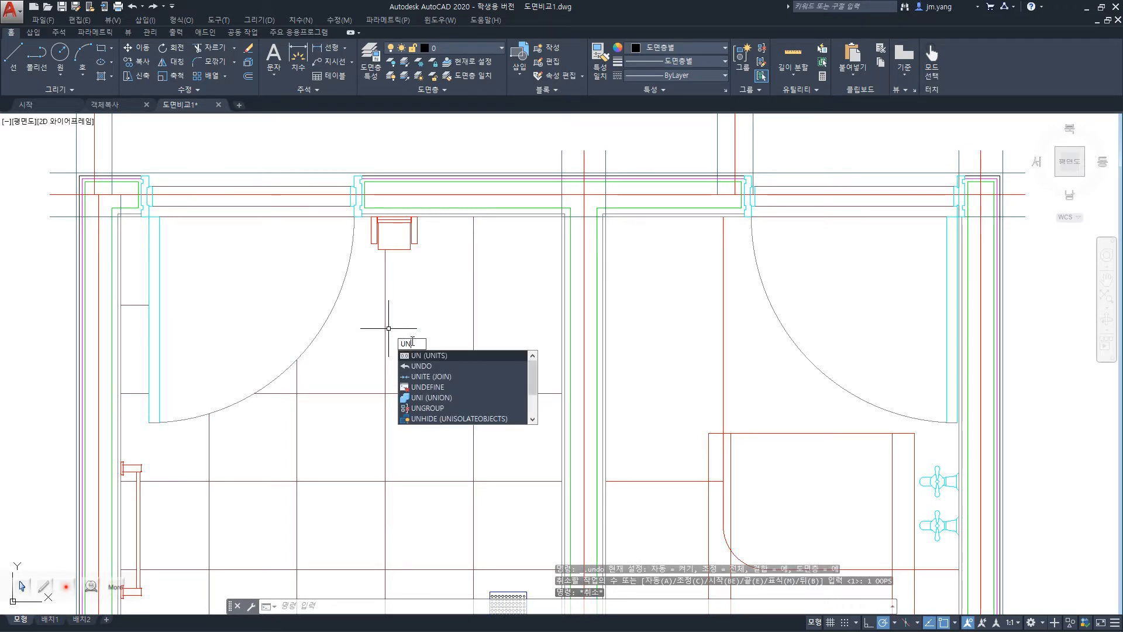
pyautogui.write('d')
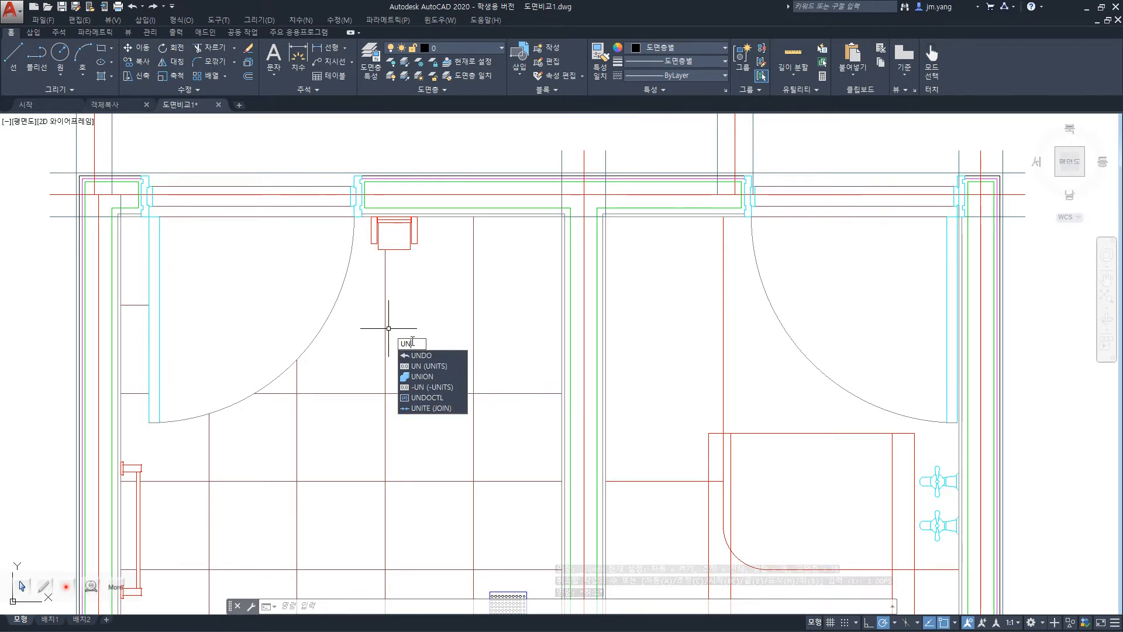
pyautogui.write('o')
pyautogui.press('Return')
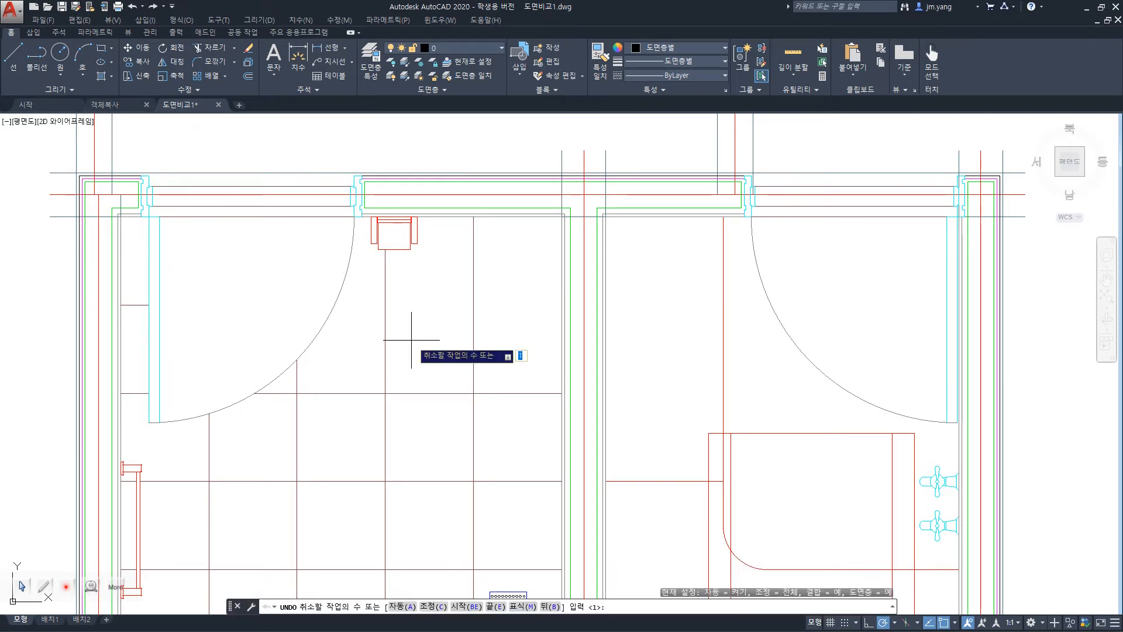
pyautogui.press('Escape')
pyautogui.press('Escape')
pyautogui.press('Escape')
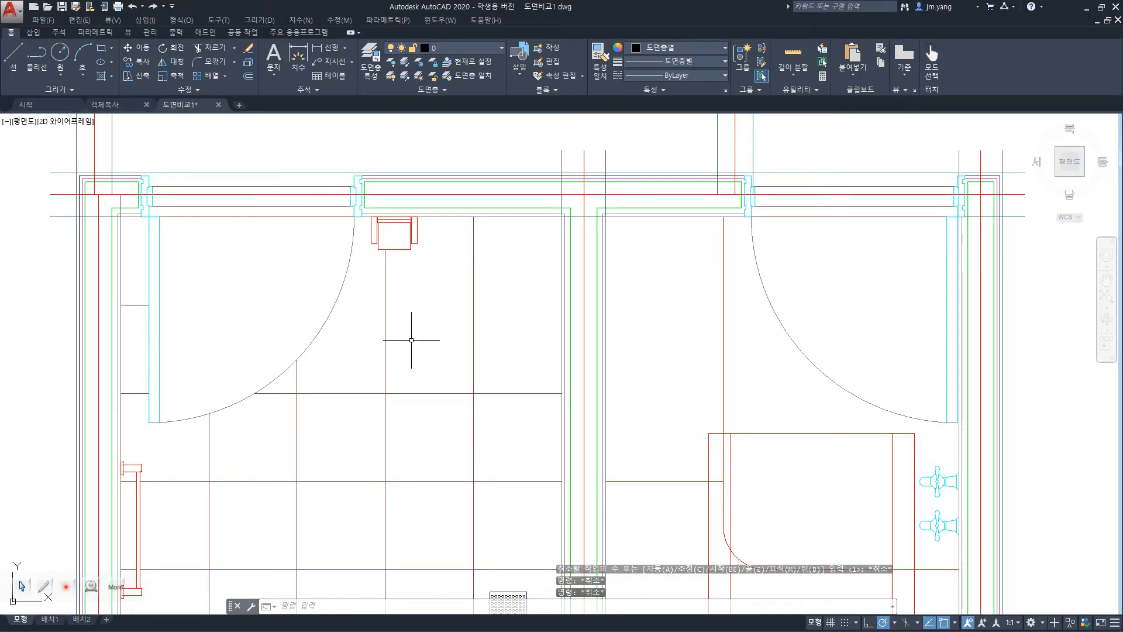
# Undo the earlier OOPS restoration of the red fixture and redo it, repeating the undo and redo once more.
pyautogui.hotkey('ctrl', 'z')
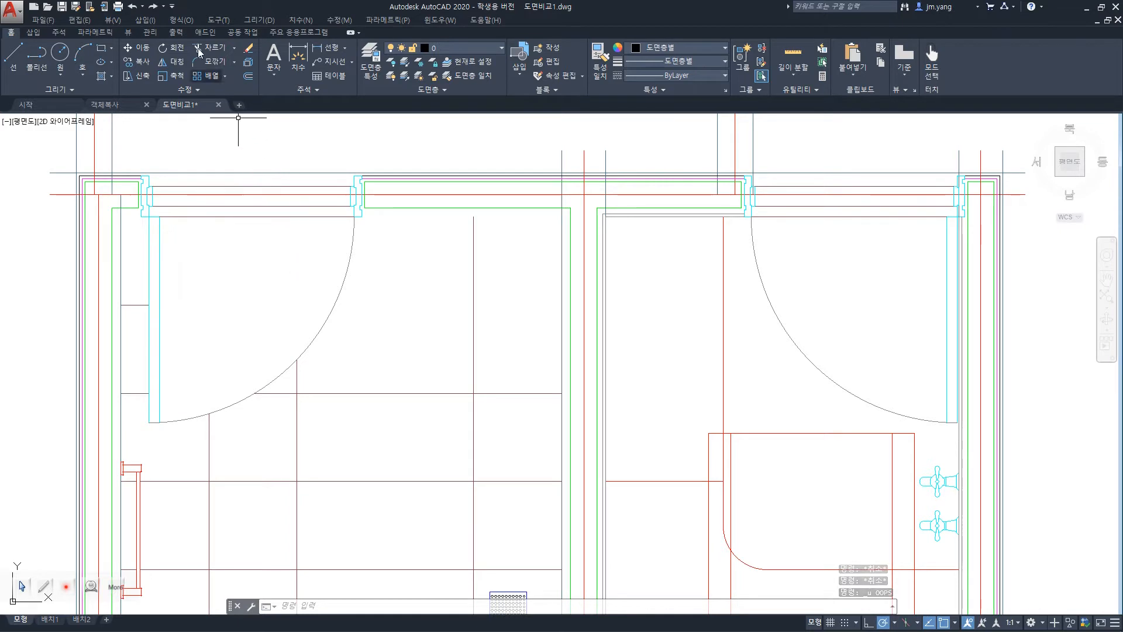
pyautogui.click(153, 7)
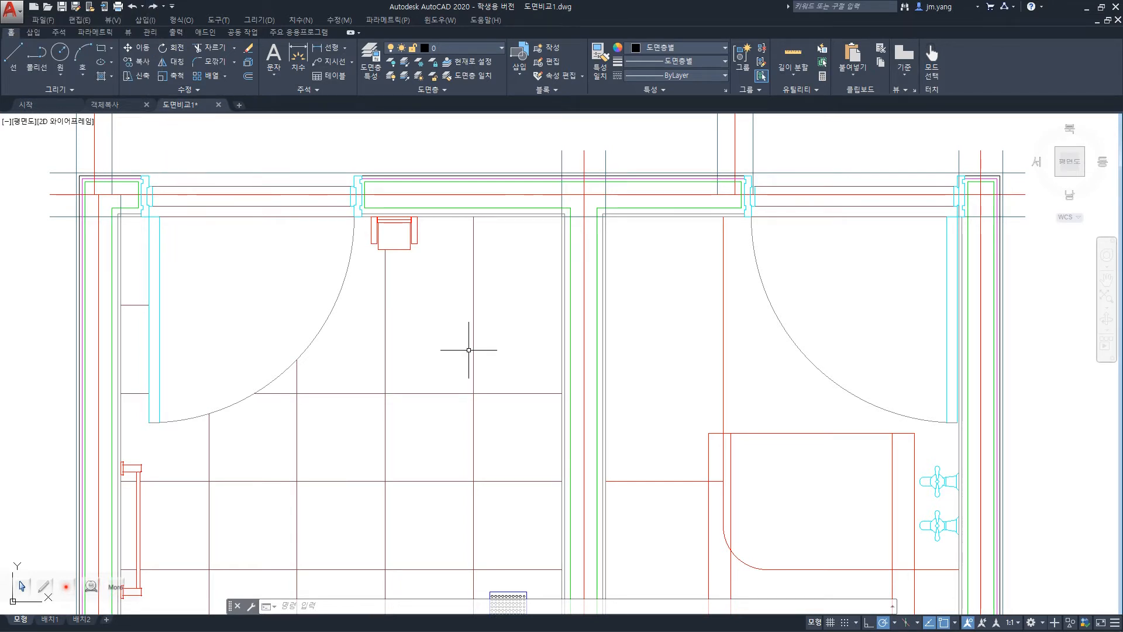
pyautogui.write('redo')
pyautogui.press('Return')
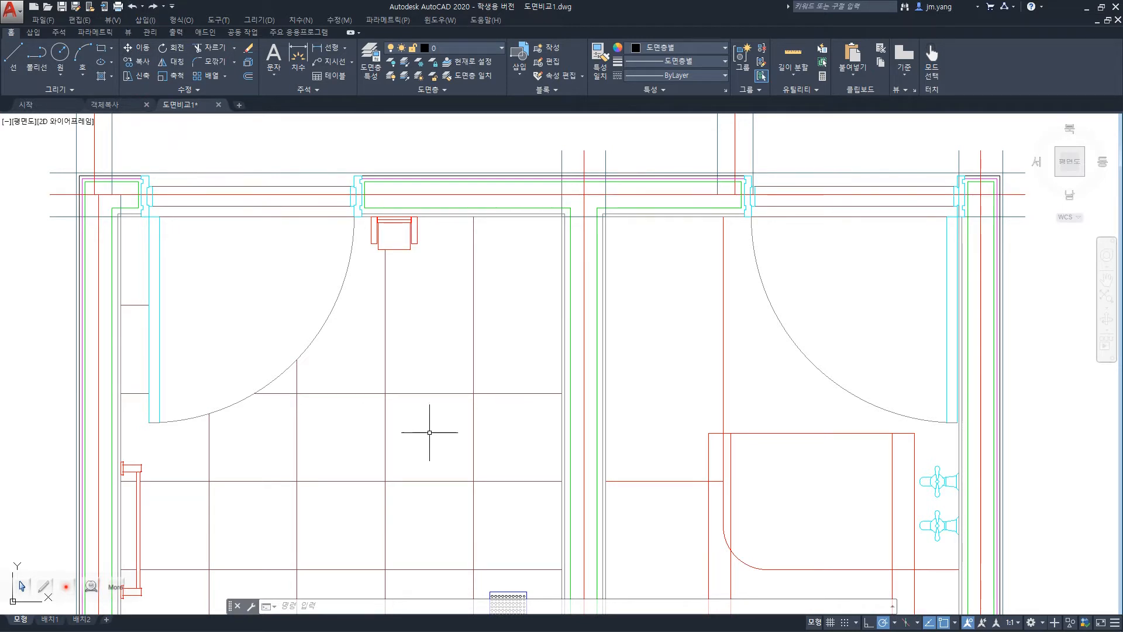
pyautogui.hotkey('ctrl', 'z')
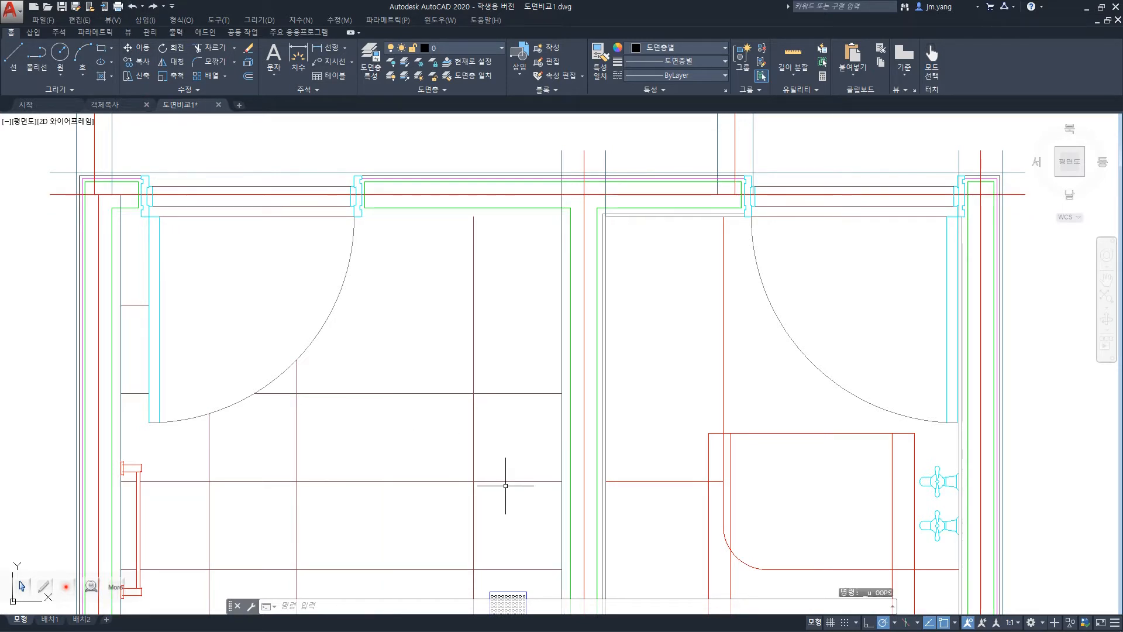
pyautogui.hotkey('ctrl', 'y')
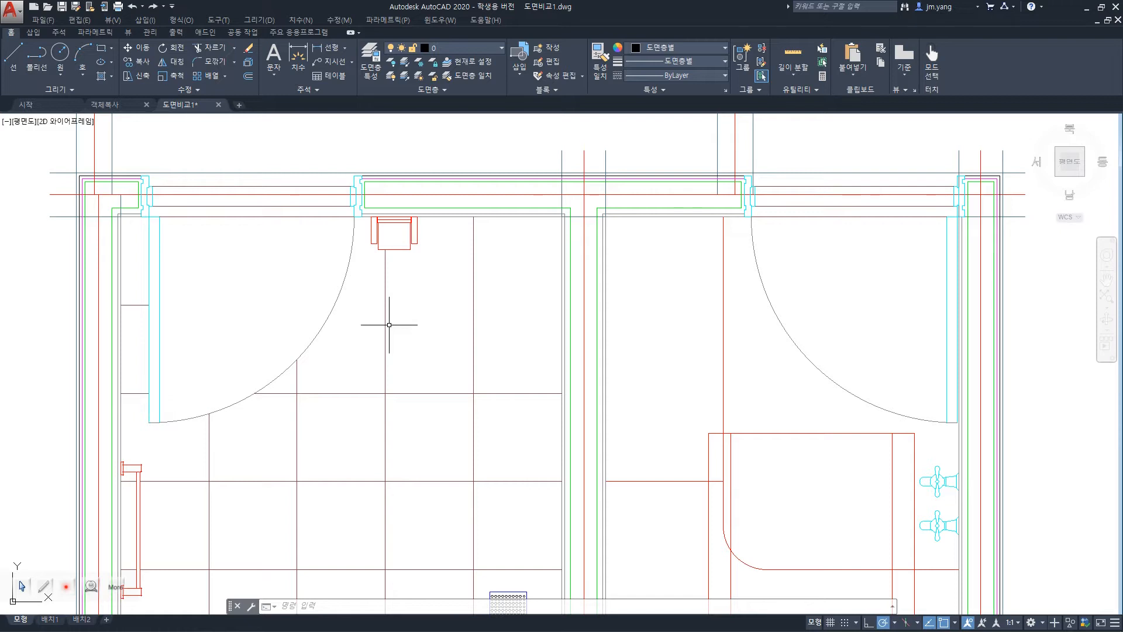
# Undo the last 10 operations with the UNDO command, and reverse that with REDO.
pyautogui.write('units')
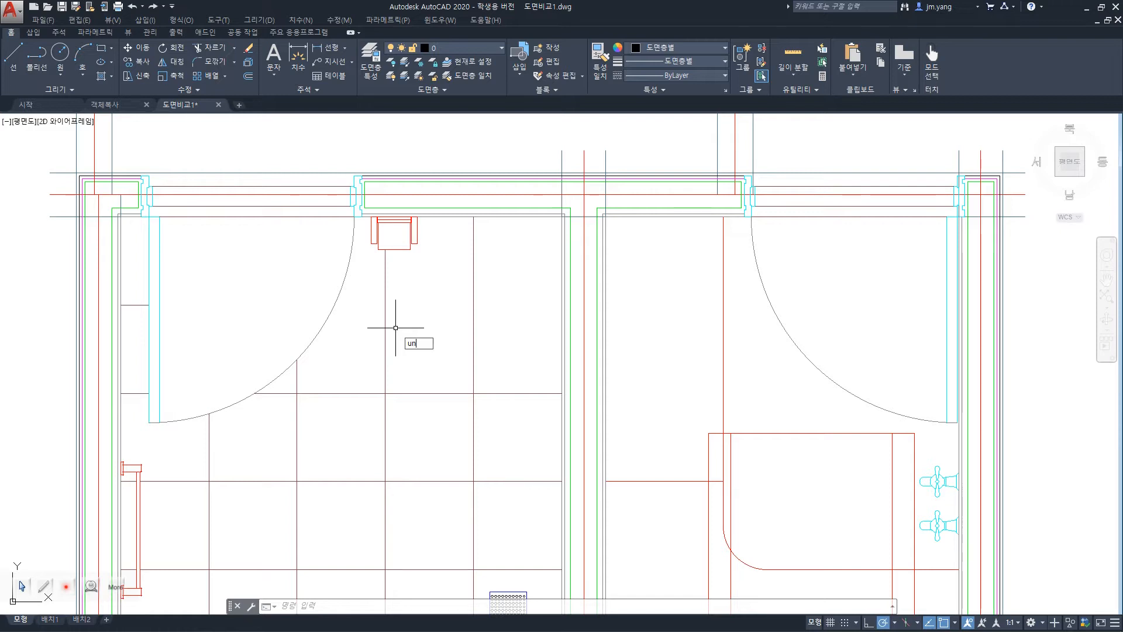
pyautogui.press('Return')
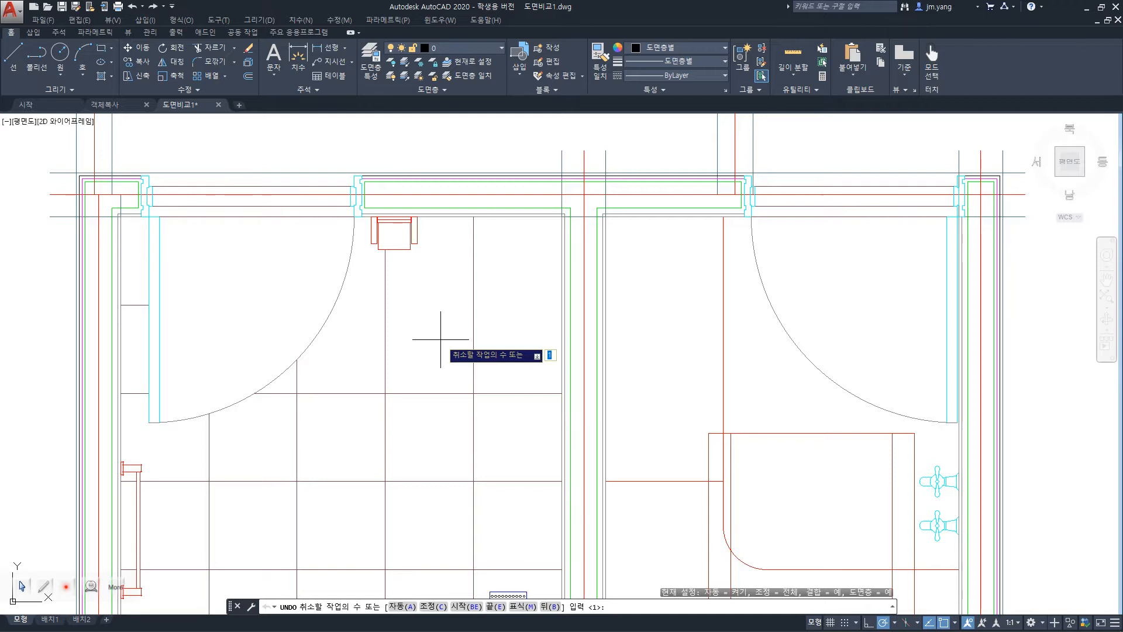
pyautogui.write('10')
pyautogui.press('Return')
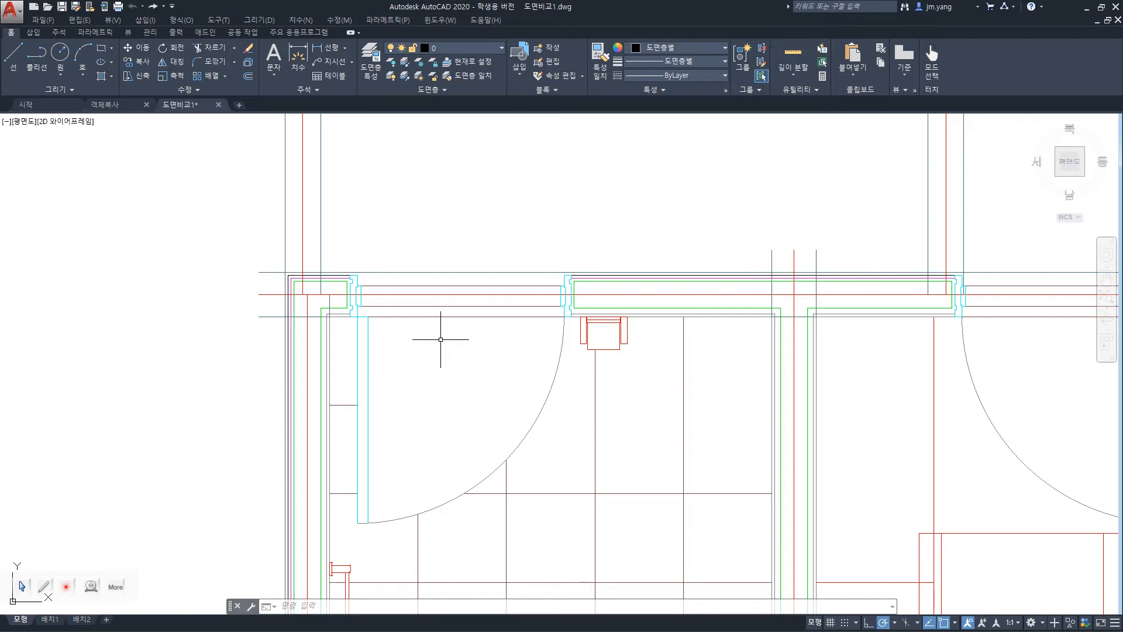
pyautogui.write('REDO')
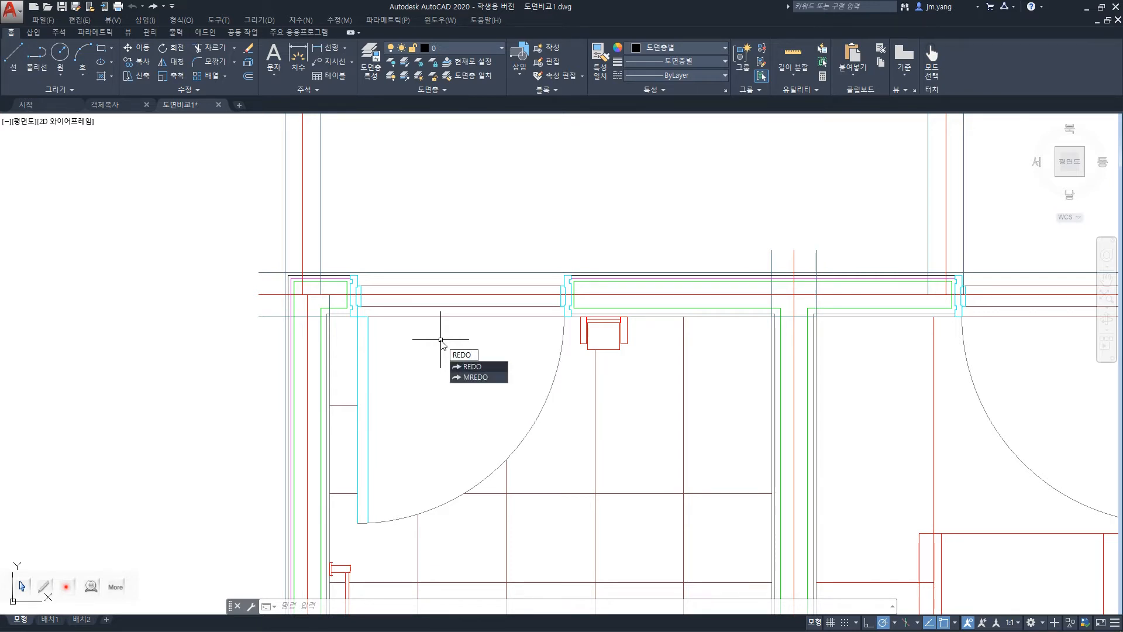
pyautogui.press('Return')
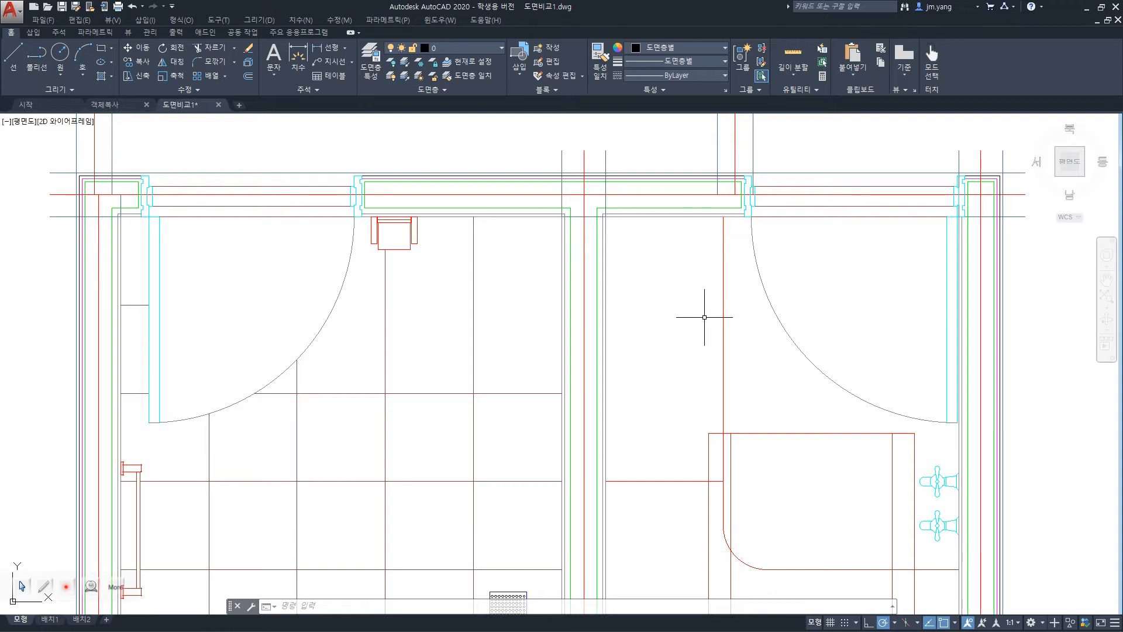
# Switch to the PowerPoint slide show and review the slide on Break, Oops and Undo.
pyautogui.hotkey('alt', 'Tab')
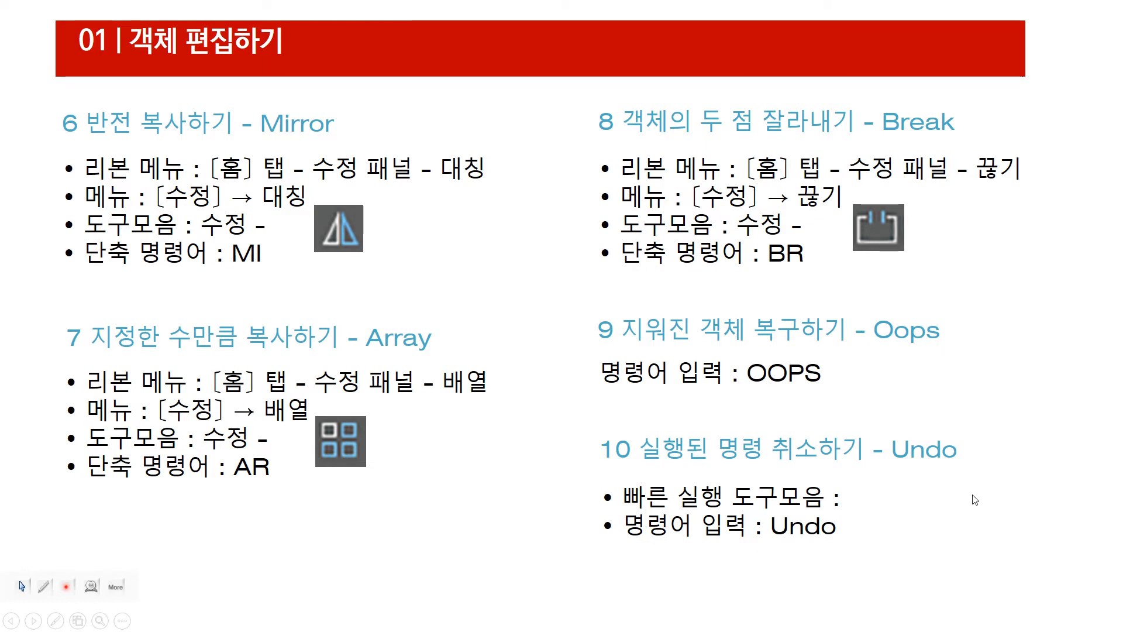
pyautogui.press('Right')
pyautogui.press('Left')
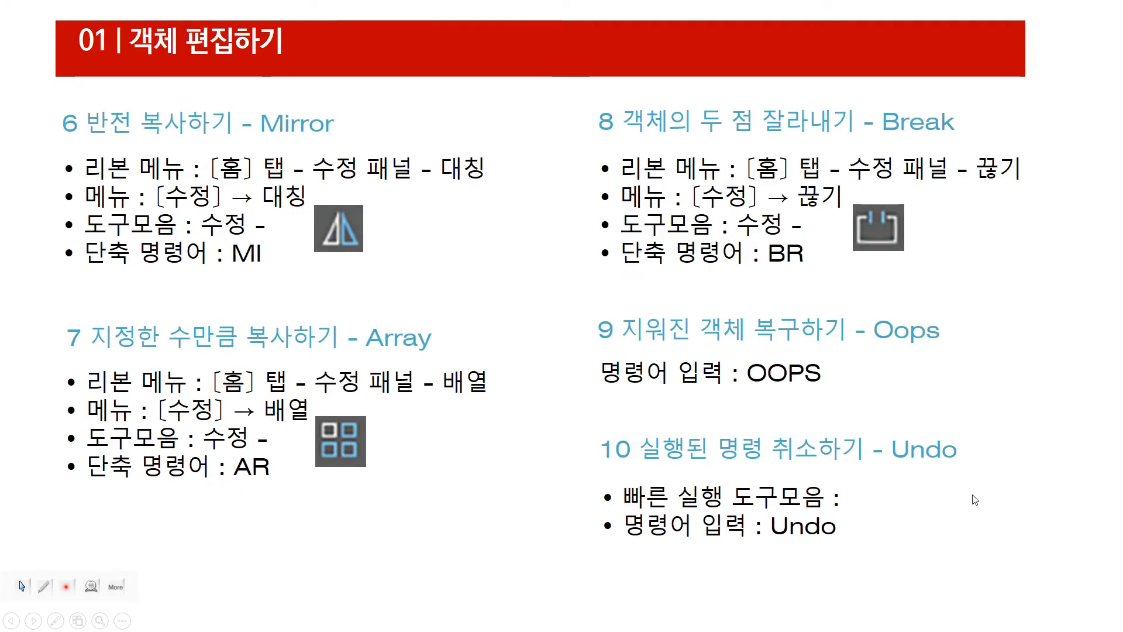
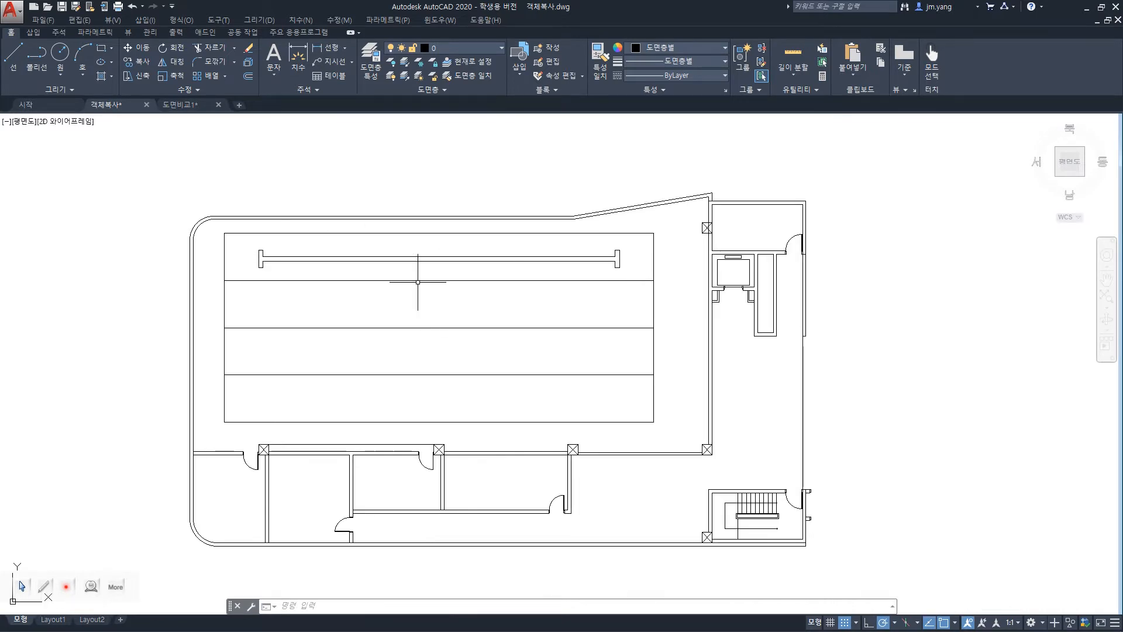
# Copy the I-shaped object from the first row into the second row by the outer rectangle's upper-right corner, and undo the copy.
pyautogui.scroll(2, 417, 282)
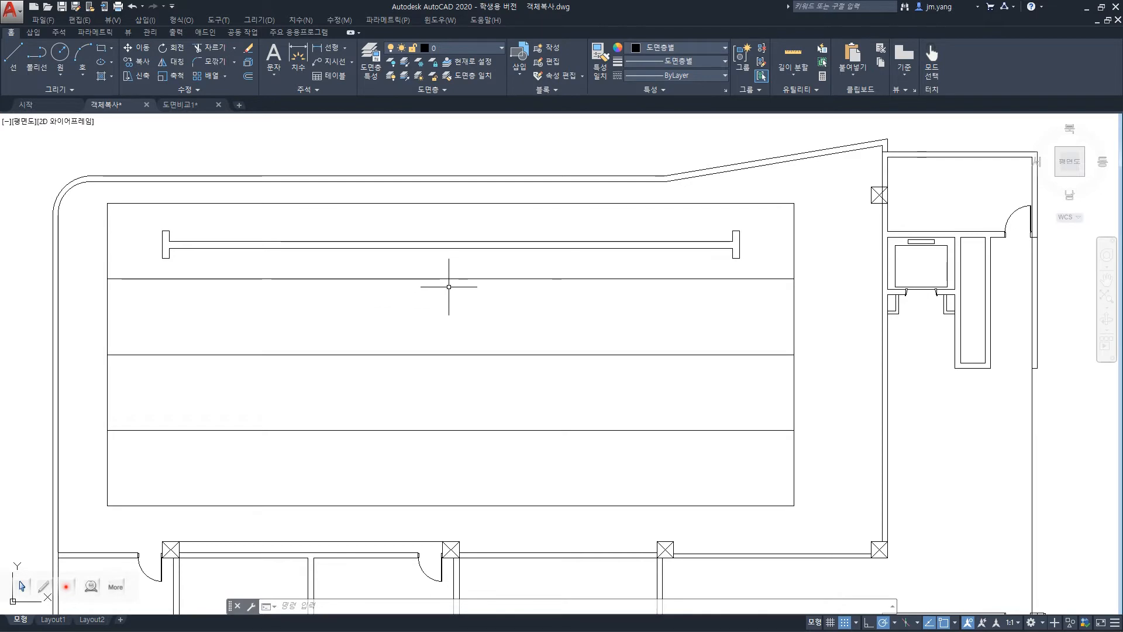
pyautogui.scroll(-2, 448, 286)
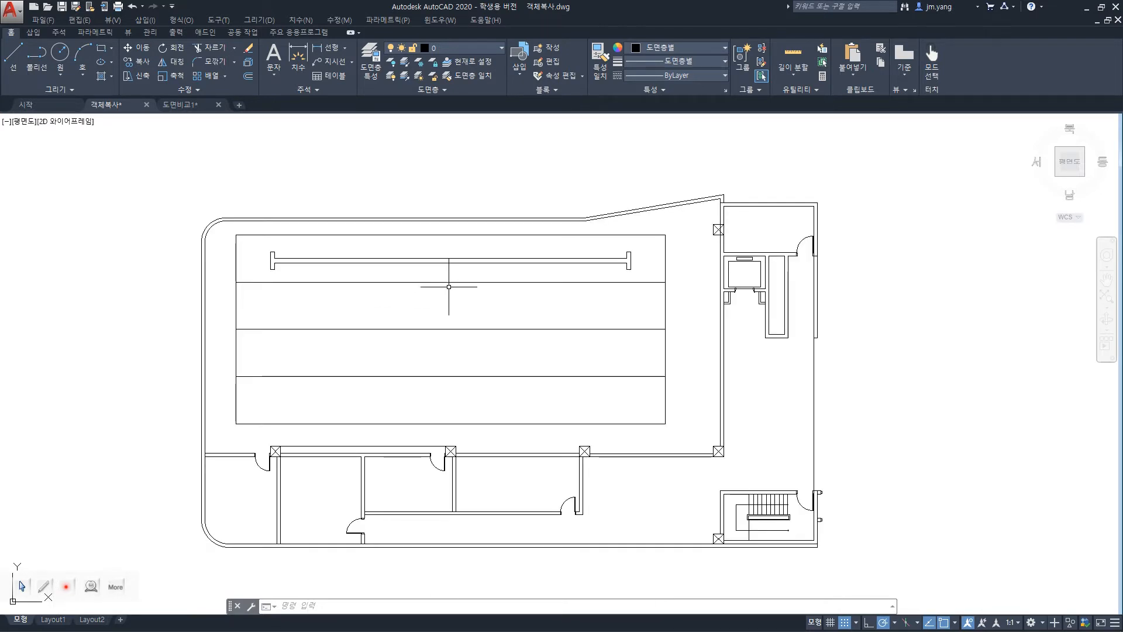
pyautogui.press('Return')
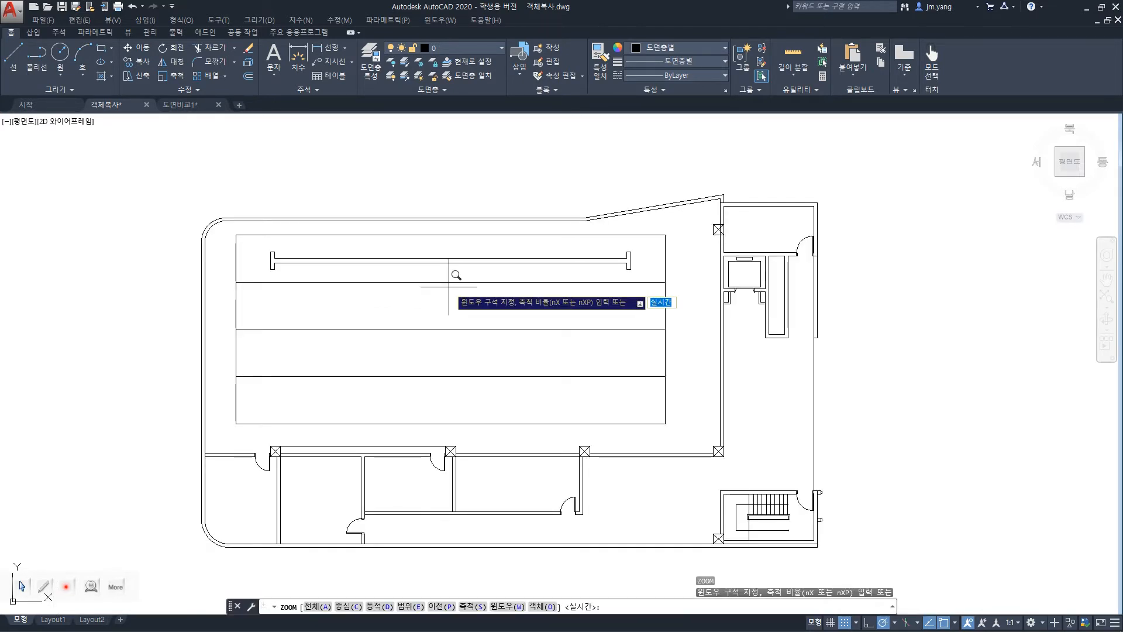
pyautogui.click(191, 206)
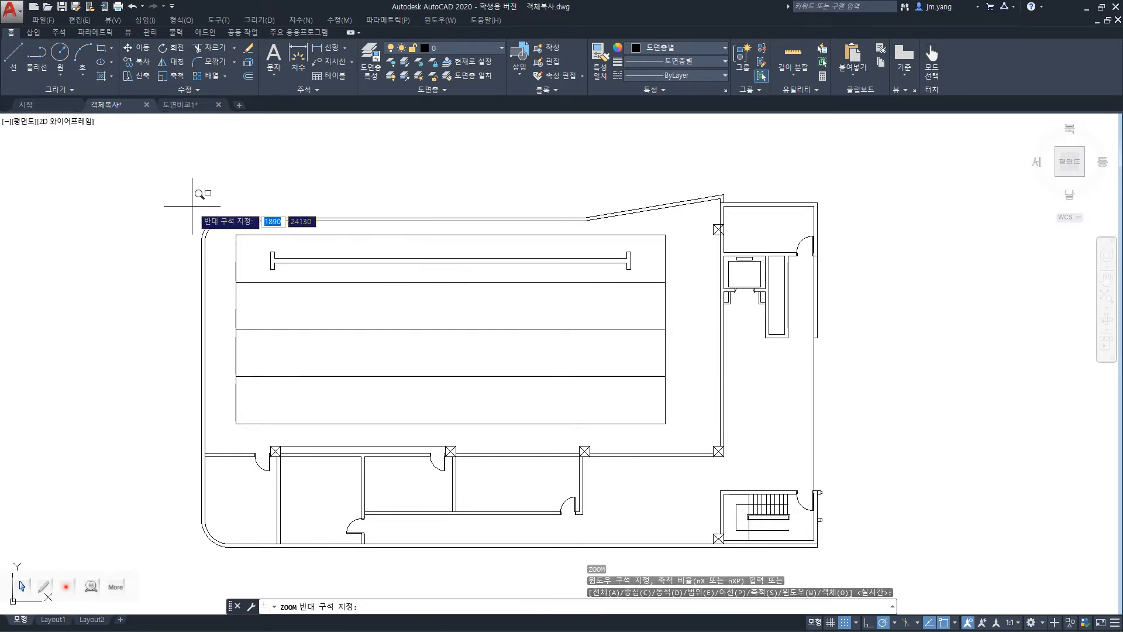
pyautogui.click(701, 467)
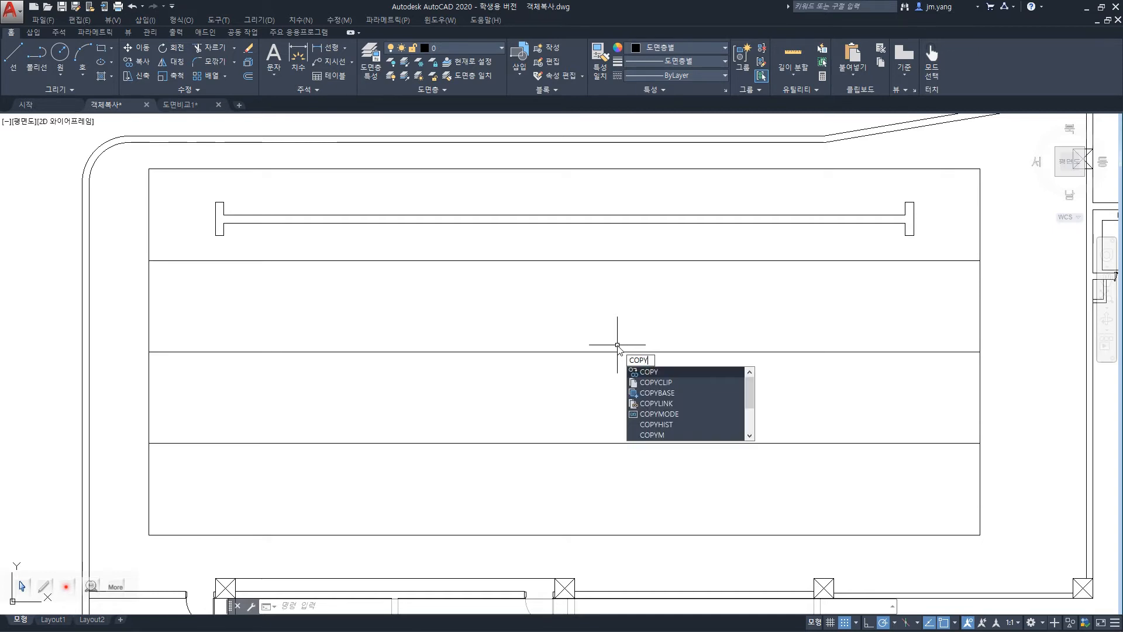
pyautogui.press('Return')
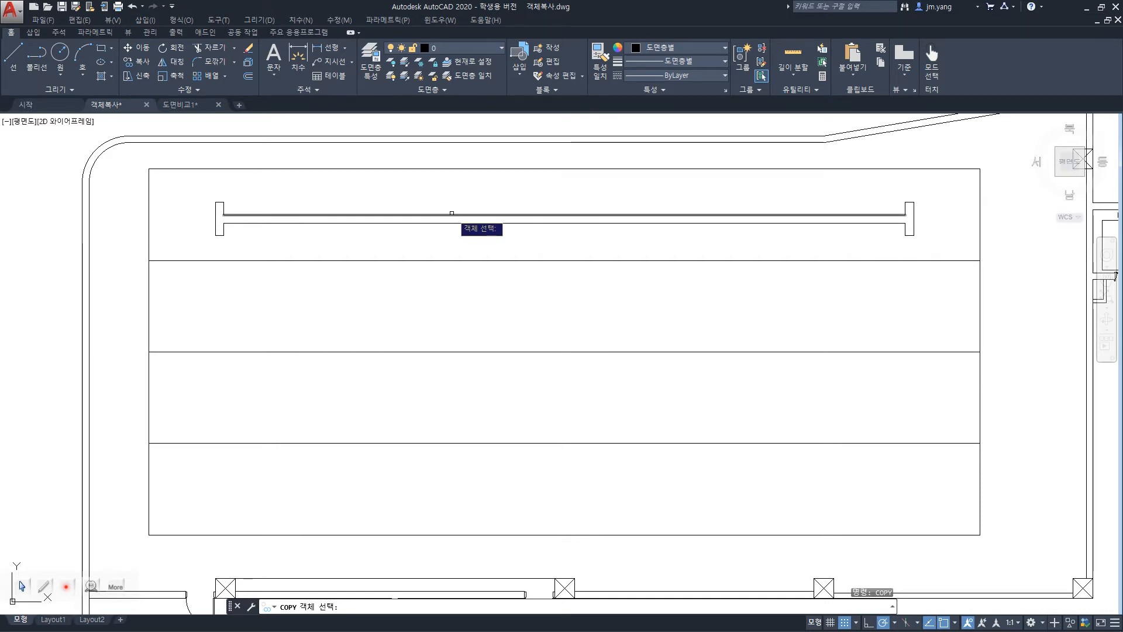
pyautogui.click(182, 179)
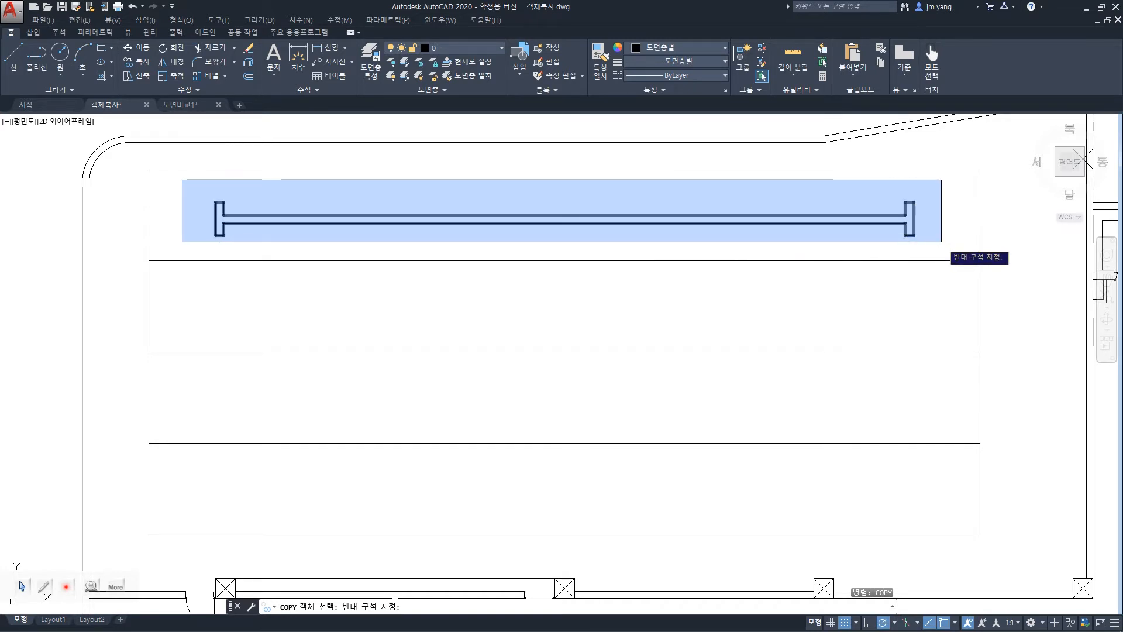
pyautogui.click(941, 241)
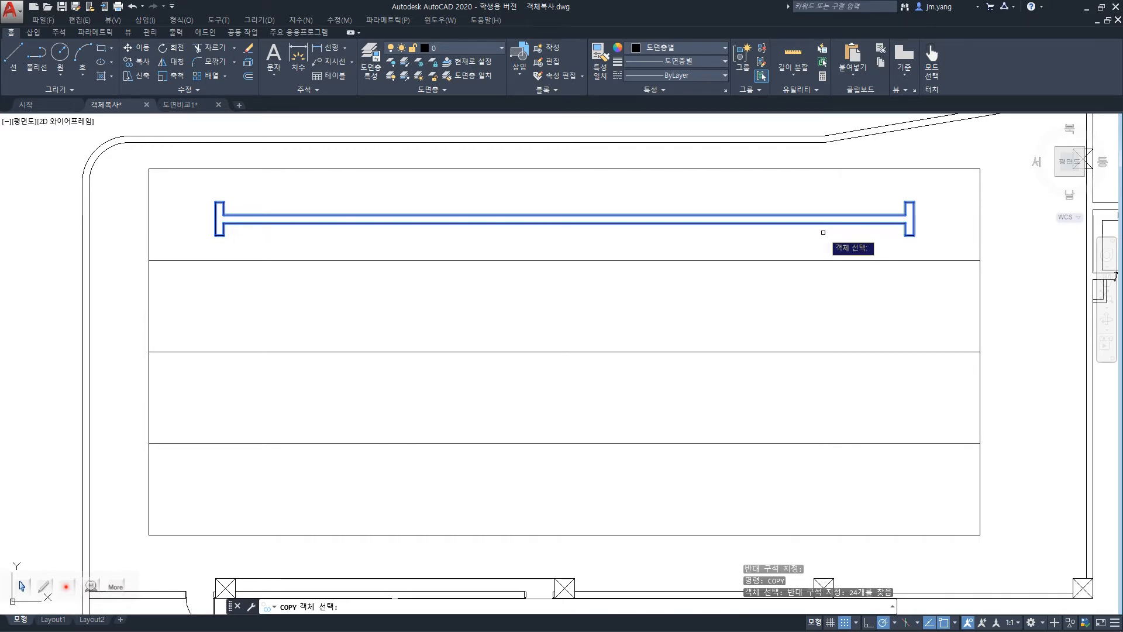
pyautogui.press('Return')
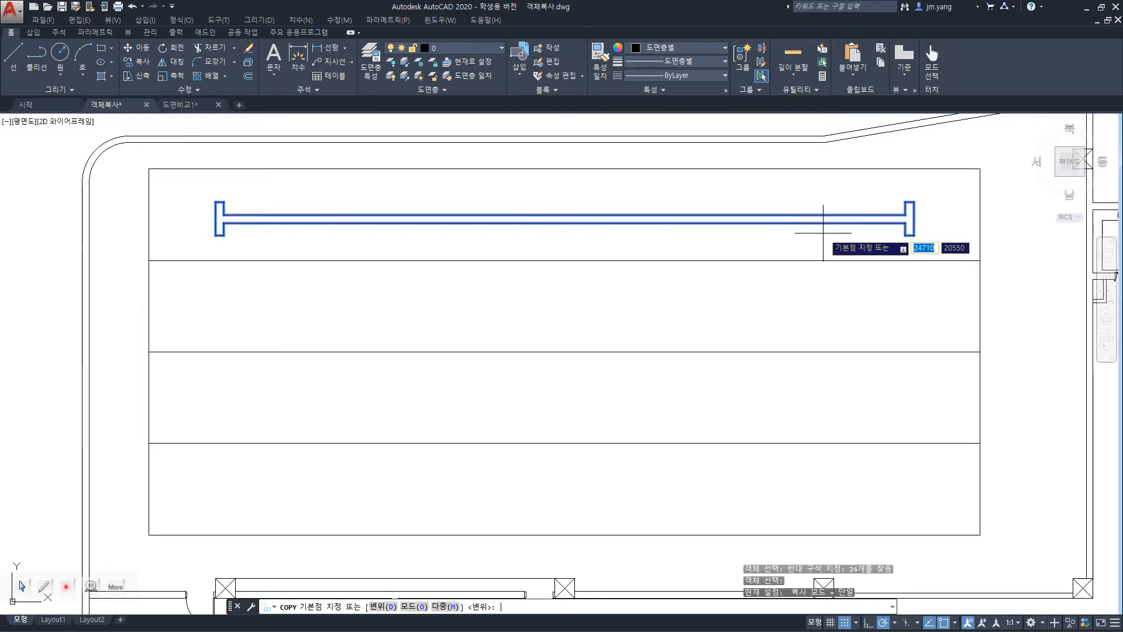
pyautogui.click(981, 169)
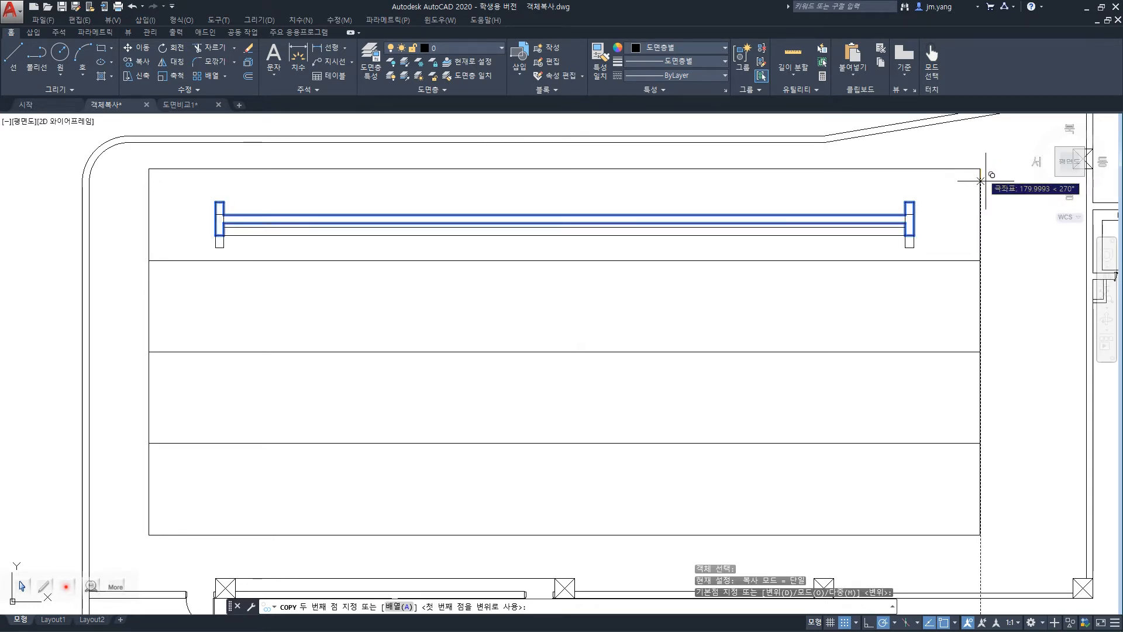
pyautogui.click(985, 255)
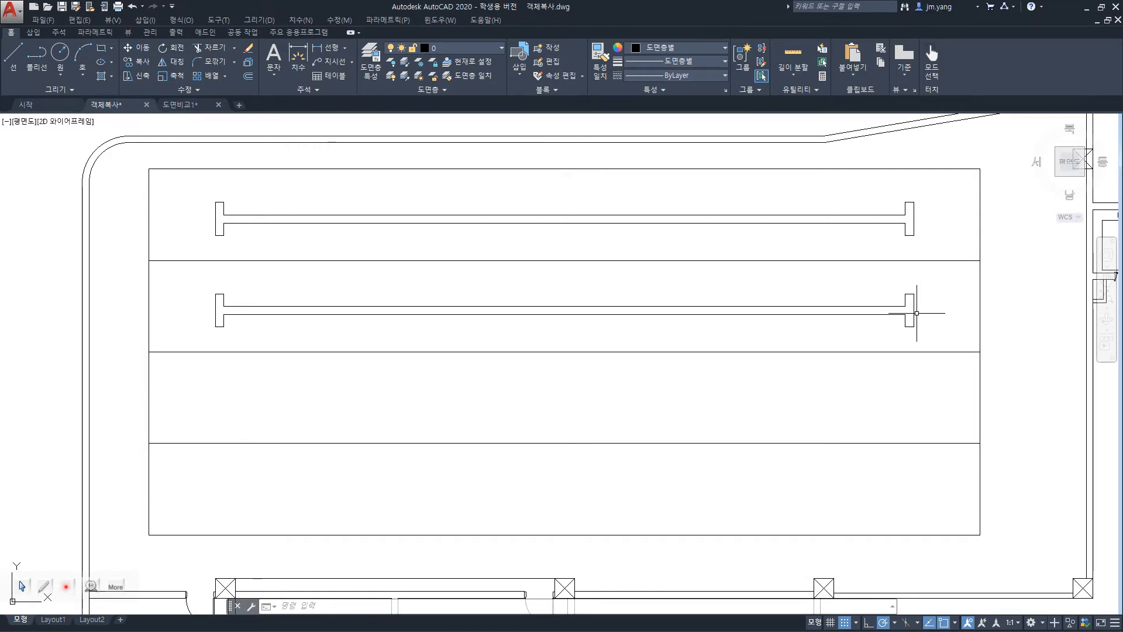
pyautogui.hotkey('ctrl', 'z')
# Copy the I-shaped object from the first row into the three rows below with the Multiple option, snapping to the row corners.
pyautogui.write('COPY')
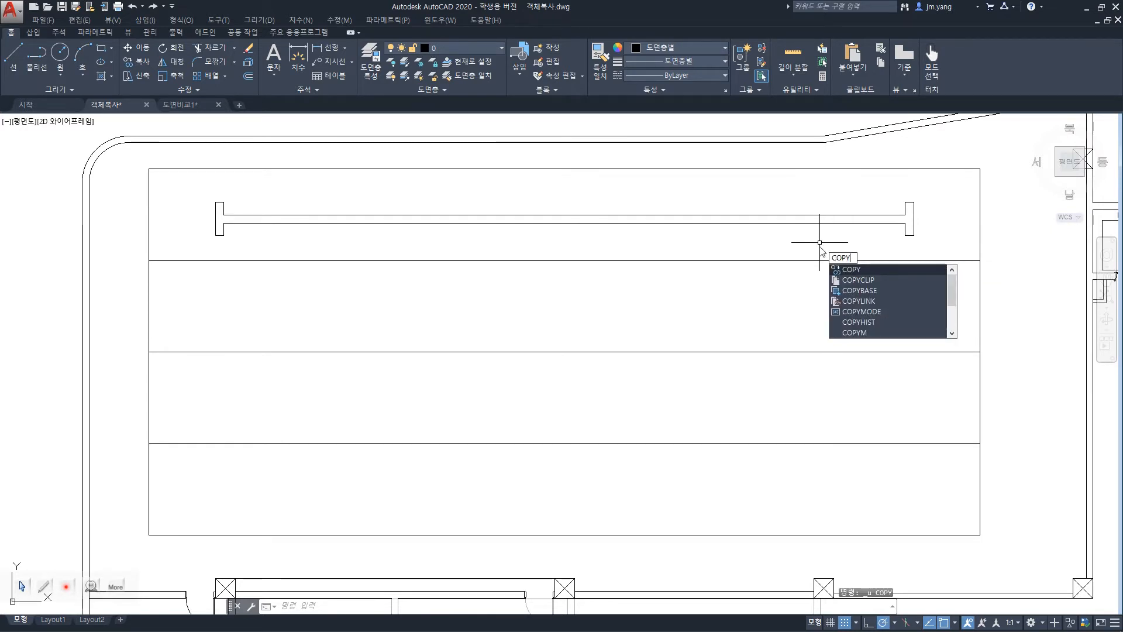
pyautogui.press('Return')
pyautogui.click(192, 188)
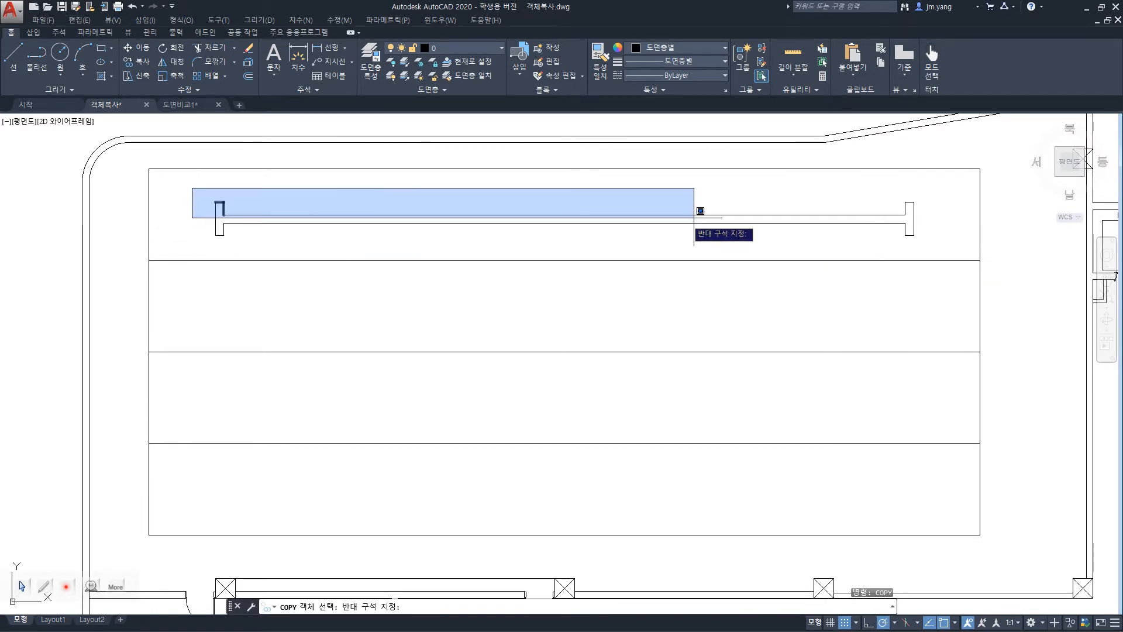
pyautogui.click(943, 248)
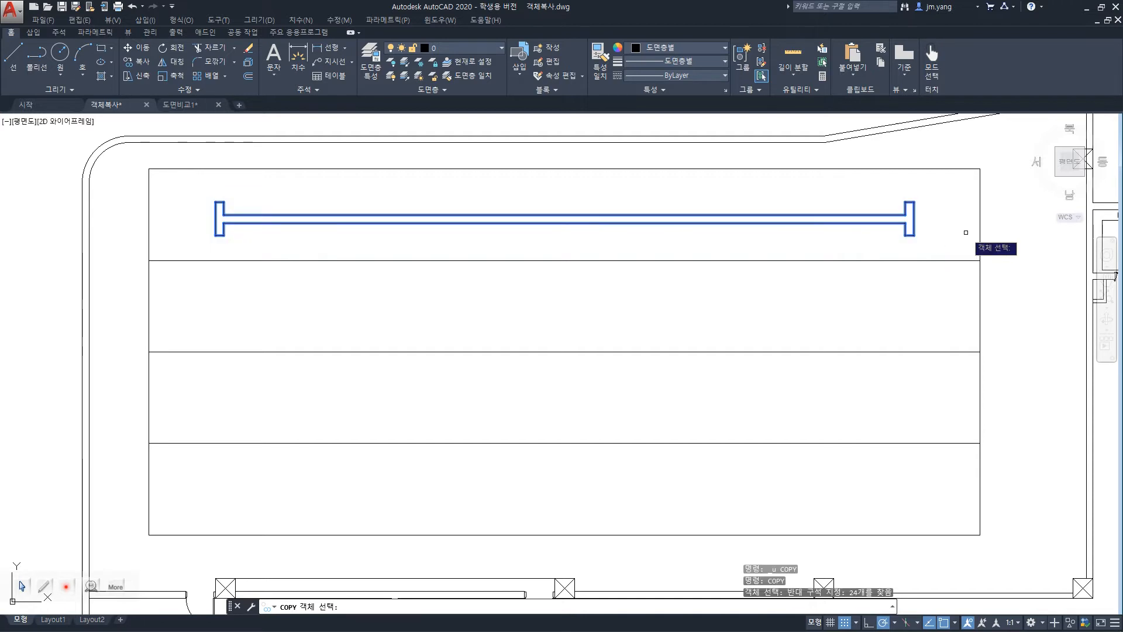
pyautogui.press('Return')
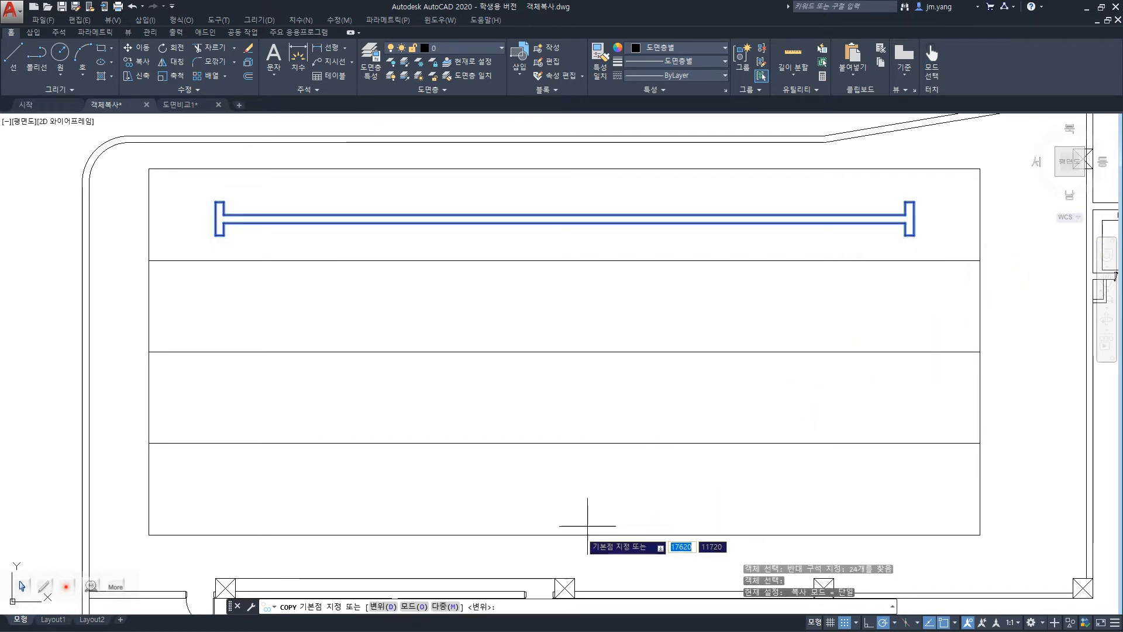
pyautogui.write('m')
pyautogui.press('Return')
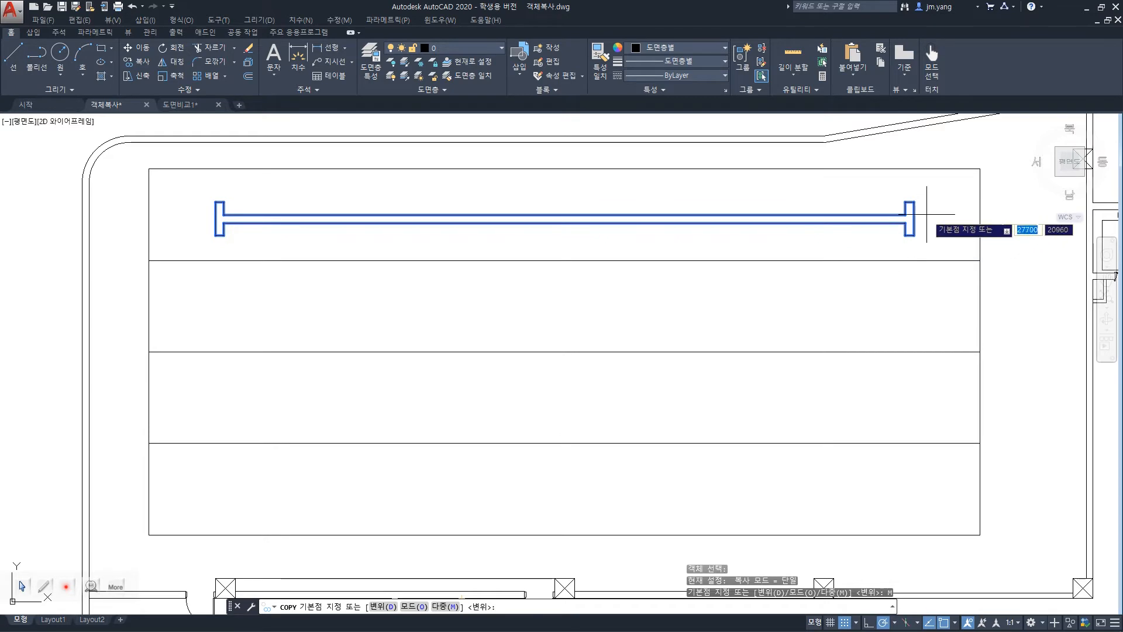
pyautogui.click(979, 169)
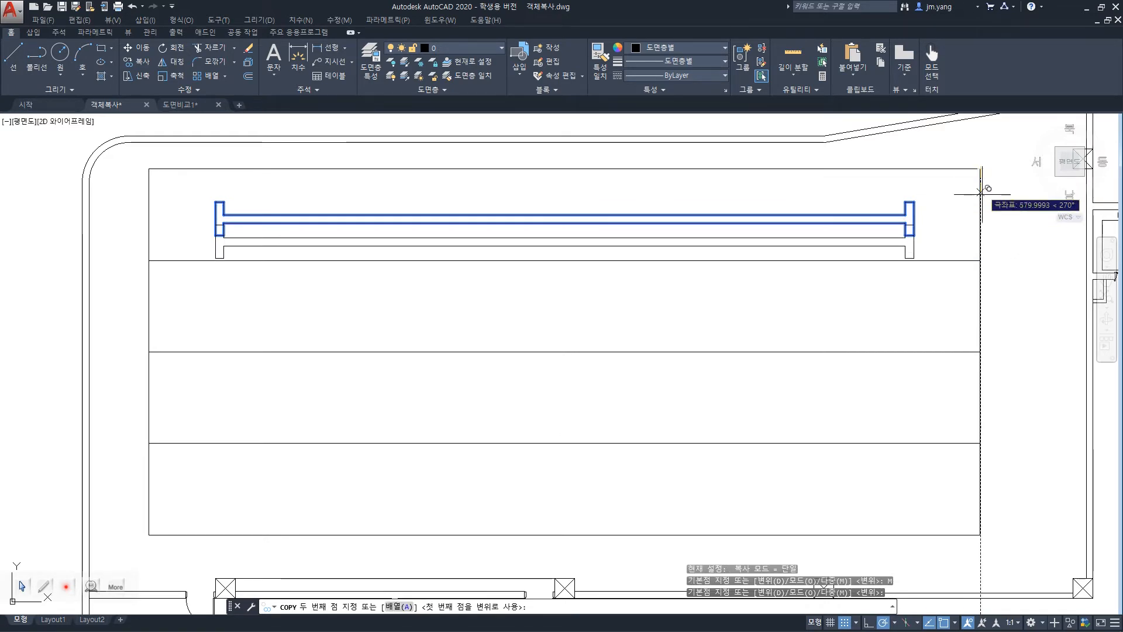
pyautogui.click(980, 260)
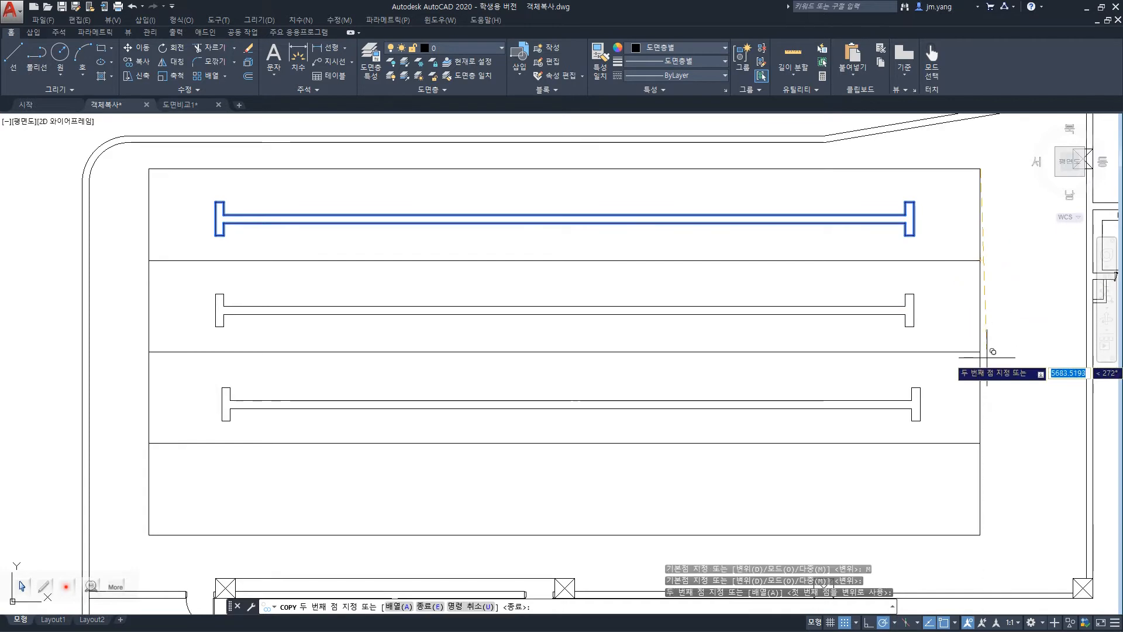
pyautogui.click(980, 352)
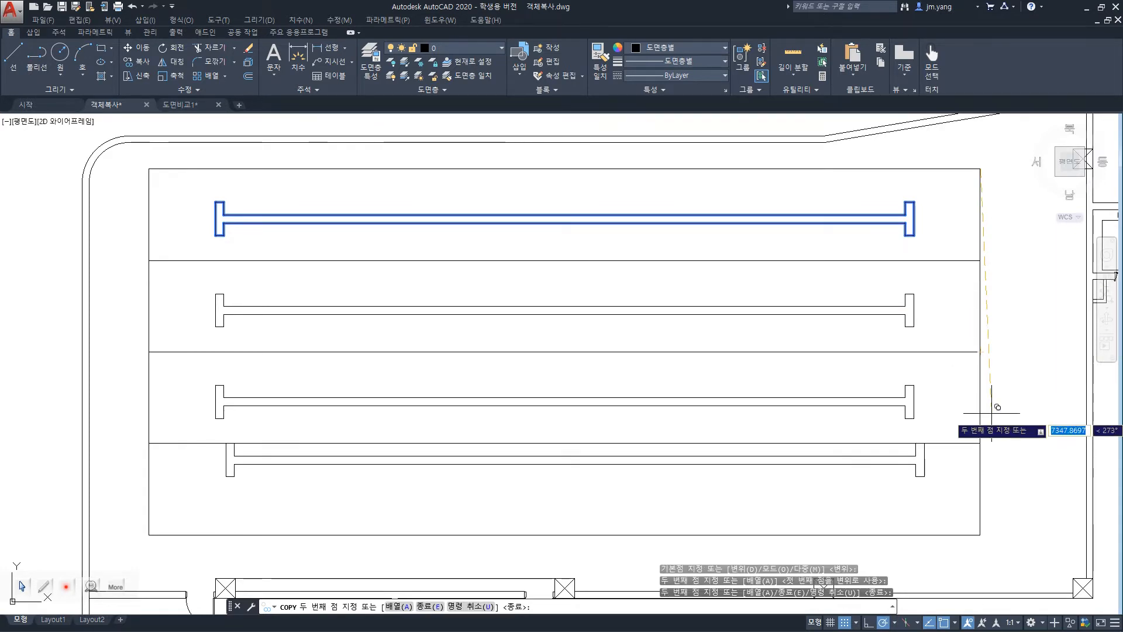
pyautogui.click(980, 442)
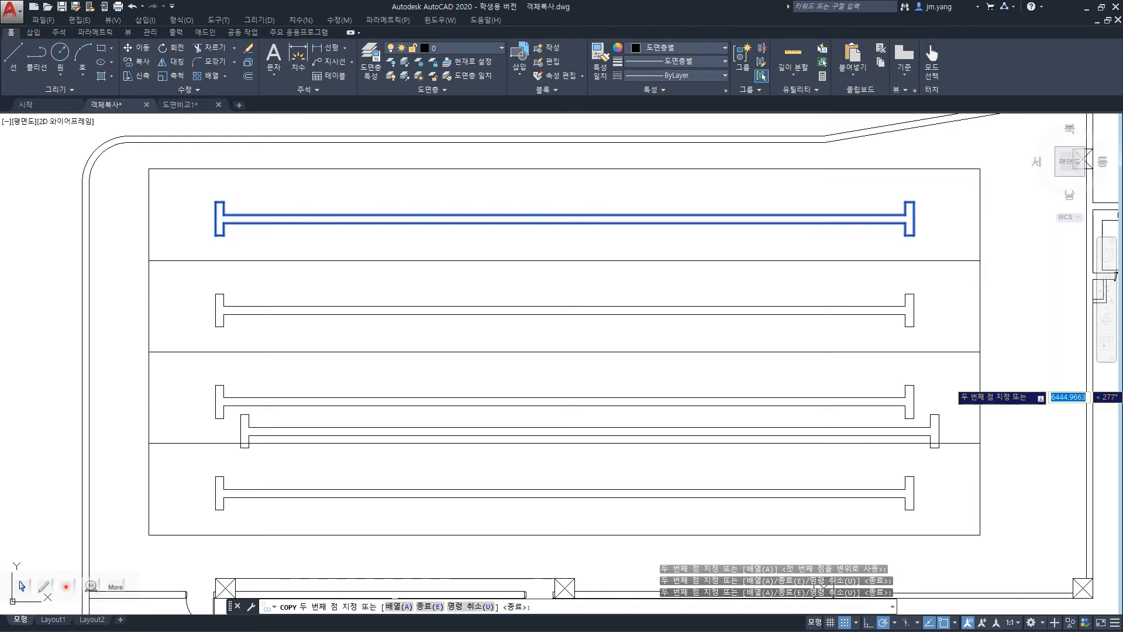
pyautogui.press('Return')
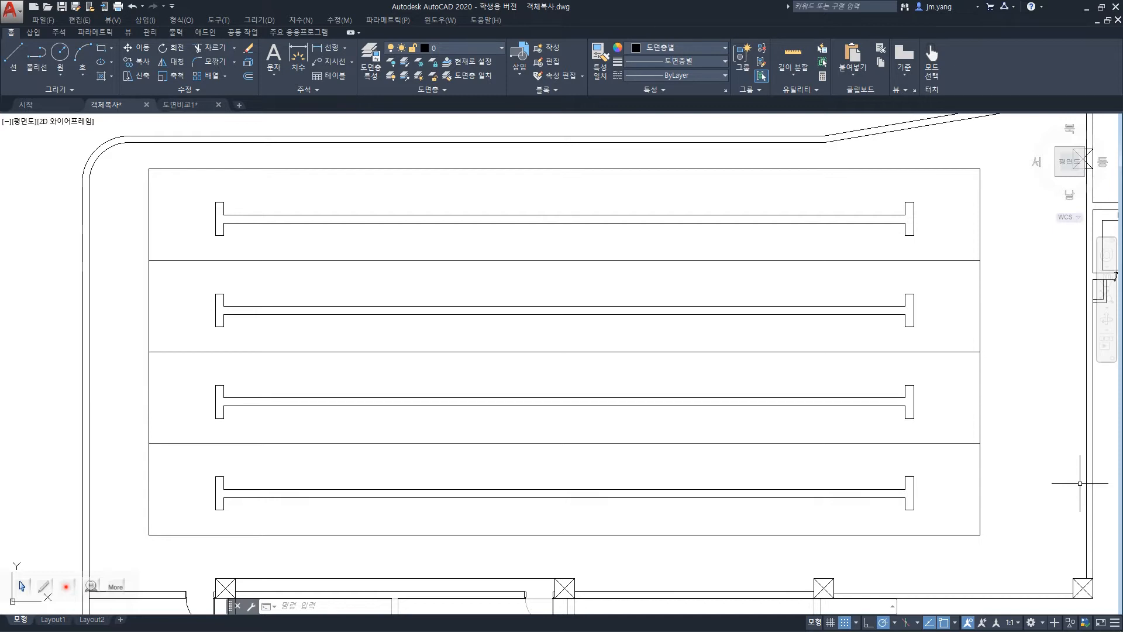
# Examine the stairwell in the lower-right corner of the floor plan up close.
pyautogui.scroll(-1, 1080, 483)
pyautogui.scroll(-2, 1079, 483)
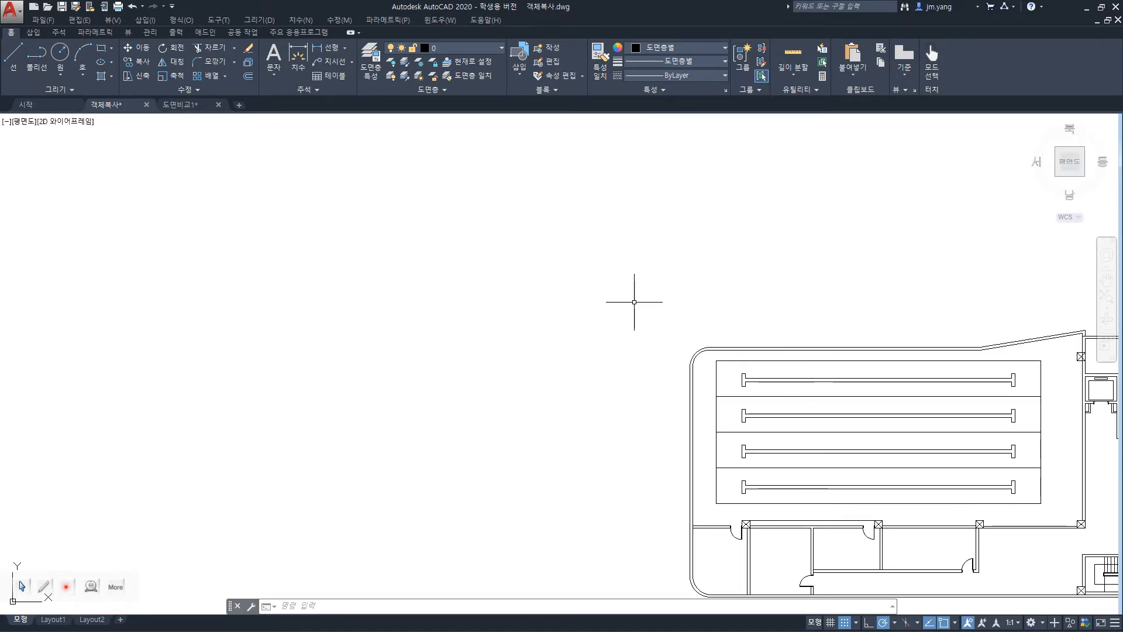
pyautogui.scroll(-4, 634, 302)
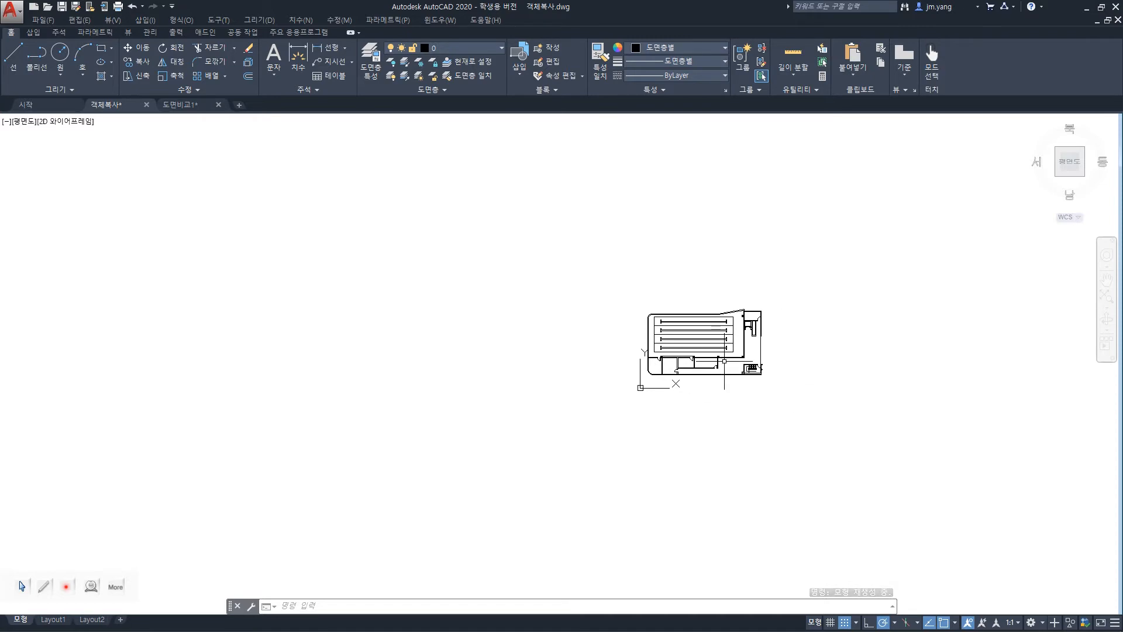
pyautogui.scroll(10, 751, 368)
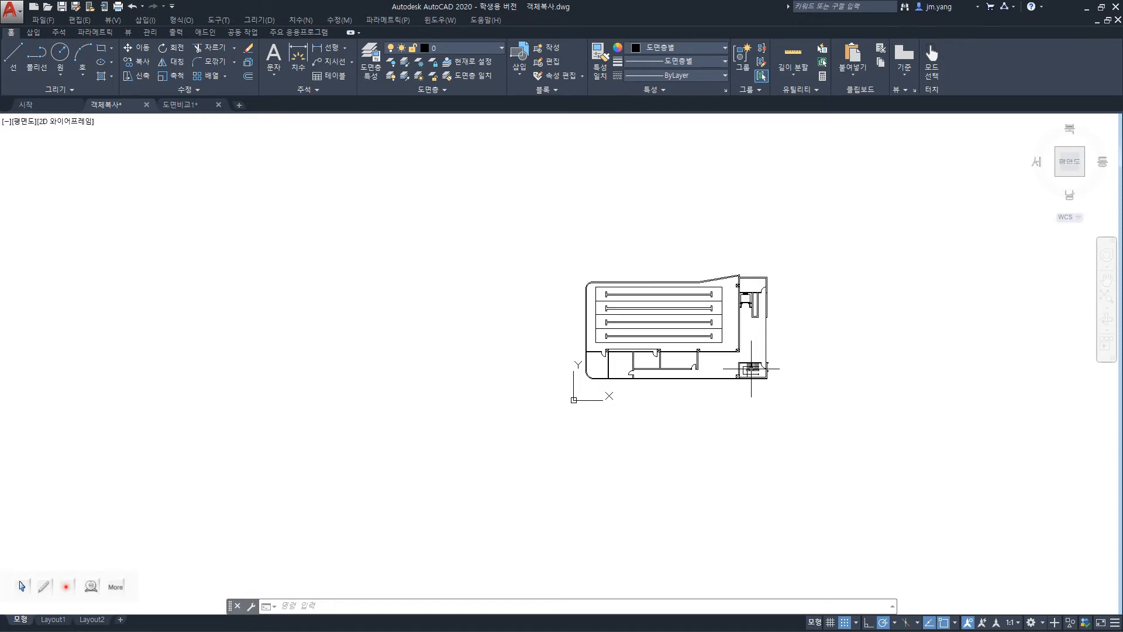
pyautogui.scroll(3, 751, 368)
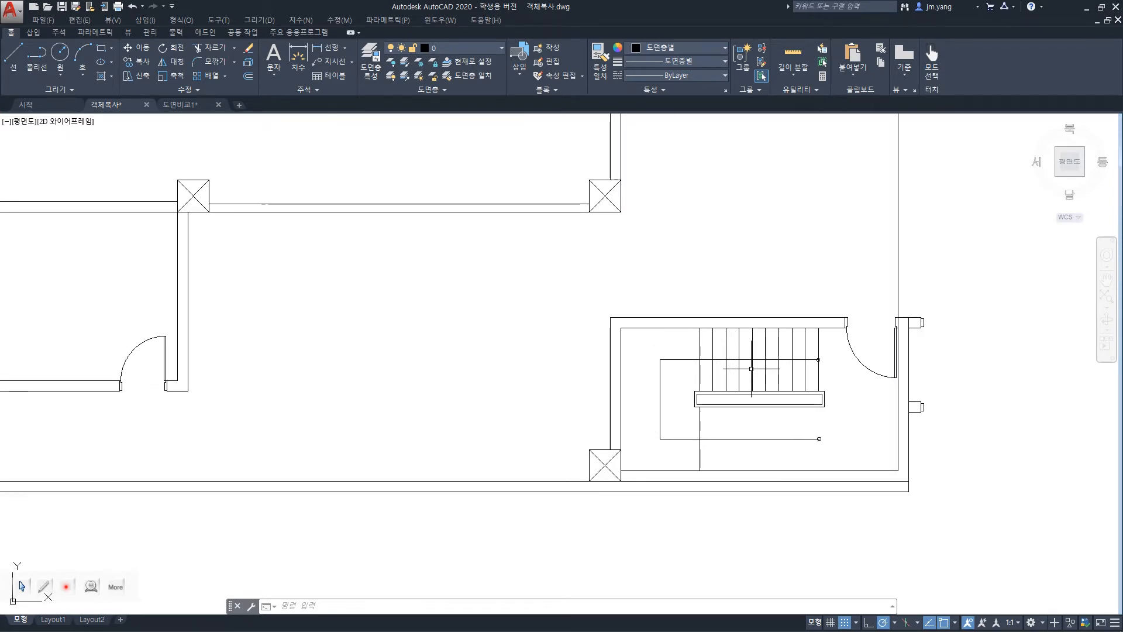
pyautogui.scroll(-12, 751, 368)
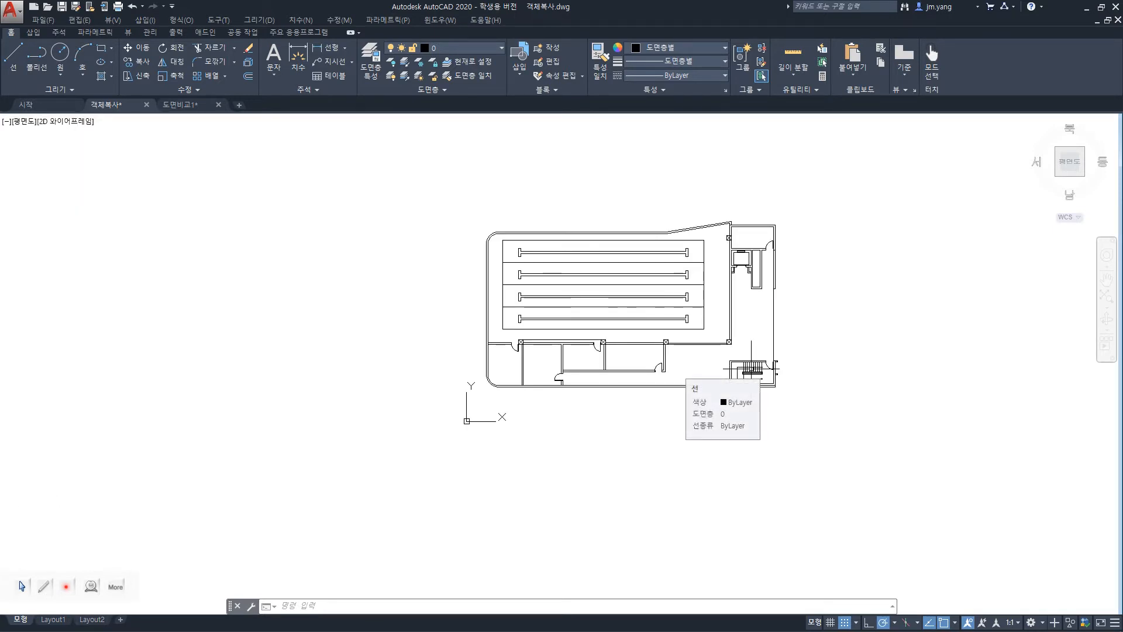
pyautogui.write('z')
pyautogui.press('Return')
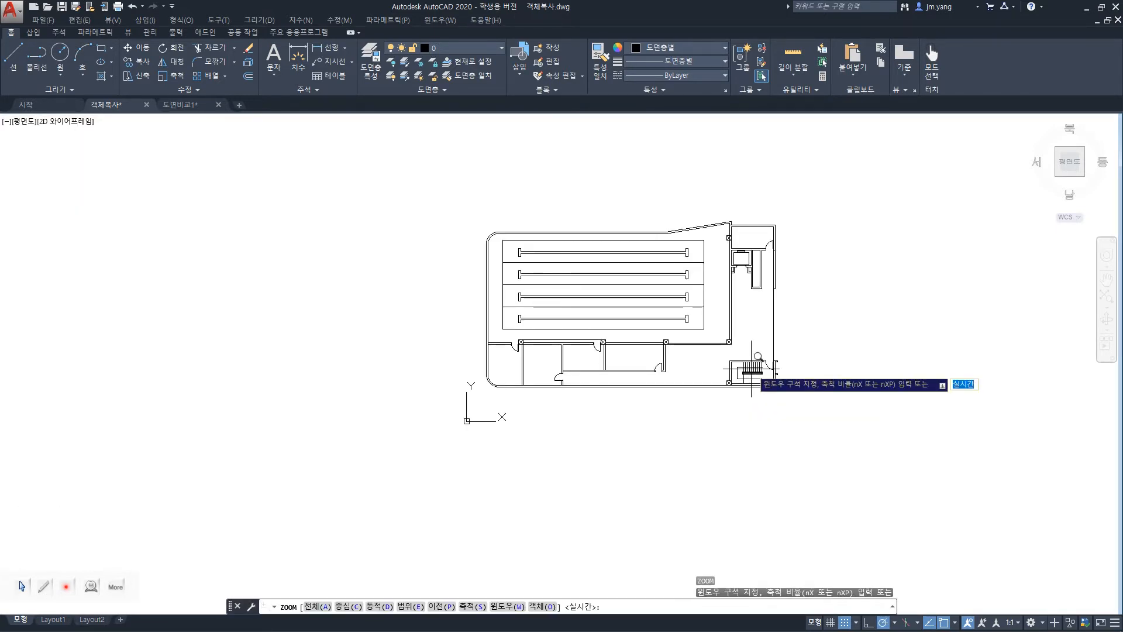
pyautogui.click(697, 337)
pyautogui.scroll(1, 814, 422)
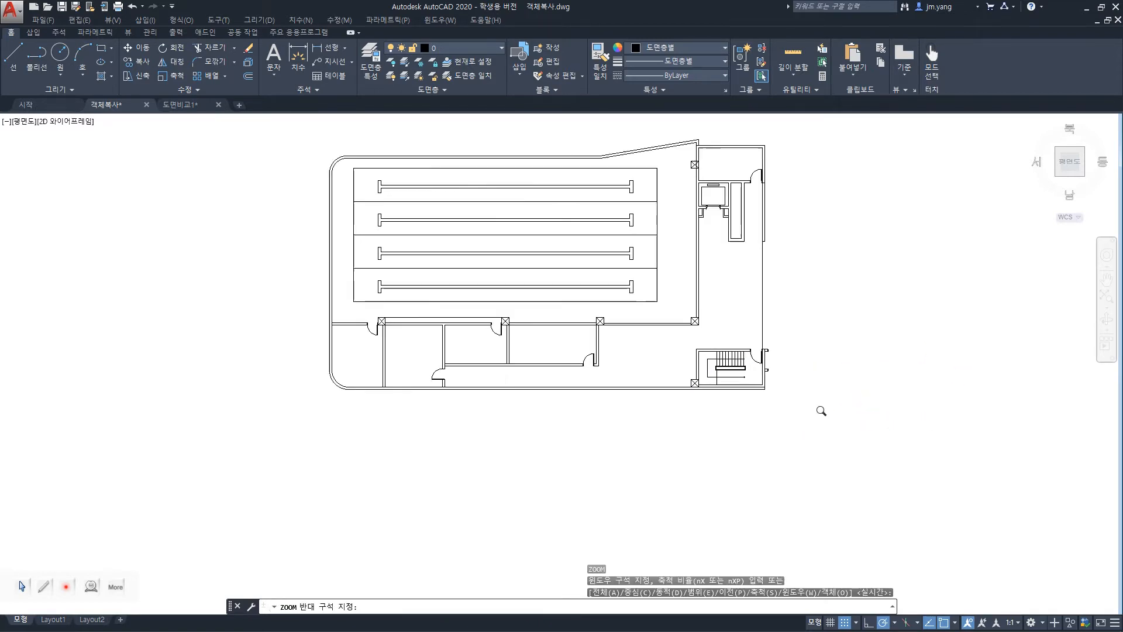
pyautogui.click(821, 410)
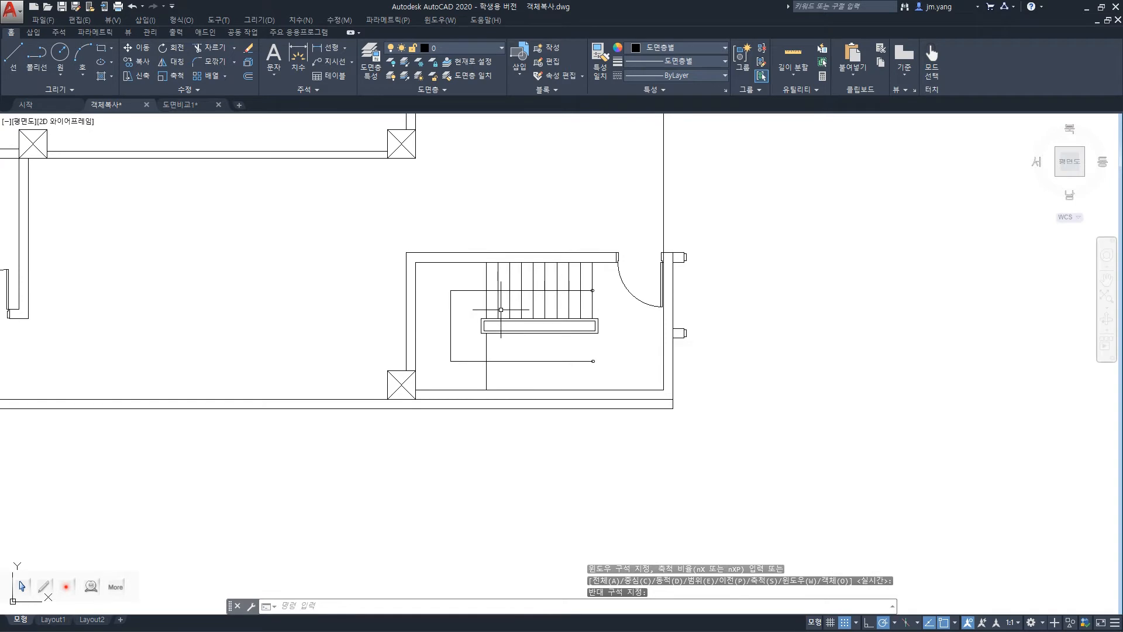
pyautogui.scroll(2, 501, 310)
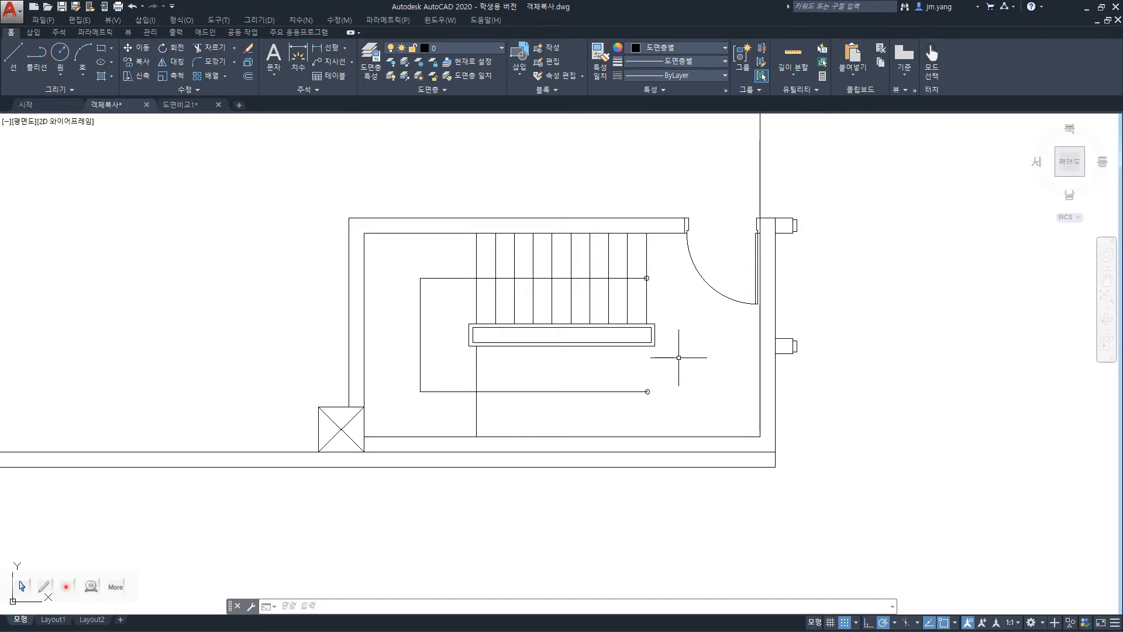
pyautogui.scroll(2, 678, 358)
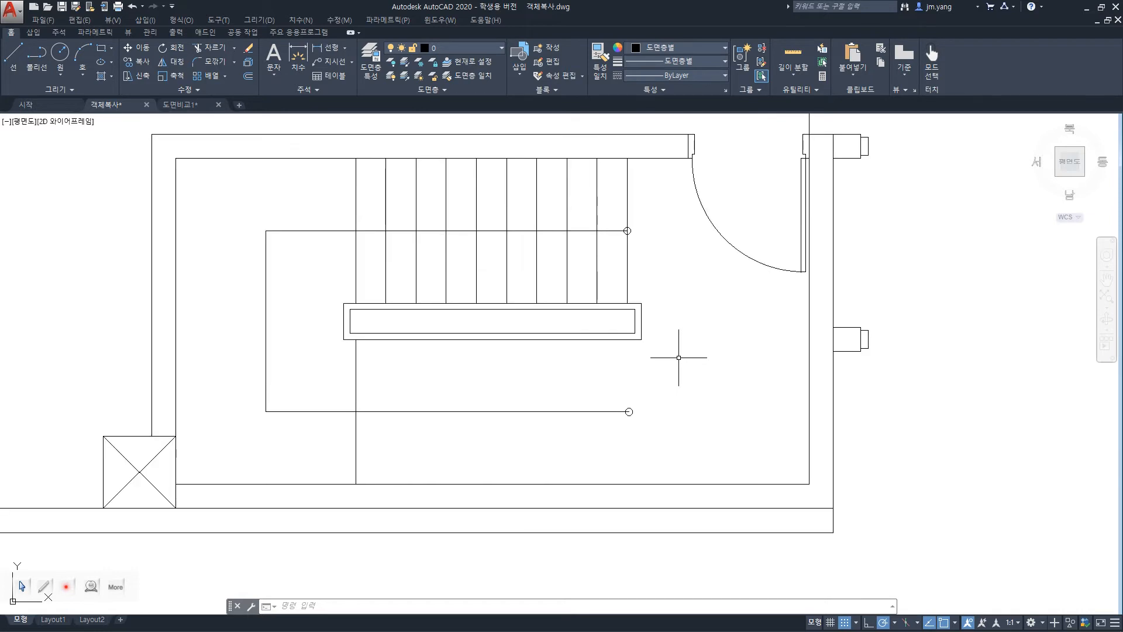
# Copy the single lower stair line from its lower endpoint as an array of 10 items spaced 50 apart horizontally, and undo it.
pyautogui.write('copy')
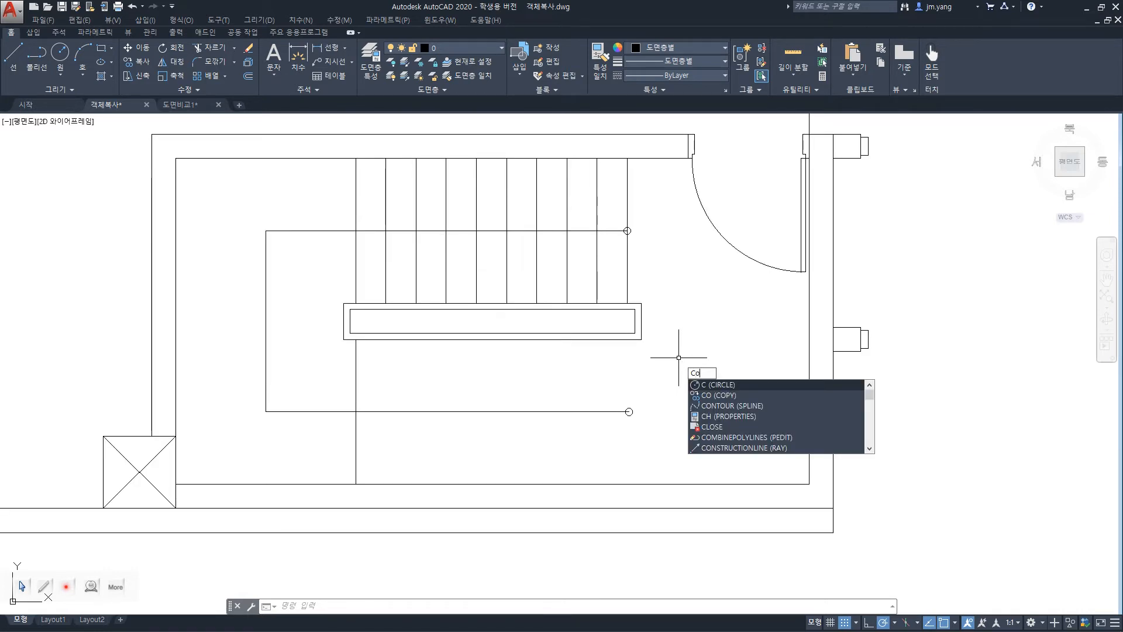
pyautogui.press('Return')
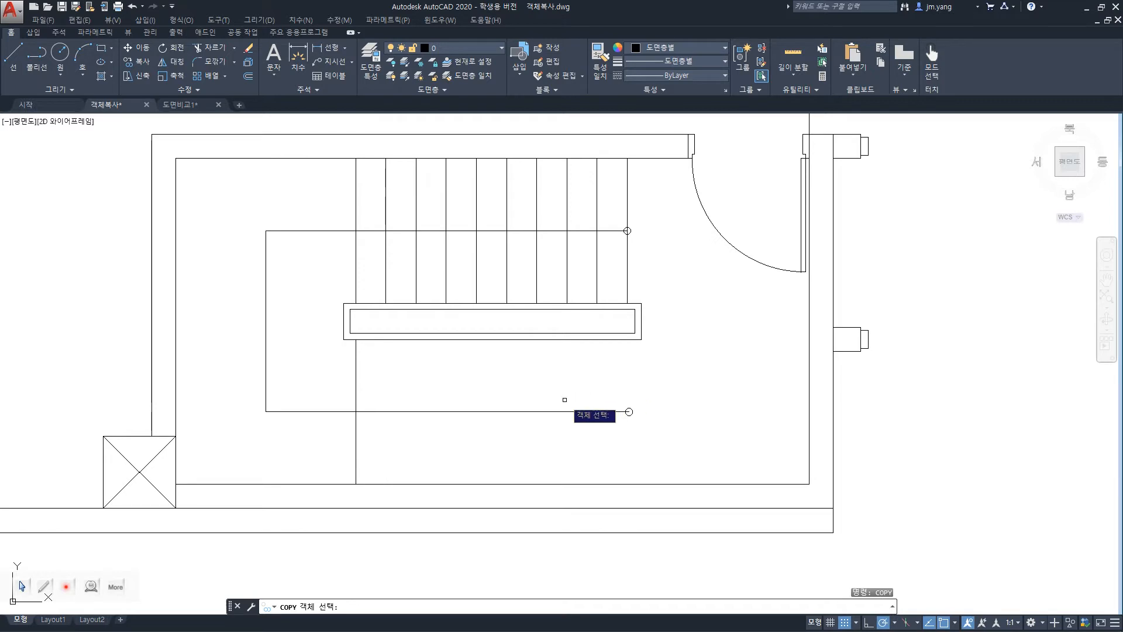
pyautogui.click(356, 391)
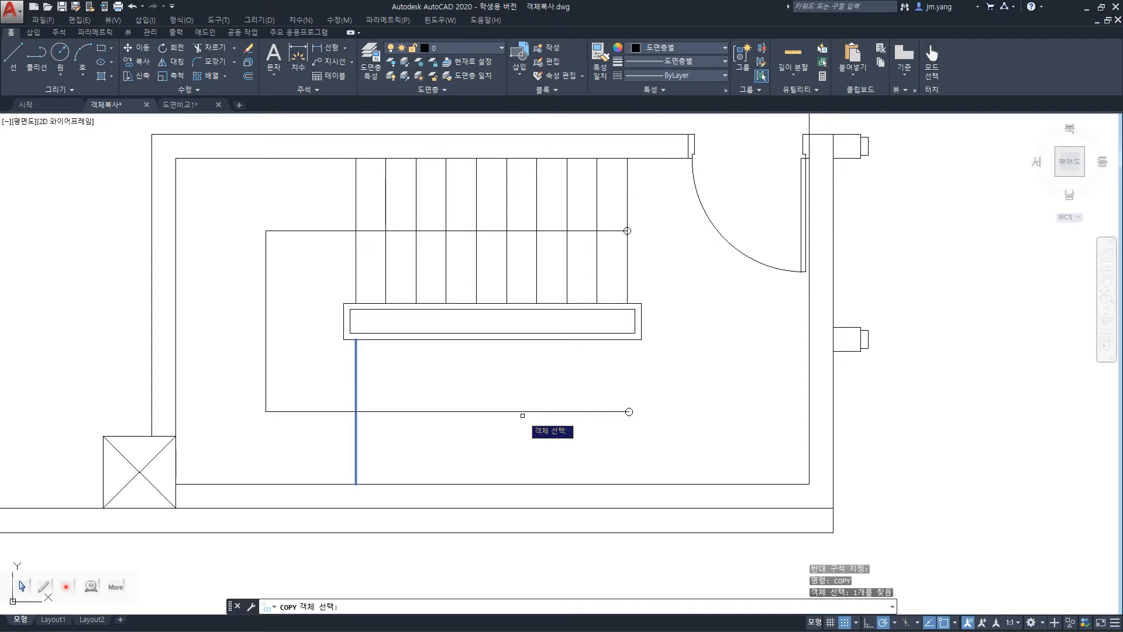
pyautogui.press('Return')
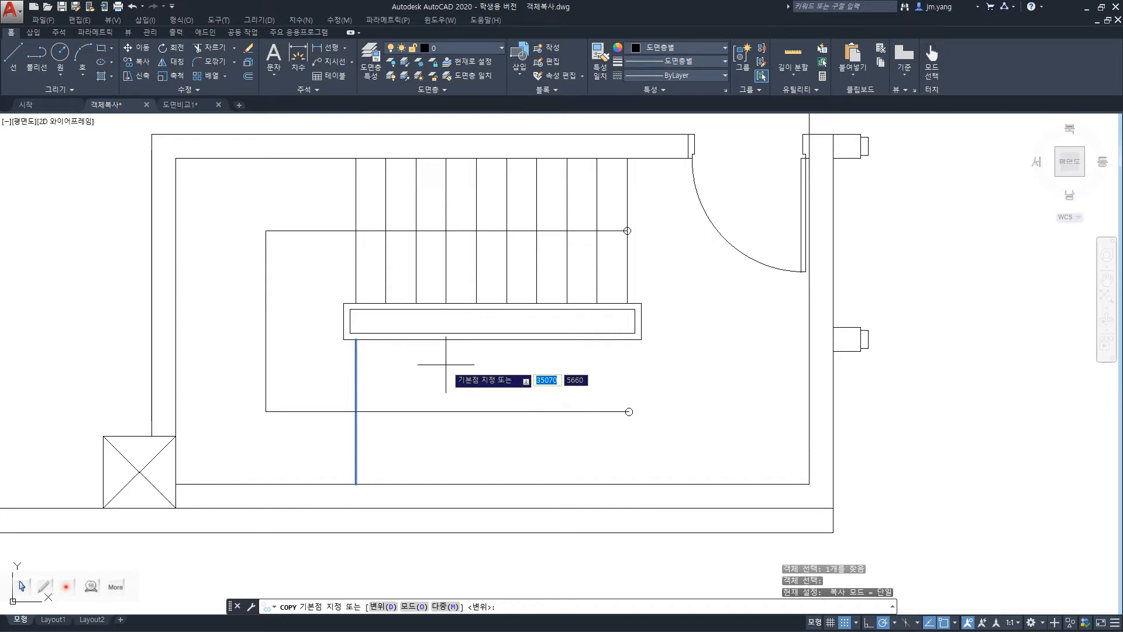
pyautogui.click(355, 483)
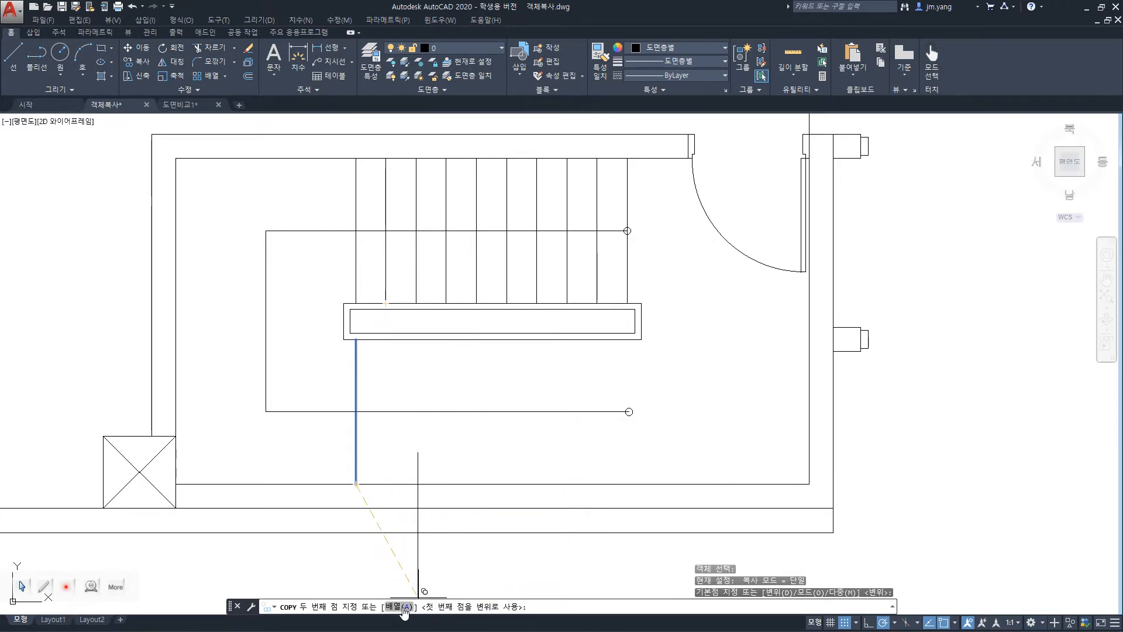
pyautogui.write('a')
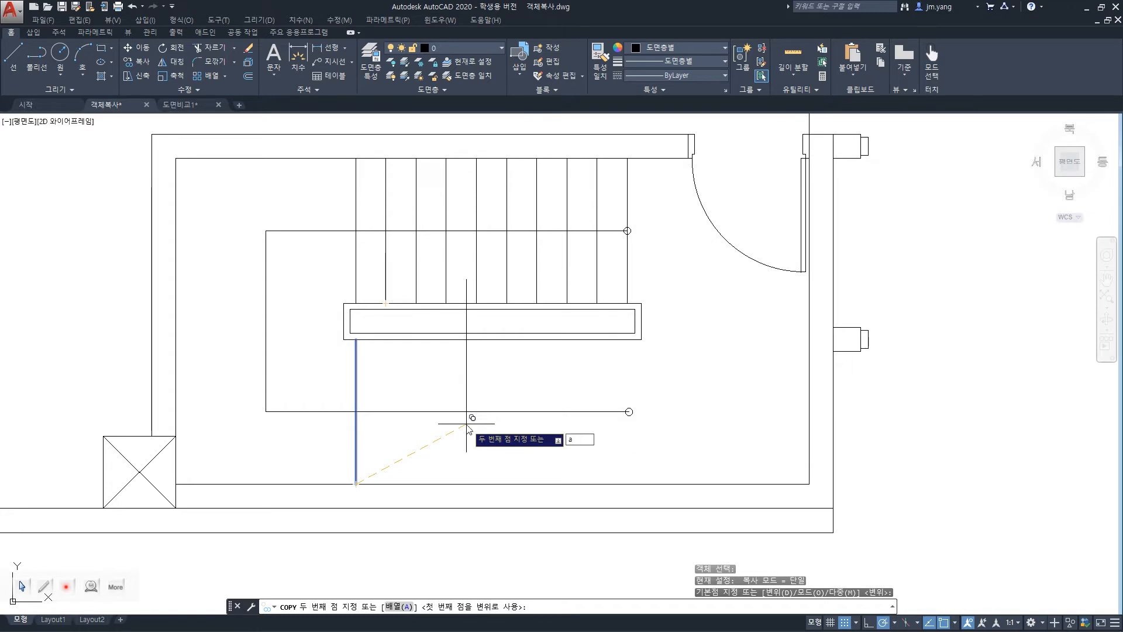
pyautogui.press('Return')
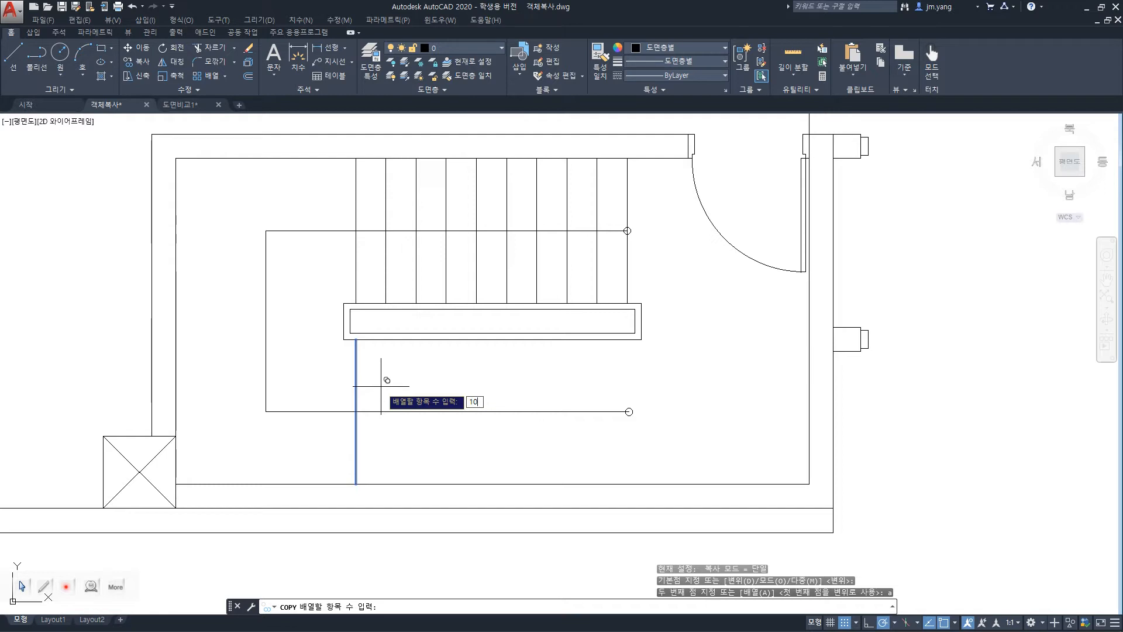
pyautogui.press('Return')
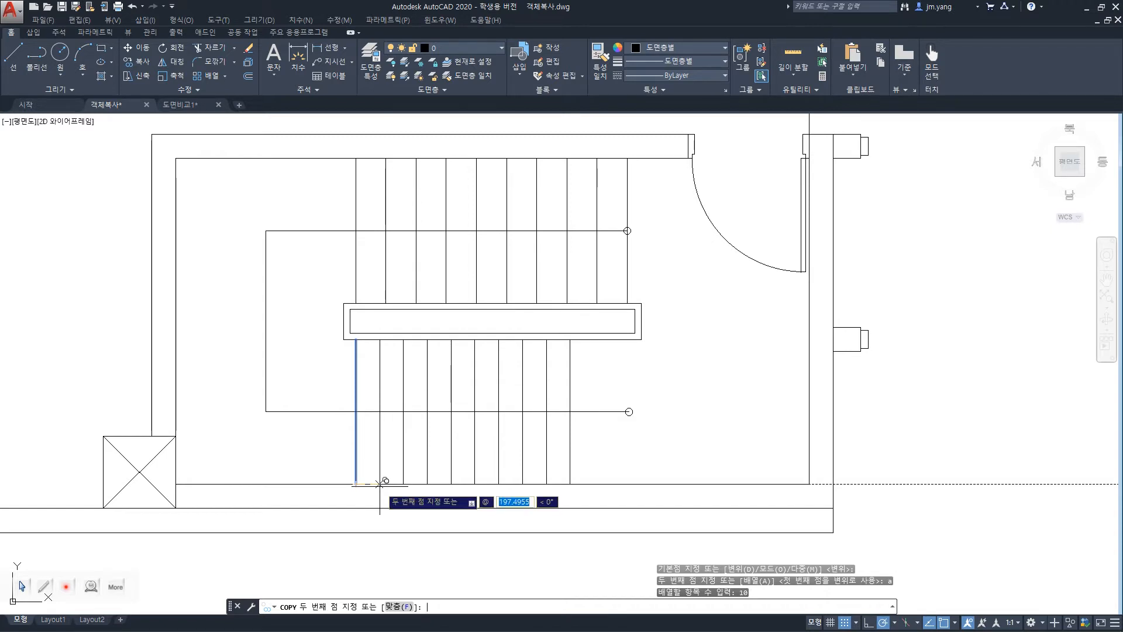
pyautogui.write('50')
pyautogui.press('Tab')
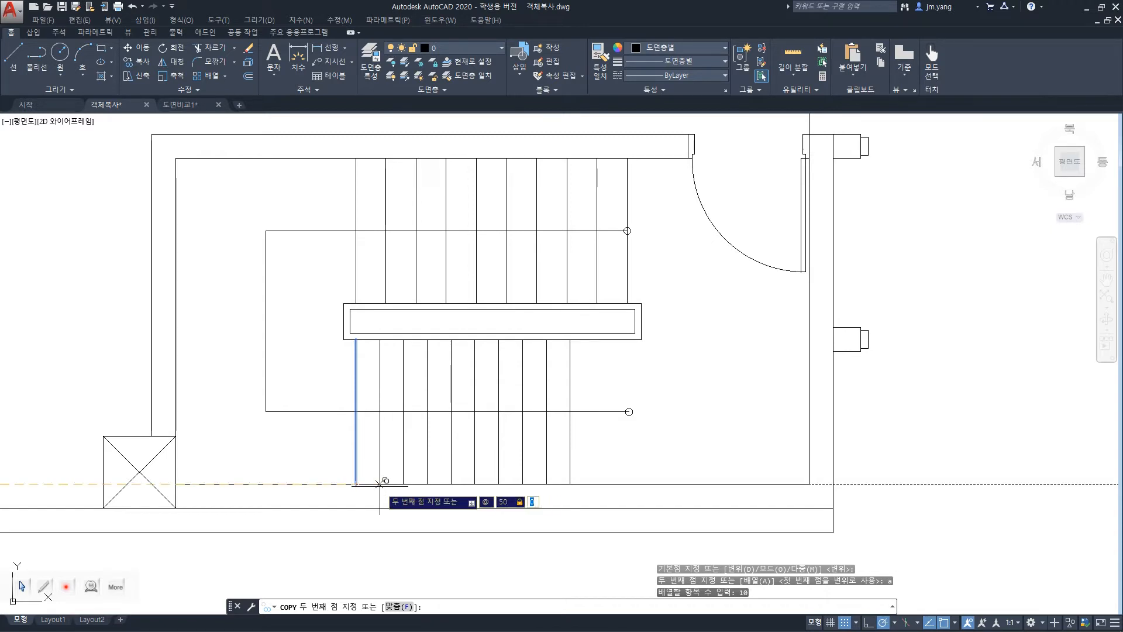
pyautogui.press('Return')
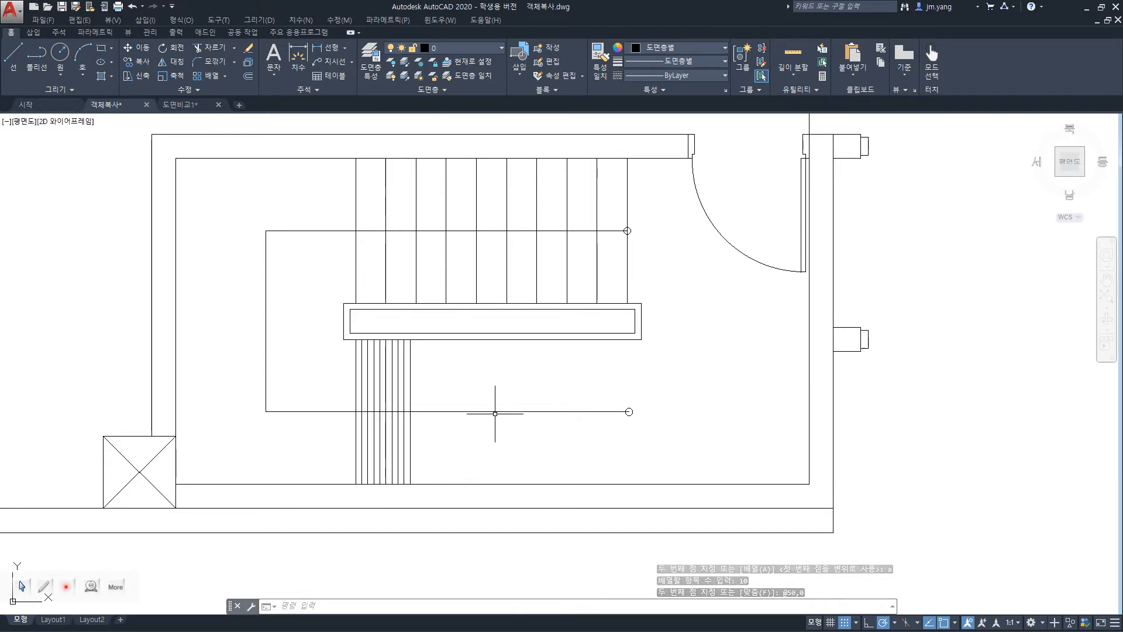
pyautogui.hotkey('ctrl', 'z')
# Copy the lower stair line from its lower endpoint as an array of 10 items spaced 250 apart horizontally, and undo the copy.
pyautogui.write('c')
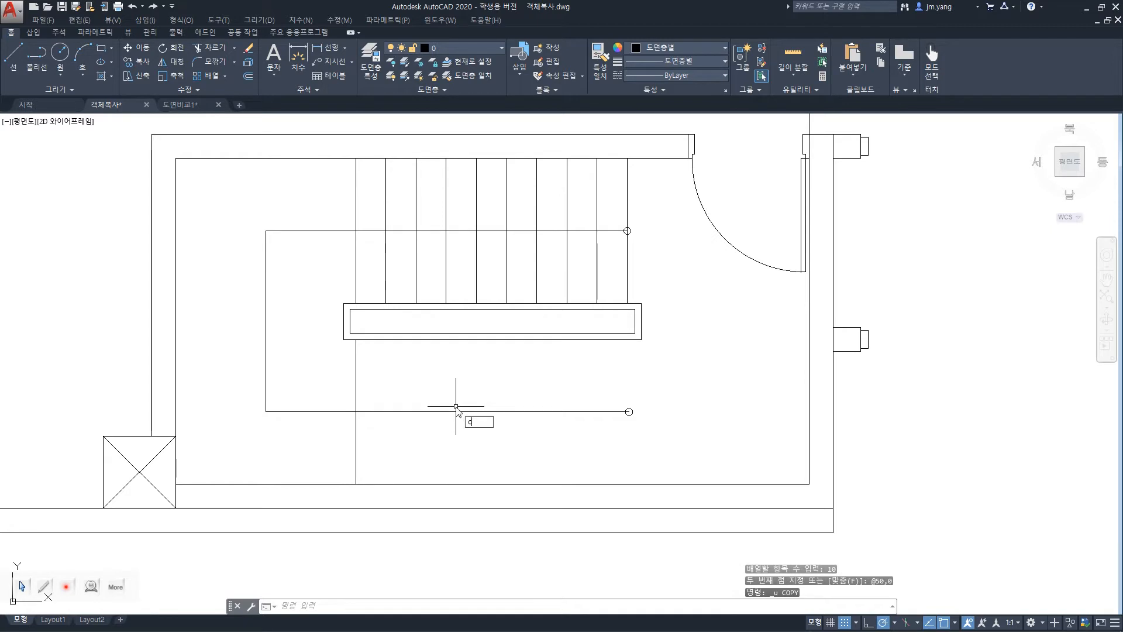
pyautogui.write('op')
pyautogui.press('Return')
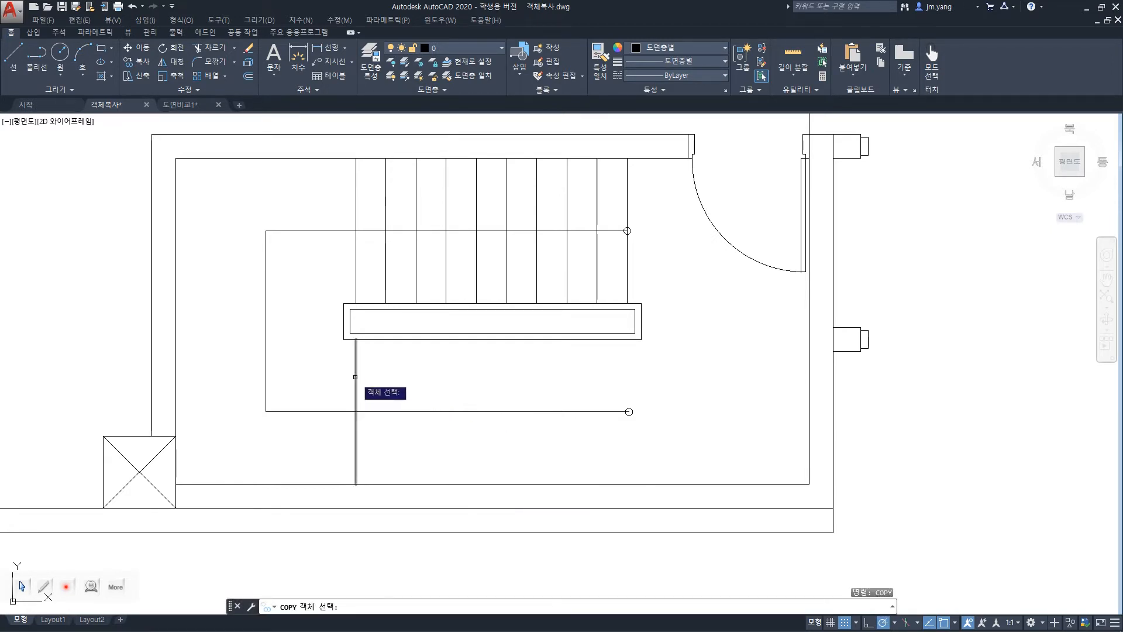
pyautogui.click(356, 376)
pyautogui.press('Return')
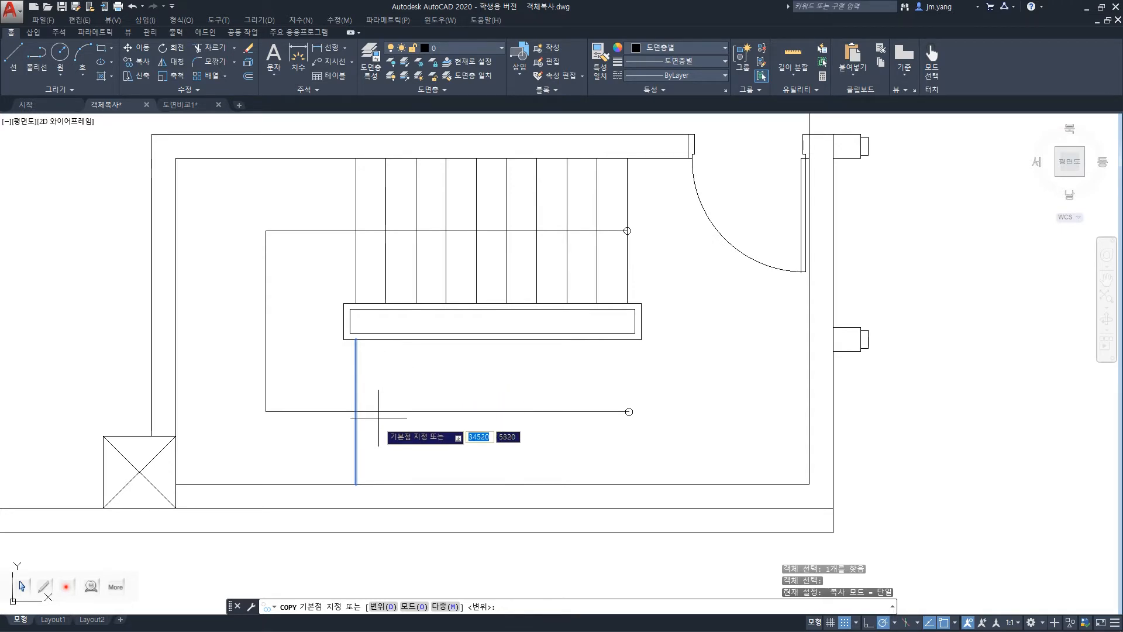
pyautogui.click(355, 484)
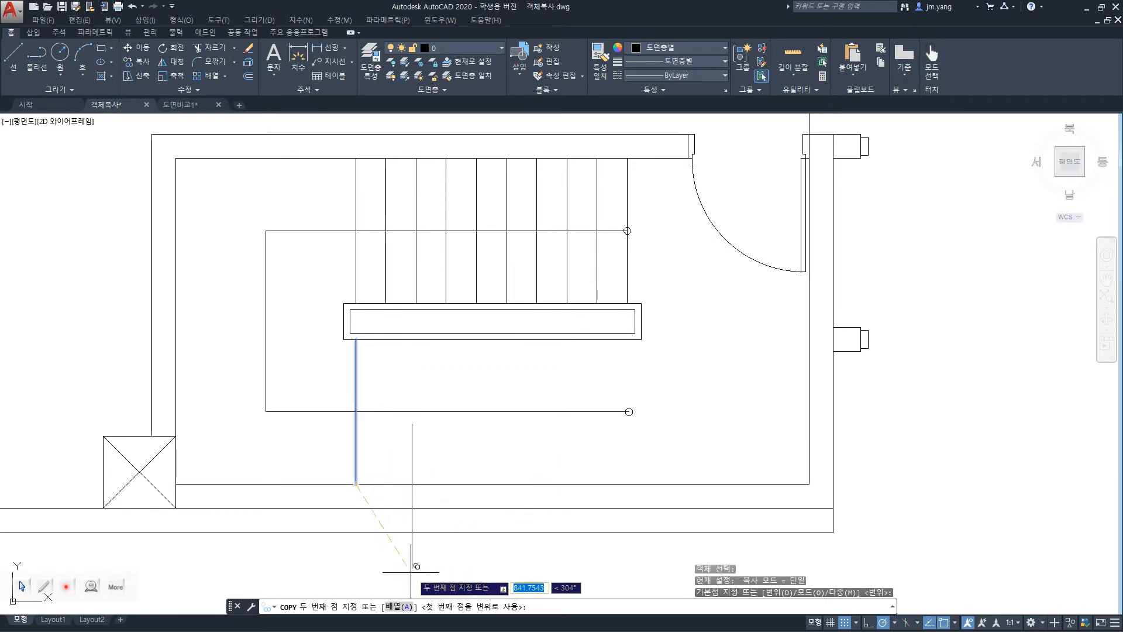
pyautogui.write('a')
pyautogui.press('Return')
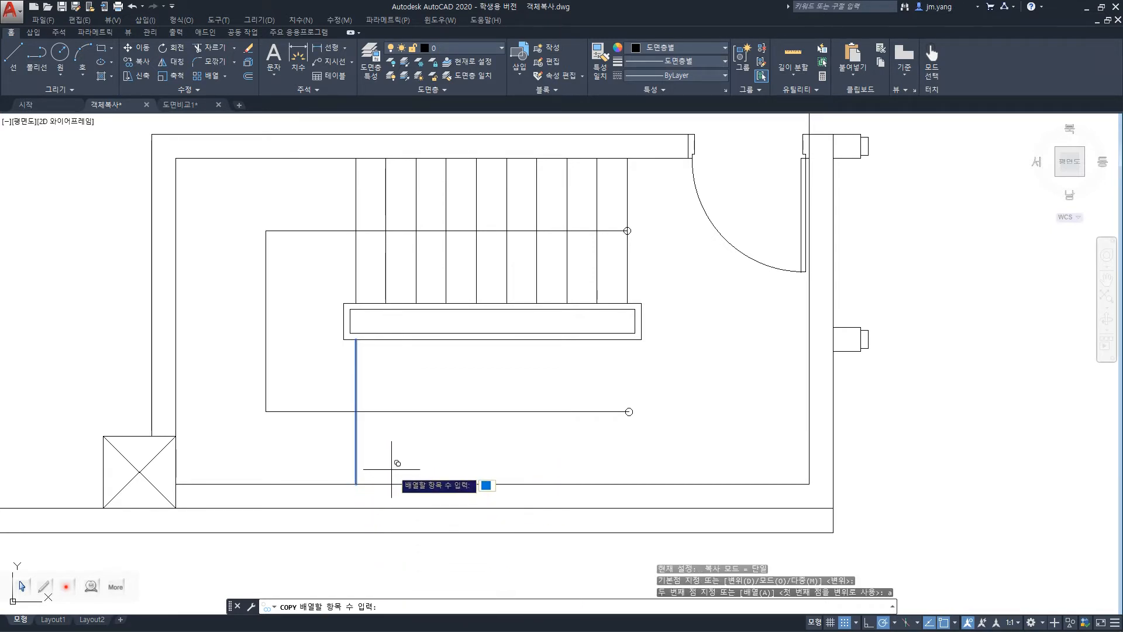
pyautogui.write('10')
pyautogui.press('Return')
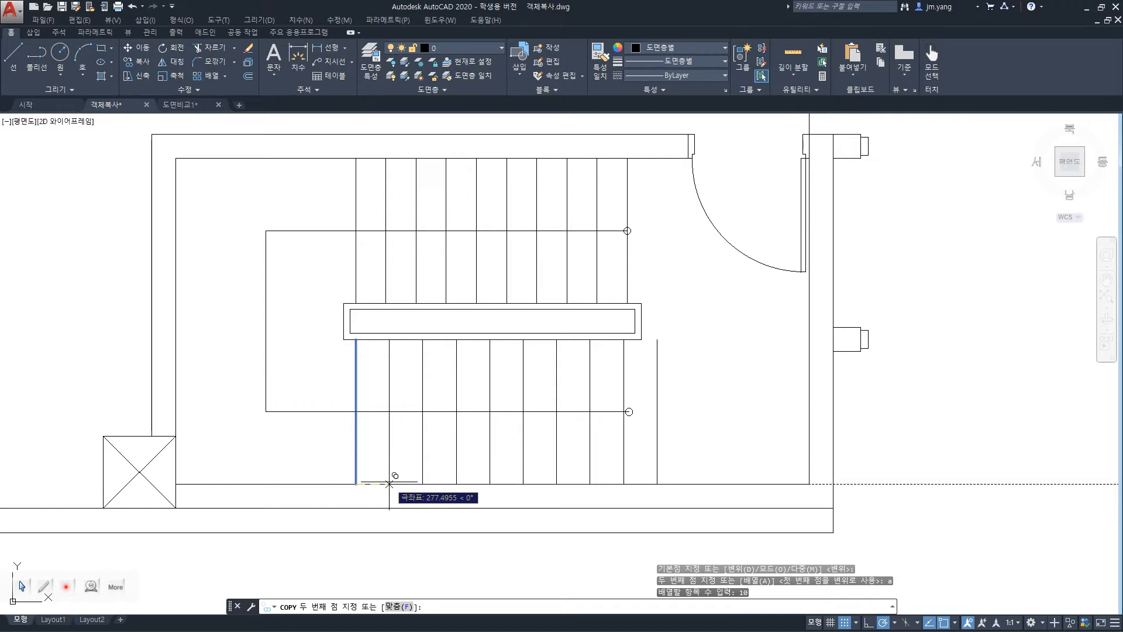
pyautogui.write('@250')
pyautogui.press('Tab')
pyautogui.press('Return')
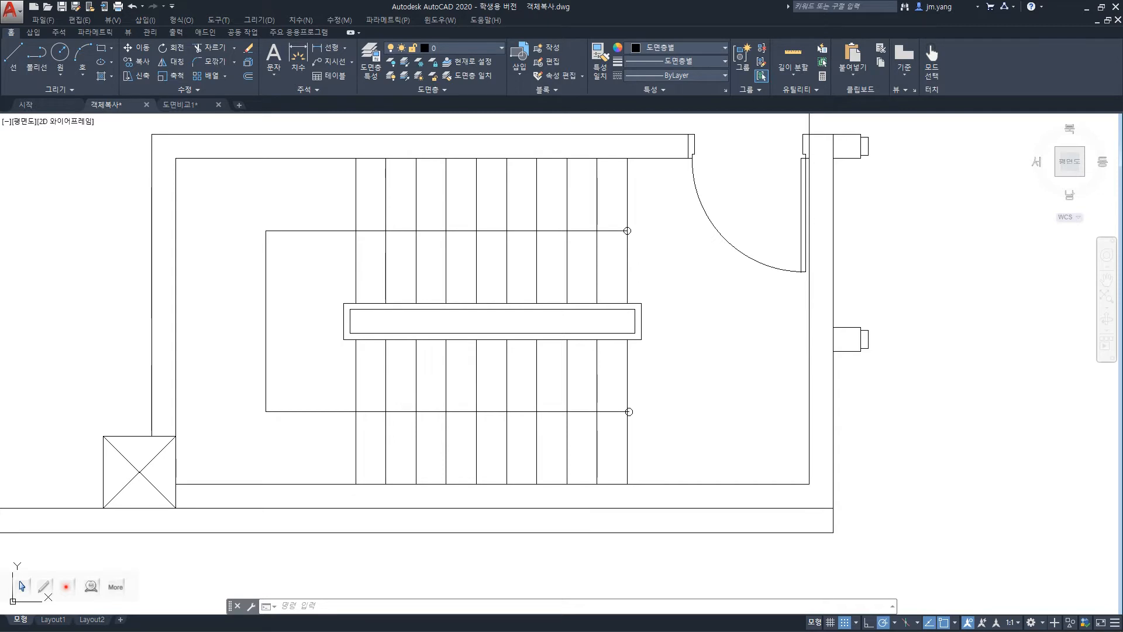
pyautogui.hotkey('ctrl', 'z')
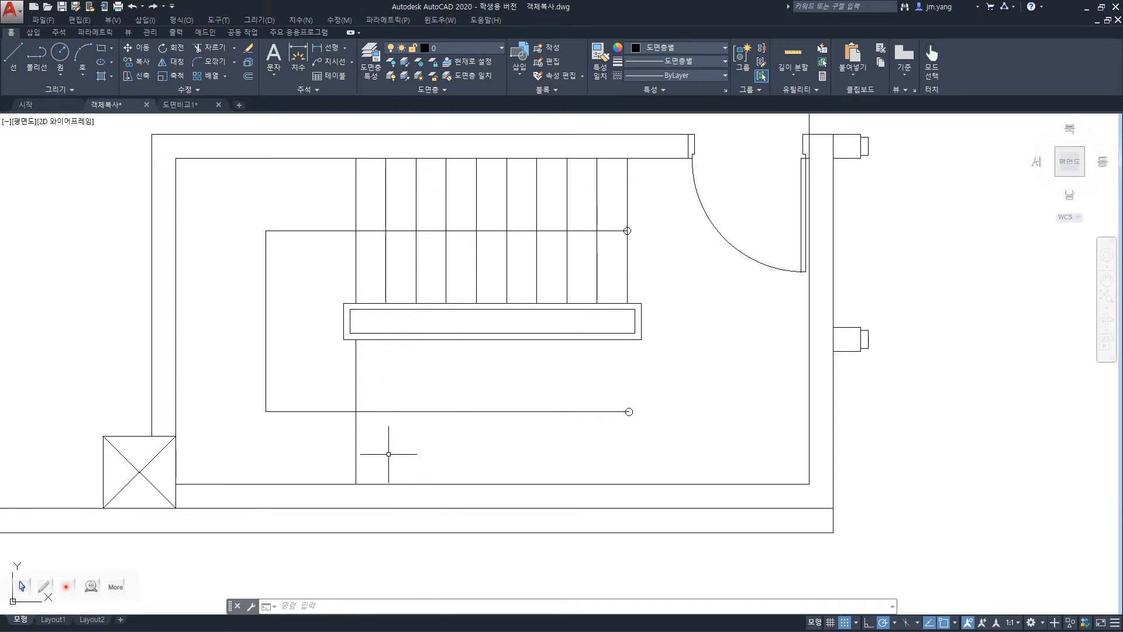
# Try to array the lower stair line as 10 copies, setting the spacing with a perpendicular snap, Ortho mode and an extension snap override.
pyautogui.write('COPY')
pyautogui.press('Return')
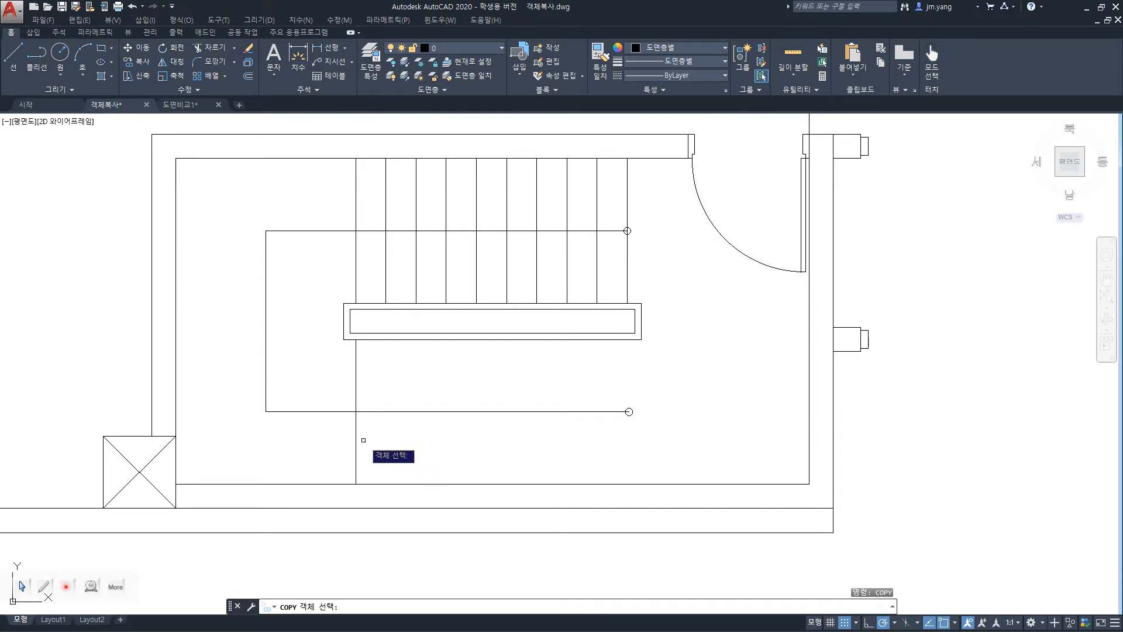
pyautogui.click(355, 445)
pyautogui.press('Return')
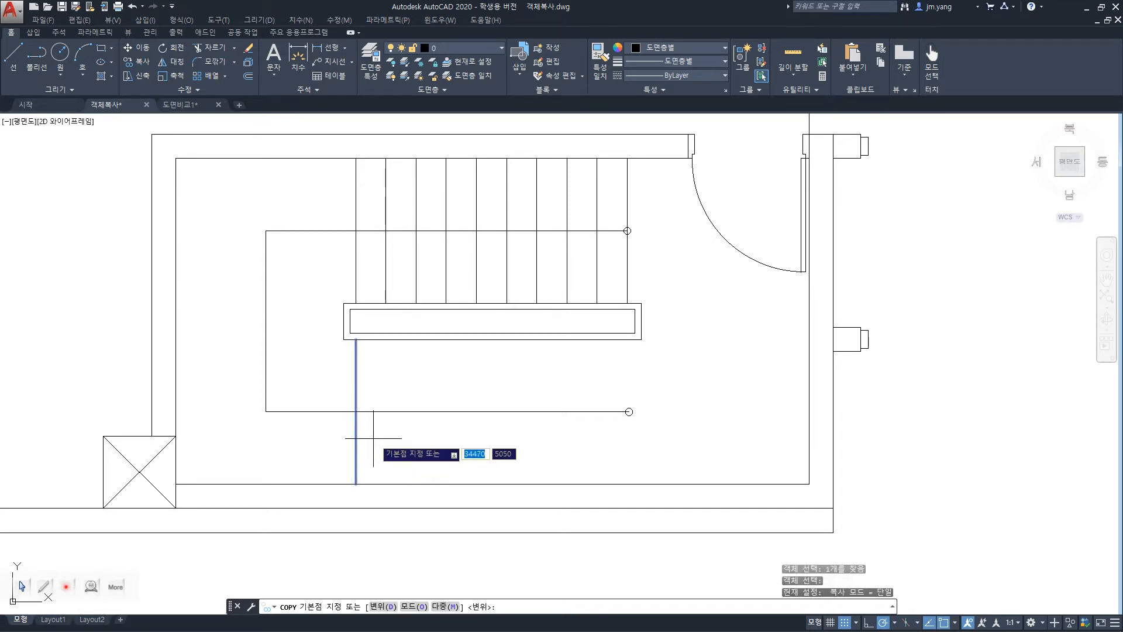
pyautogui.click(355, 483)
pyautogui.write('a')
pyautogui.press('Return')
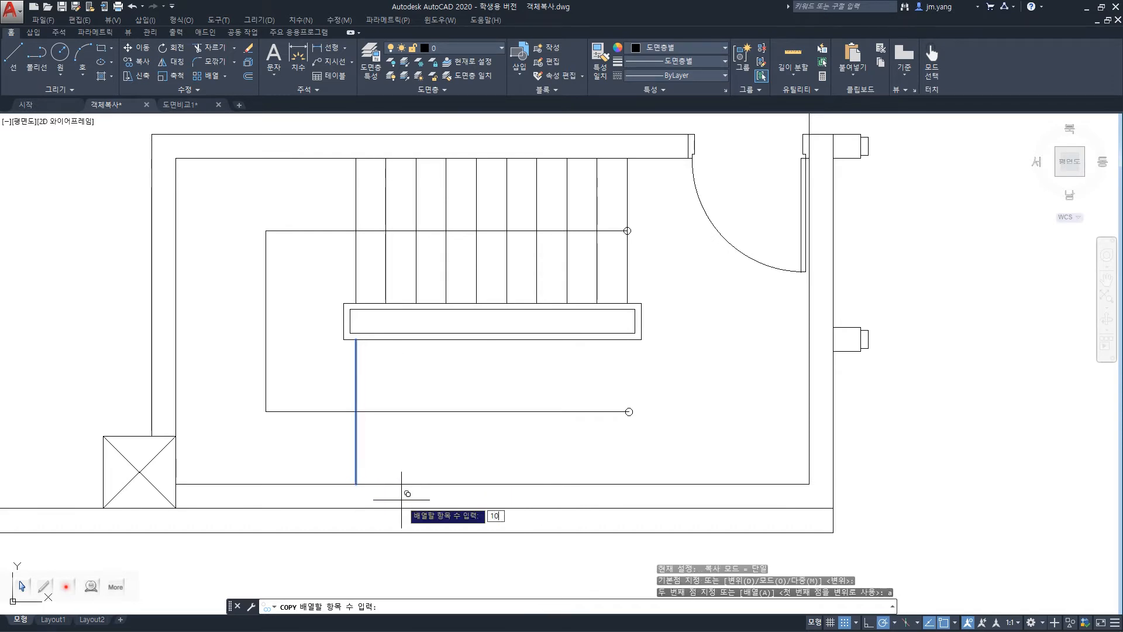
pyautogui.press('Return')
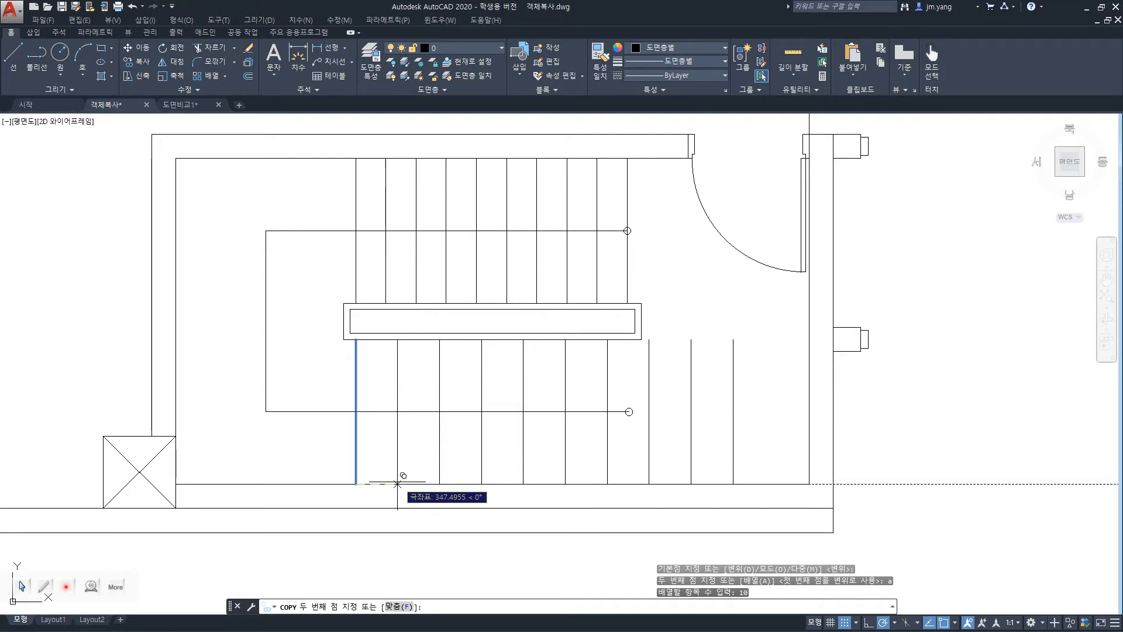
pyautogui.write('per')
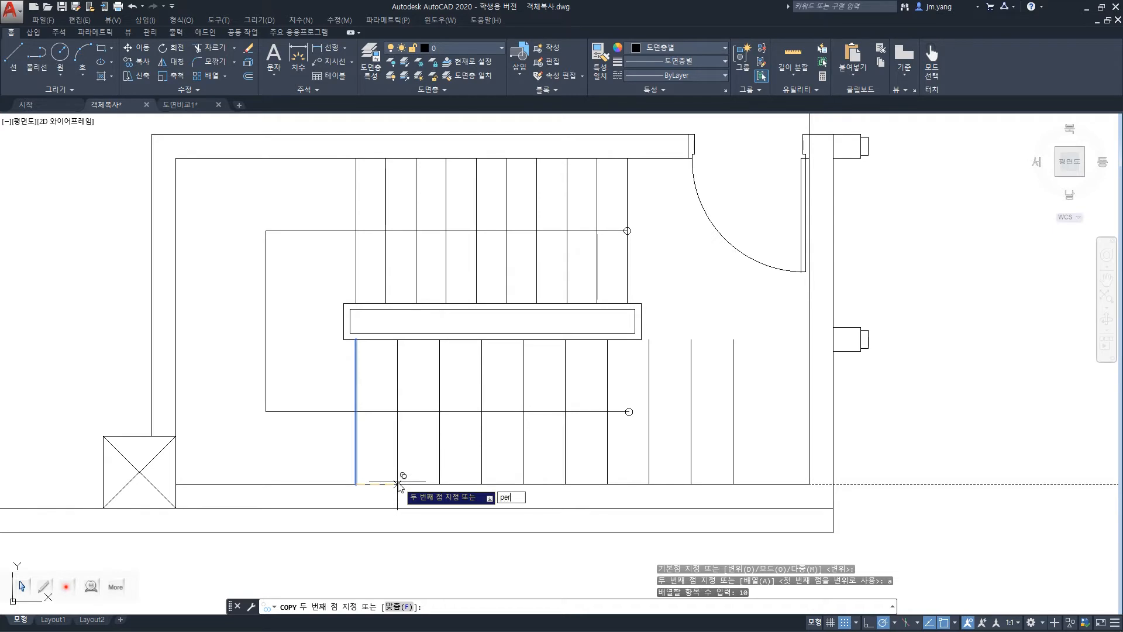
pyautogui.press('Return')
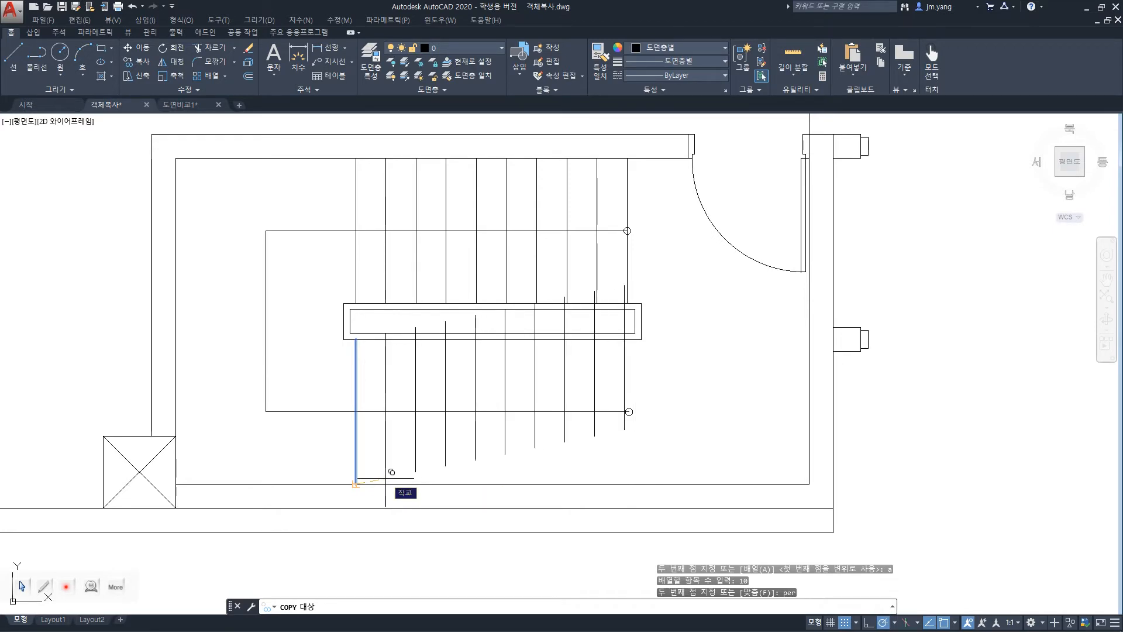
pyautogui.press('F8')
pyautogui.keyDown('shift'); pyautogui.rightClick(386, 483); pyautogui.keyUp('shift')
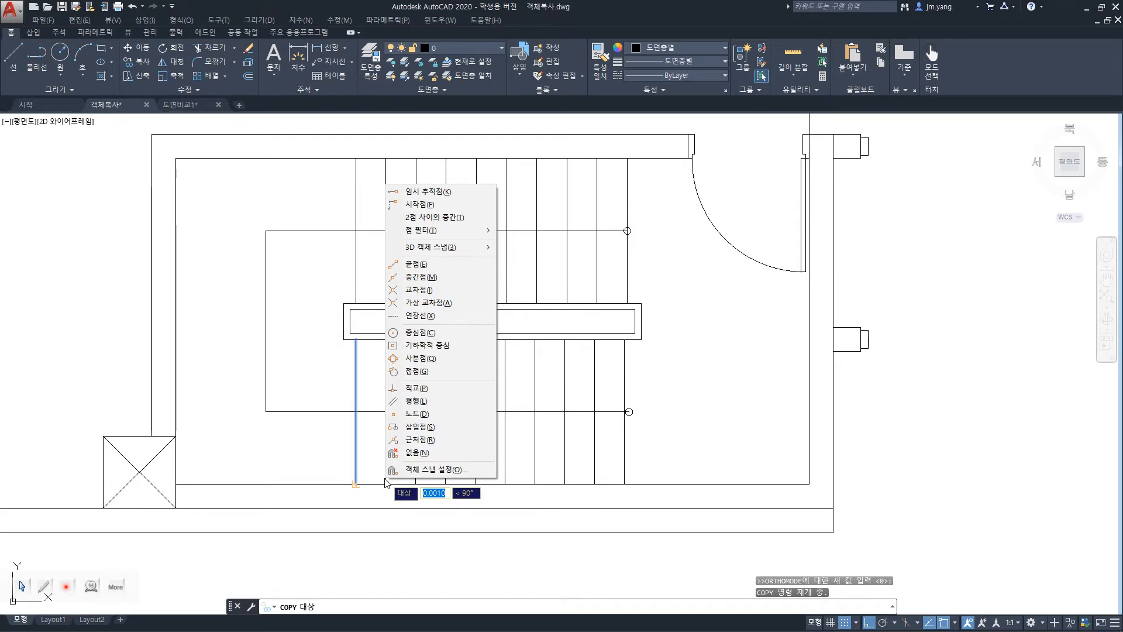
pyautogui.click(419, 315)
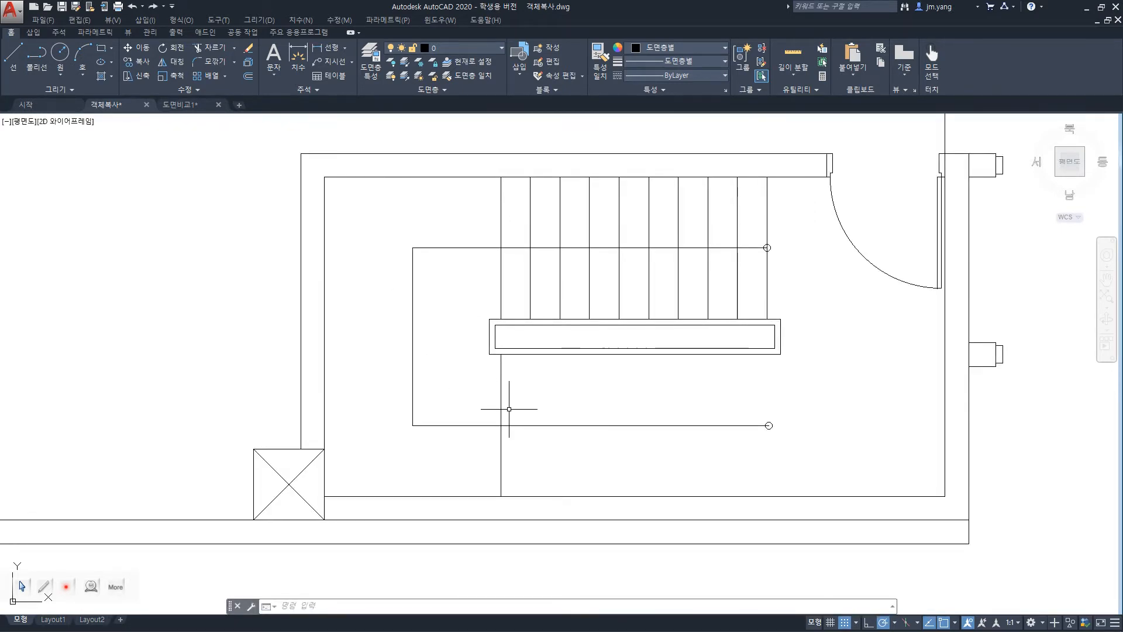
# Begin copying the single lower stair line from its lower endpoint as an array of 10 items.
pyautogui.write('opy')
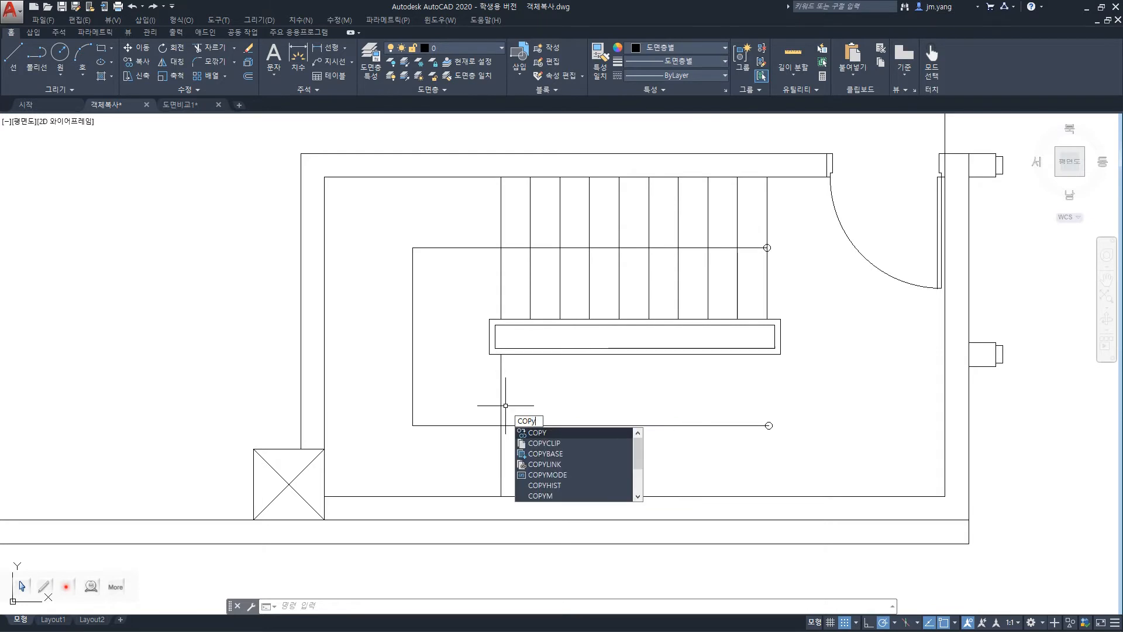
pyautogui.press('Return')
pyautogui.click(501, 405)
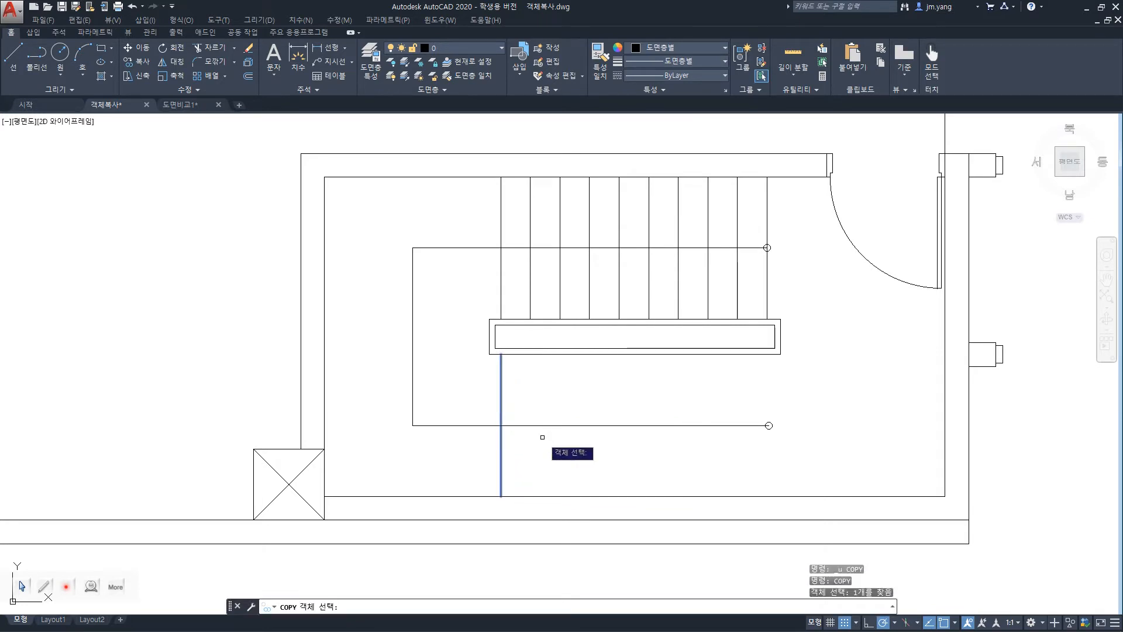
pyautogui.press('Return')
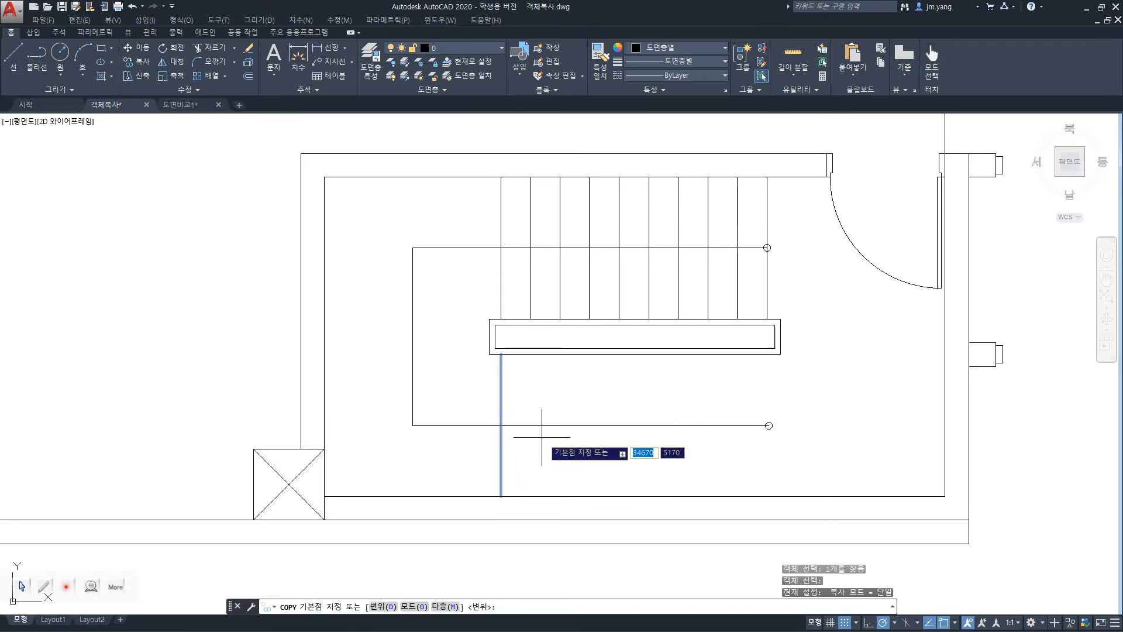
pyautogui.click(500, 496)
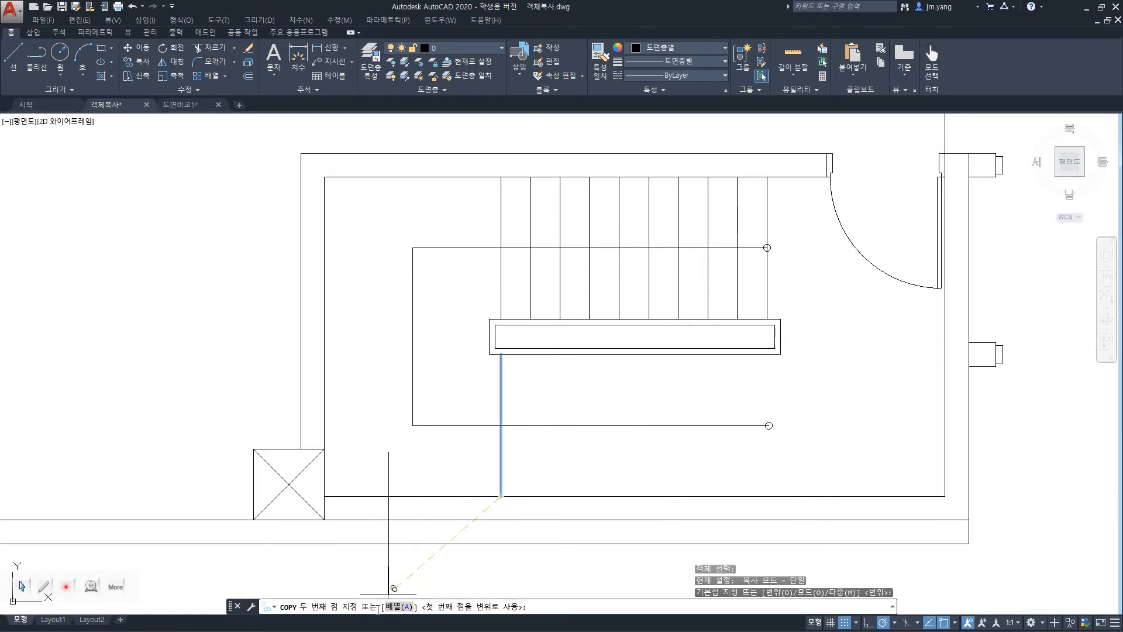
pyautogui.click(397, 608)
pyautogui.write('10')
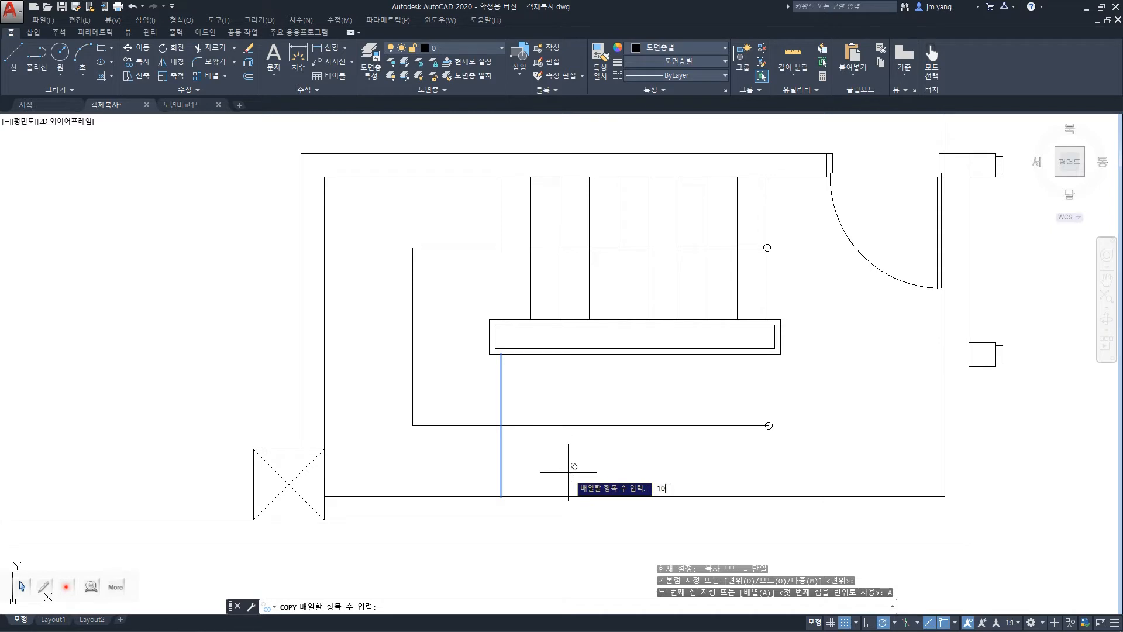
pyautogui.press('Return')
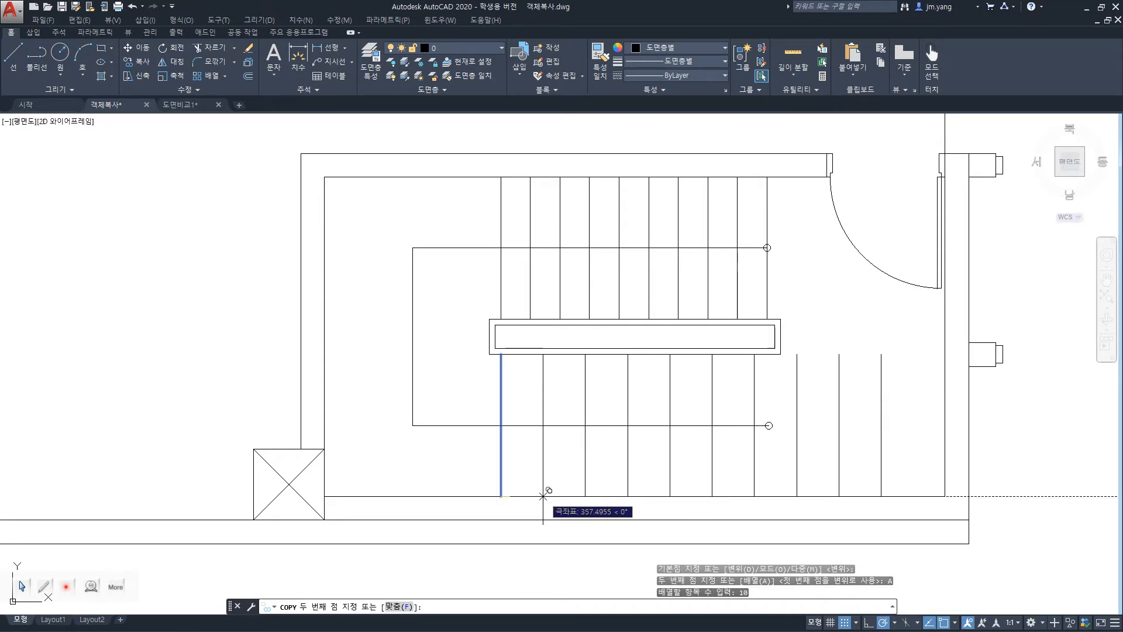
# Try to space the array to match the second upper stair line using perpendicular and extension snap overrides, and undo the copy.
pyautogui.write('per')
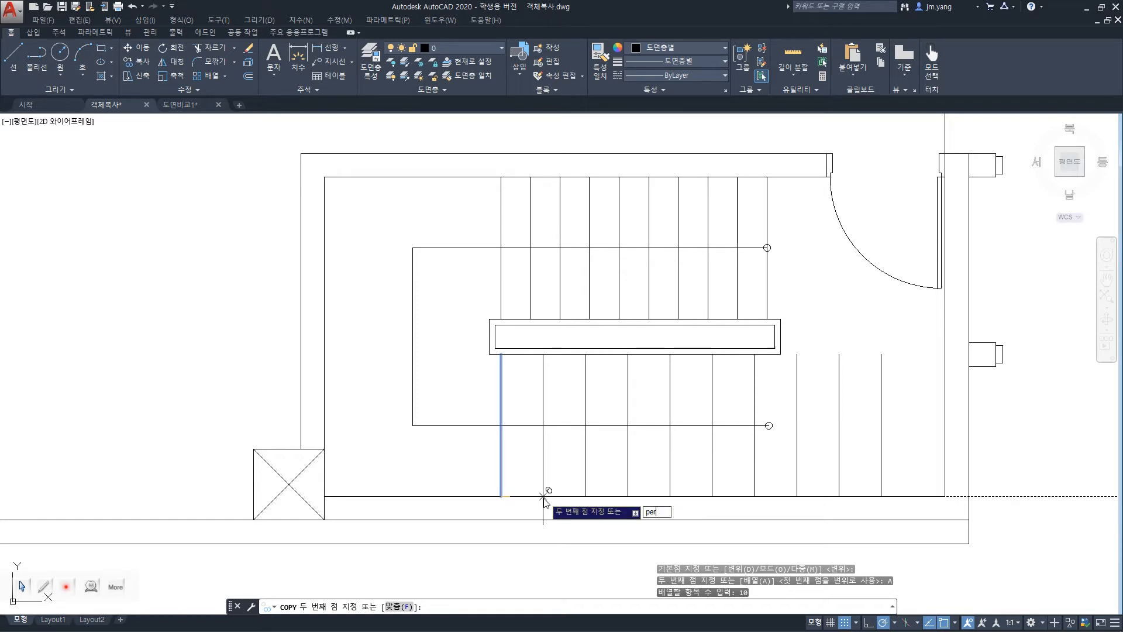
pyautogui.press('Return')
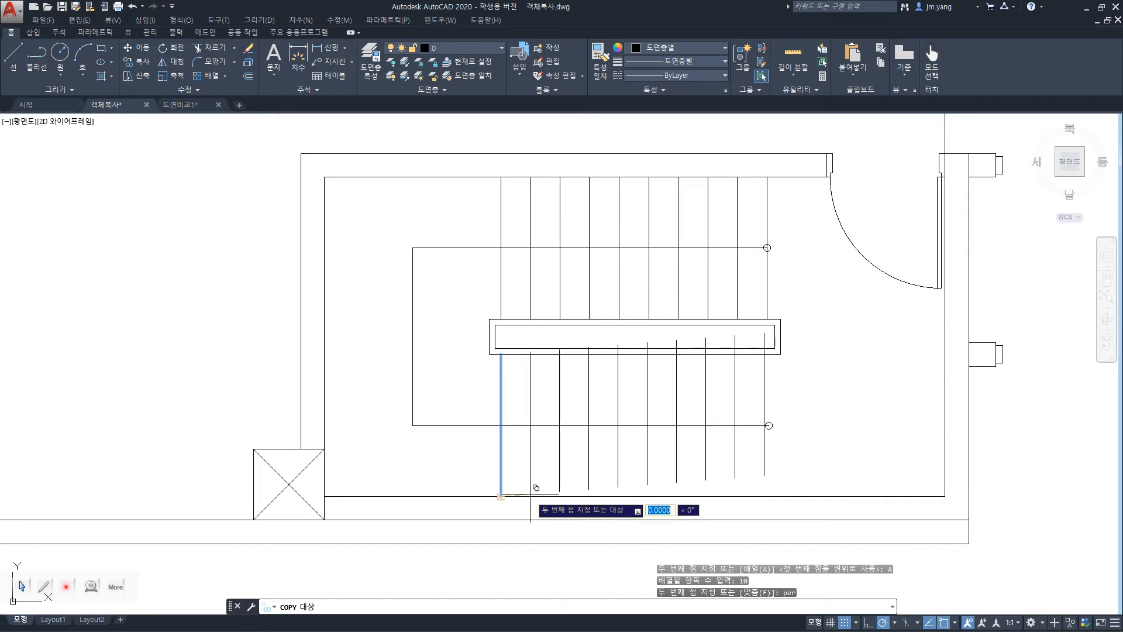
pyautogui.keyDown('shift'); pyautogui.rightClick(536, 490); pyautogui.keyUp('shift')
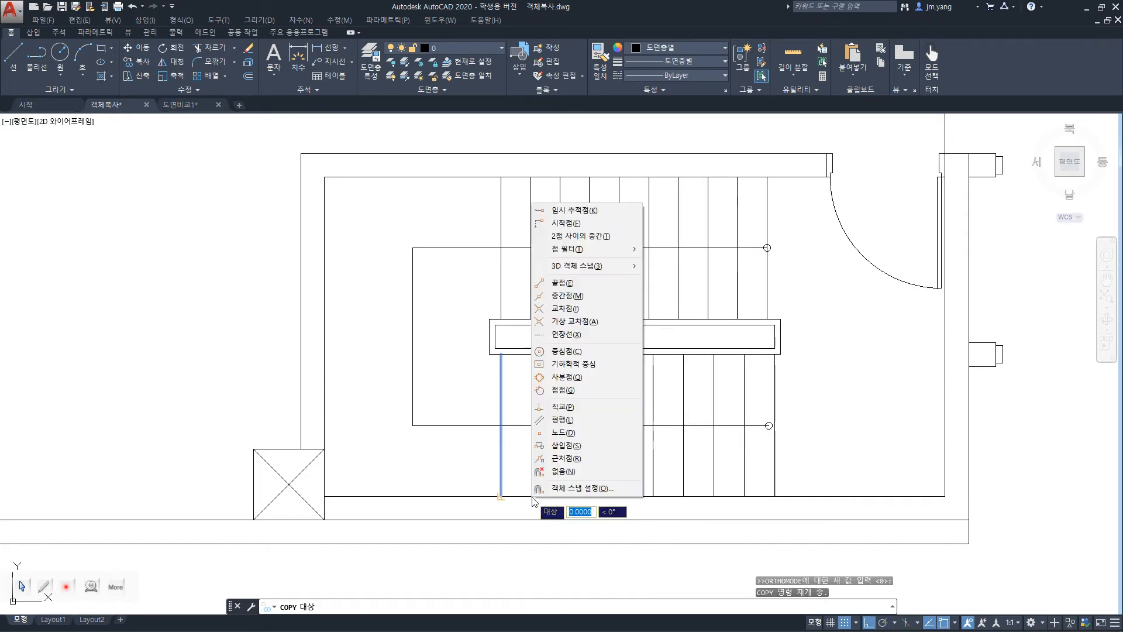
pyautogui.click(585, 335)
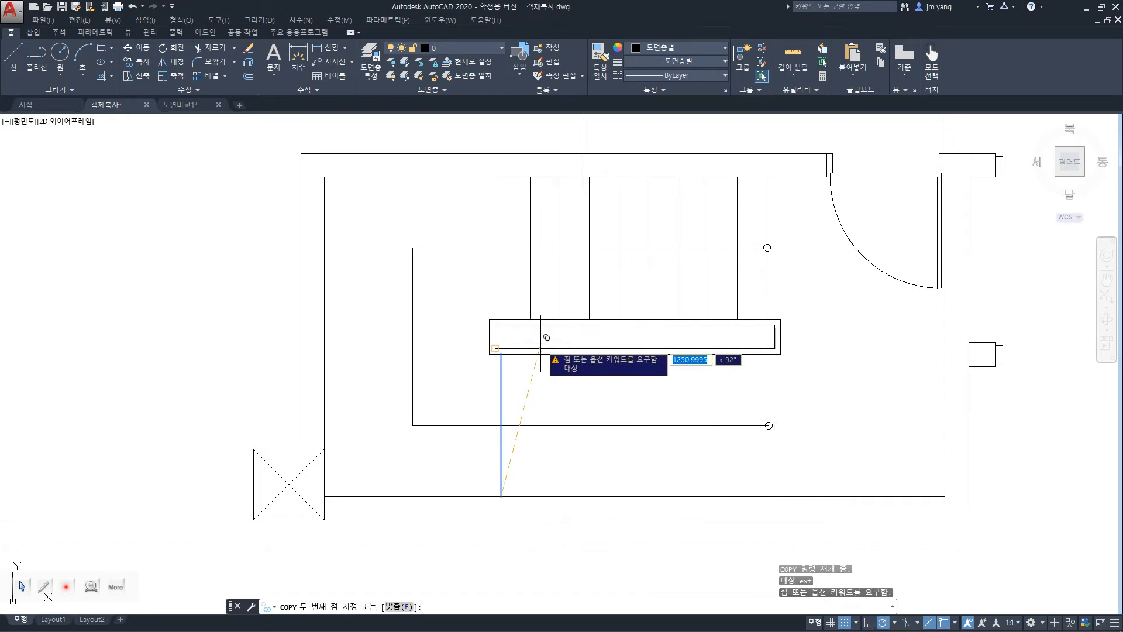
pyautogui.keyDown('shift'); pyautogui.rightClick(534, 494); pyautogui.keyUp('shift')
pyautogui.click(559, 334)
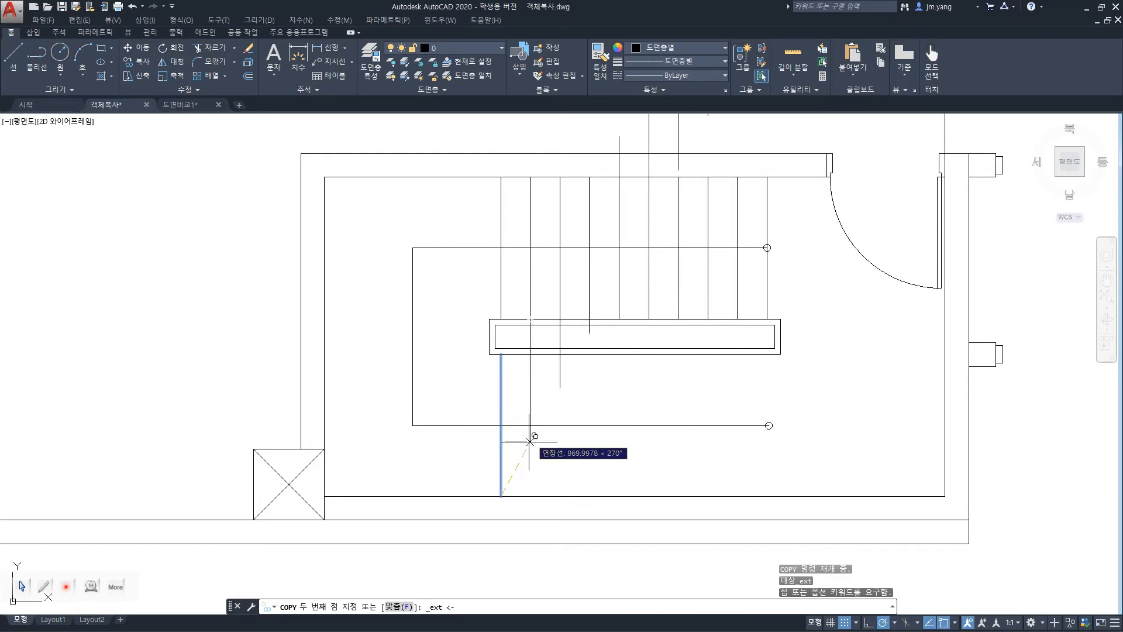
pyautogui.click(525, 496)
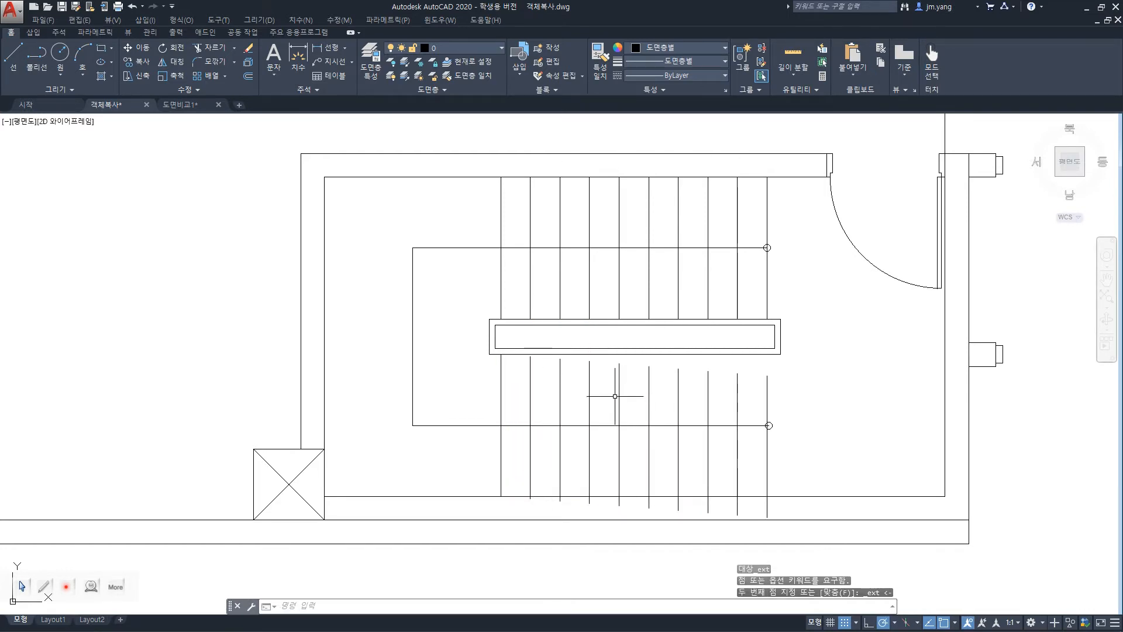
pyautogui.hotkey('ctrl', 'z')
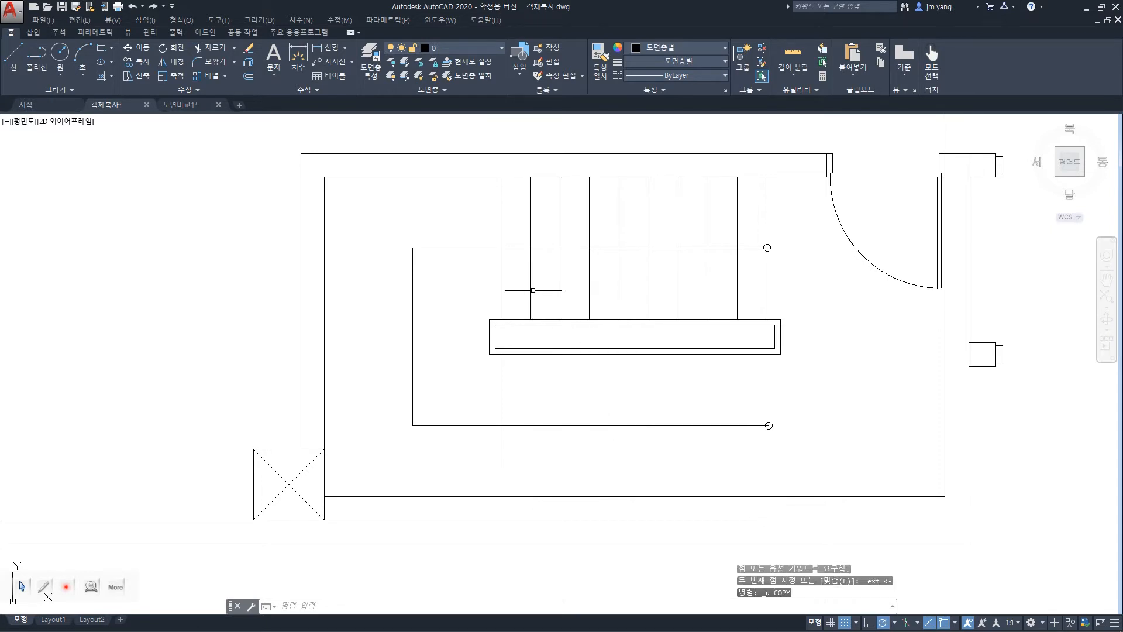
# Restart the copy of the lower stair line from its lower endpoint, with 10 array items.
pyautogui.write('cop')
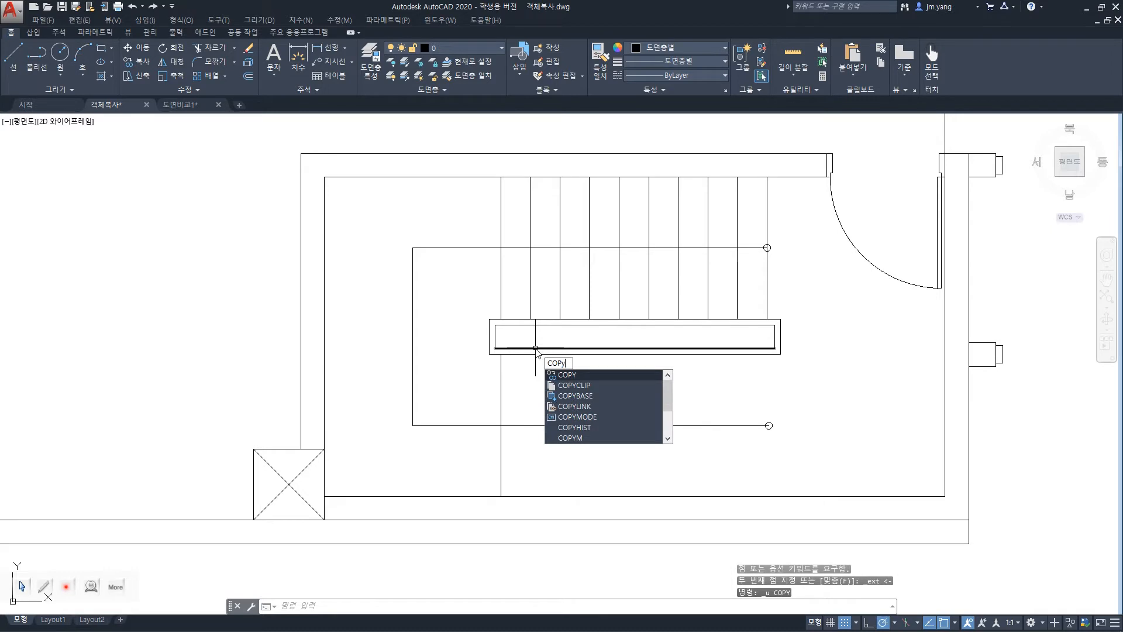
pyautogui.press('Return')
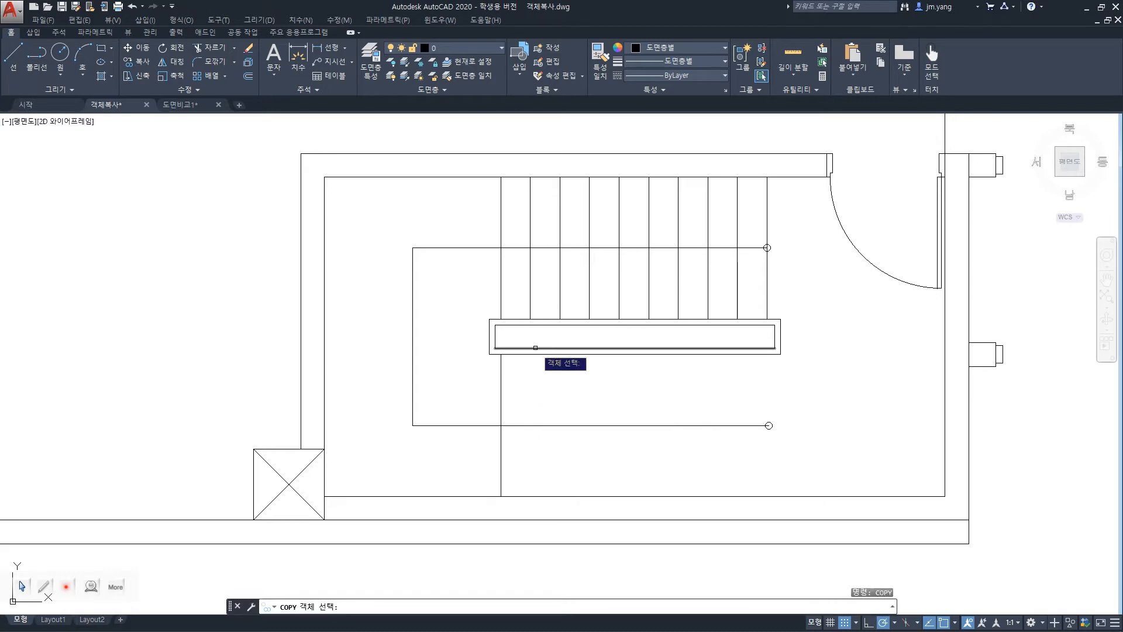
pyautogui.click(501, 386)
pyautogui.press('Return')
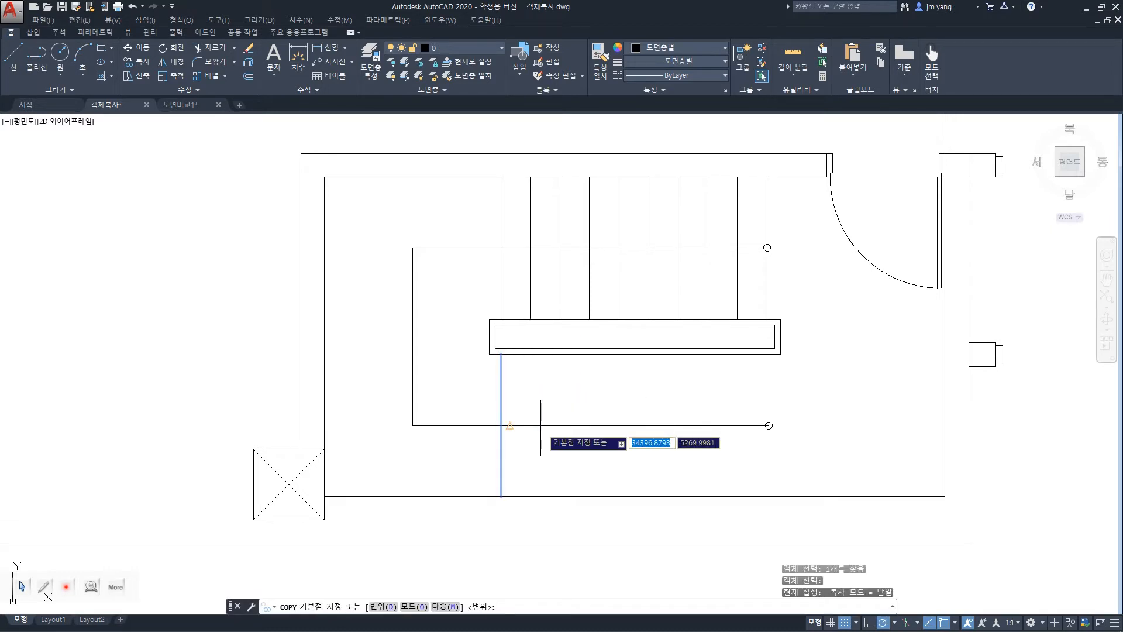
pyautogui.click(500, 495)
pyautogui.write('a')
pyautogui.press('Return')
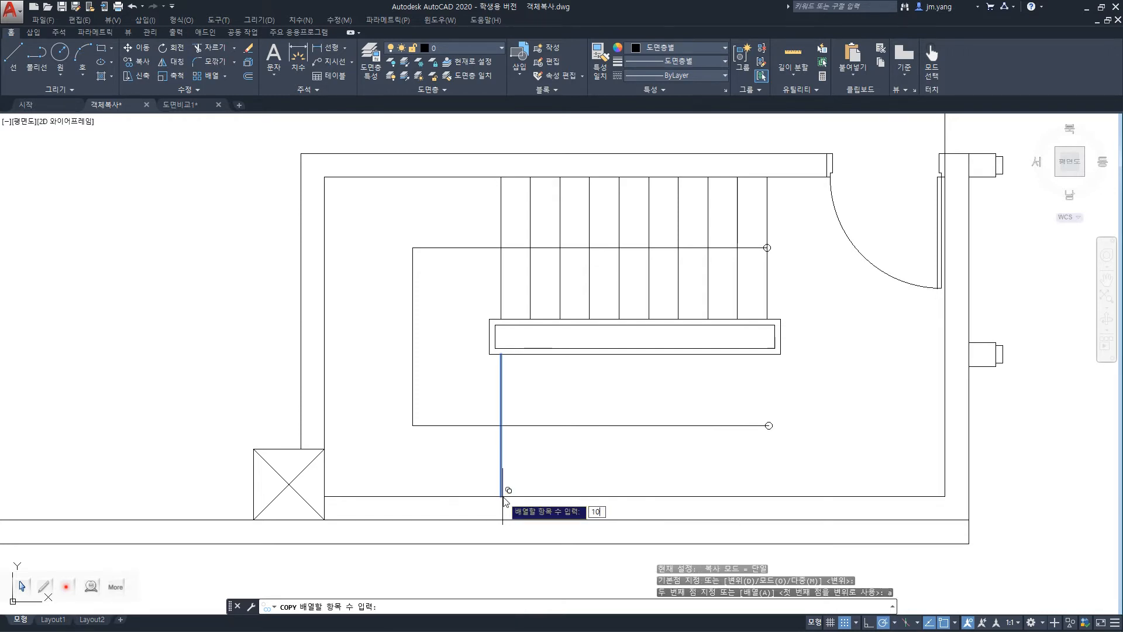
pyautogui.write('10')
pyautogui.press('Return')
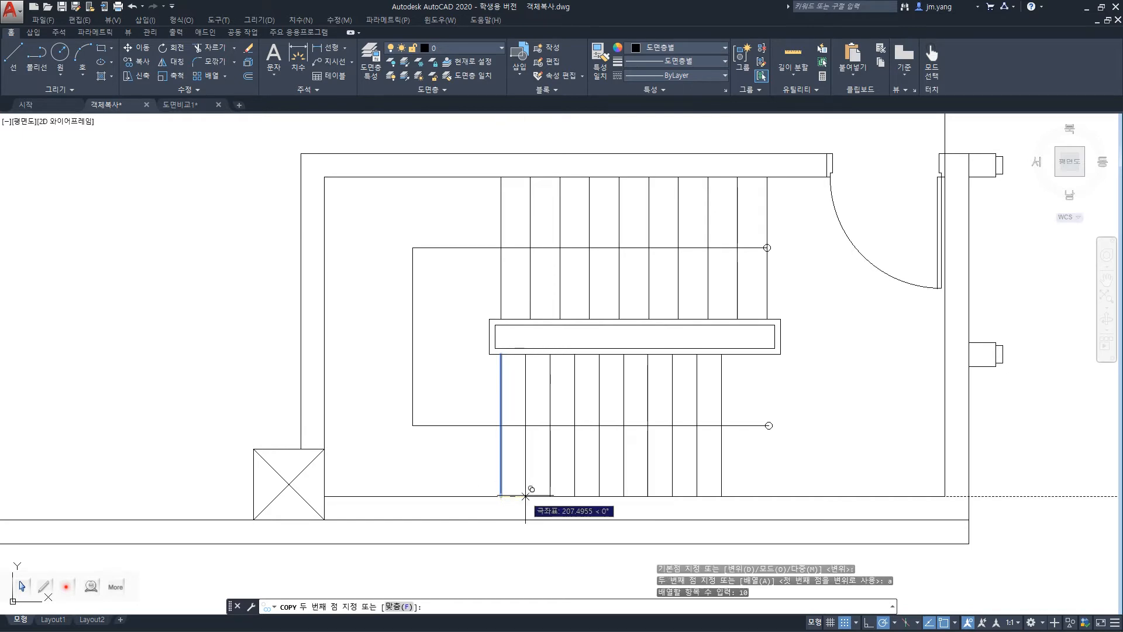
# Place the array's second point where the horizontal tracking line meets the second upper stair line's downward extension, and undo the copy.
pyautogui.write('per')
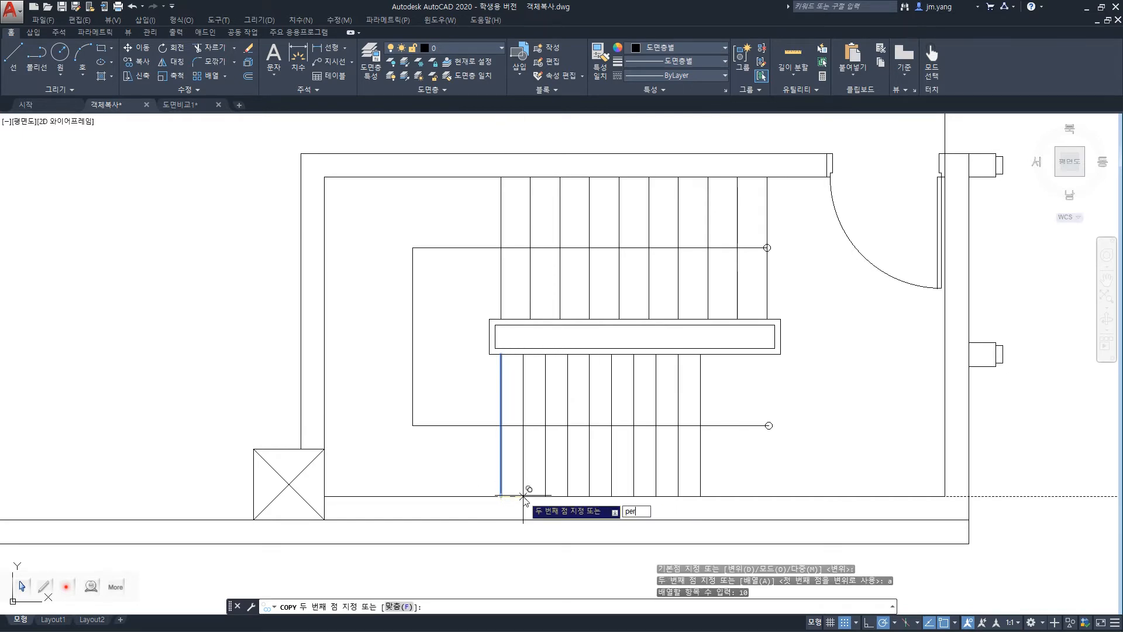
pyautogui.press('Return')
pyautogui.keyDown('shift'); pyautogui.rightClick(529, 489); pyautogui.keyUp('shift')
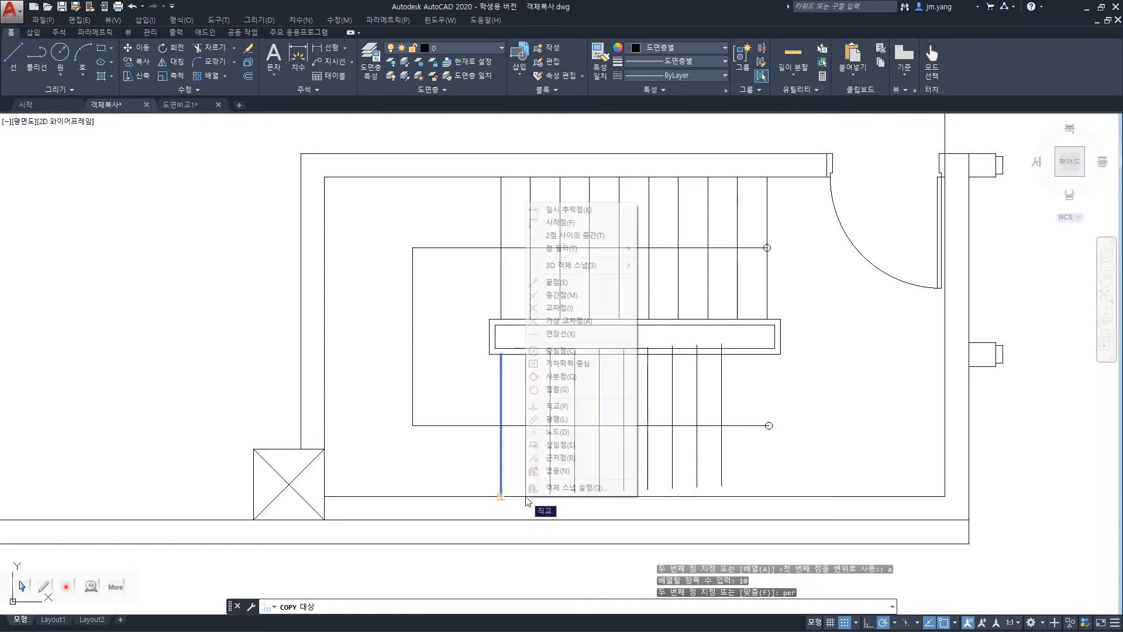
pyautogui.click(549, 338)
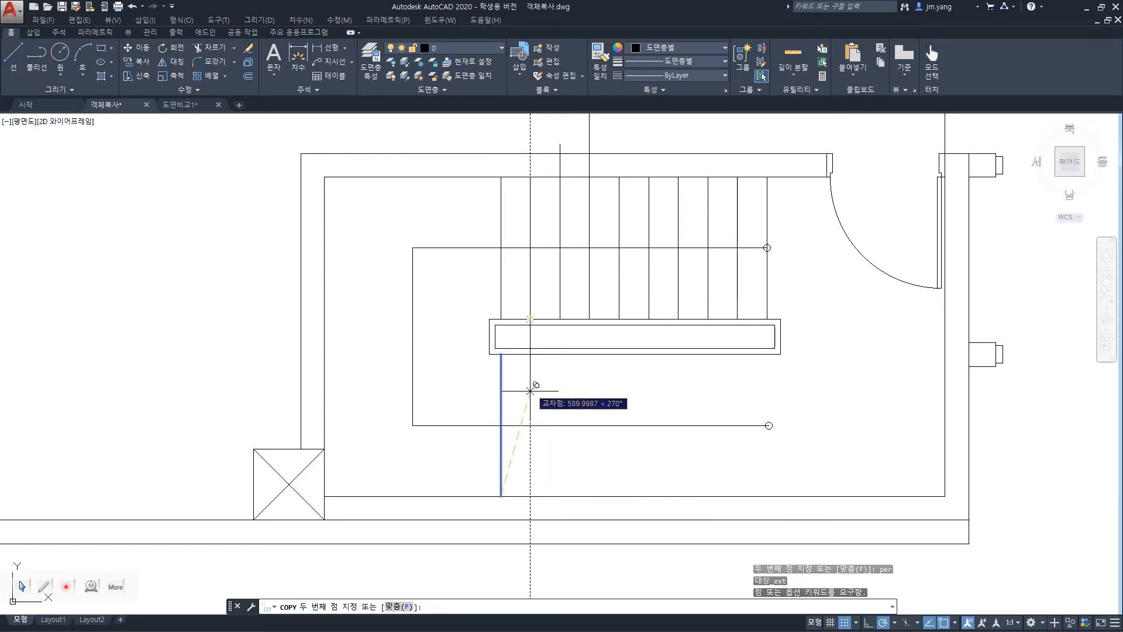
pyautogui.click(530, 496)
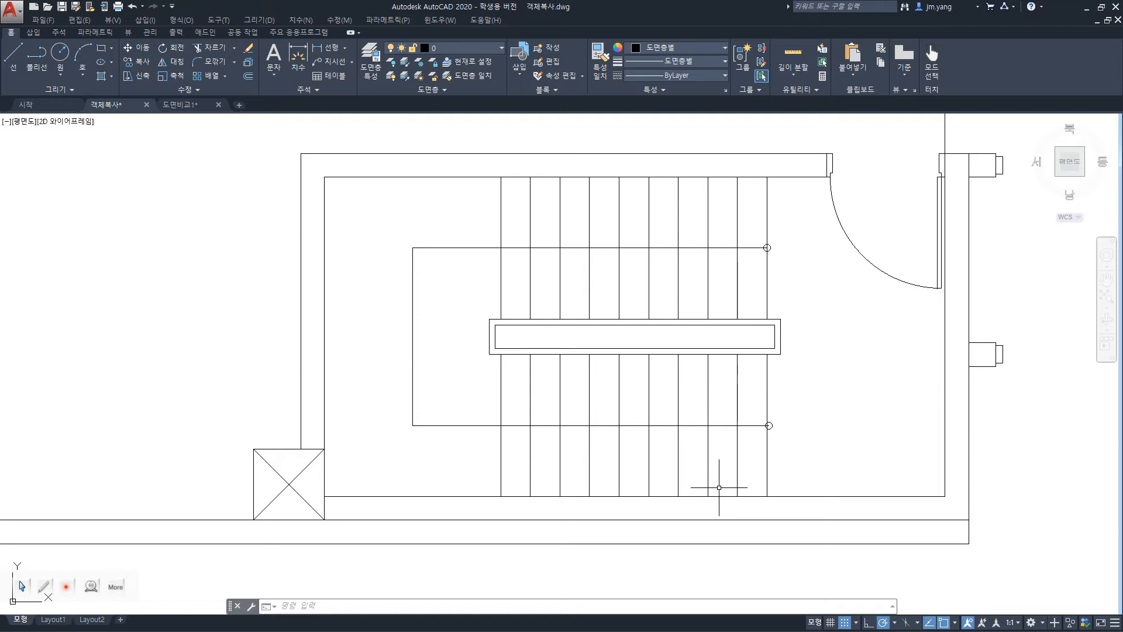
pyautogui.hotkey('ctrl', 'z')
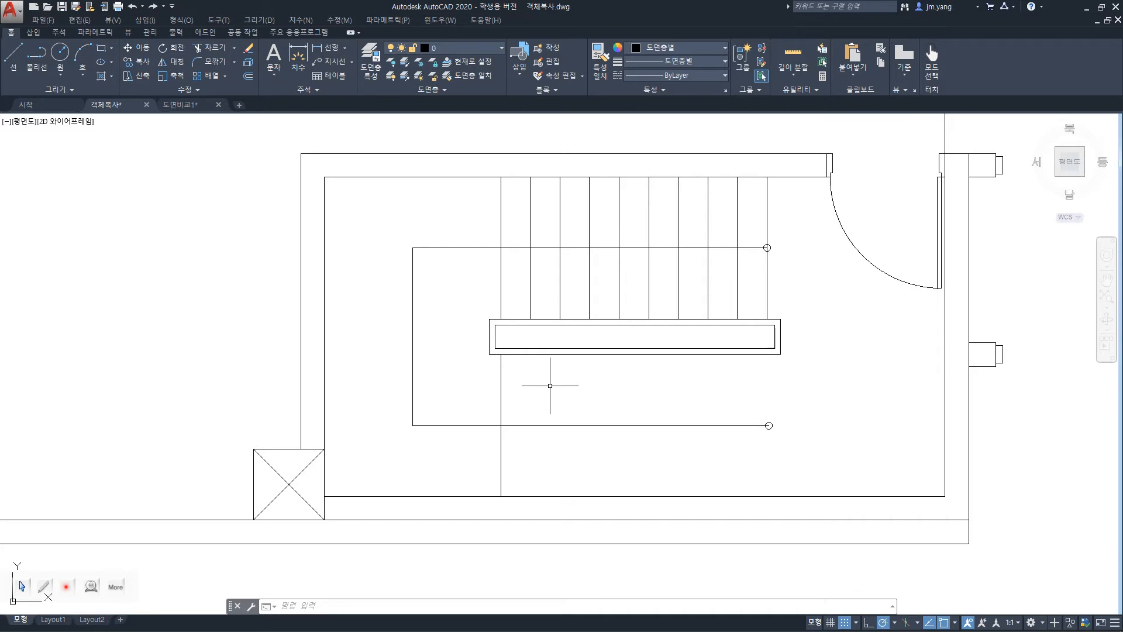
# Copy the lower stair line as a 10-item array, using the lower endpoints of the first and second upper stair lines as base and second points.
pyautogui.write('COPY')
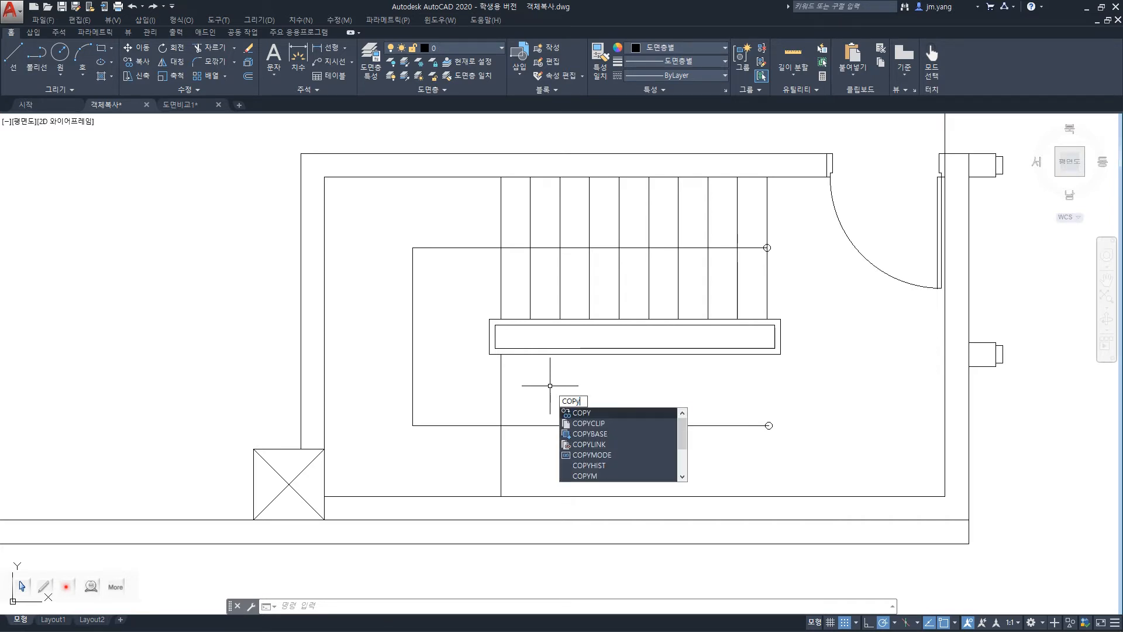
pyautogui.press('Return')
pyautogui.click(500, 393)
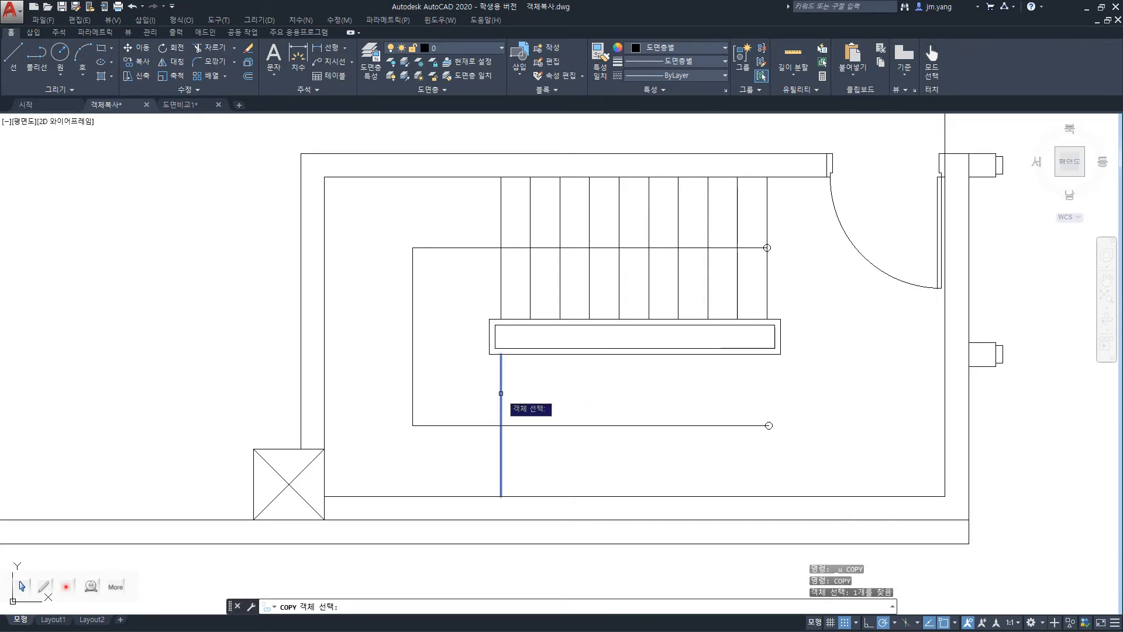
pyautogui.press('Return')
pyautogui.click(501, 316)
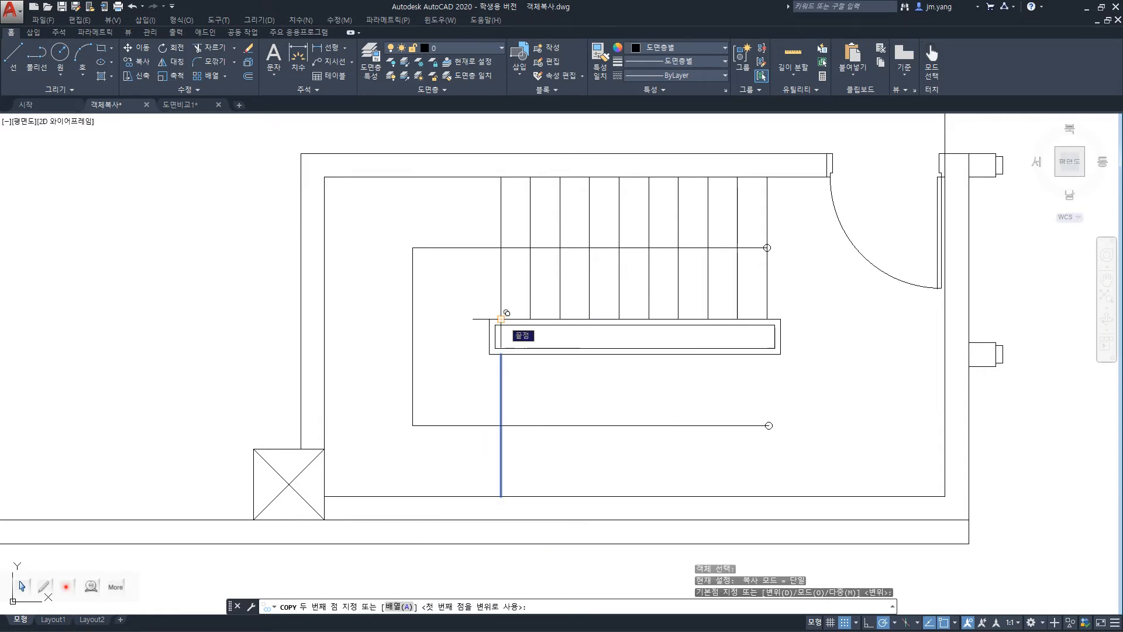
pyautogui.write('a')
pyautogui.press('Return')
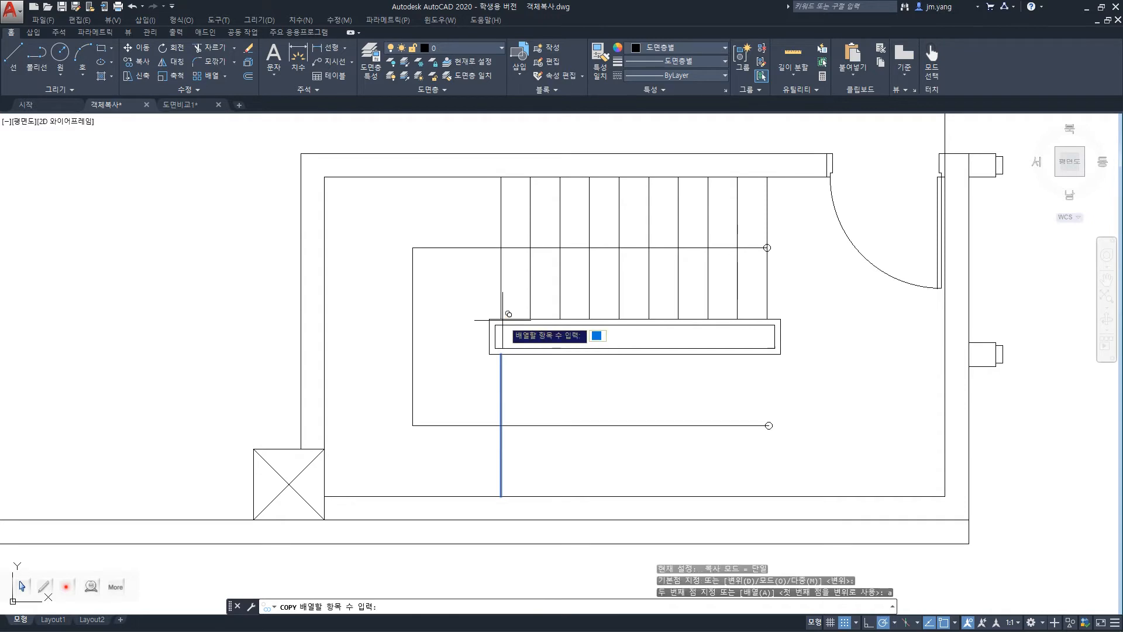
pyautogui.write('10')
pyautogui.press('Return')
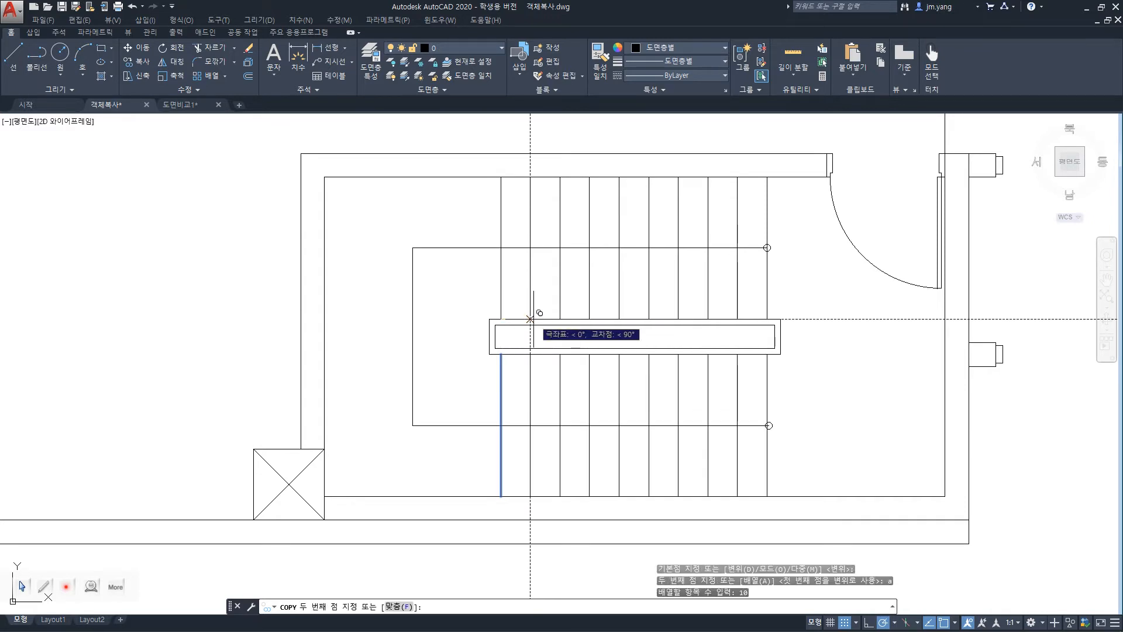
pyautogui.click(529, 318)
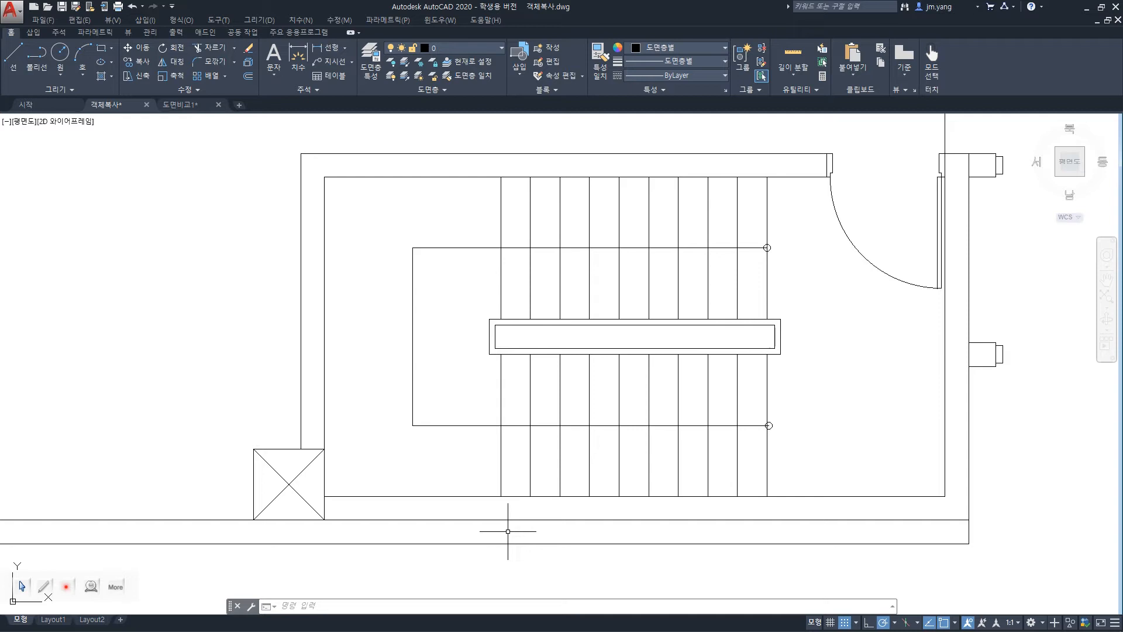
# Switch to the lecture slides and advance to the "03 | 객체 변형하기" slide on object transformation commands.
pyautogui.scroll(-4, 507, 531)
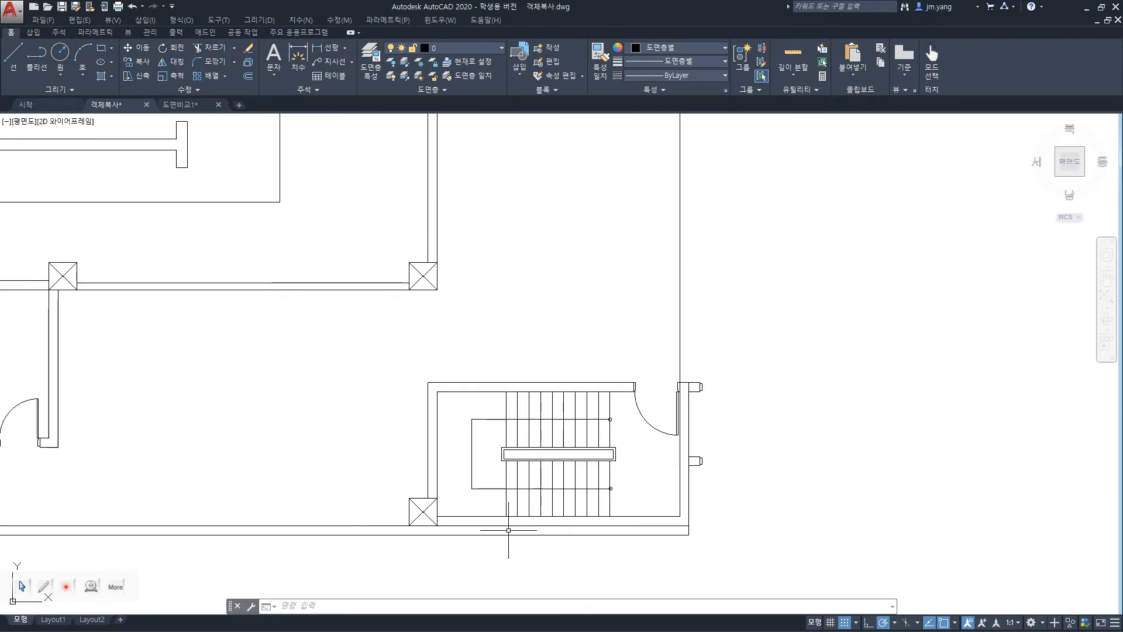
pyautogui.scroll(-2, 509, 532)
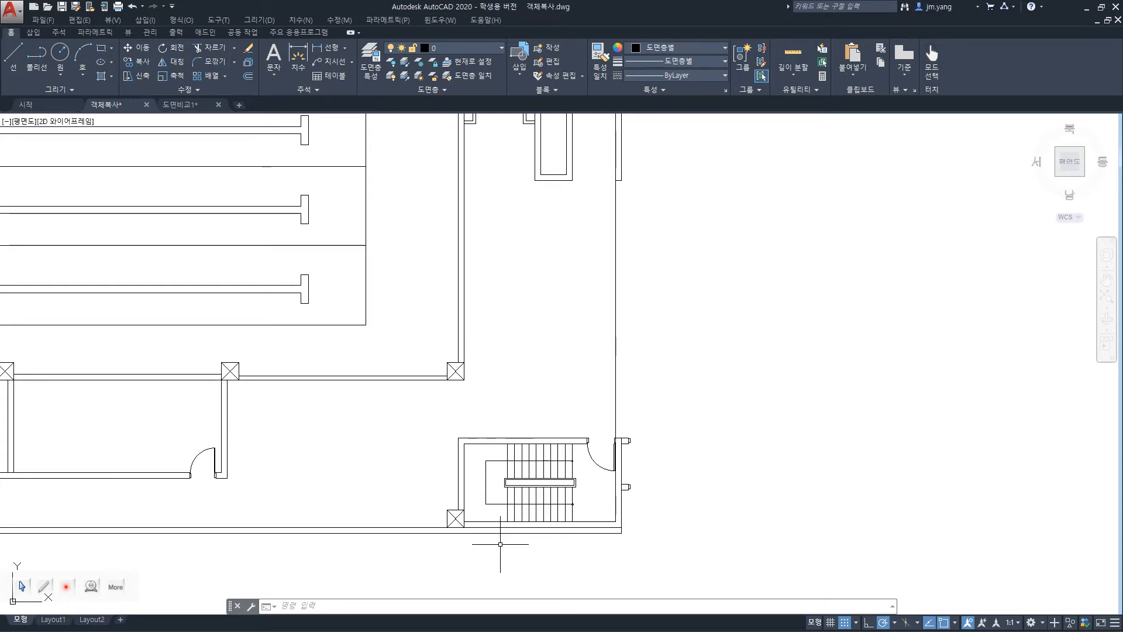
pyautogui.hotkey('alt', 'Tab')
pyautogui.hotkey('alt', 'Tab')
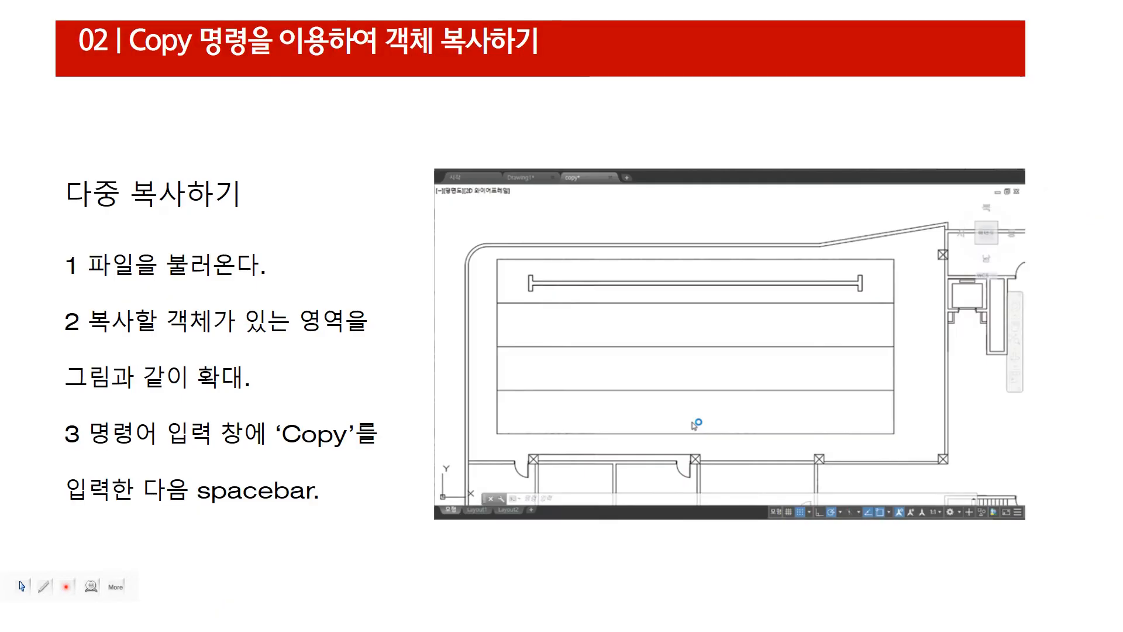
pyautogui.press('Right')
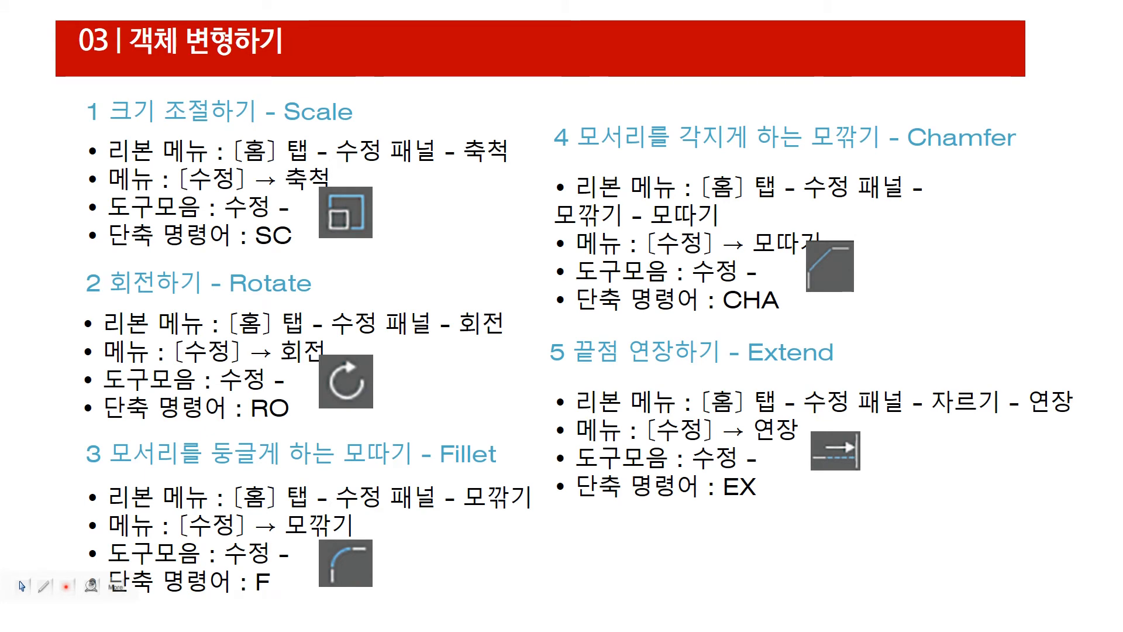
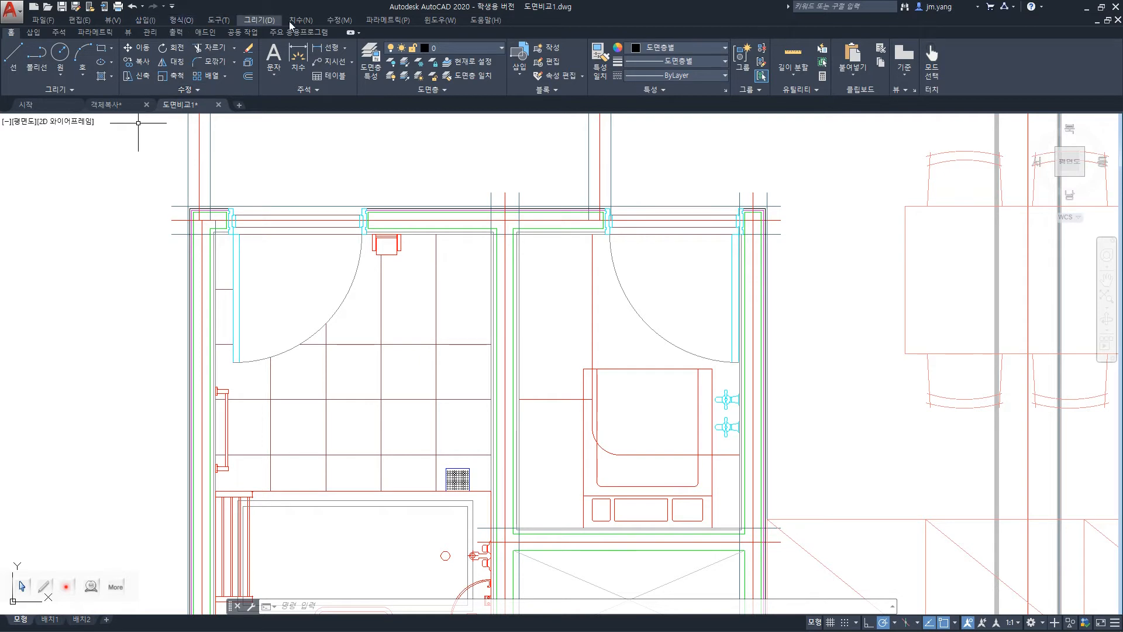
# Scale the upper-left room's door freehand from its hinge corner to a factor of about 2.9, and undo the scaling.
pyautogui.click(333, 20)
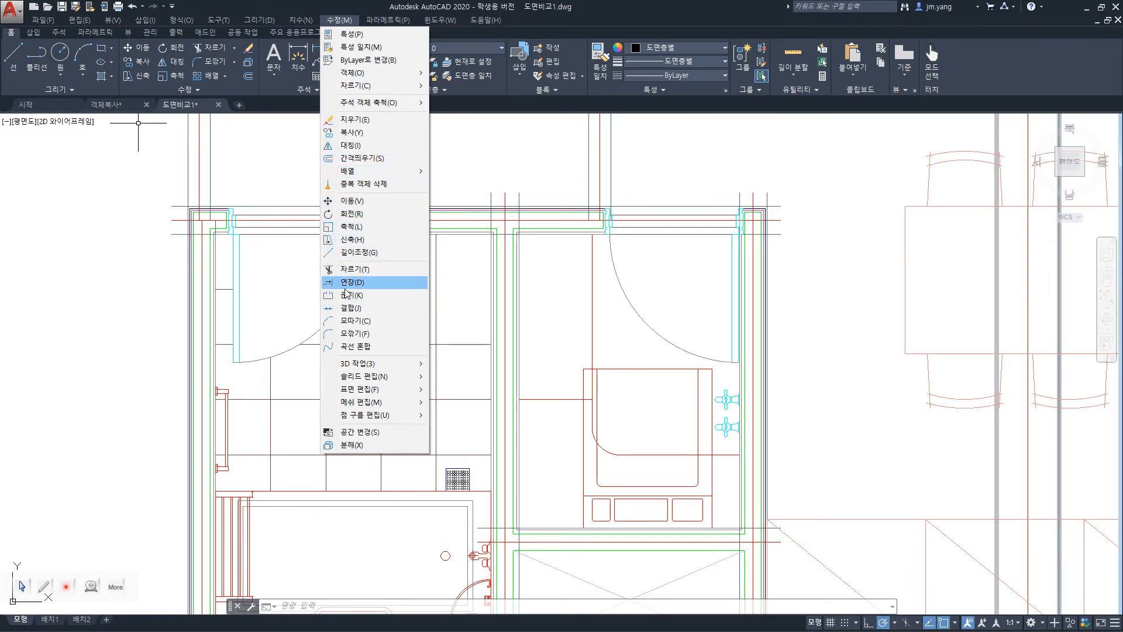
pyautogui.click(353, 231)
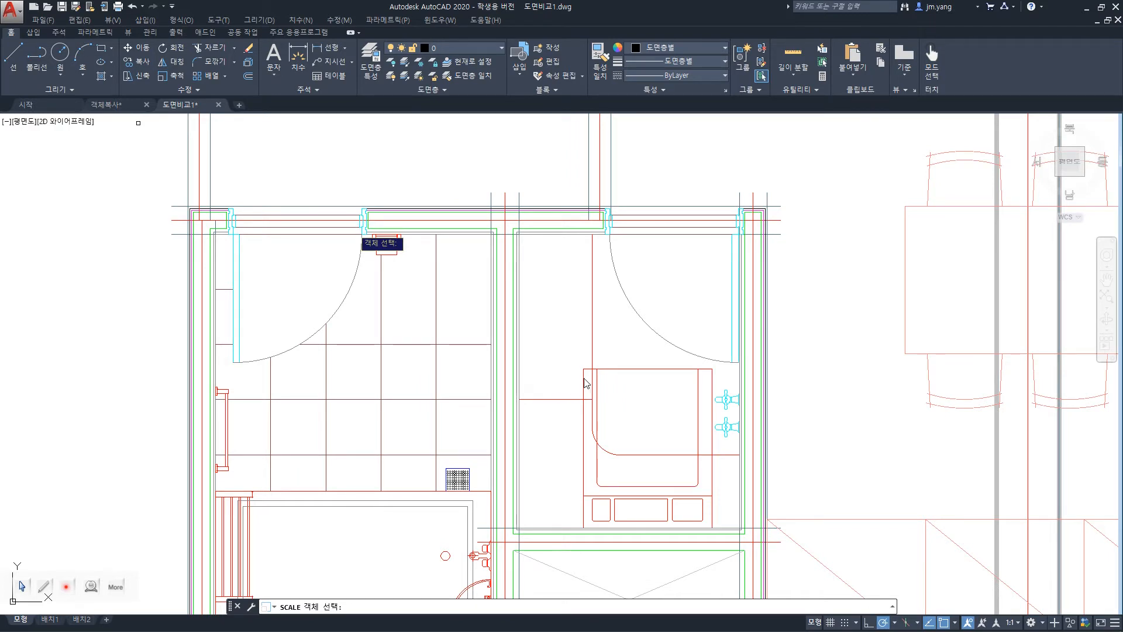
pyautogui.click(354, 292)
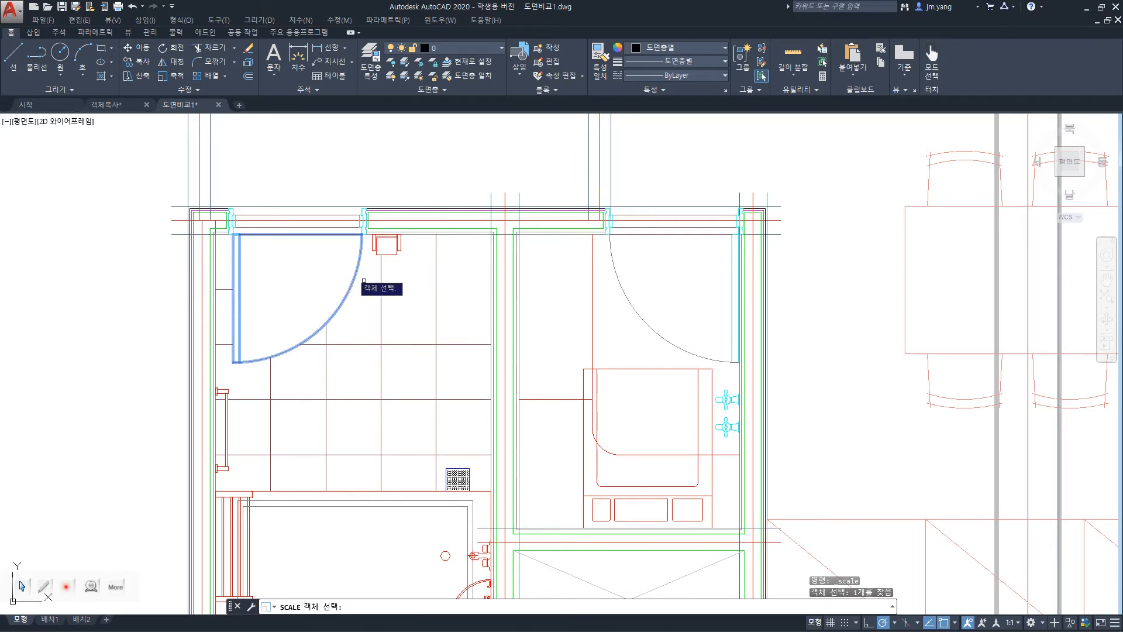
pyautogui.press('Return')
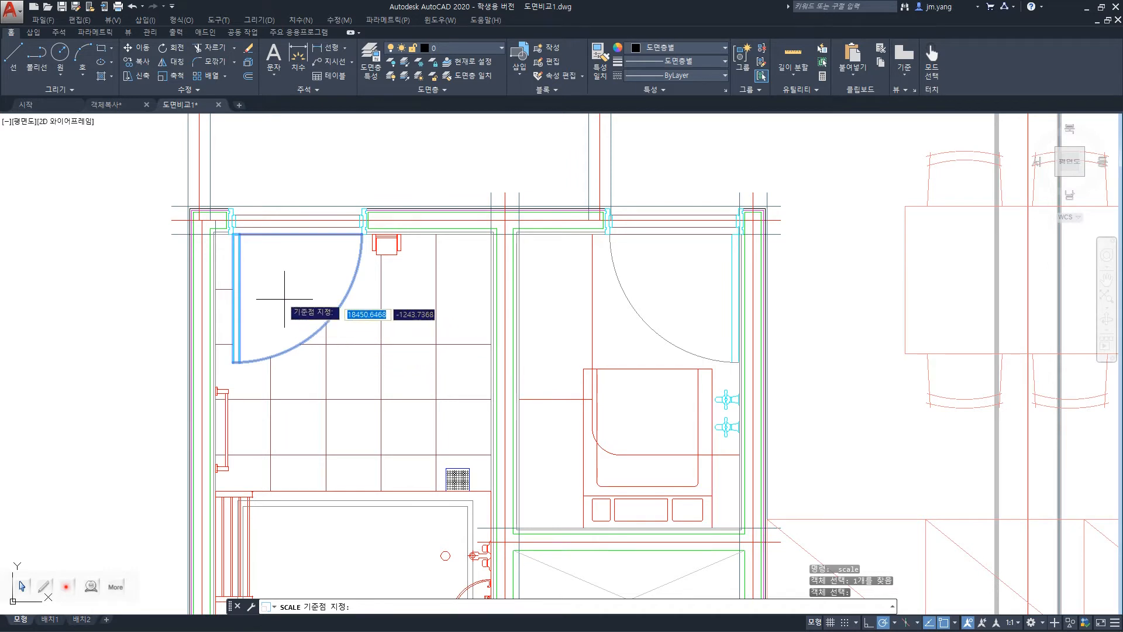
pyautogui.click(233, 233)
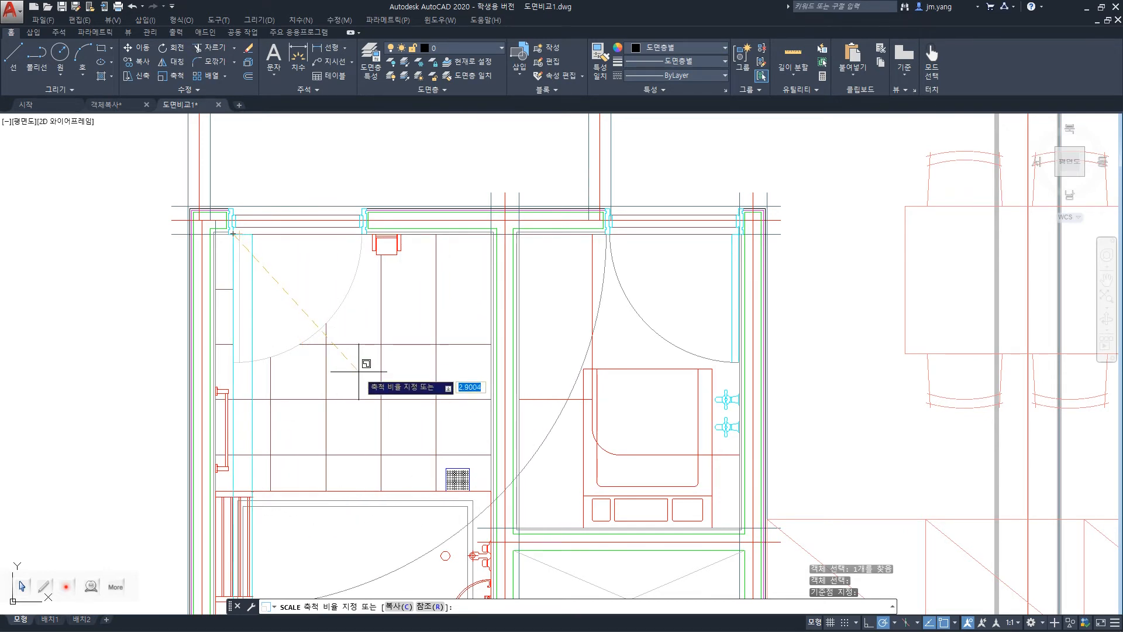
pyautogui.click(358, 371)
pyautogui.hotkey('ctrl', 'z')
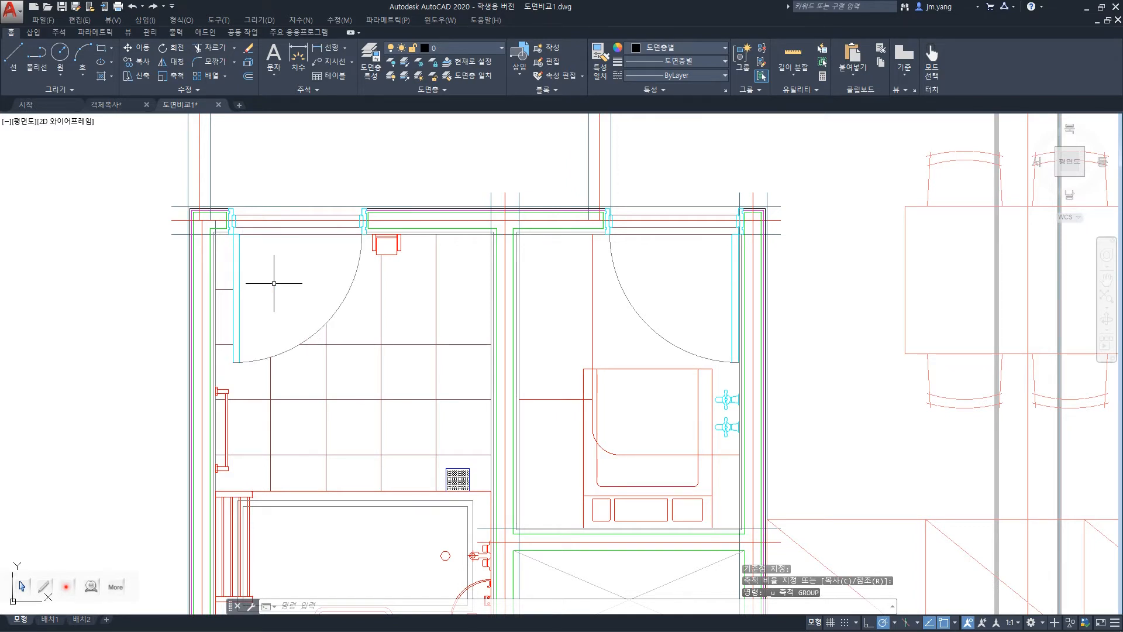
# Scale the upper-left room's door with a base point entry of 2 and a scale factor of 1.
pyautogui.write('sc')
pyautogui.press('Return')
pyautogui.click(238, 235)
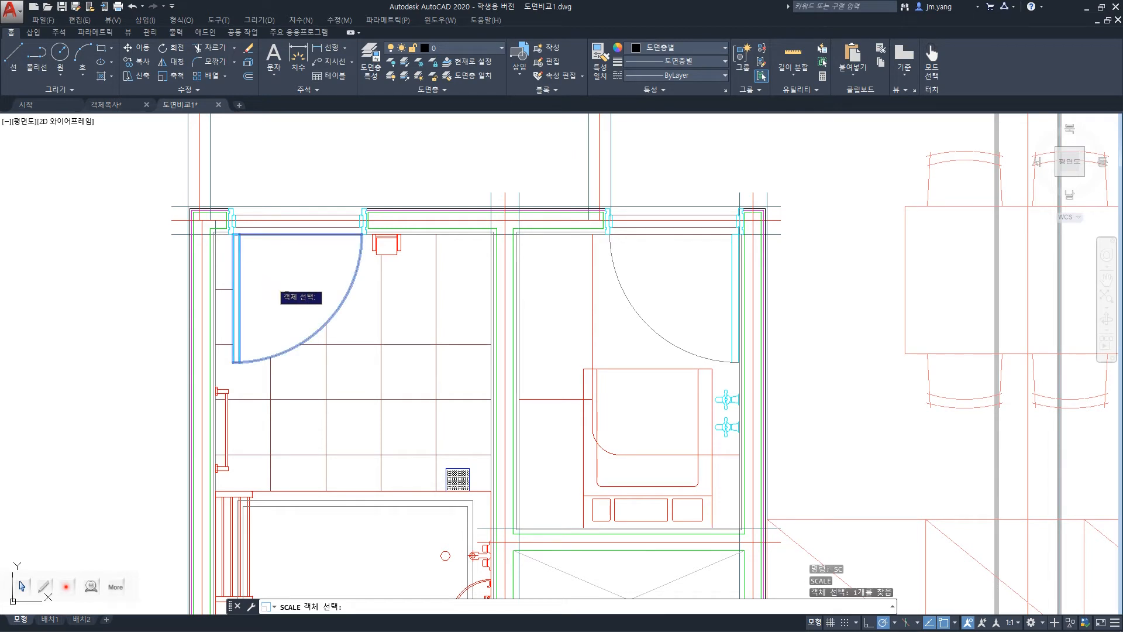
pyautogui.press('Return')
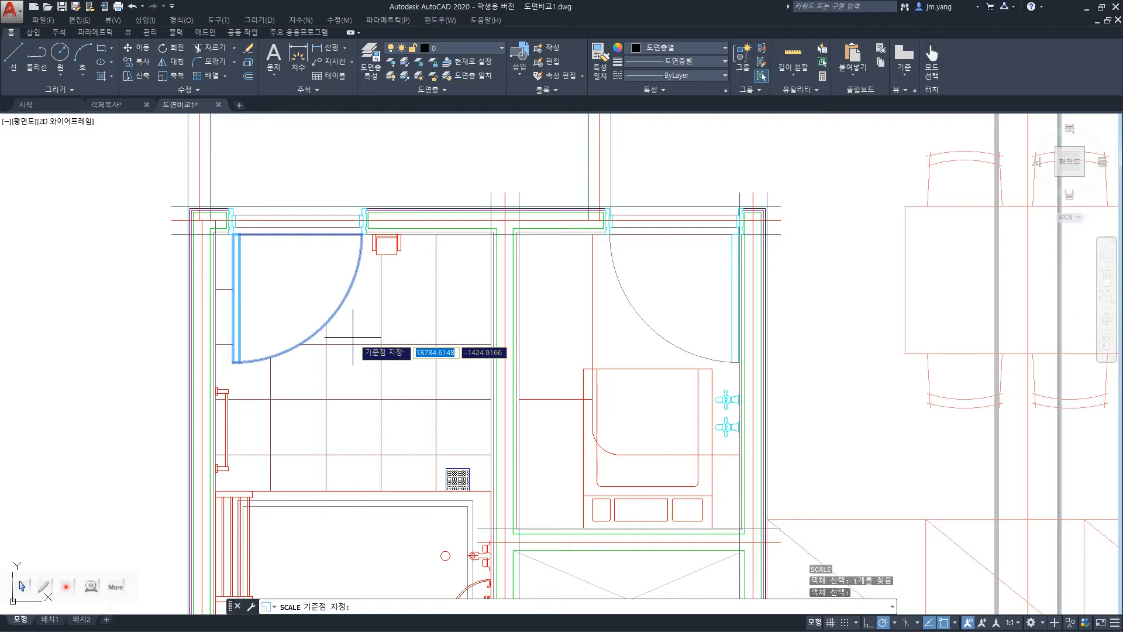
pyautogui.write('2')
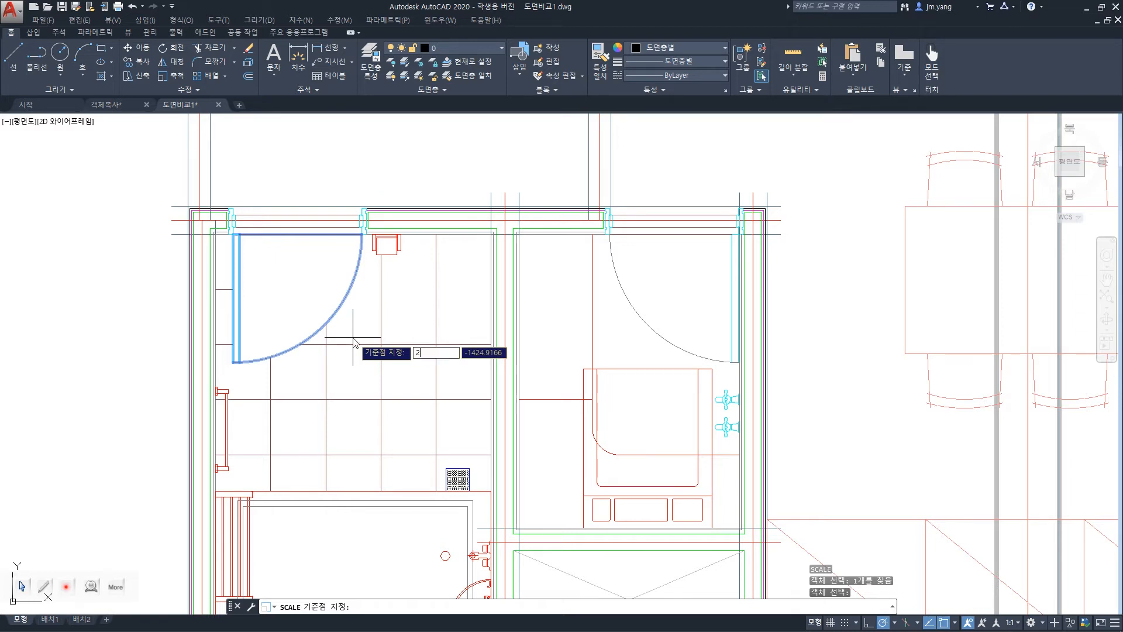
pyautogui.press('Return')
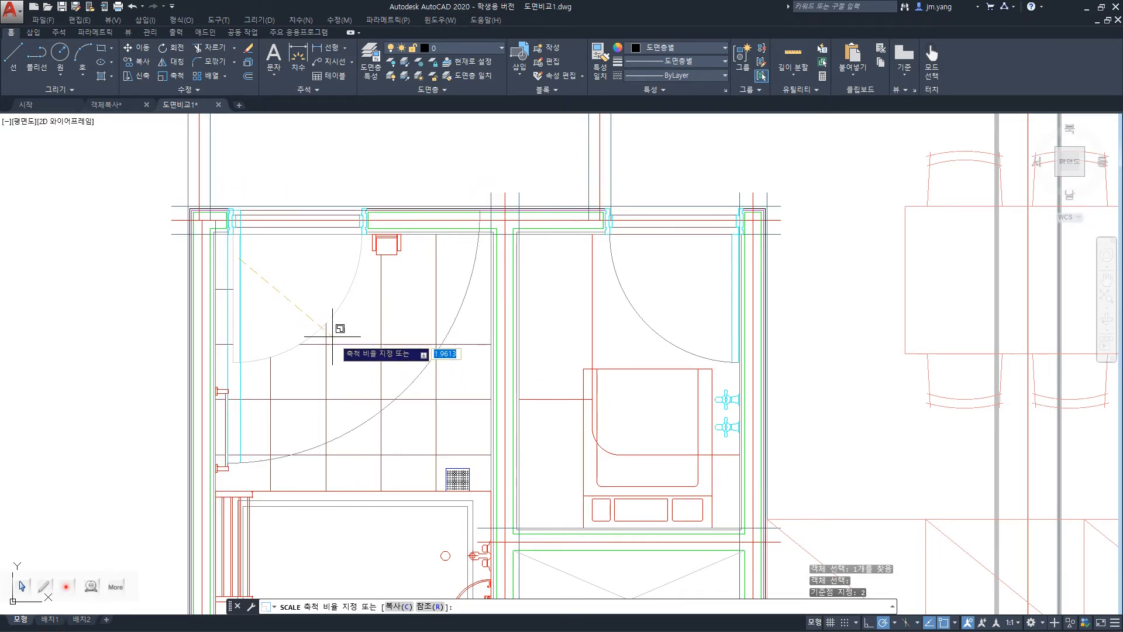
pyautogui.press('Escape')
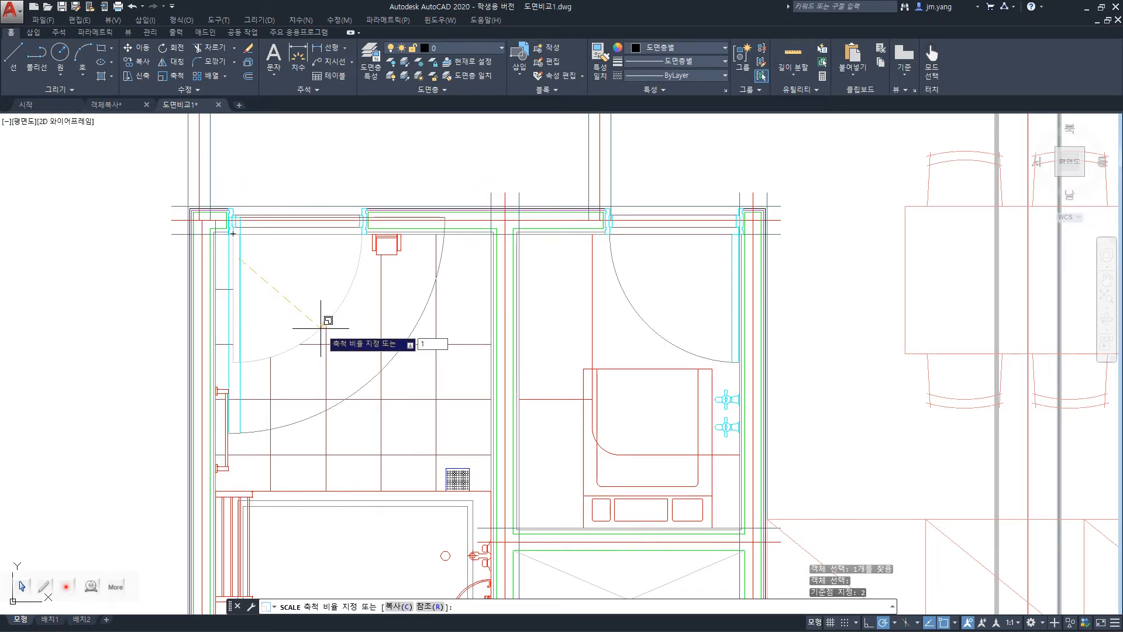
pyautogui.press('Return')
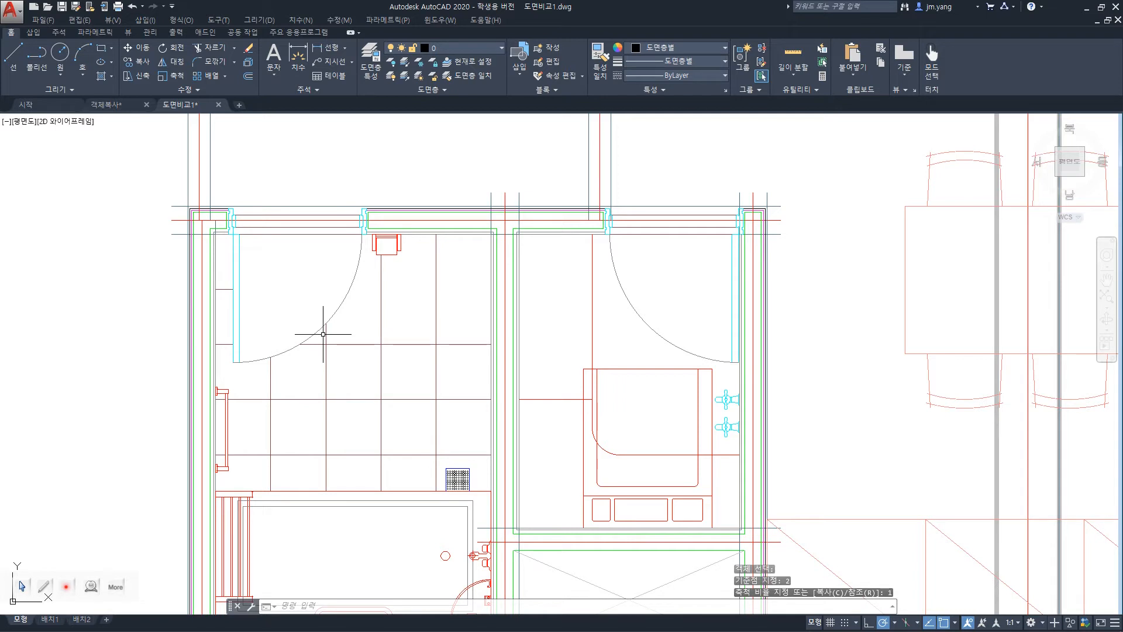
pyautogui.write('o.5')
pyautogui.press('Return')
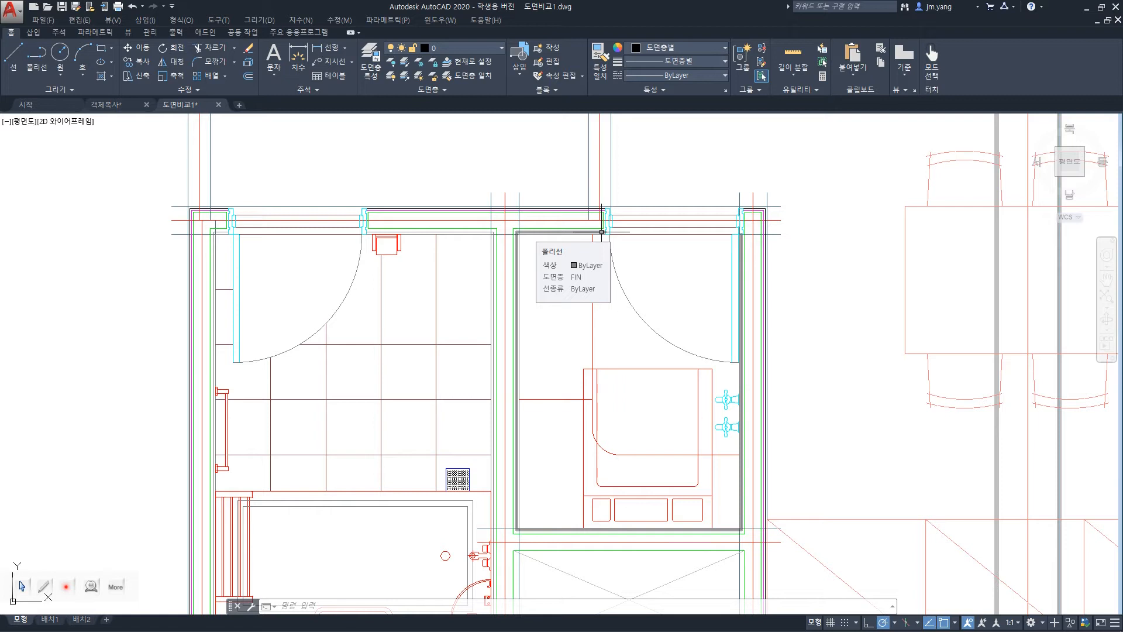
pyautogui.write('c')
pyautogui.press('Return')
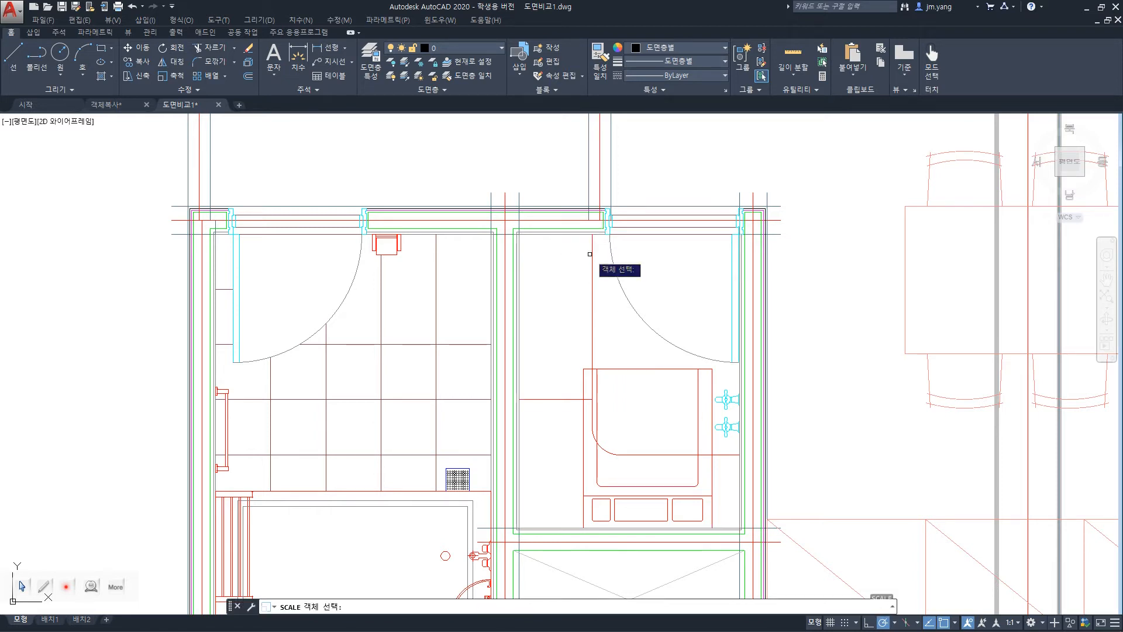
pyautogui.click(339, 301)
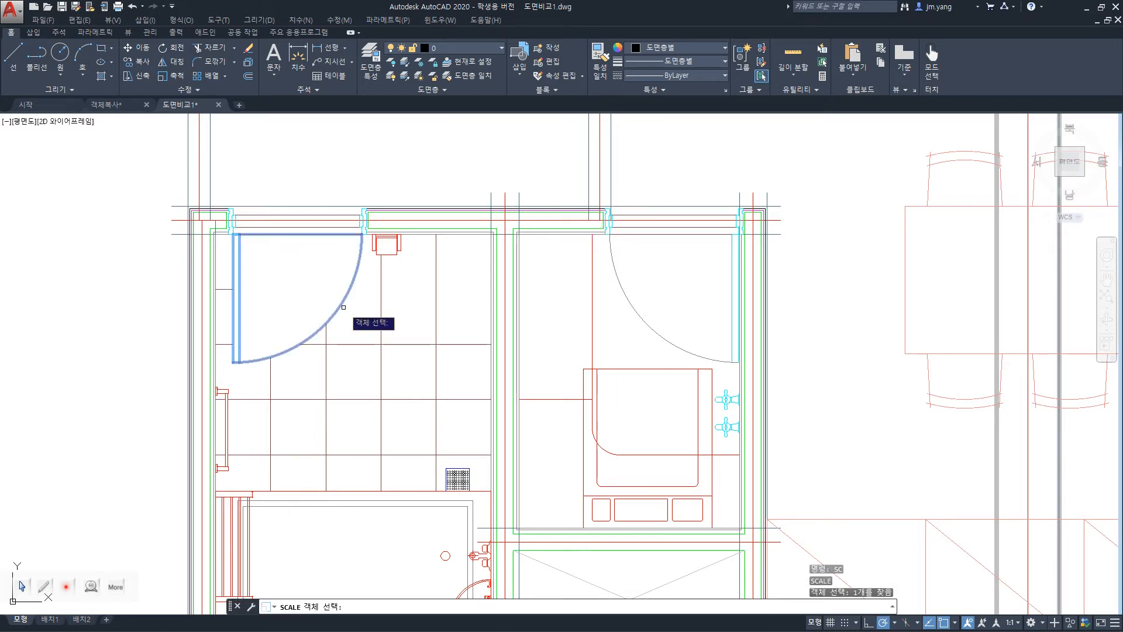
pyautogui.press('Return')
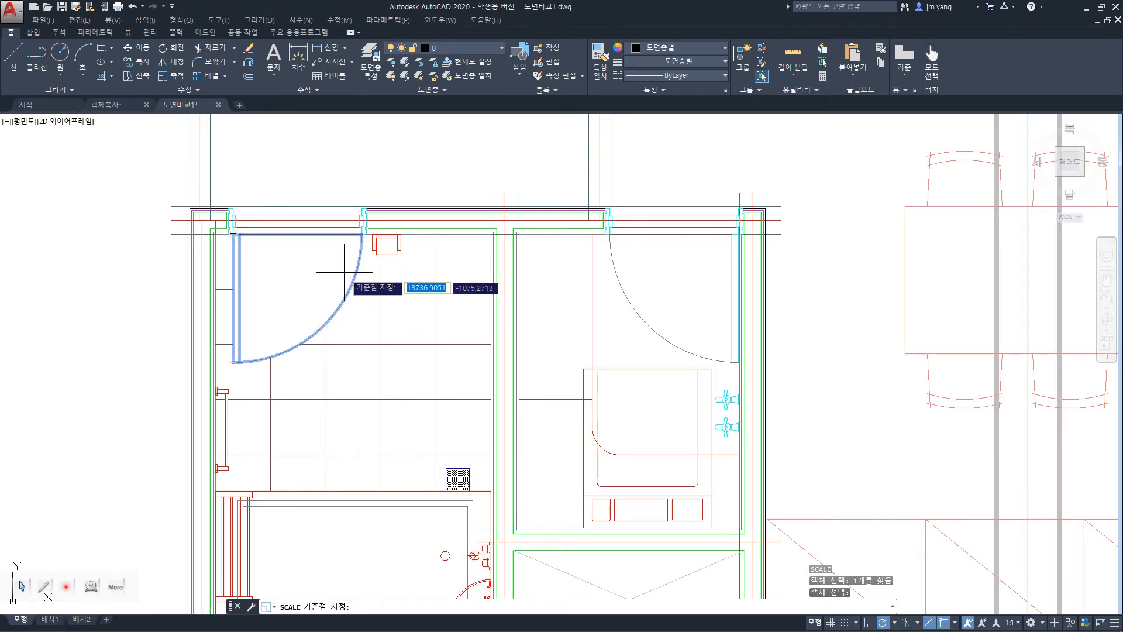
pyautogui.click(361, 234)
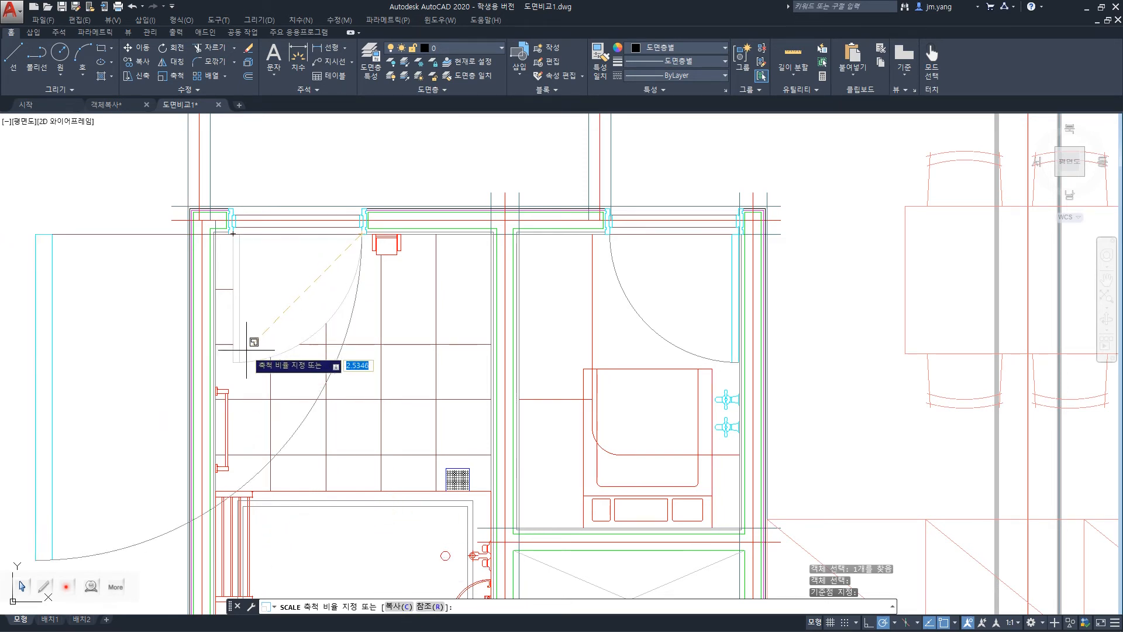
pyautogui.write('2')
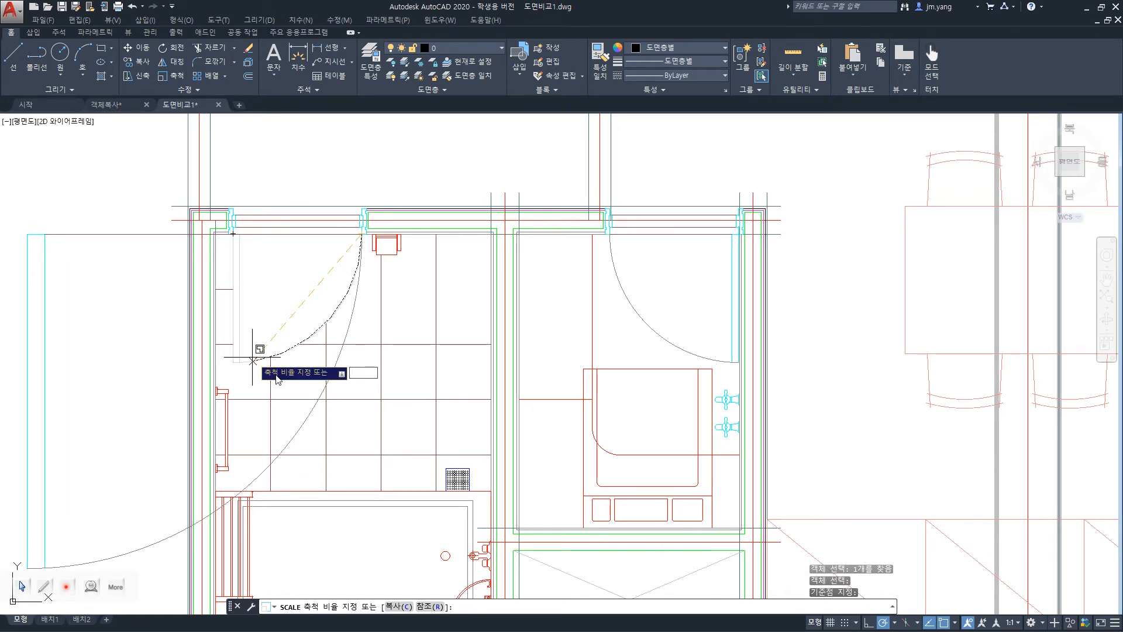
pyautogui.press('Escape')
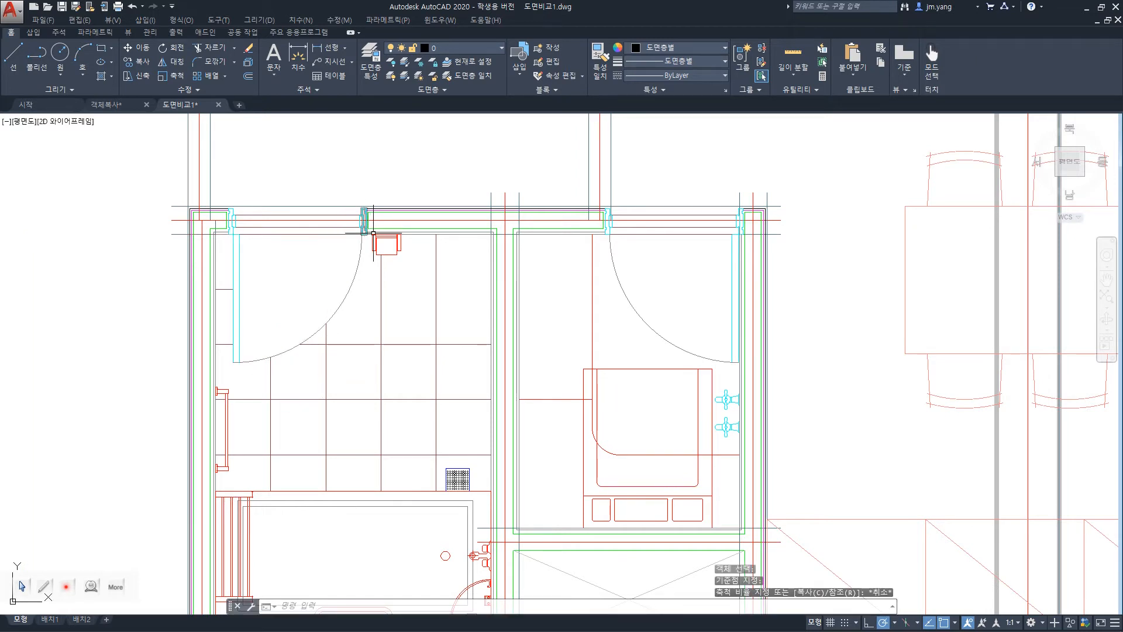
# Scale a copy of the left door by a factor of 2 from the free end of its swing arc, and undo it.
pyautogui.write('sc')
pyautogui.press('Return')
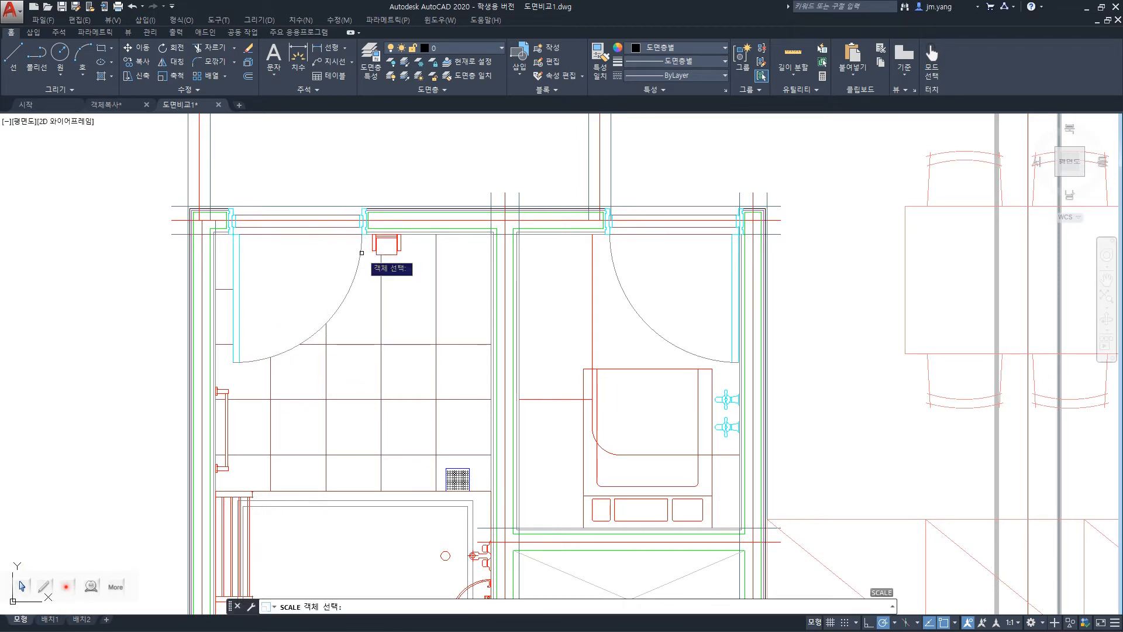
pyautogui.click(359, 257)
pyautogui.press('Return')
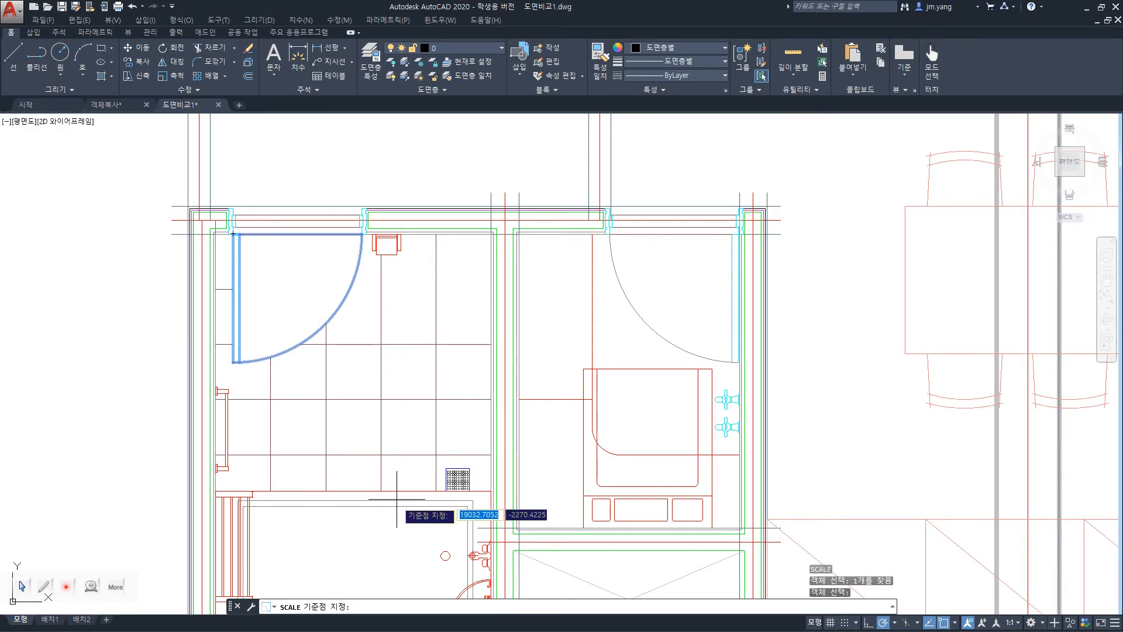
pyautogui.click(362, 235)
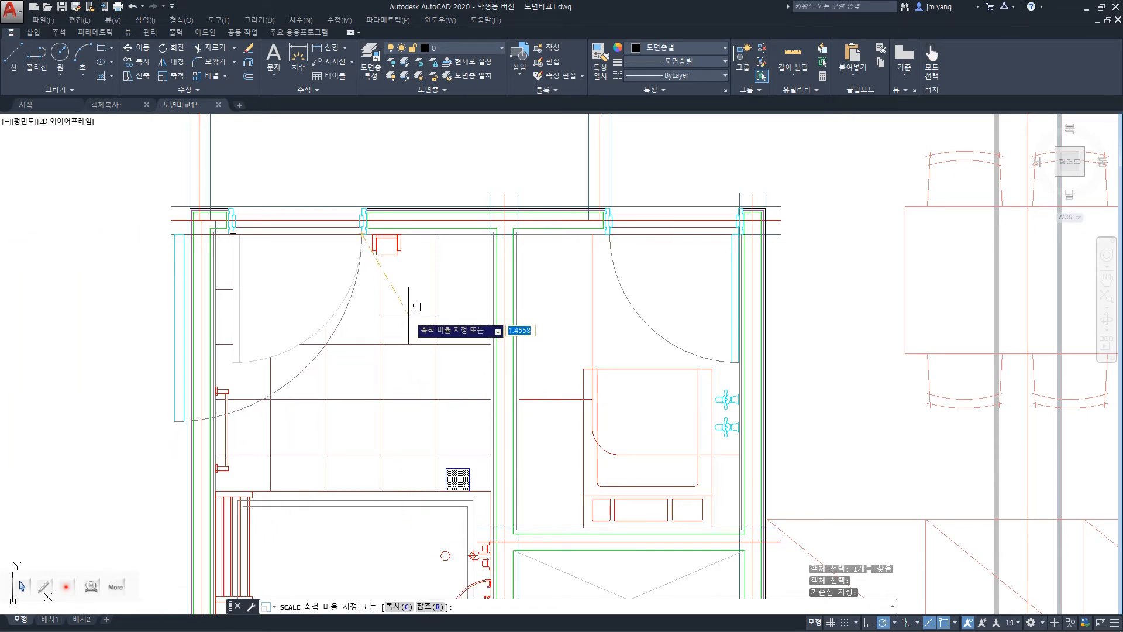
pyautogui.write('c')
pyautogui.press('Return')
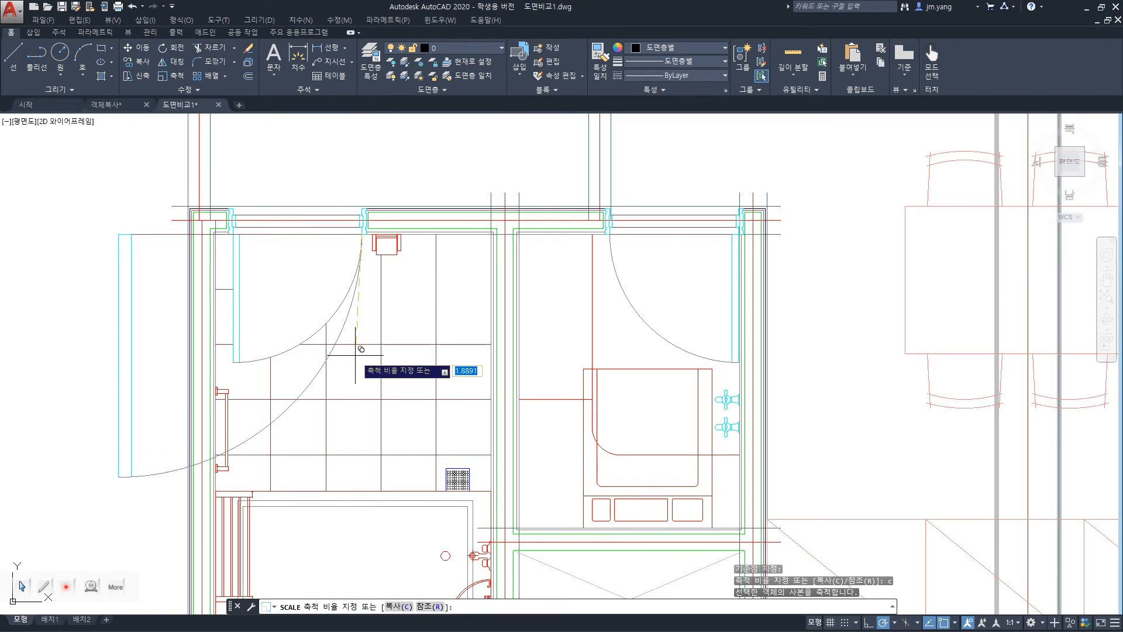
pyautogui.write('2')
pyautogui.press('Return')
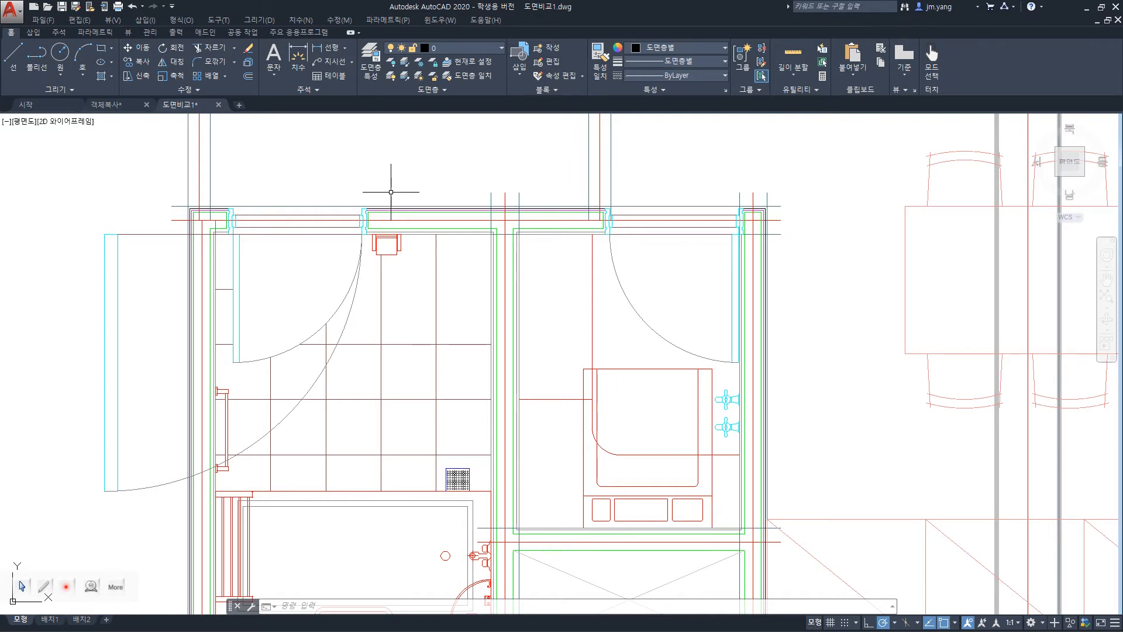
pyautogui.hotkey('ctrl', 'z')
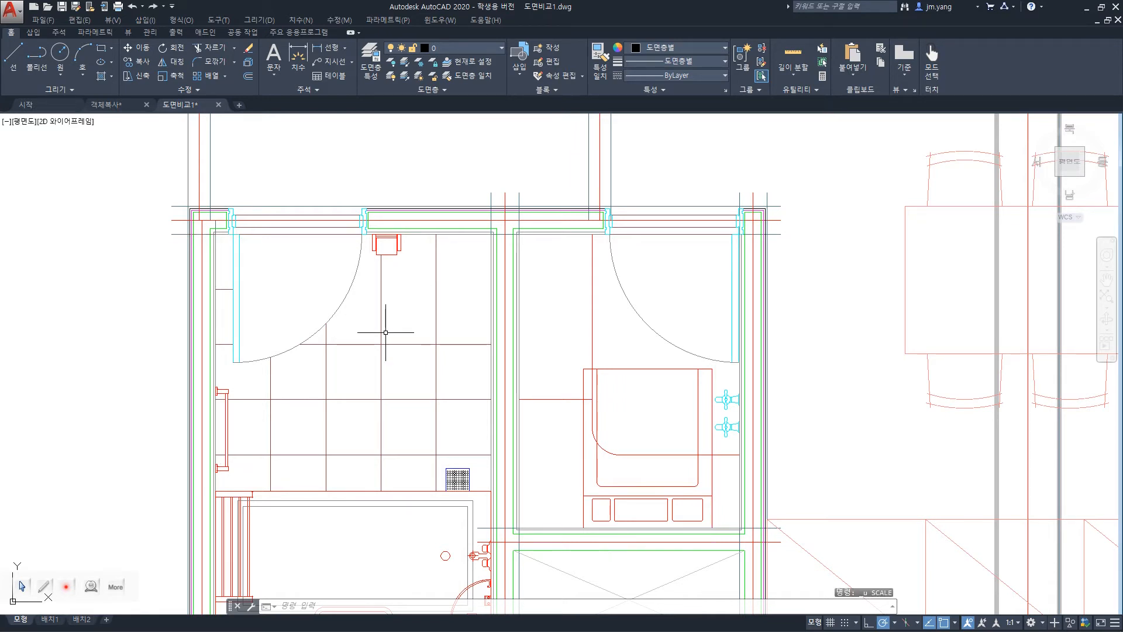
pyautogui.write('sc')
pyautogui.press('Return')
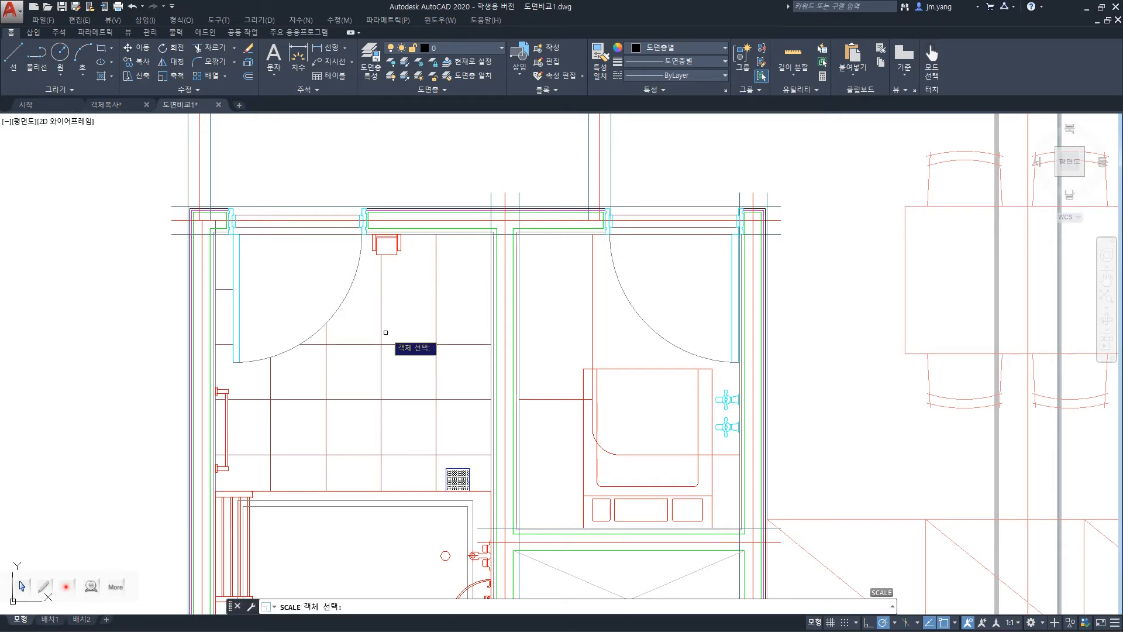
pyautogui.click(354, 281)
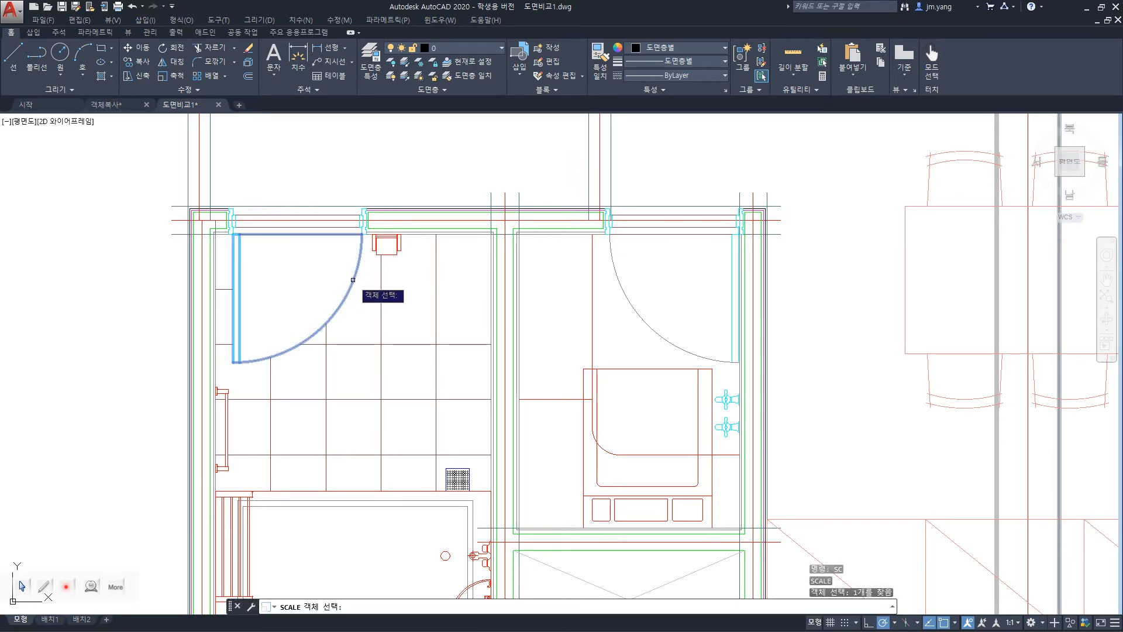
pyautogui.press('Return')
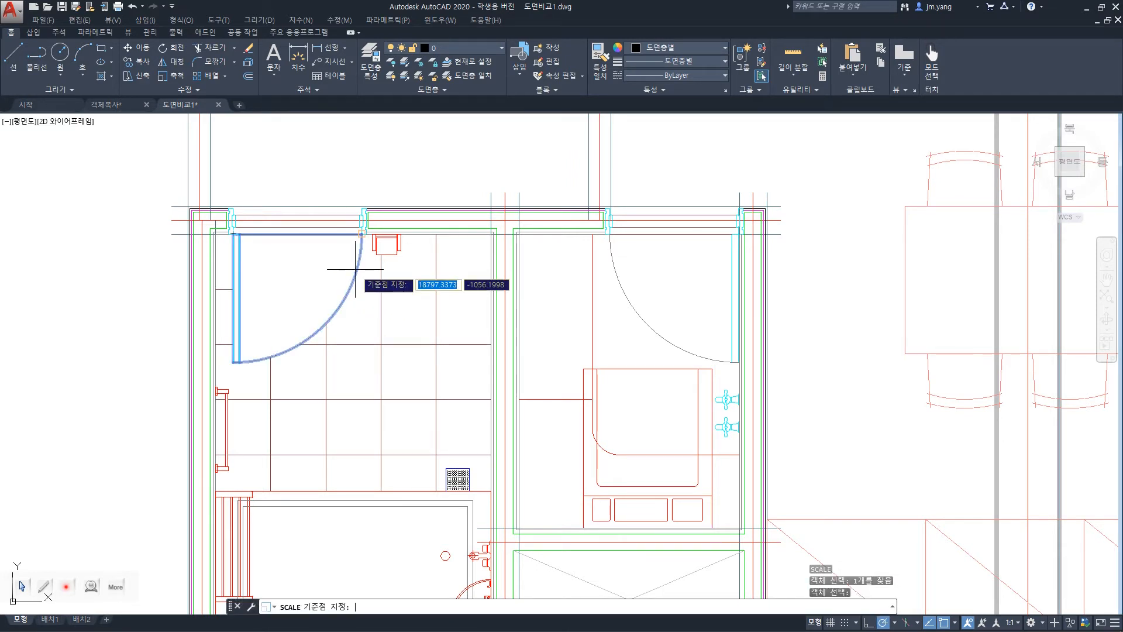
pyautogui.click(361, 234)
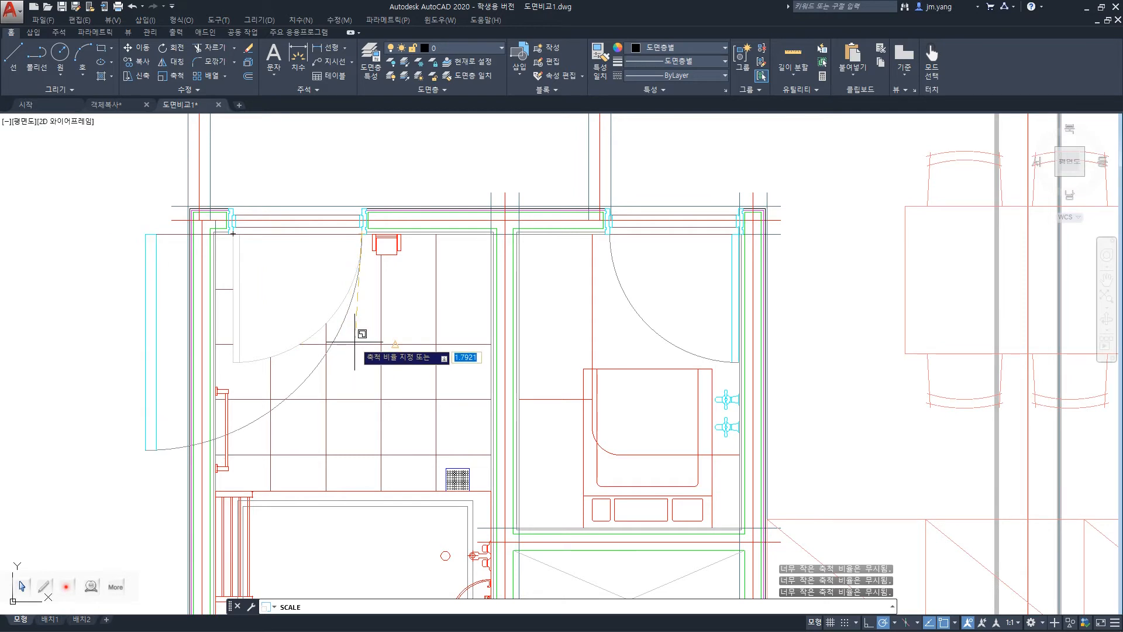
# Scale the left door itself to a freely picked size from the free end of its swing arc, and undo the scaling.
pyautogui.write('sc')
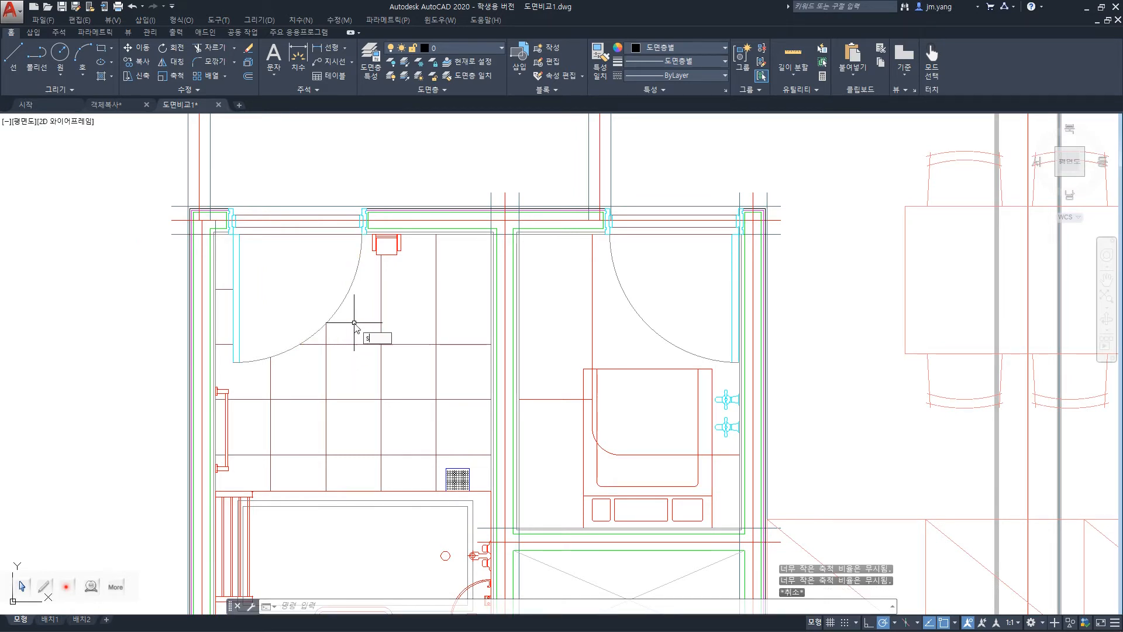
pyautogui.press('Return')
pyautogui.click(344, 294)
pyautogui.press('Return')
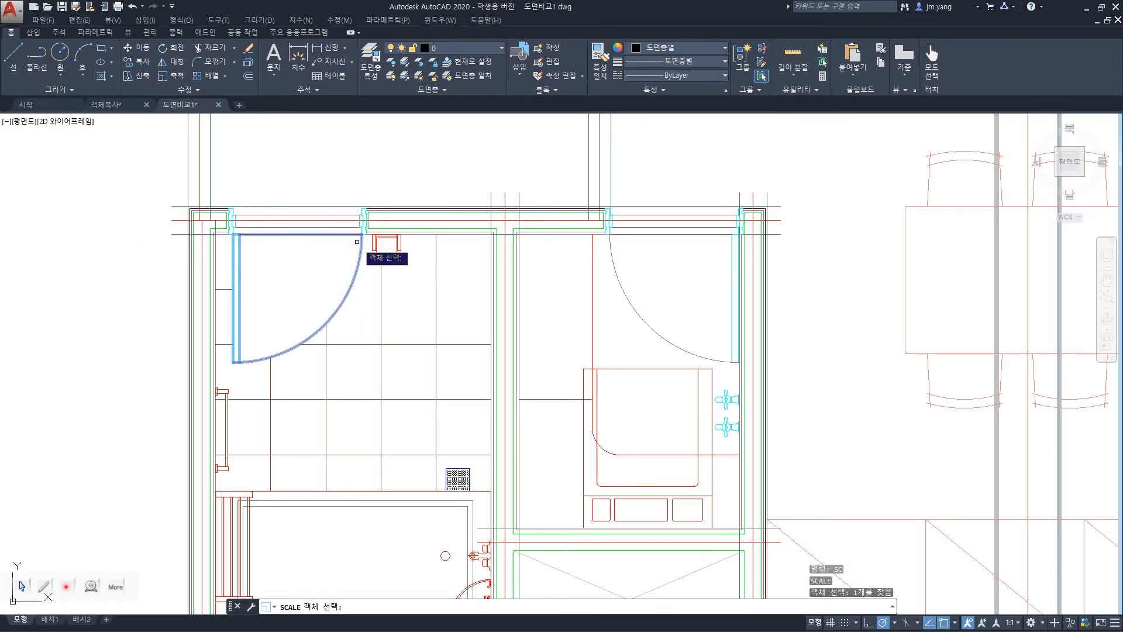
pyautogui.click(362, 234)
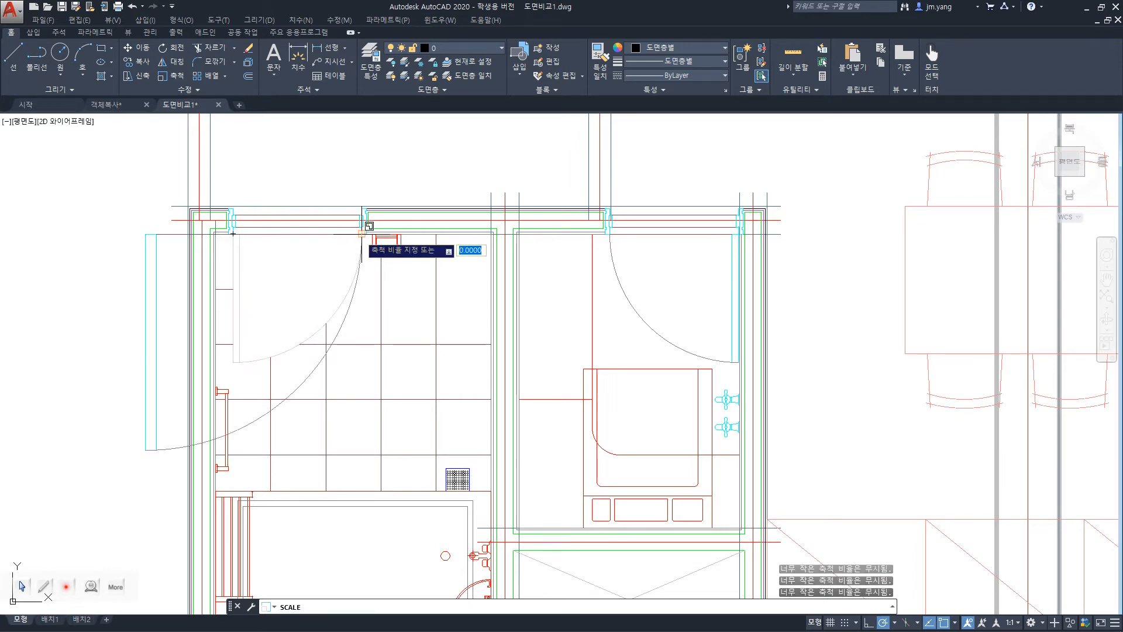
pyautogui.click(322, 400)
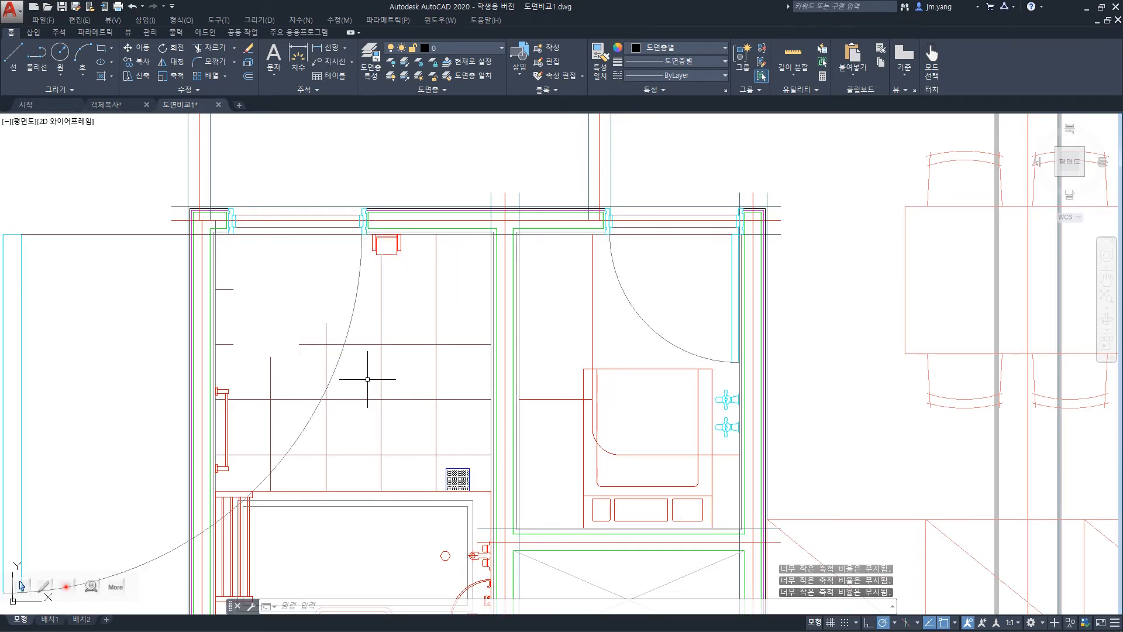
pyautogui.hotkey('ctrl', 'z')
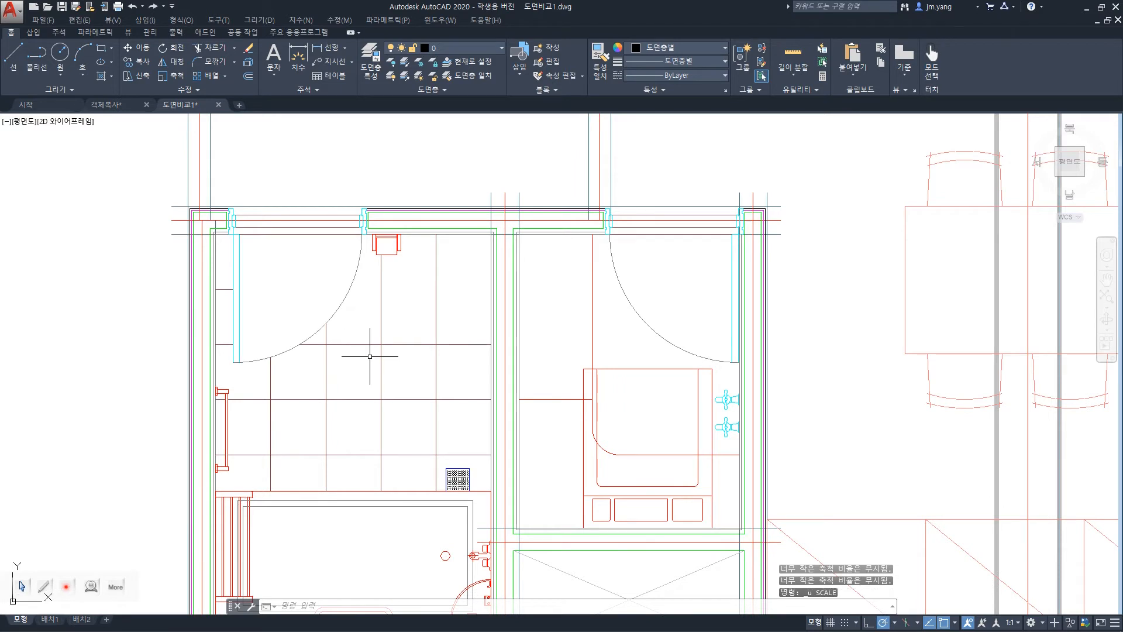
pyautogui.press('Escape')
pyautogui.press('Escape')
pyautogui.press('Escape')
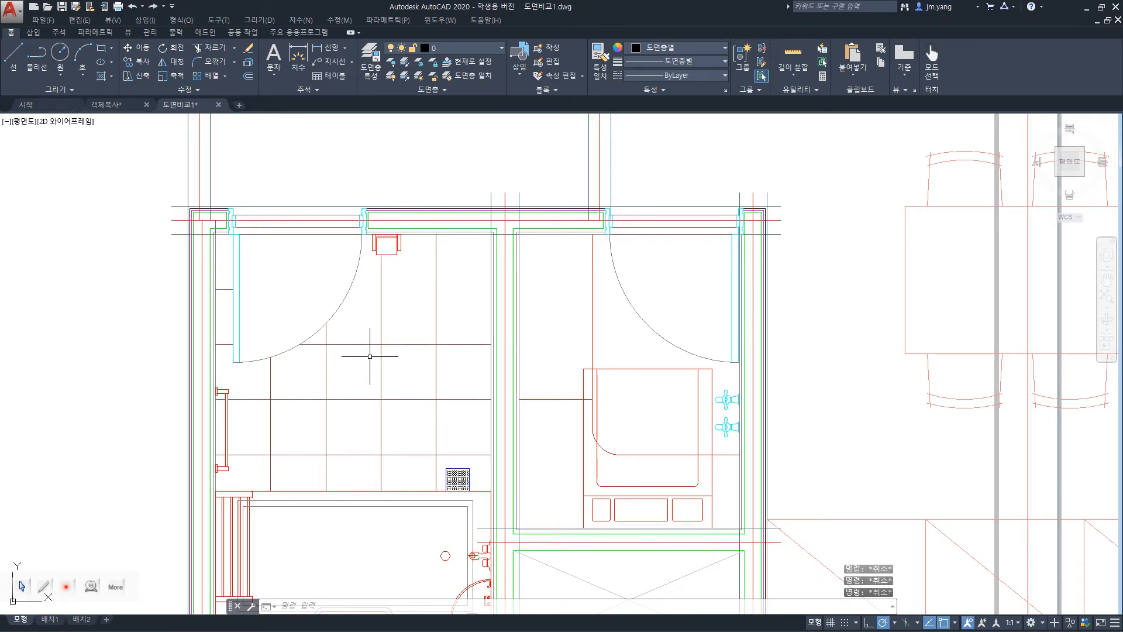
pyautogui.write('sc')
pyautogui.press('Return')
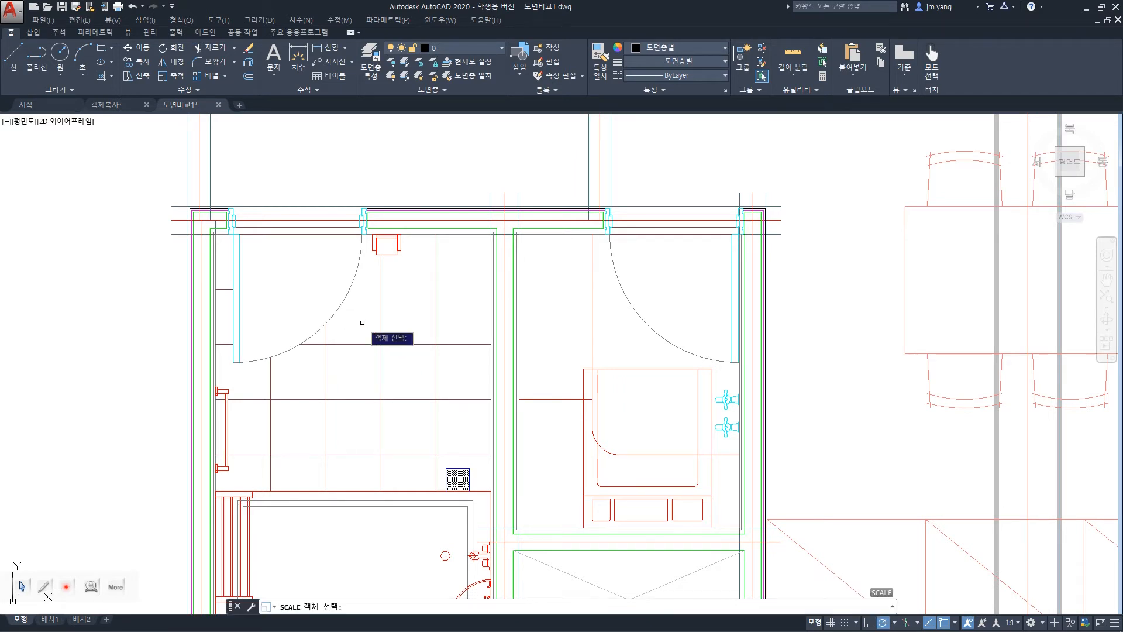
pyautogui.click(345, 297)
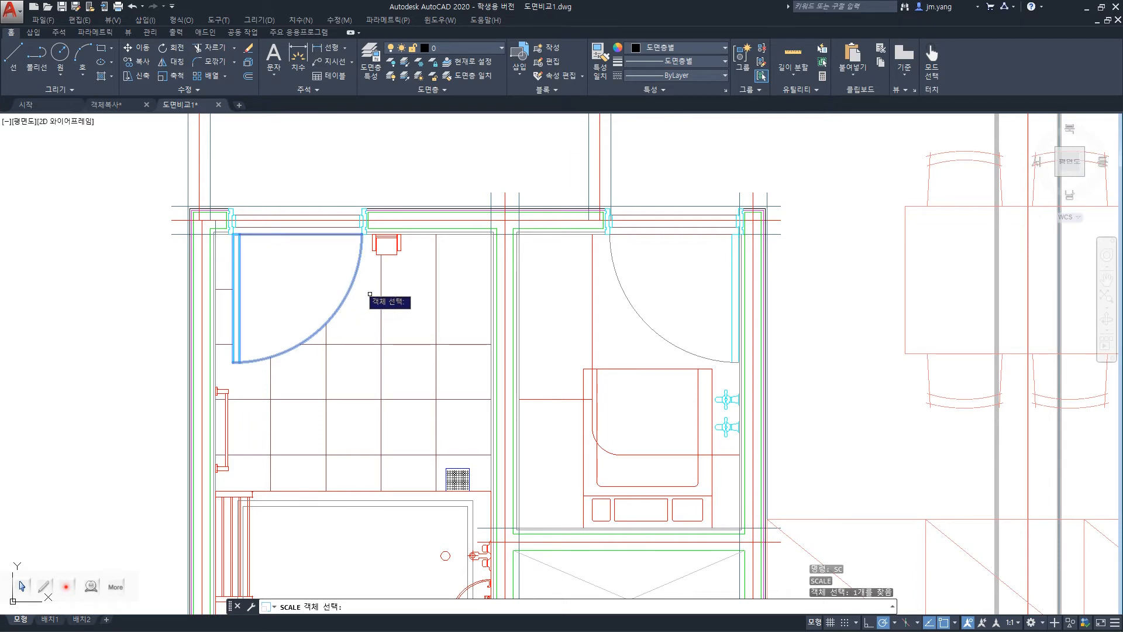
pyautogui.press('Return')
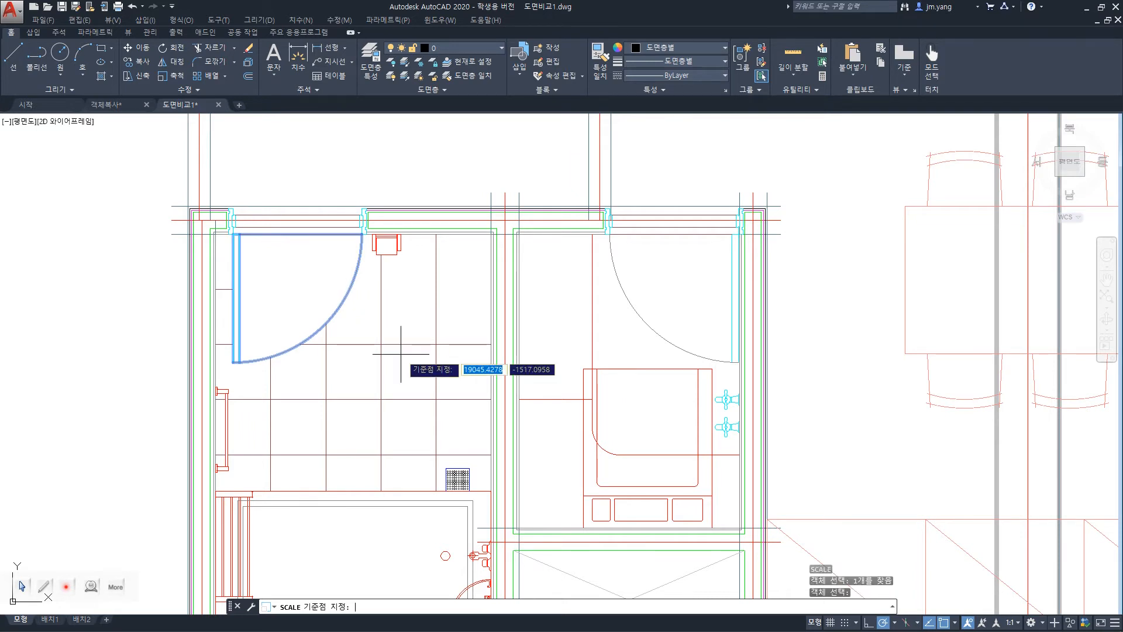
pyautogui.click(364, 235)
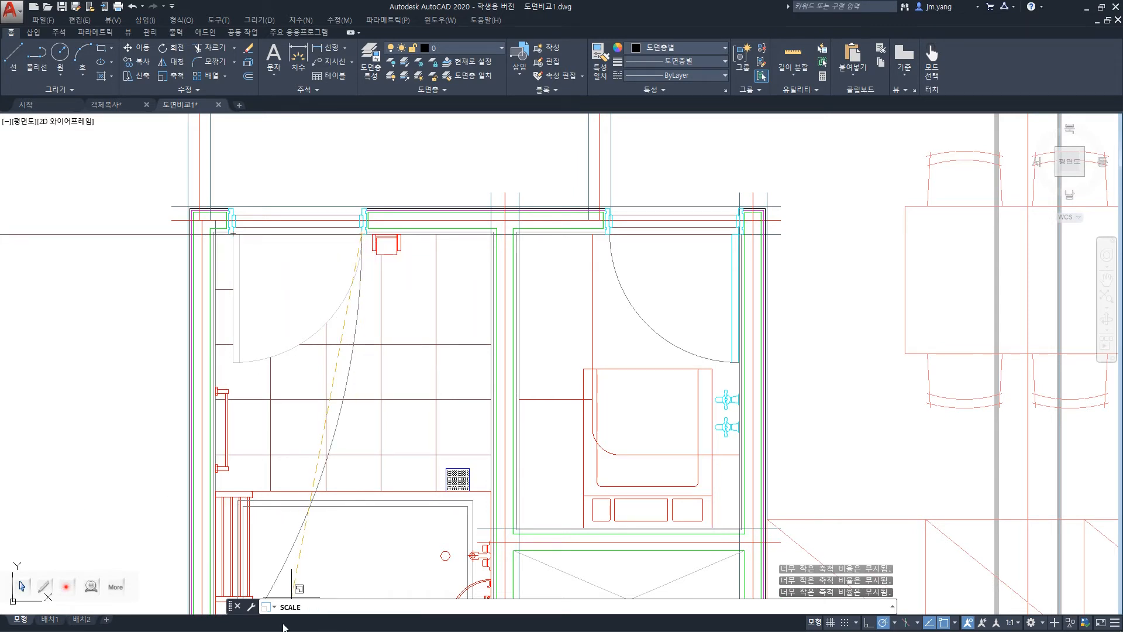
pyautogui.press('Escape')
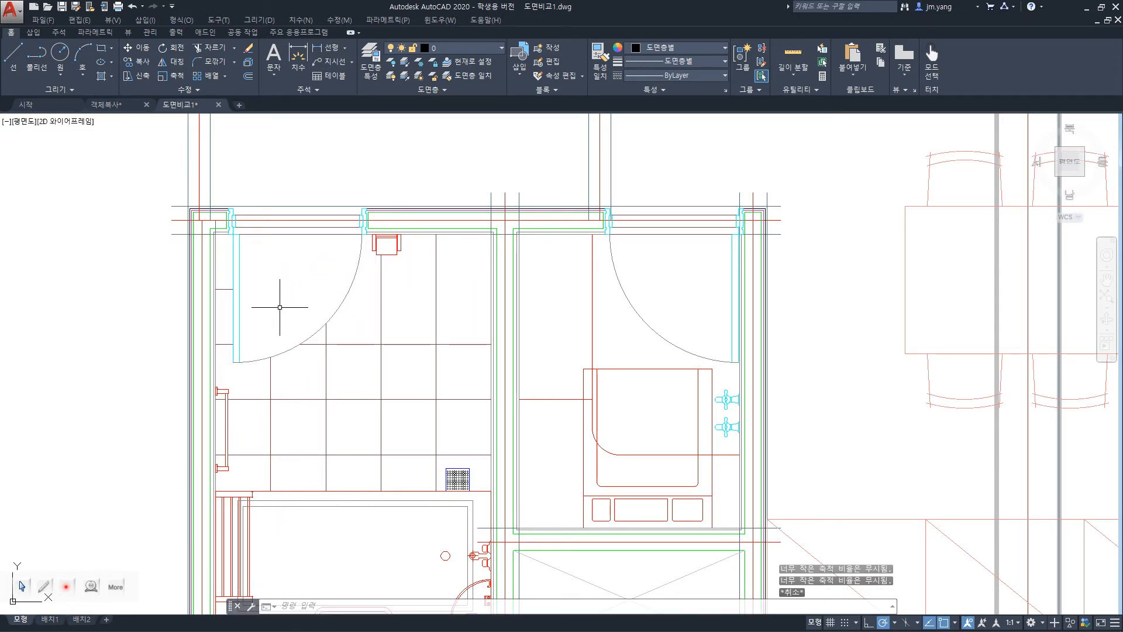
# Try to scale the left door from its hinge corner using the Reference option with a reference length of 1.
pyautogui.write('sc')
pyautogui.press('Return')
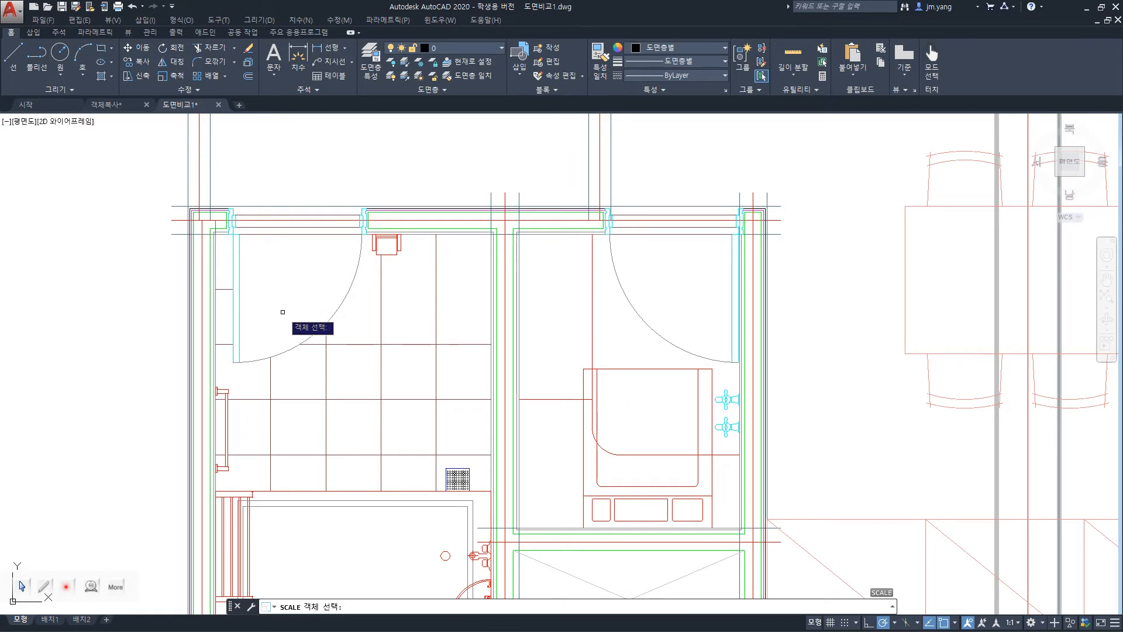
pyautogui.click(307, 340)
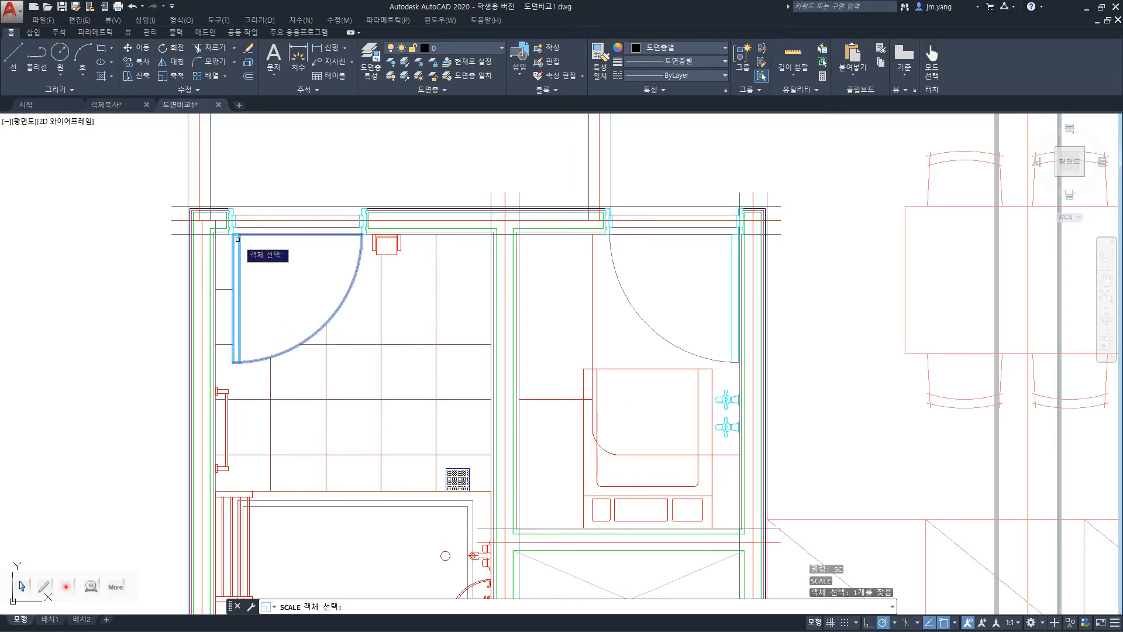
pyautogui.press('Return')
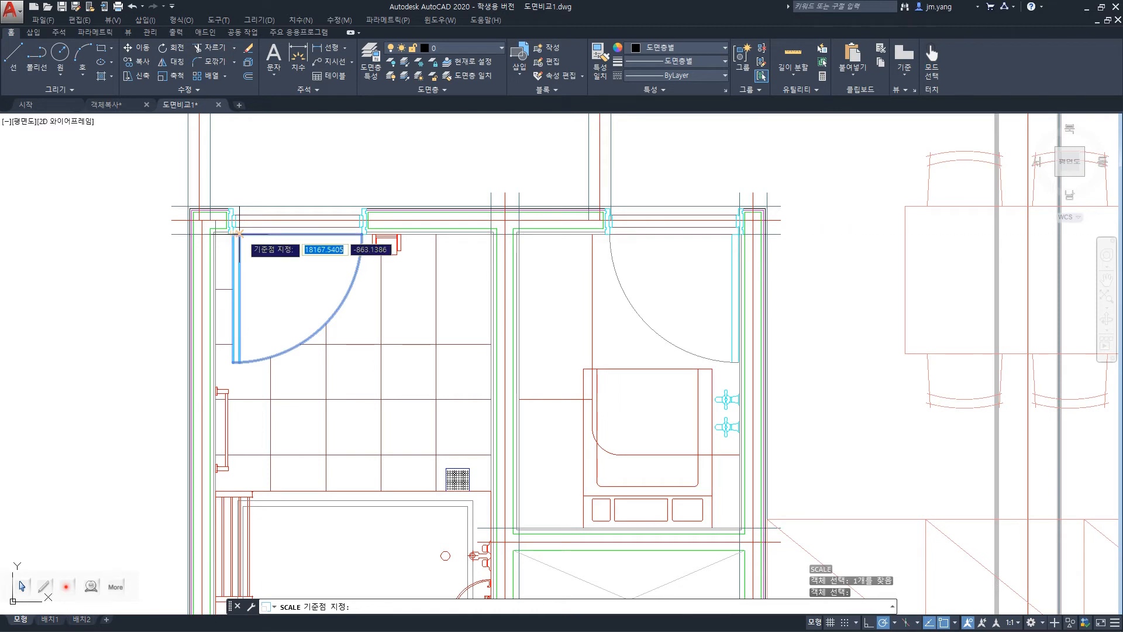
pyautogui.click(239, 233)
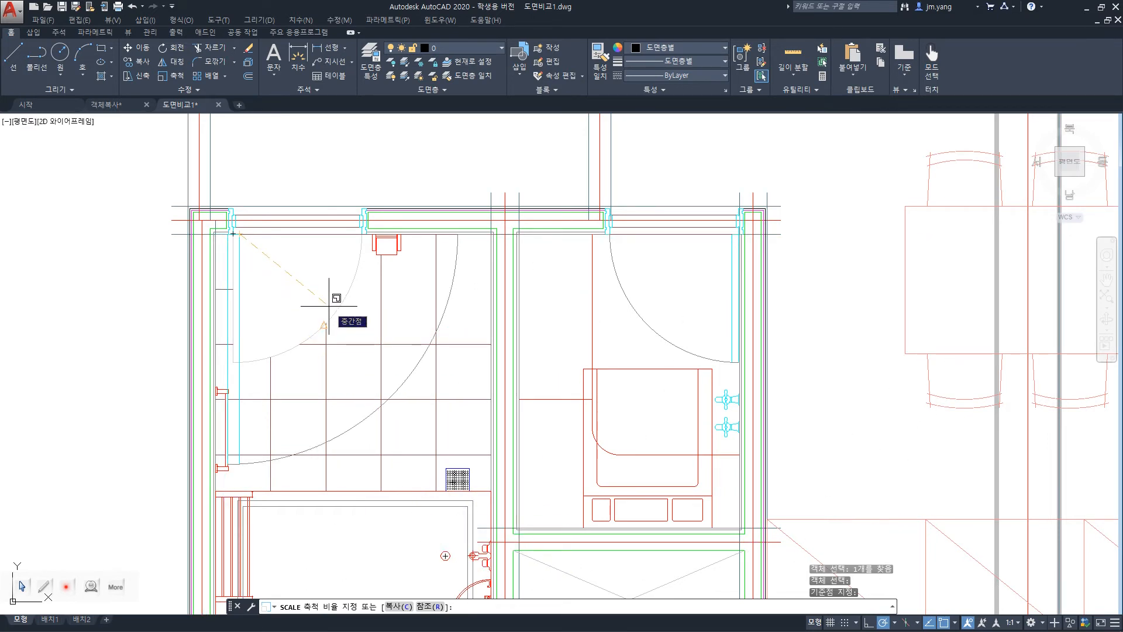
pyautogui.write('r')
pyautogui.press('Return')
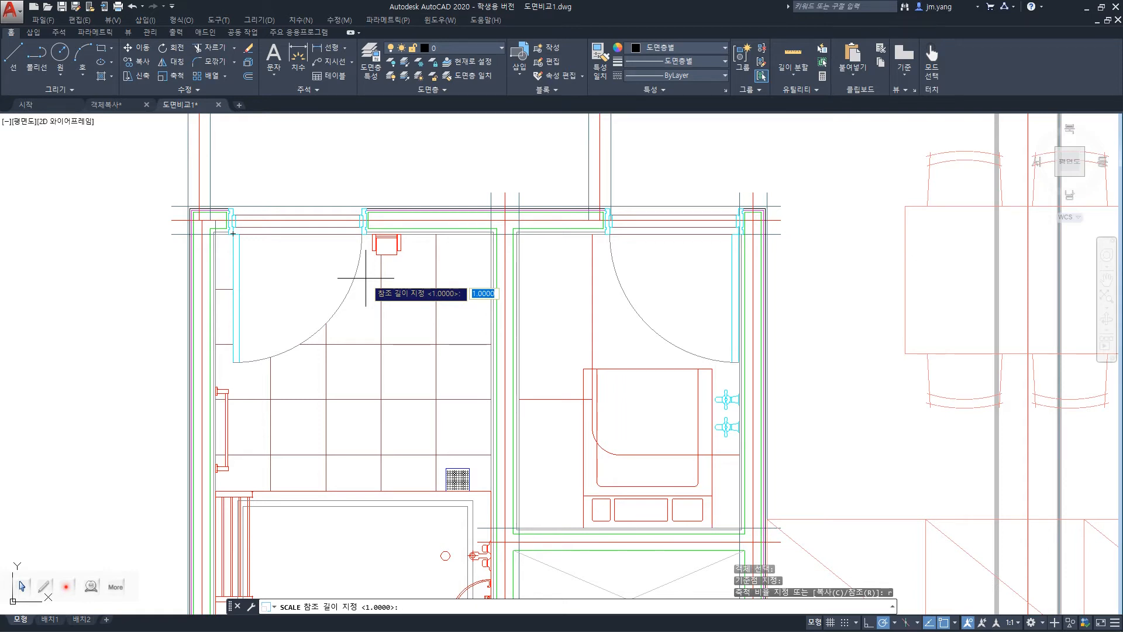
pyautogui.press('Return')
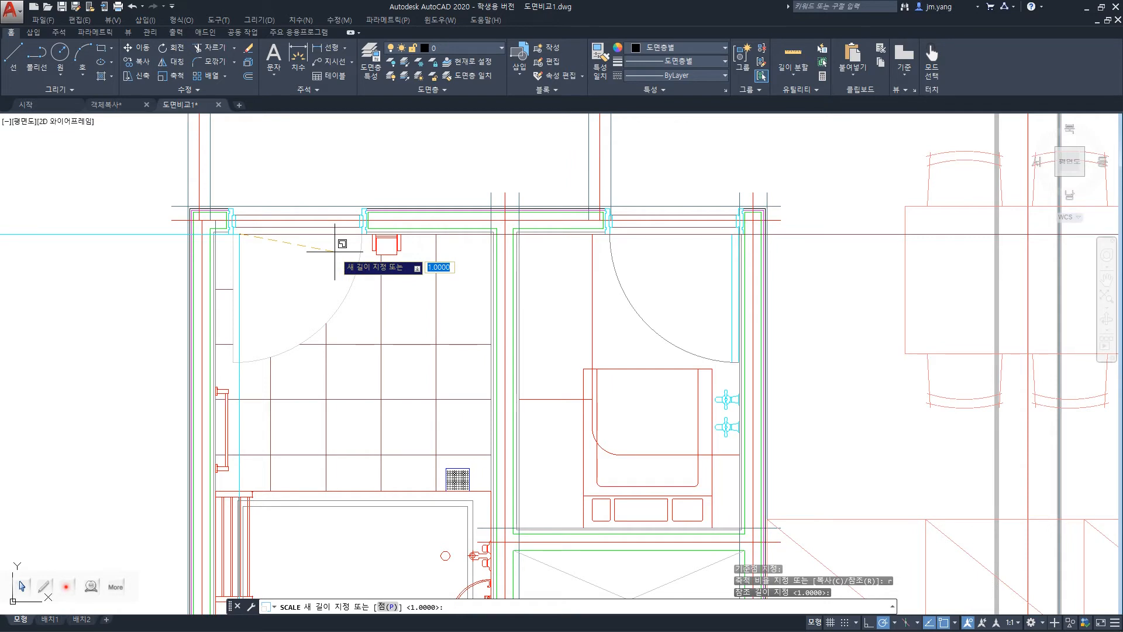
pyautogui.press('Escape')
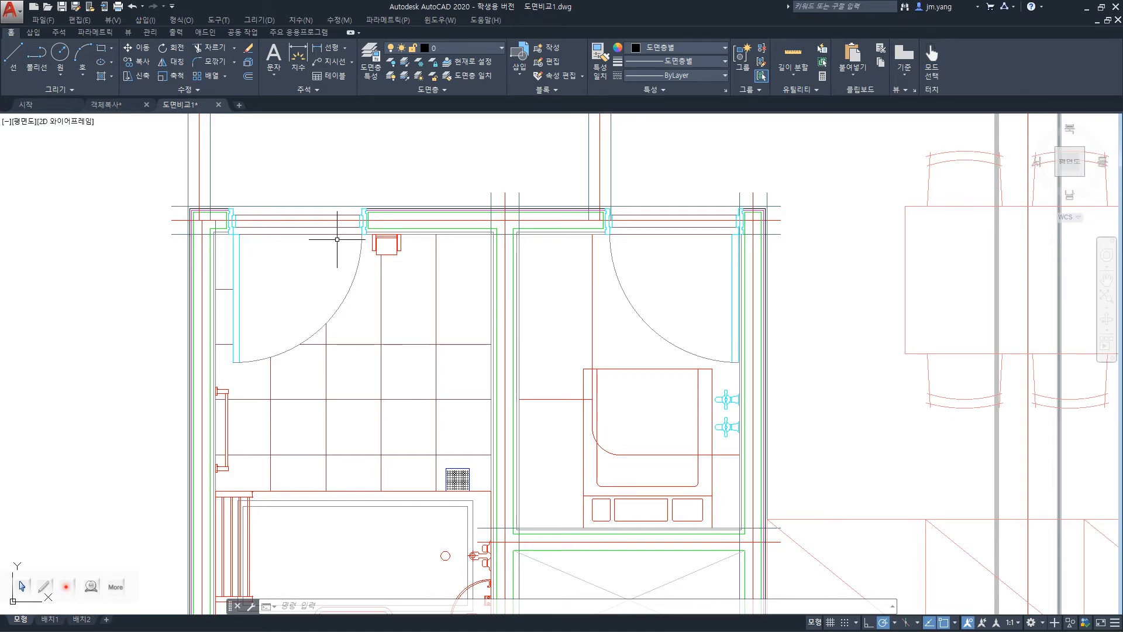
# Look up the Rotate command on the PowerPoint slide and among the modify commands in AutoCAD.
pyautogui.hotkey('alt', 'Tab')
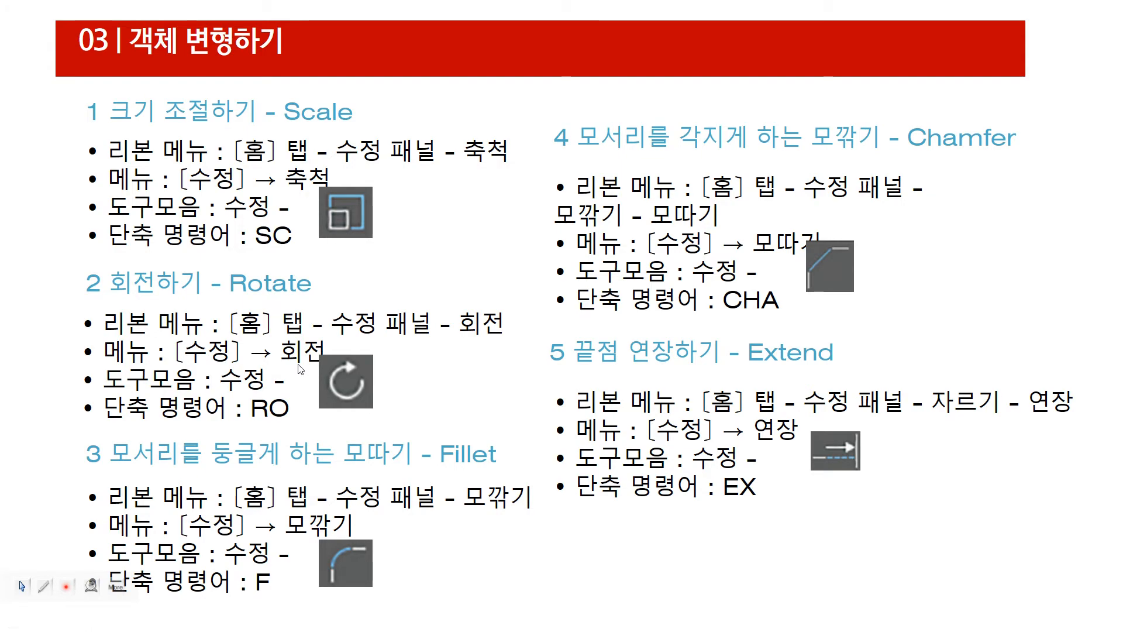
pyautogui.hotkey('alt', 'Tab')
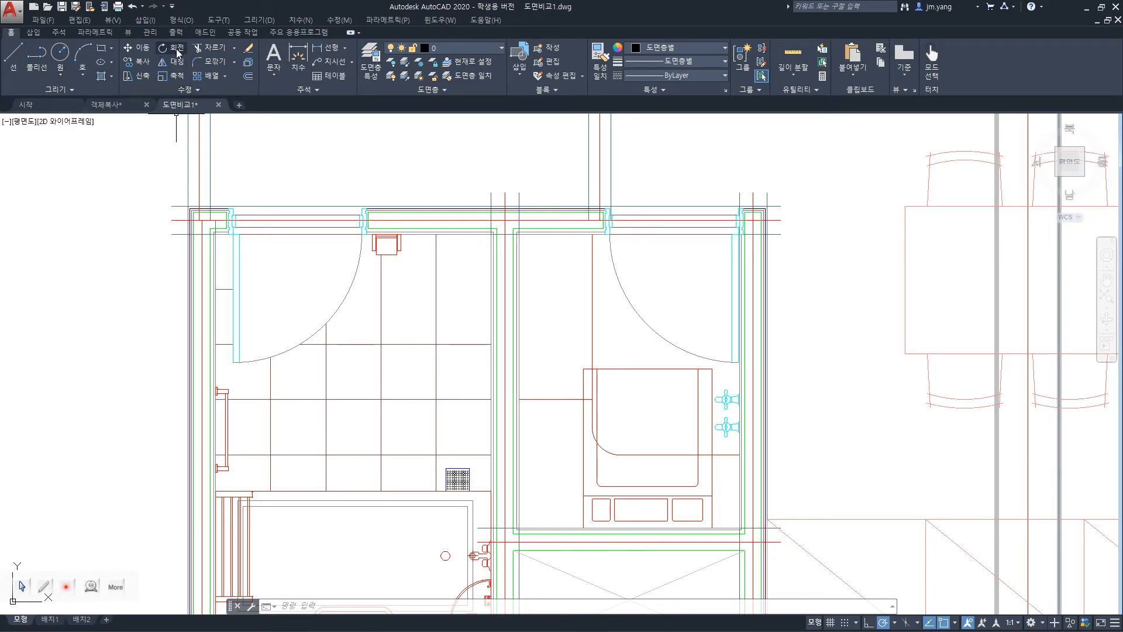
pyautogui.click(350, 22)
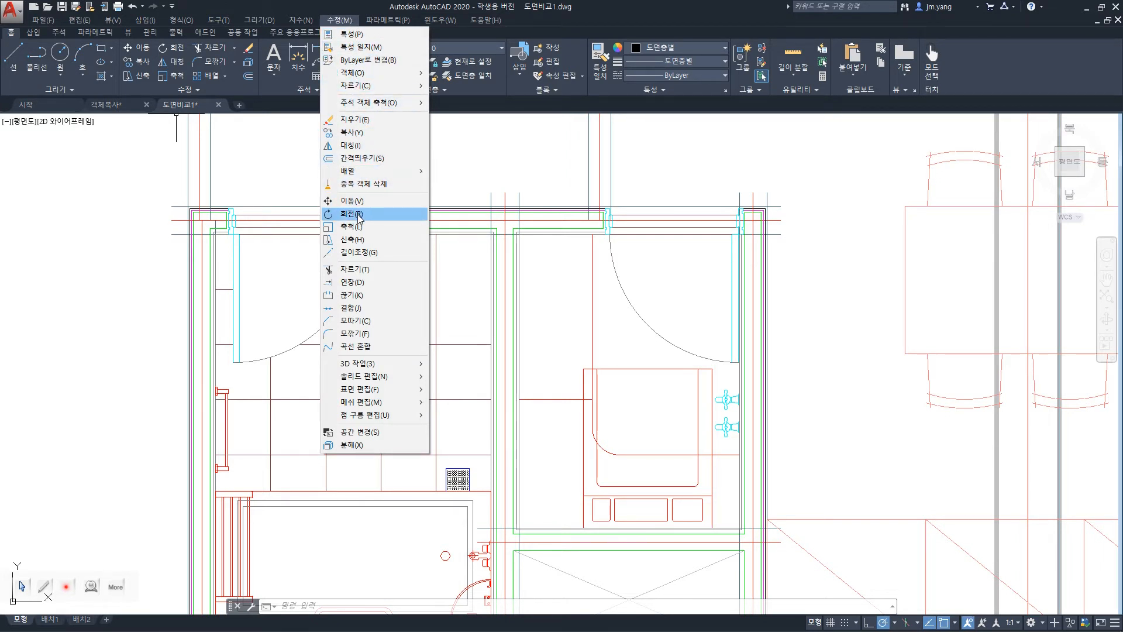
pyautogui.press('Escape')
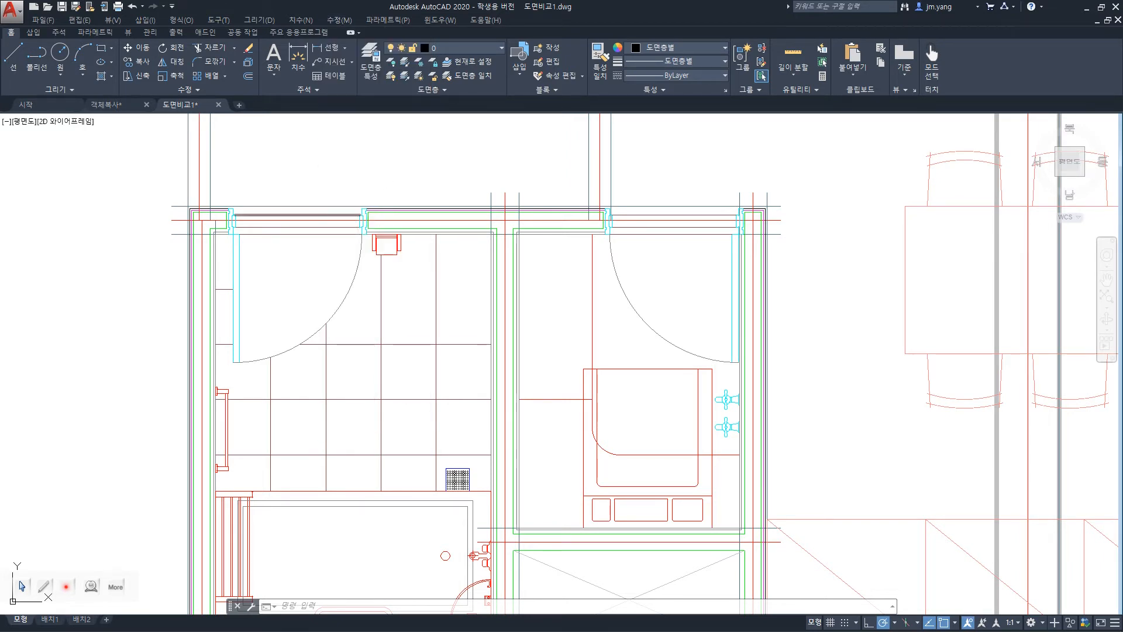
pyautogui.rightClick(387, 178)
pyautogui.click(365, 170)
pyautogui.press('Escape')
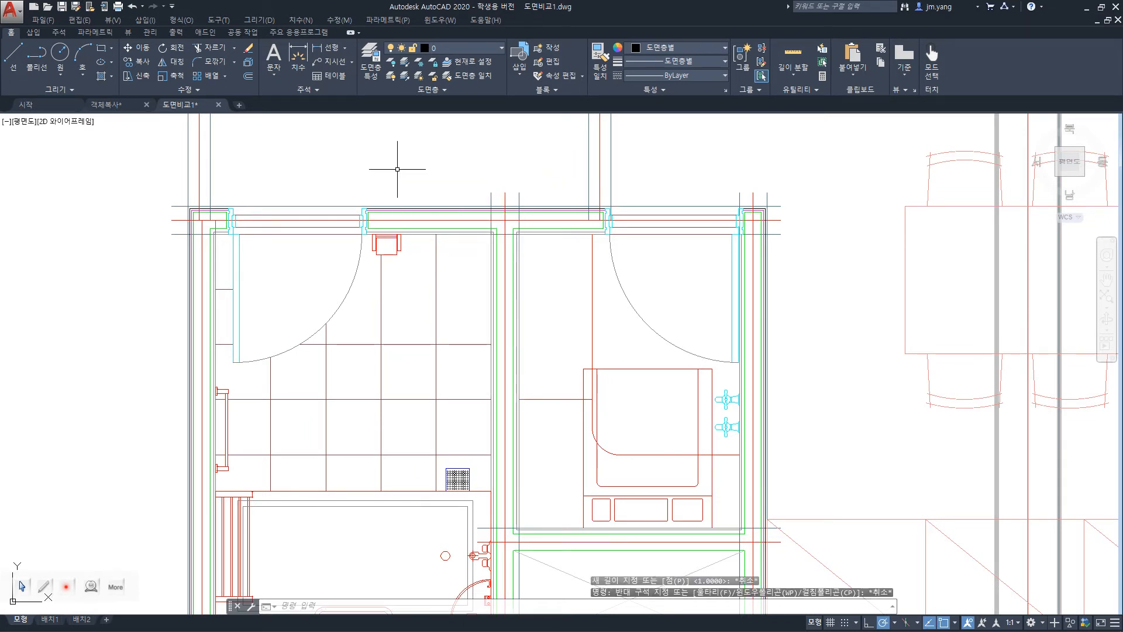
# Rotate the upper-left room's door by 45 degrees about its hinge corner, and undo the rotation.
pyautogui.write('RO')
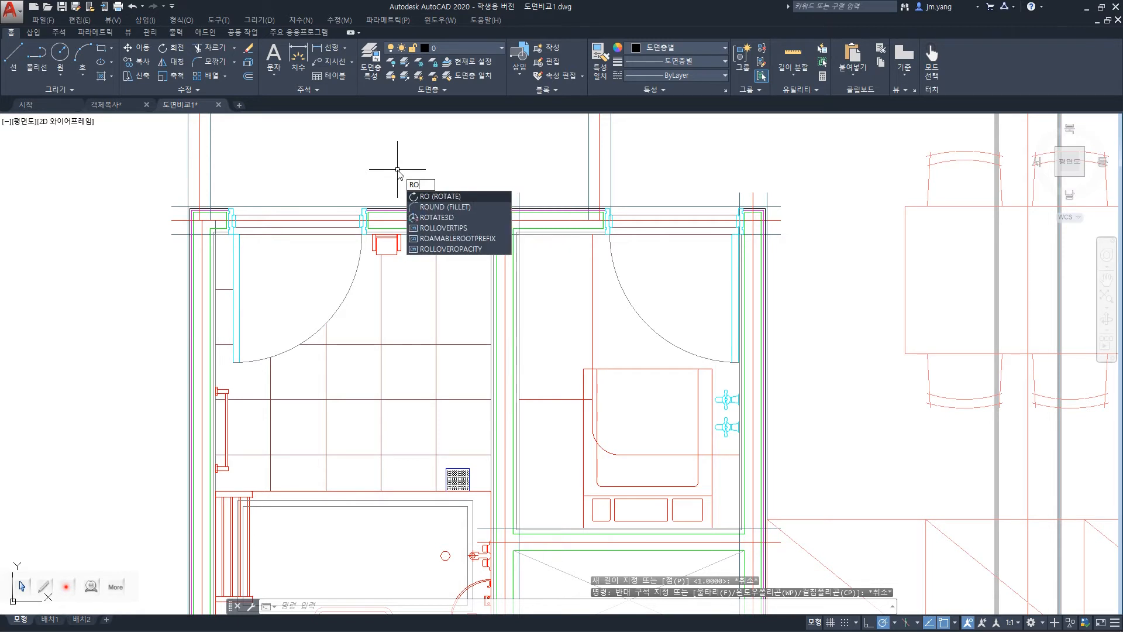
pyautogui.press('Return')
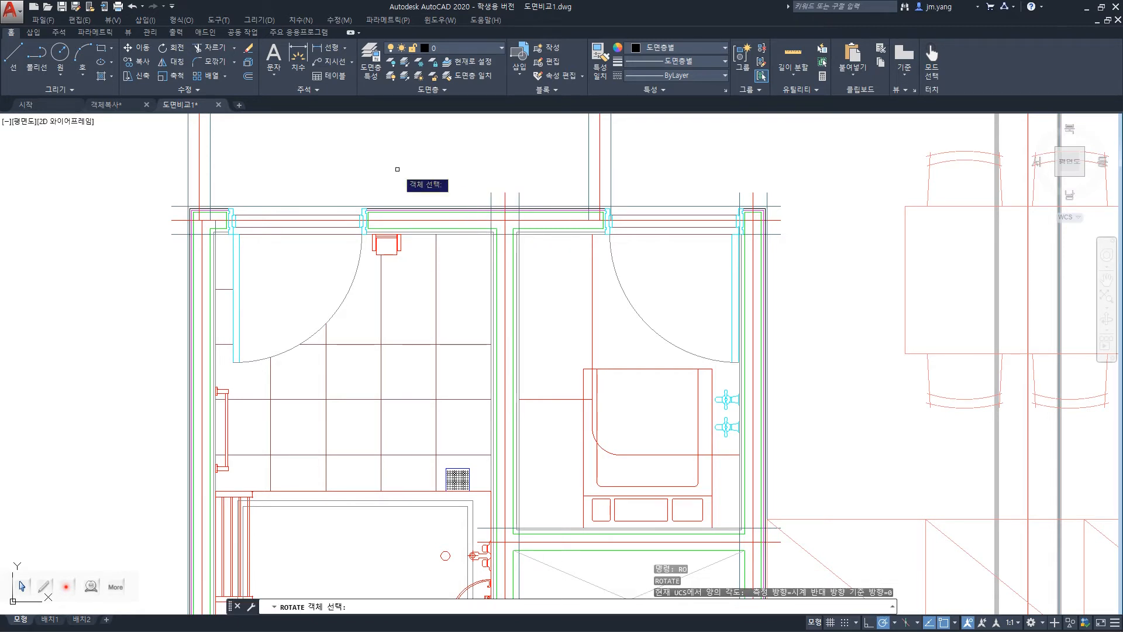
pyautogui.click(349, 289)
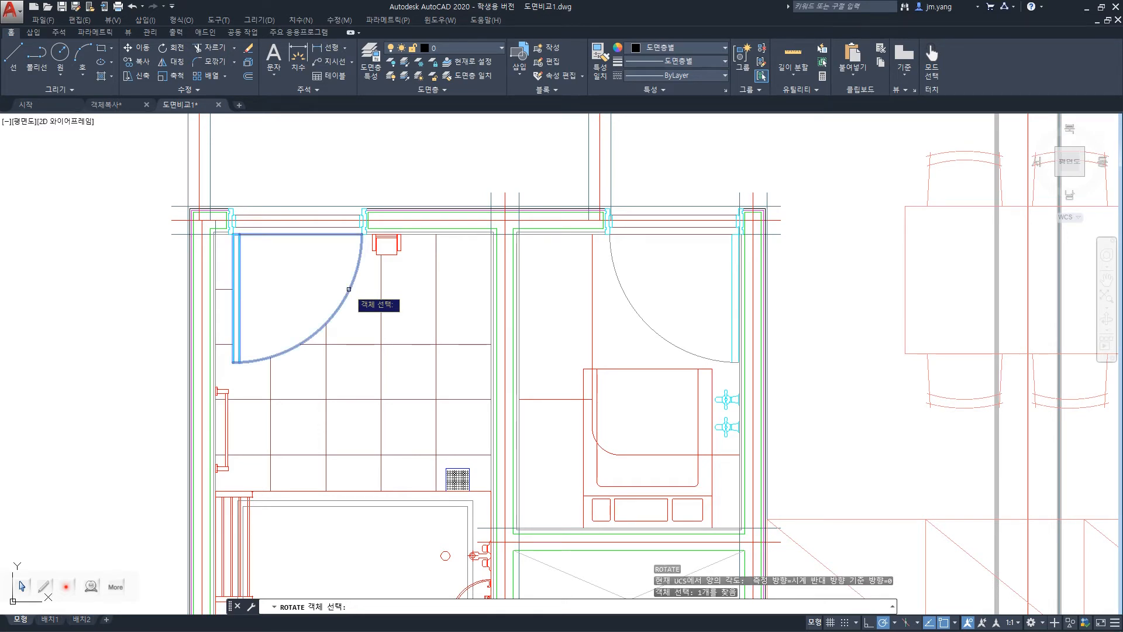
pyautogui.press('Return')
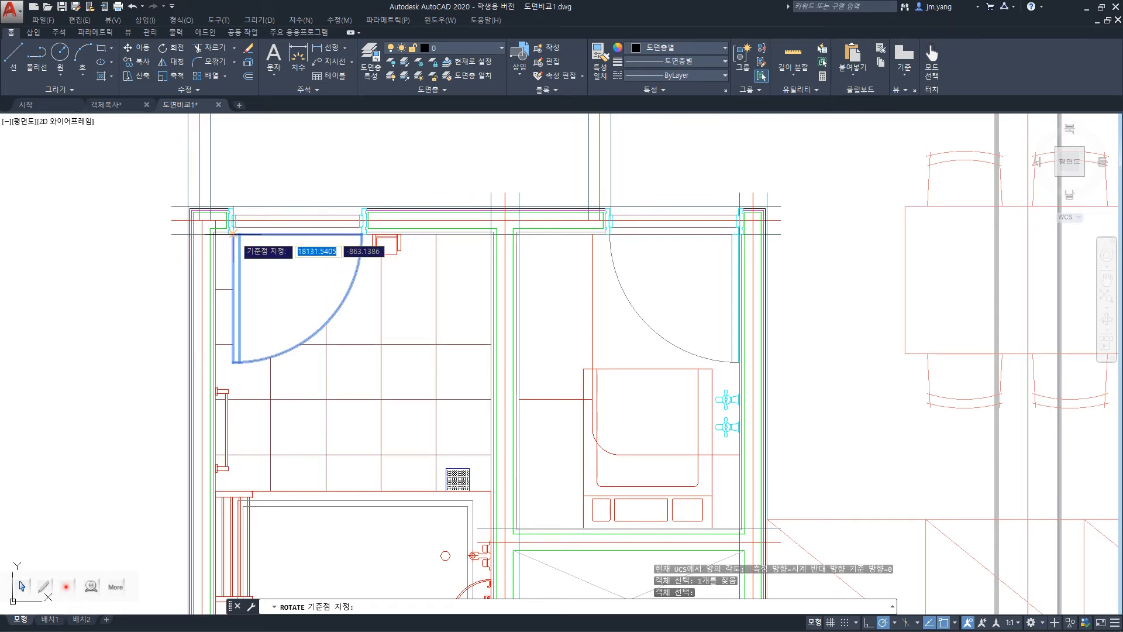
pyautogui.click(233, 233)
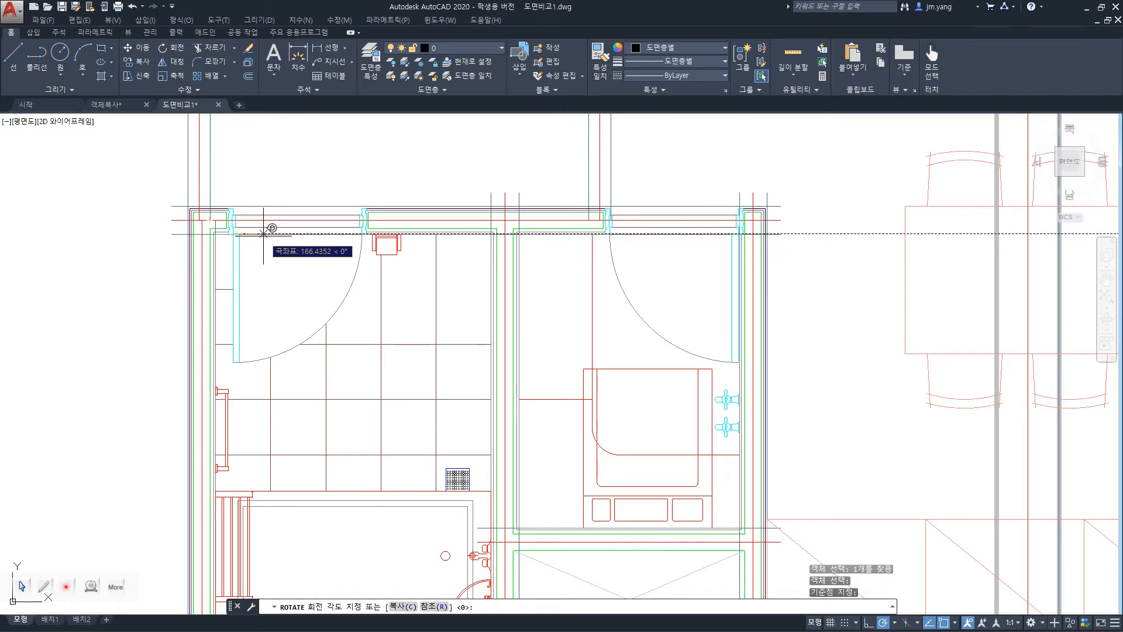
pyautogui.write('45')
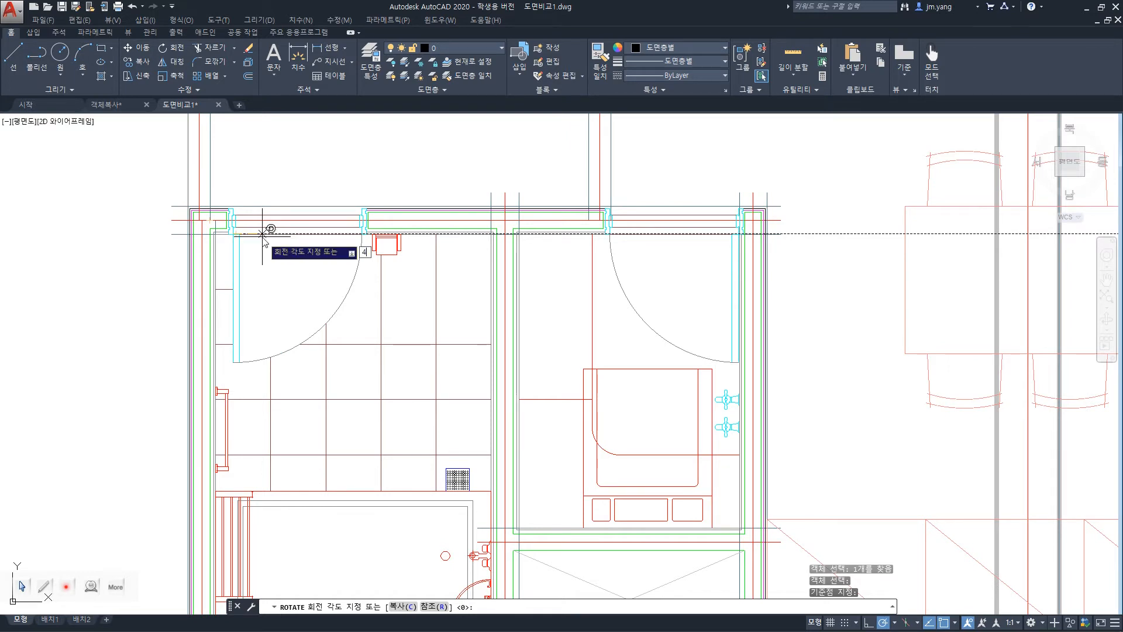
pyautogui.press('Return')
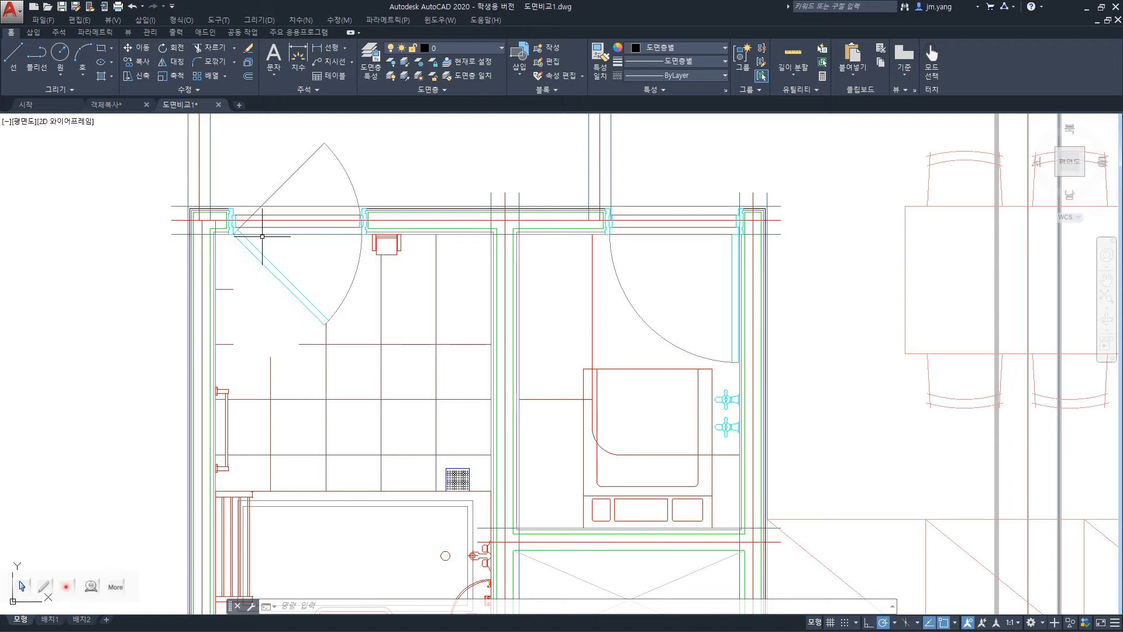
pyautogui.hotkey('ctrl', 'z')
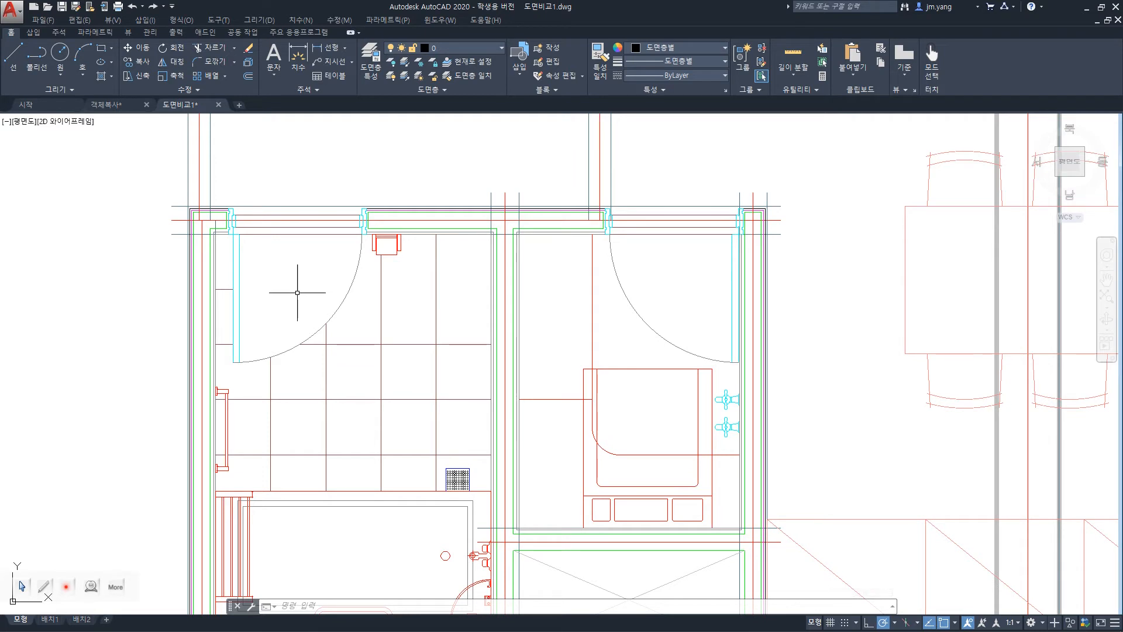
# Try to rotate the upper-left room's door freehand about its hinge corner.
pyautogui.write('o')
pyautogui.press('Return')
pyautogui.click(339, 307)
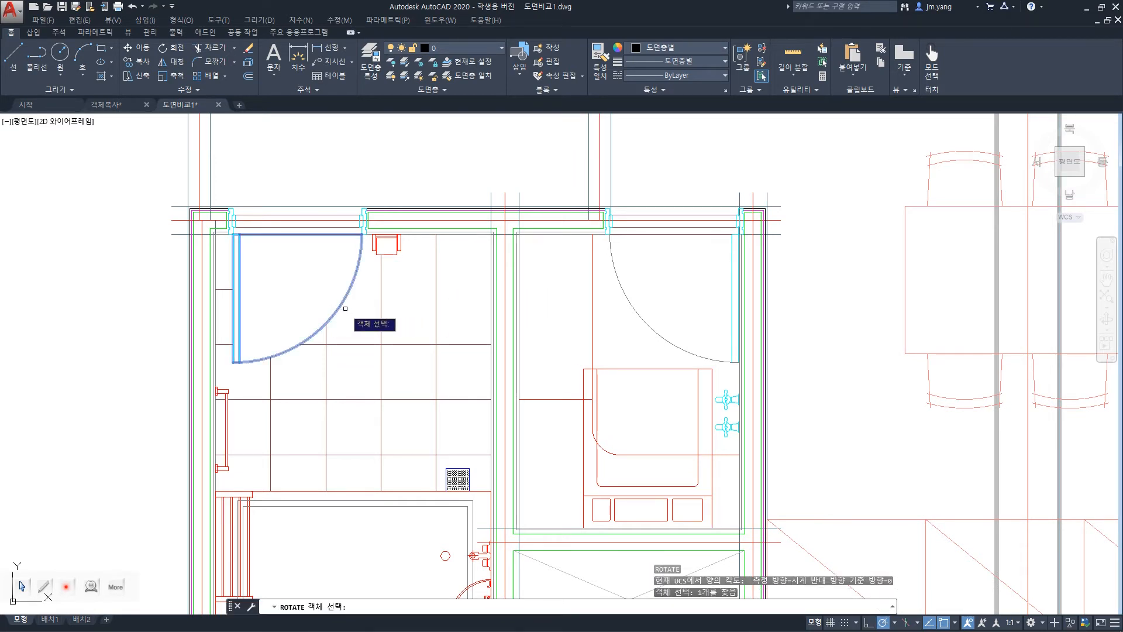
pyautogui.press('Return')
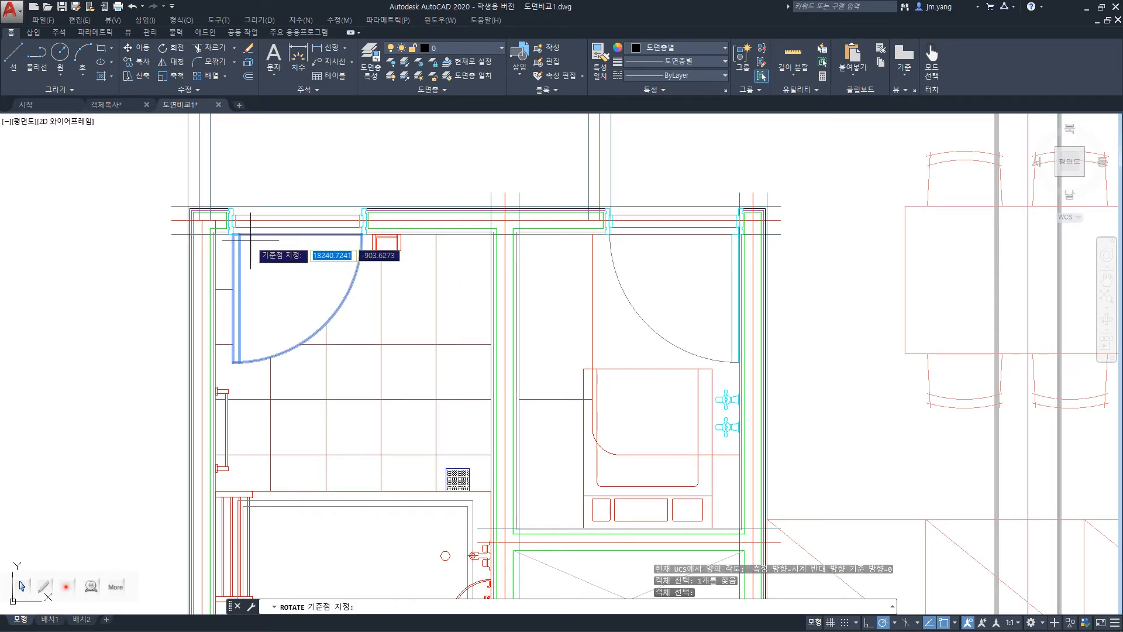
pyautogui.click(232, 234)
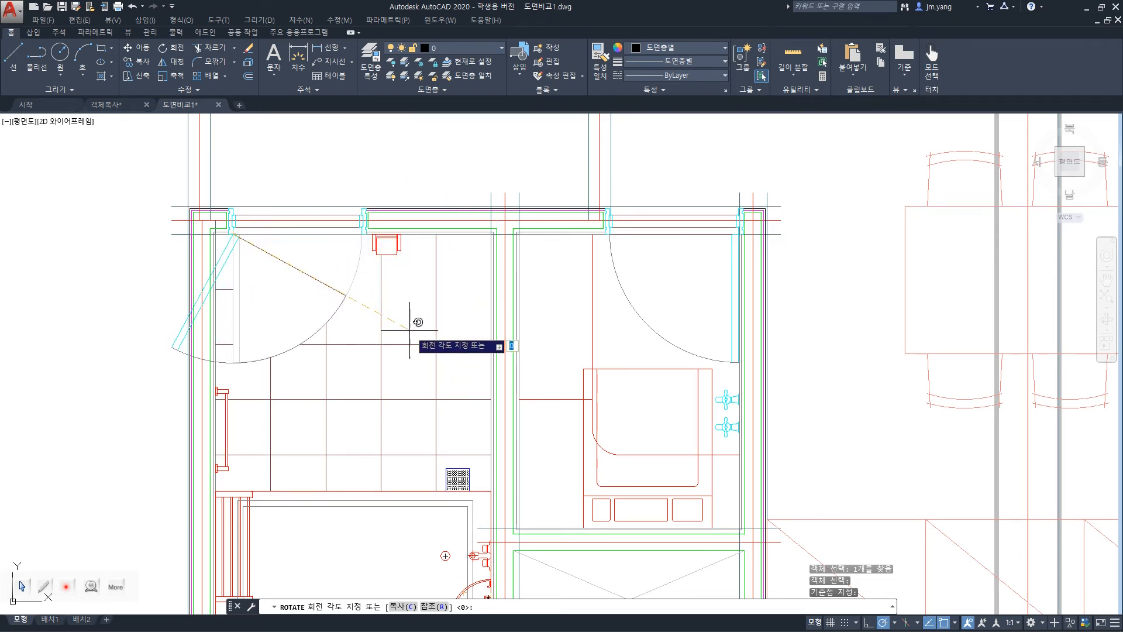
pyautogui.press('Escape')
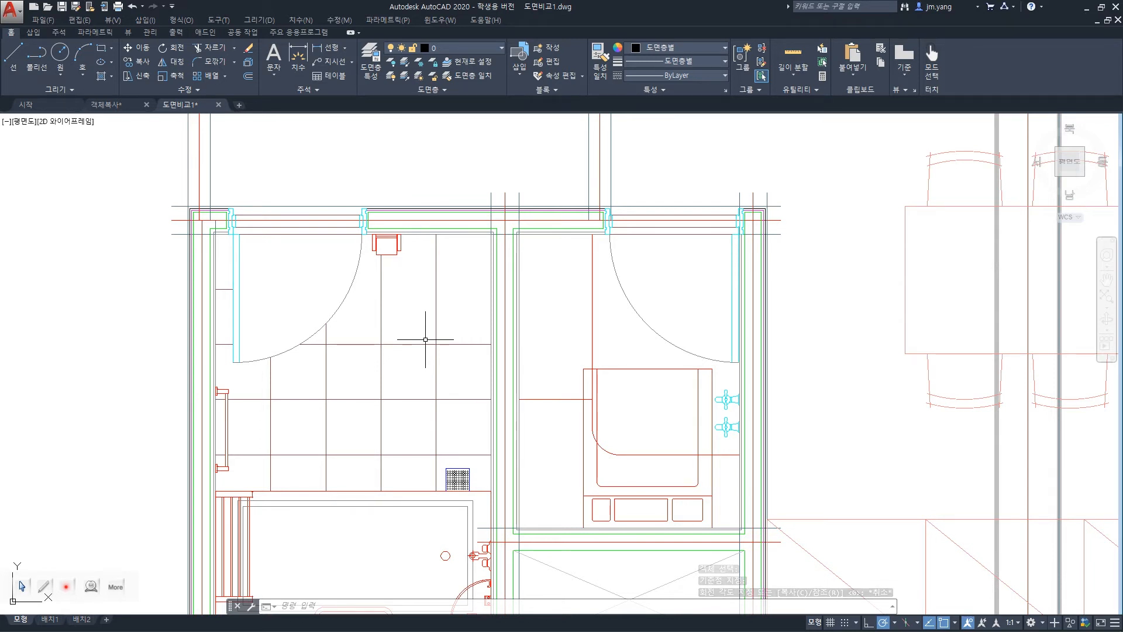
# Switch to the PowerPoint slide show with the object transformation commands.
pyautogui.hotkey('alt', 'Tab')
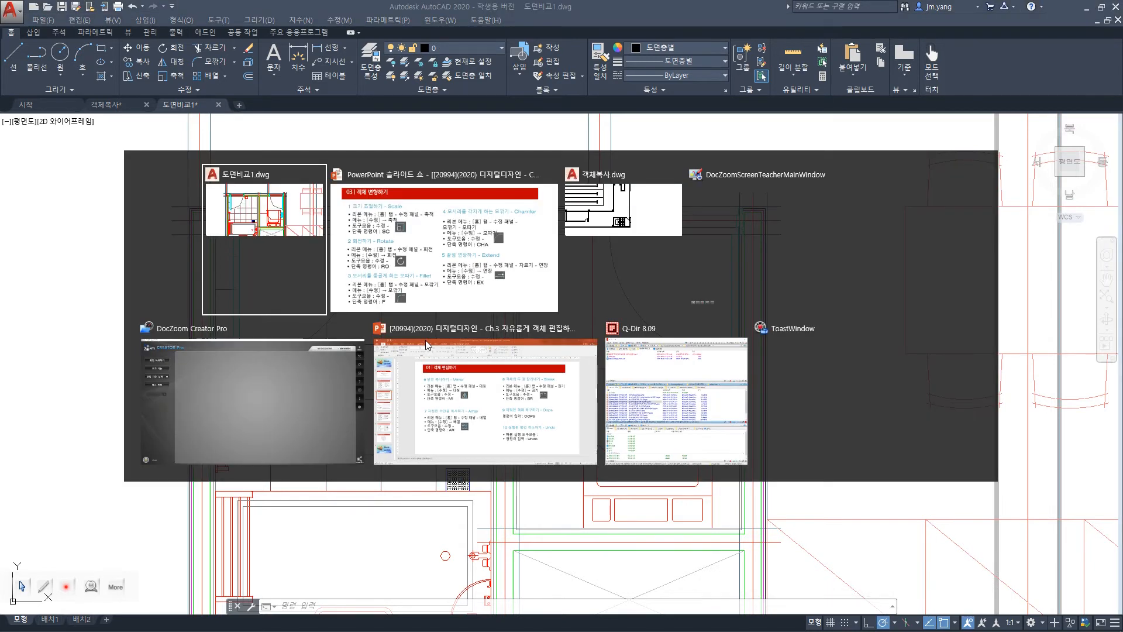
pyautogui.hotkey('alt', 'Tab')
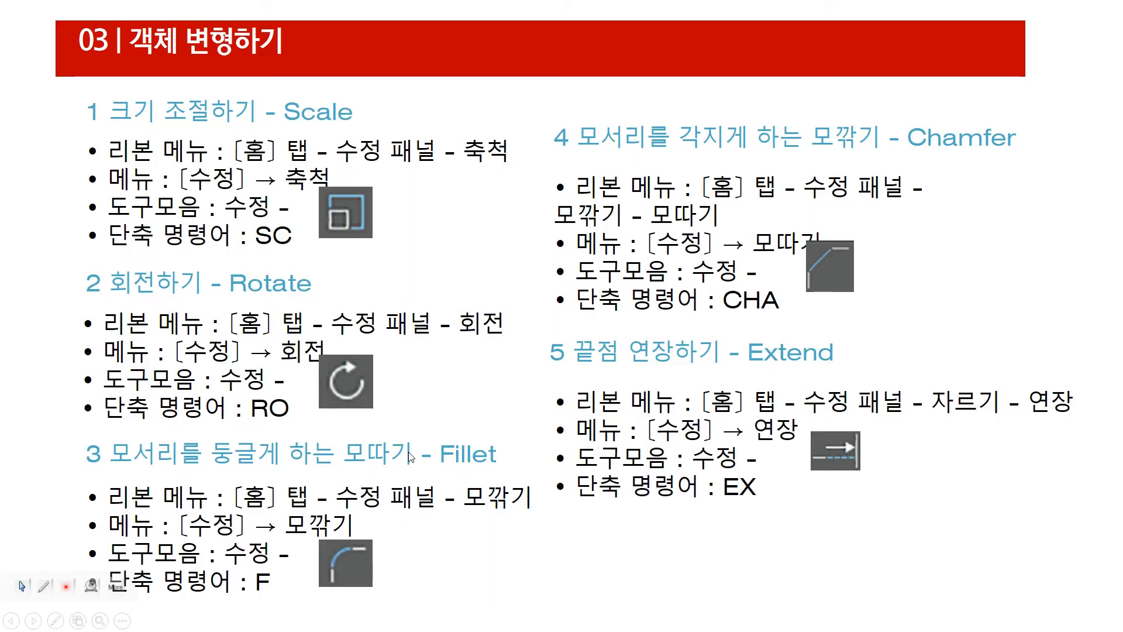
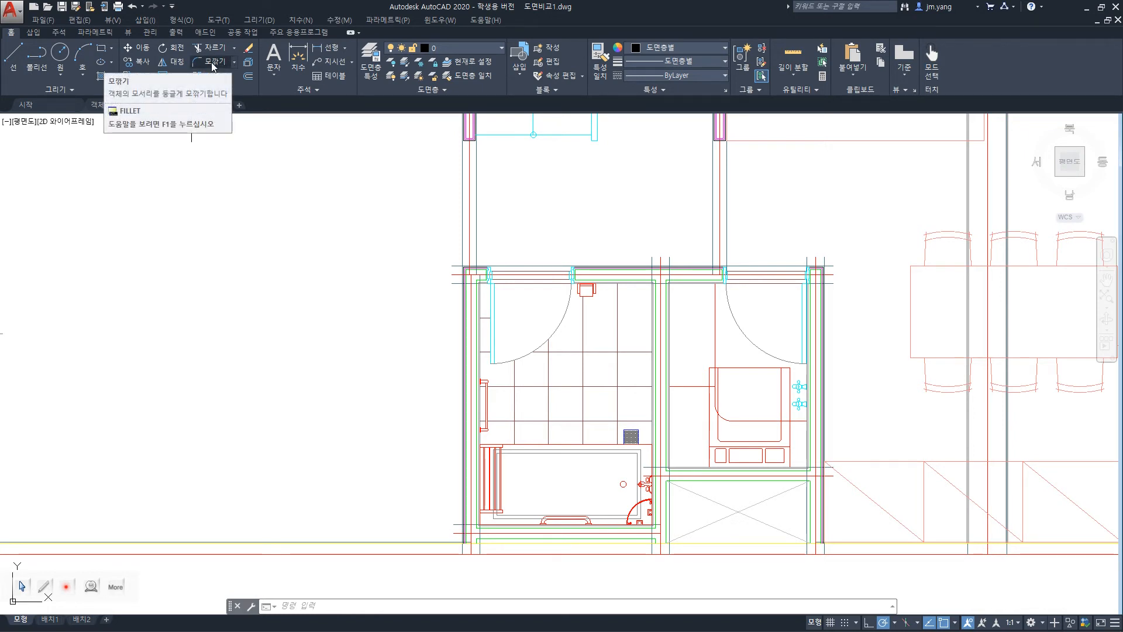
# Look up the Fillet command among the modify commands.
pyautogui.click(339, 20)
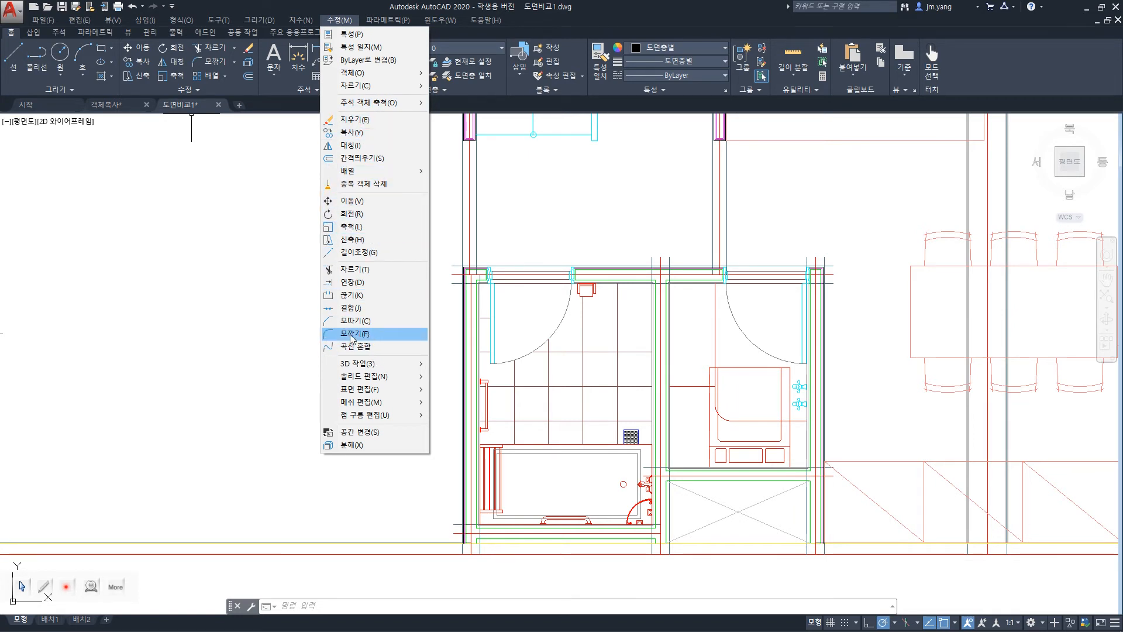
pyautogui.press('Escape')
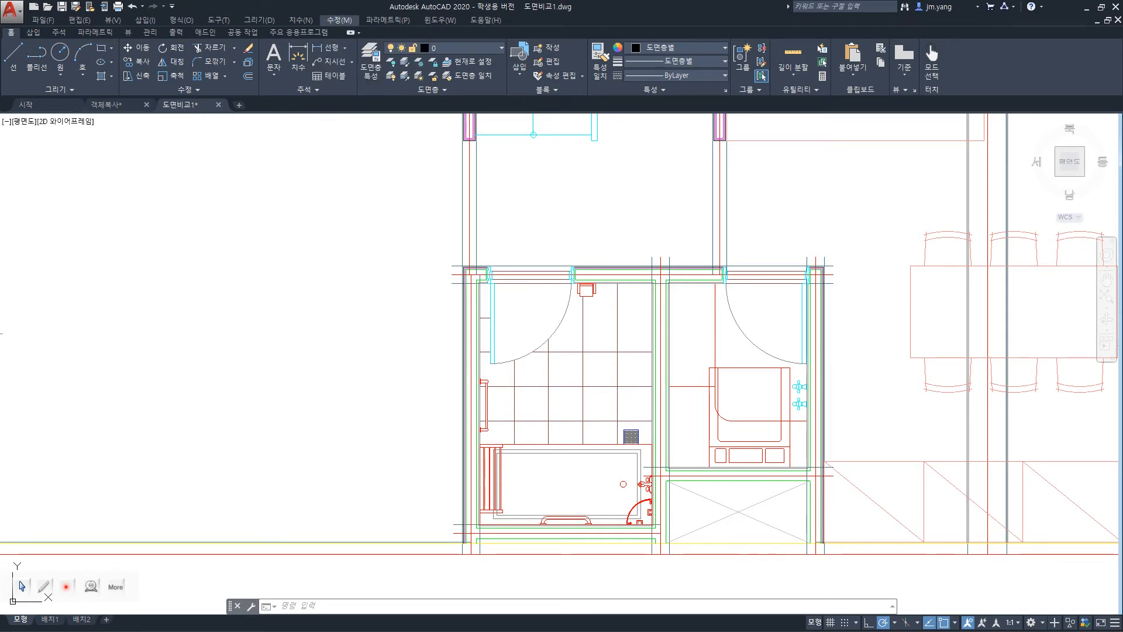
pyautogui.rightClick(287, 335)
pyautogui.press('Escape')
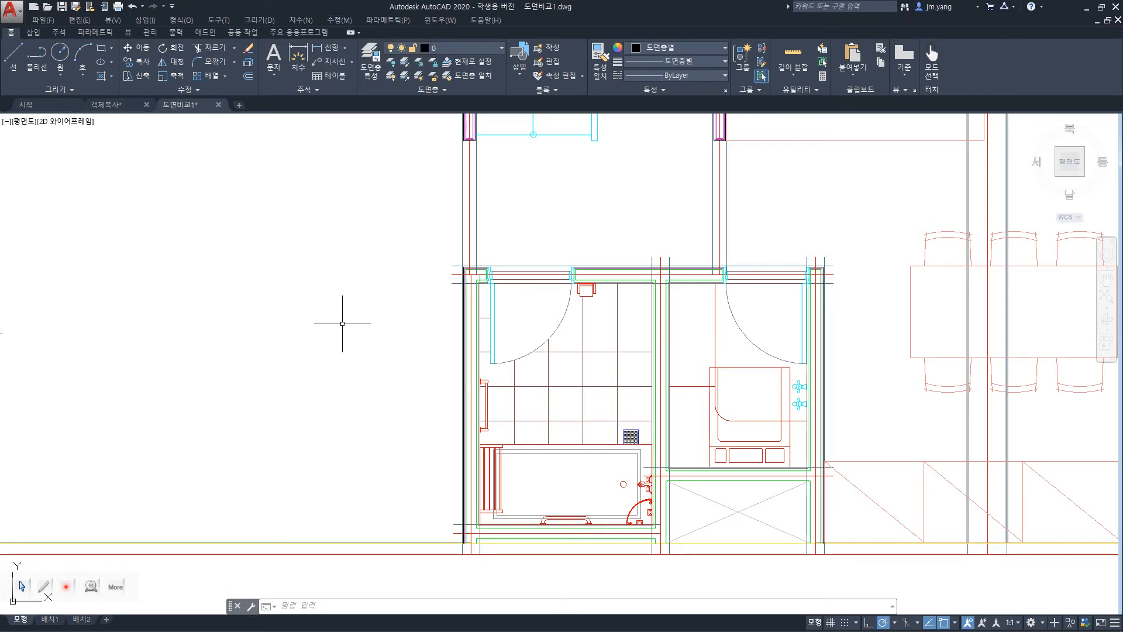
# Try to fillet the dining table's upper-left corner with radius 0, picking its top and left edges.
pyautogui.write('f')
pyautogui.press('Return')
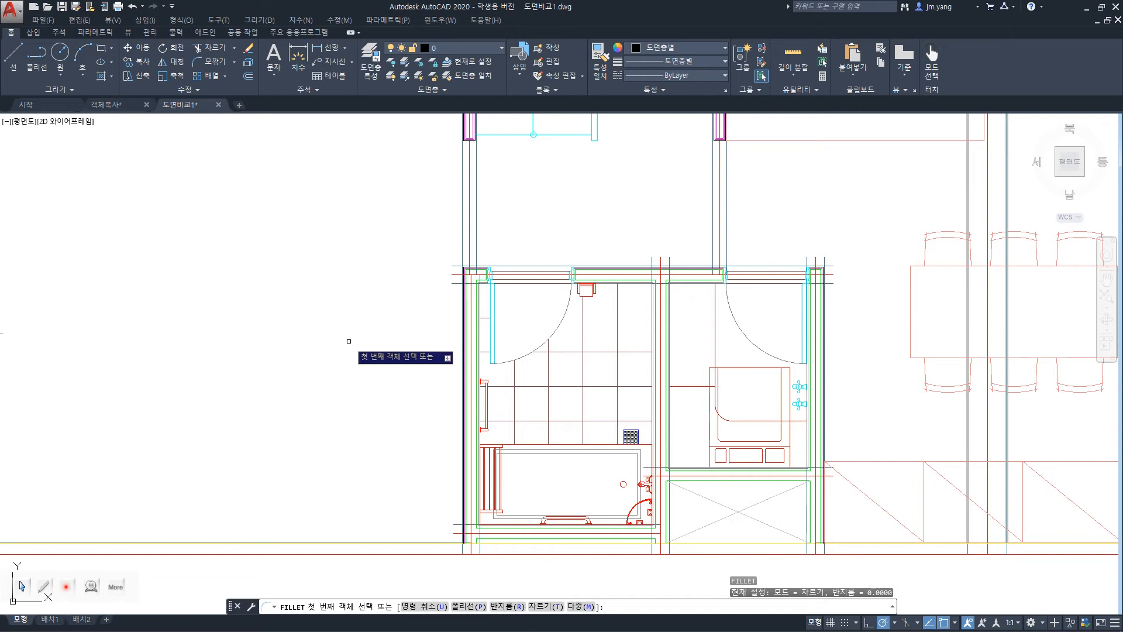
pyautogui.click(945, 267)
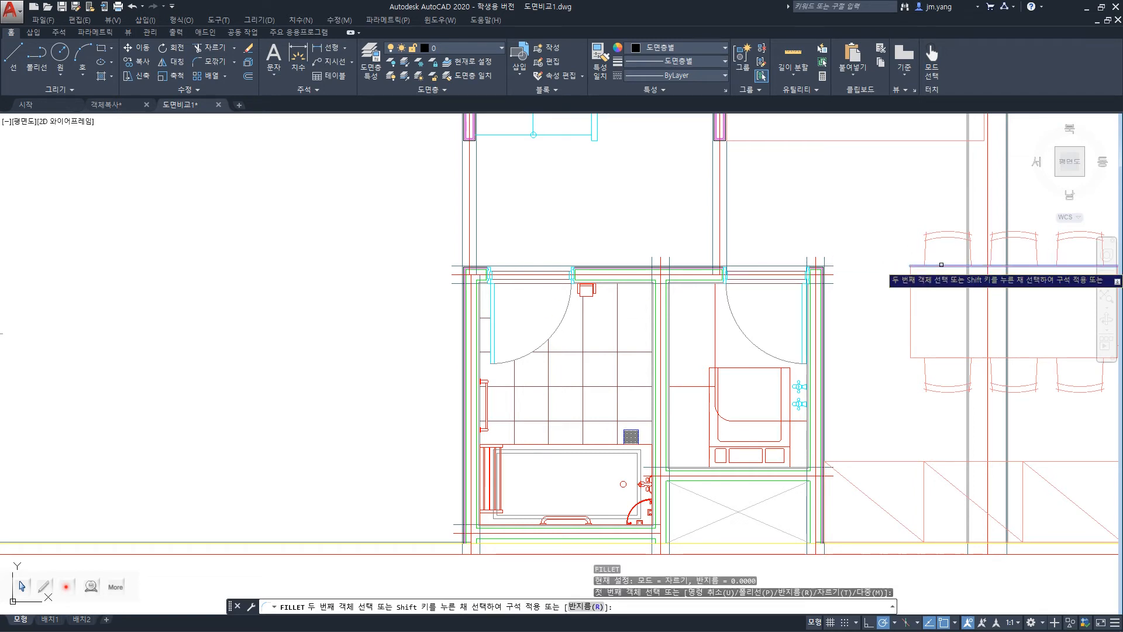
pyautogui.click(910, 286)
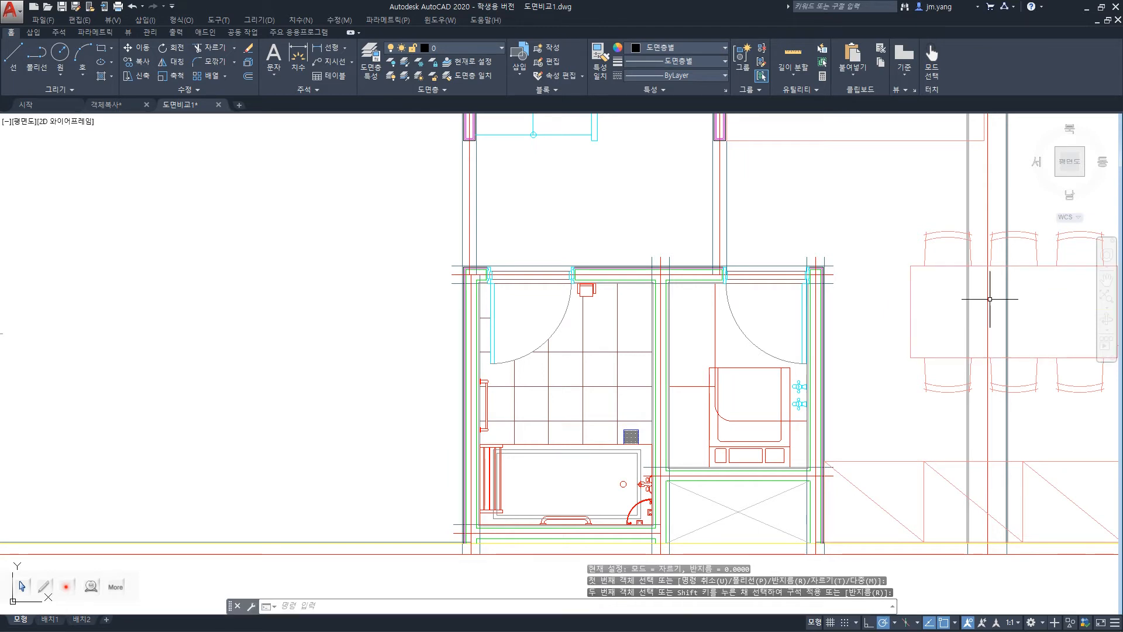
# Repeat the zero-radius Fillet between the dining table's top and left edges.
pyautogui.scroll(6, 967, 295)
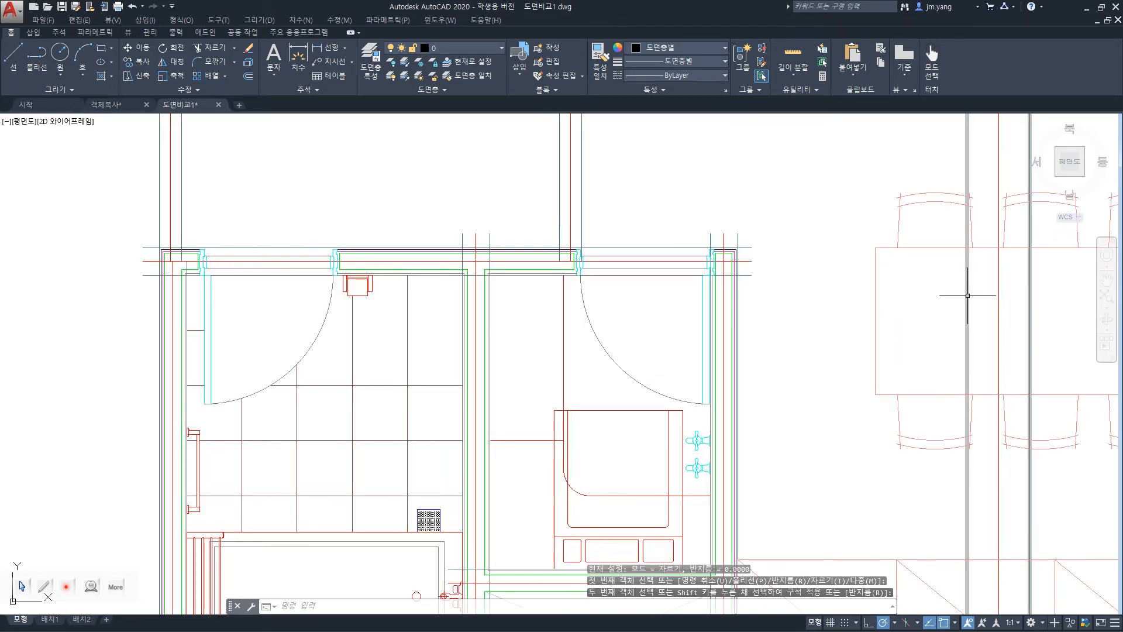
pyautogui.scroll(-5, 968, 296)
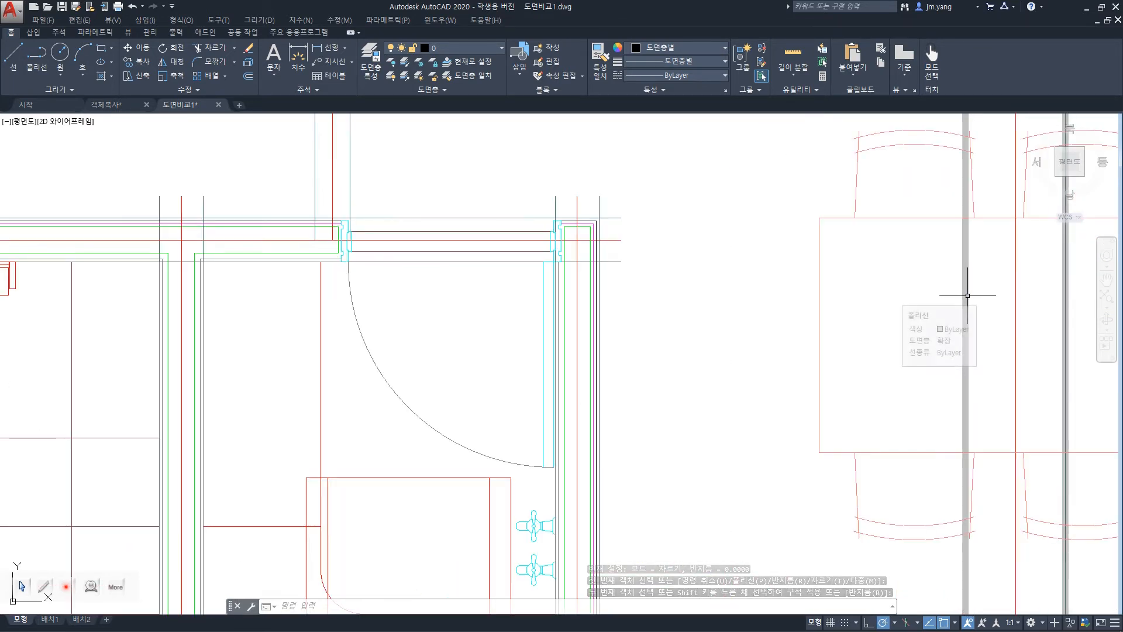
pyautogui.scroll(2, 967, 296)
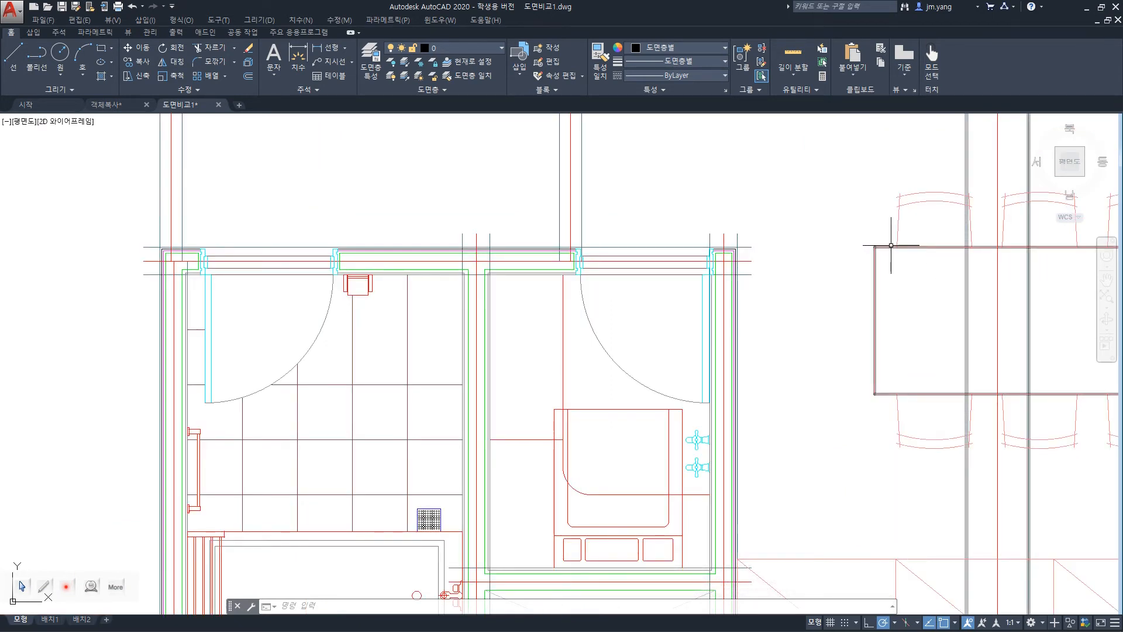
pyautogui.scroll(-4, 960, 308)
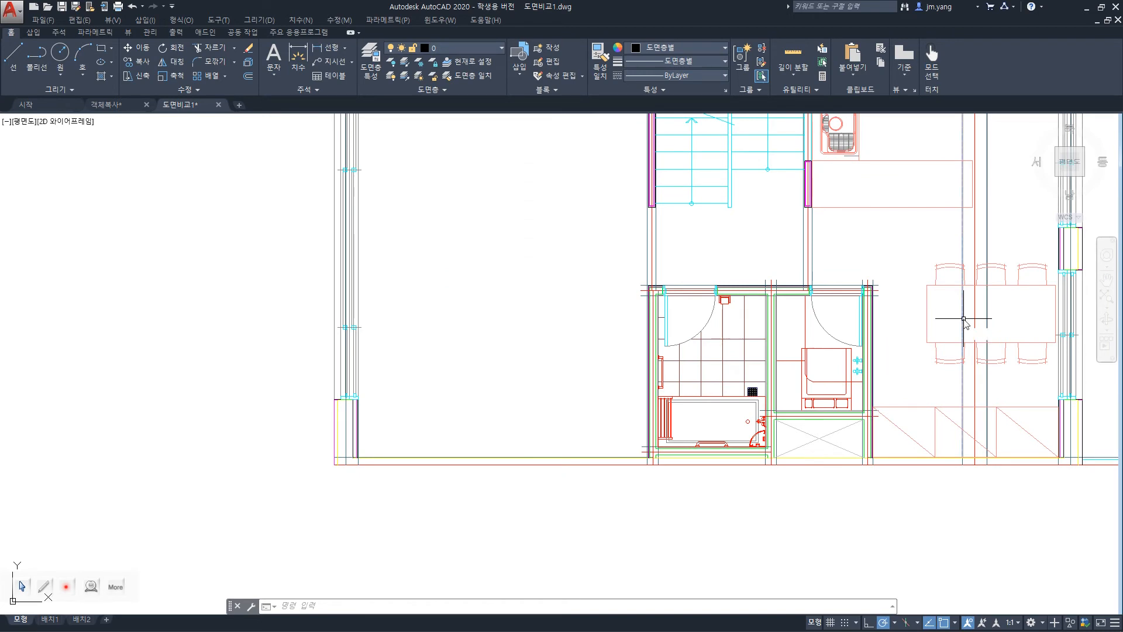
pyautogui.write('z')
pyautogui.press('Return')
pyautogui.click(887, 249)
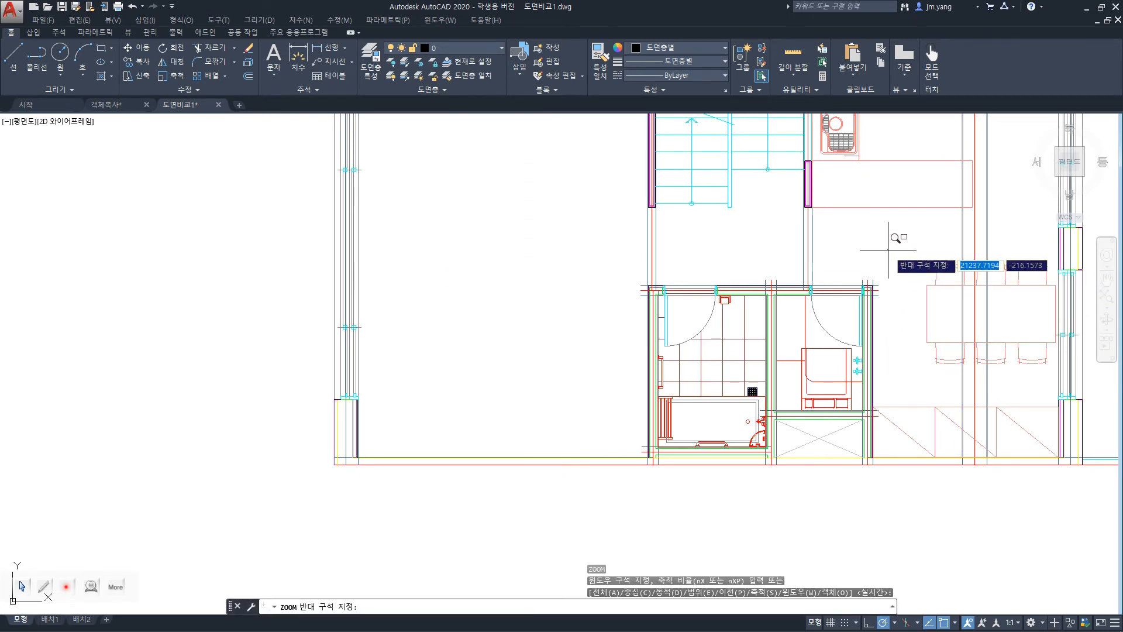
pyautogui.click(1084, 391)
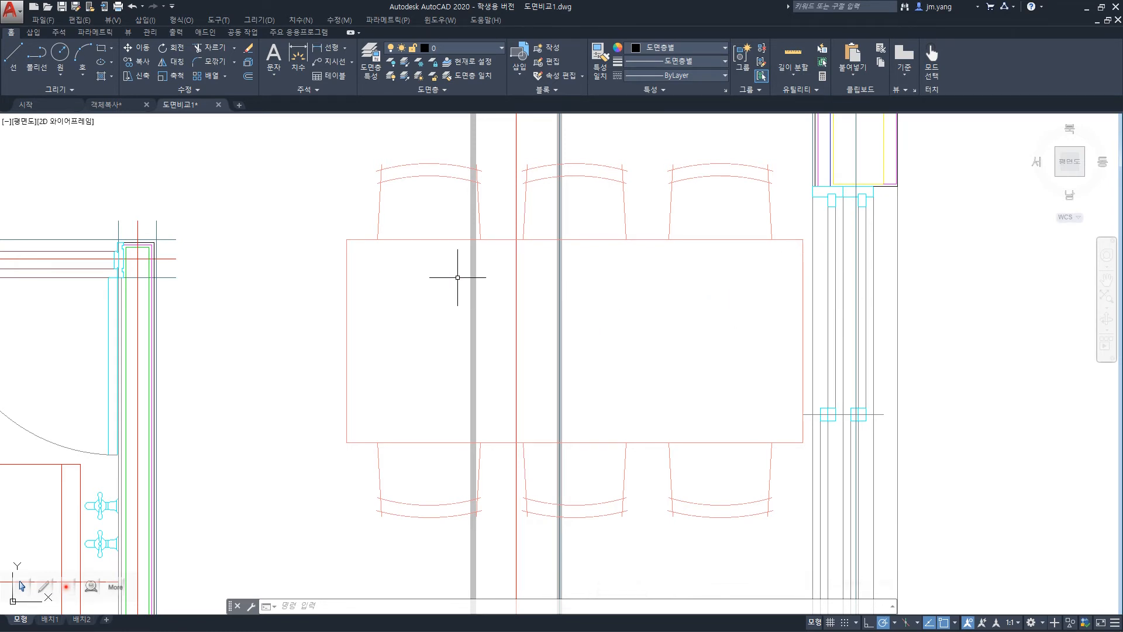
pyautogui.write('f')
pyautogui.press('Return')
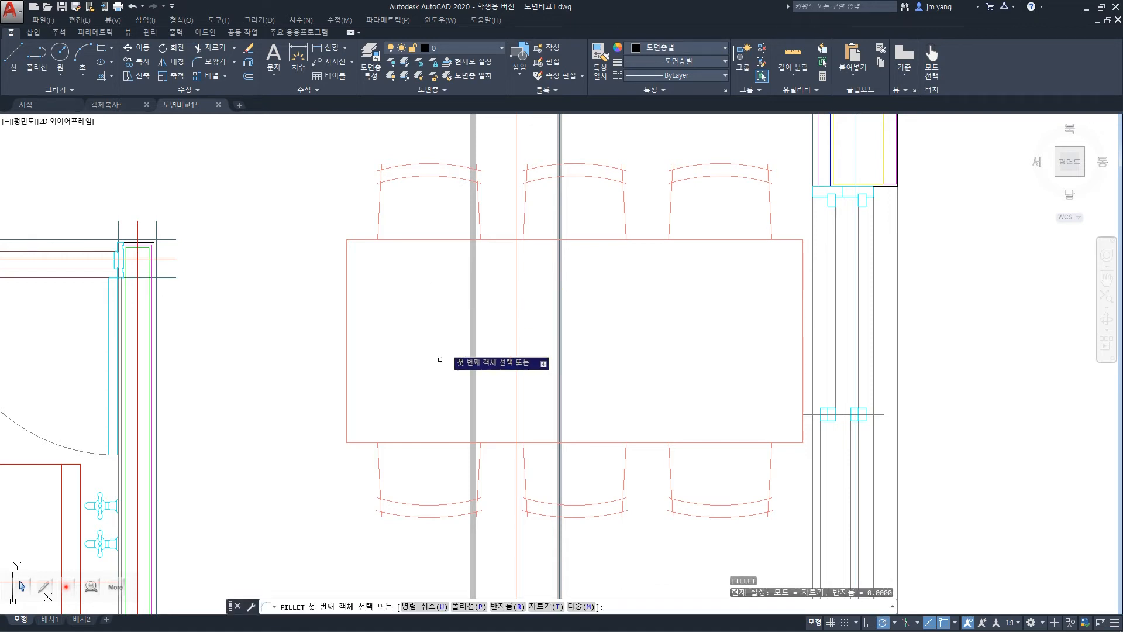
pyautogui.click(356, 240)
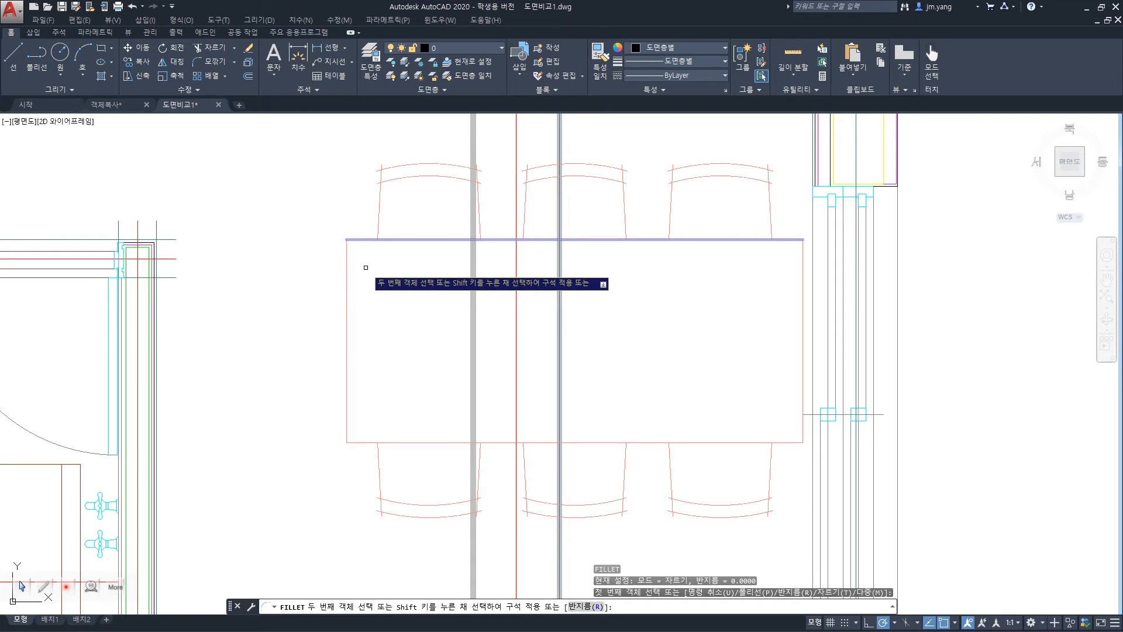
pyautogui.click(346, 261)
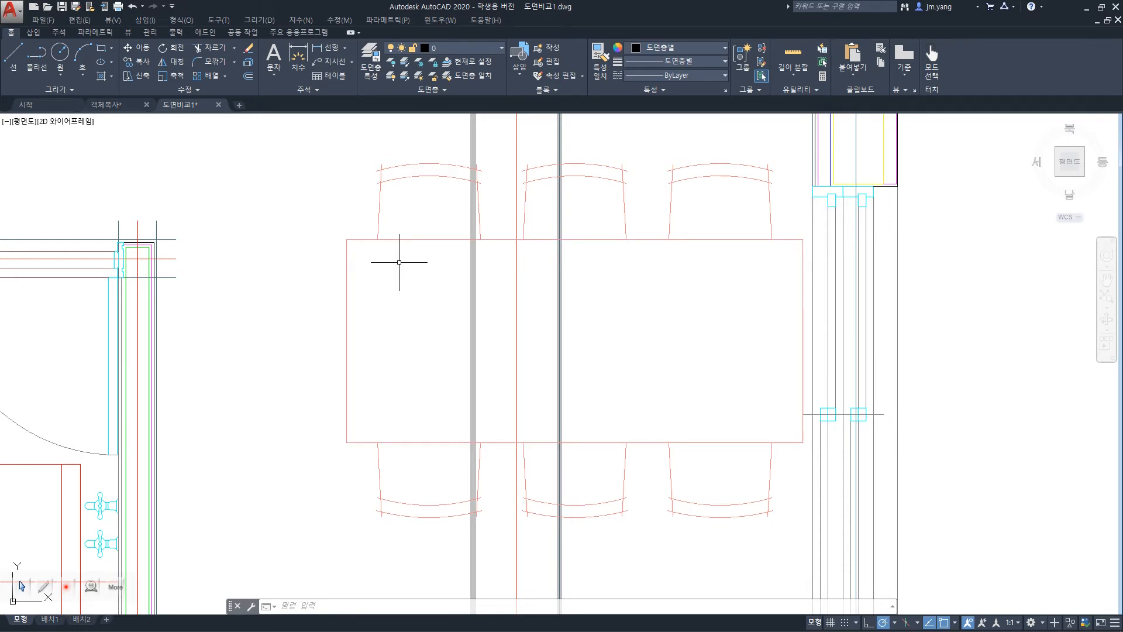
# Fillet the dining table's upper-left corner with a radius of 50.
pyautogui.write('R')
pyautogui.press('BackSpace')
pyautogui.write('F')
pyautogui.press('space')
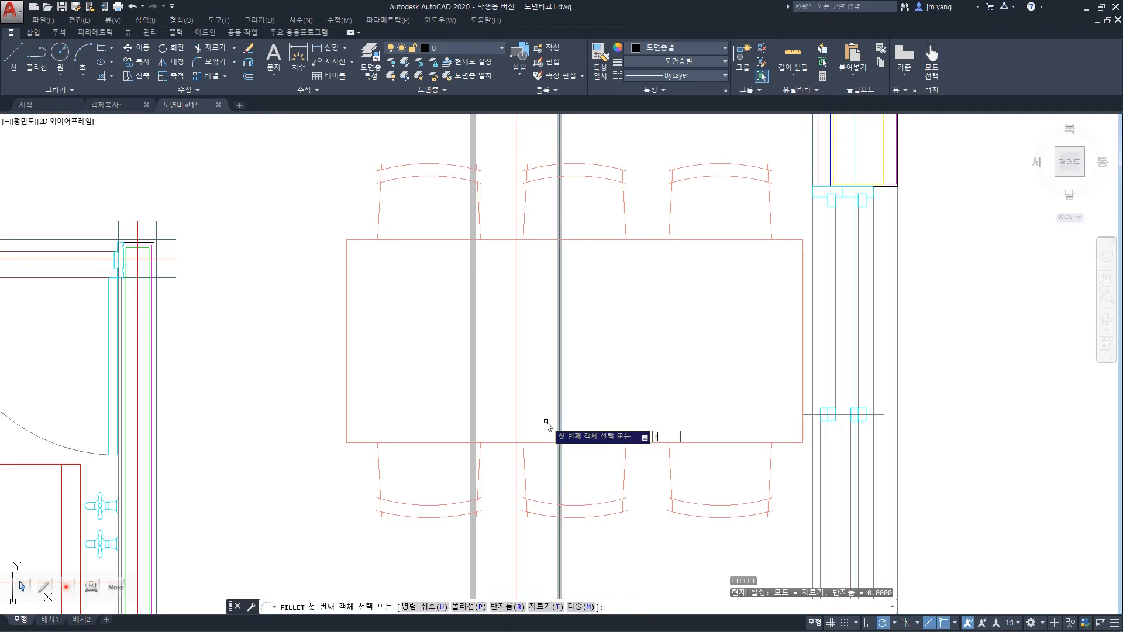
pyautogui.write('r')
pyautogui.press('Return')
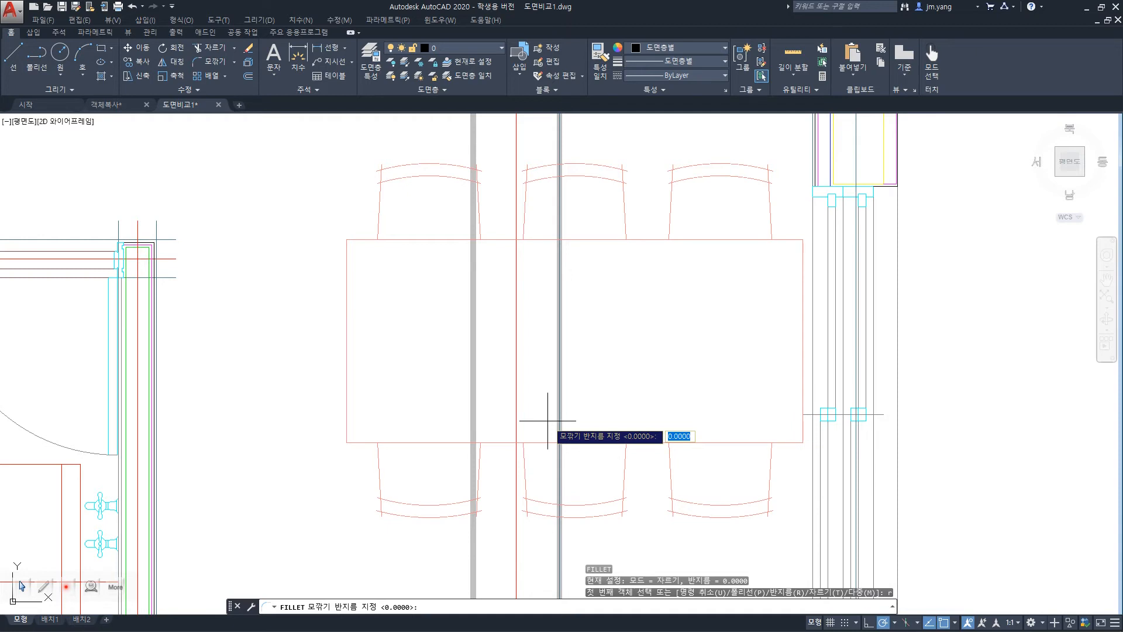
pyautogui.write('50')
pyautogui.press('Return')
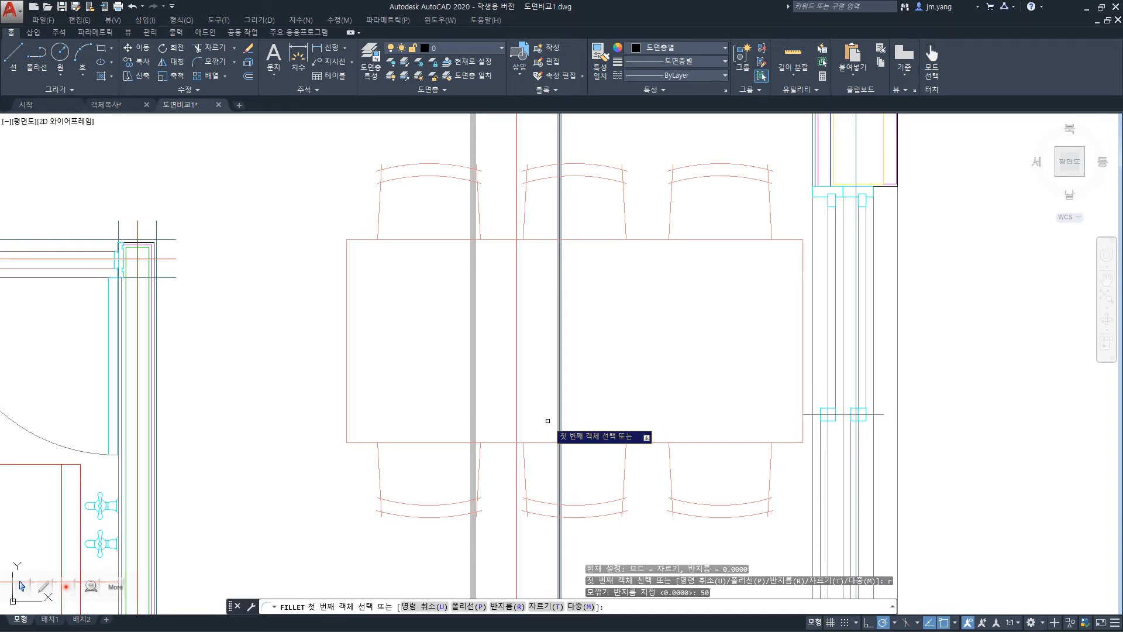
pyautogui.click(362, 239)
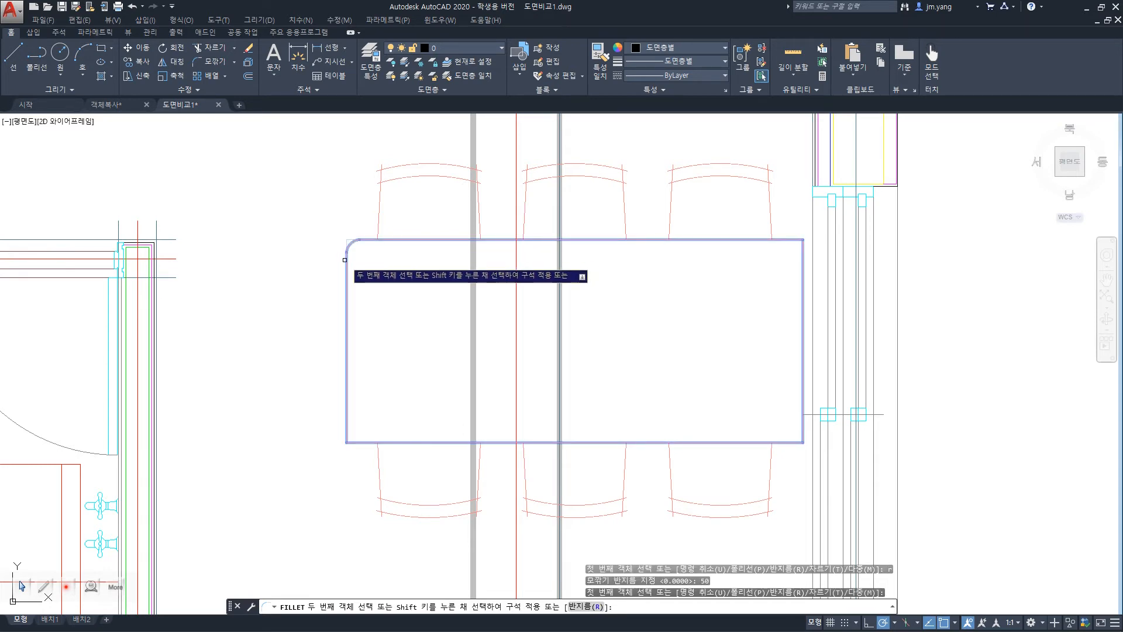
pyautogui.click(344, 260)
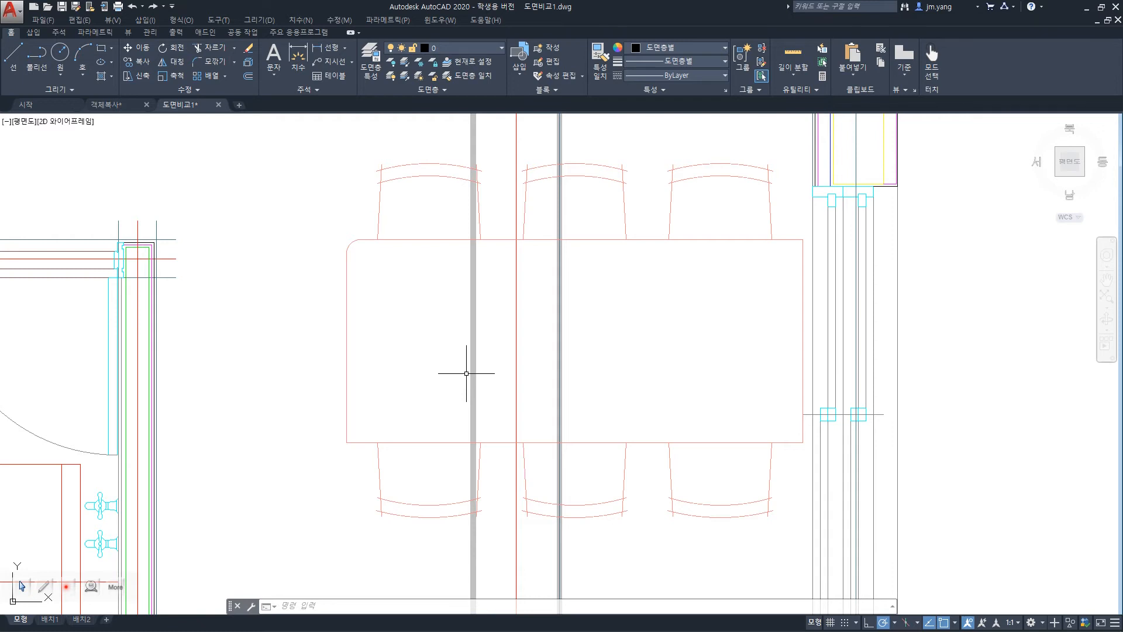
# Fillet all corners of the dining table at once with the Polyline option and radius 50.
pyautogui.write('f')
pyautogui.press('Return')
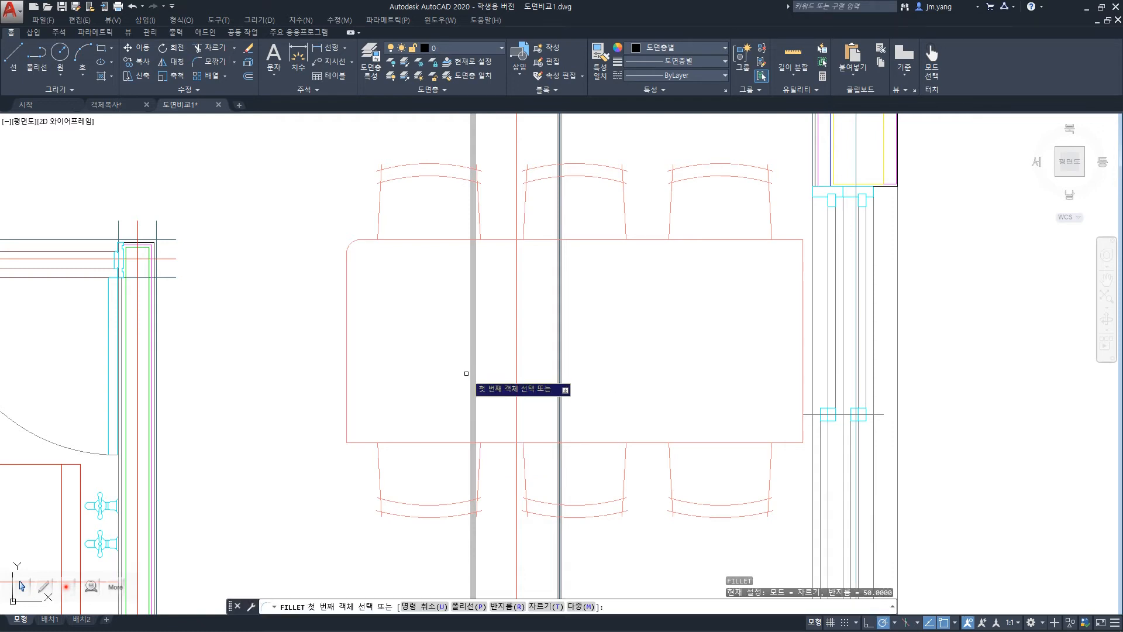
pyautogui.click(476, 606)
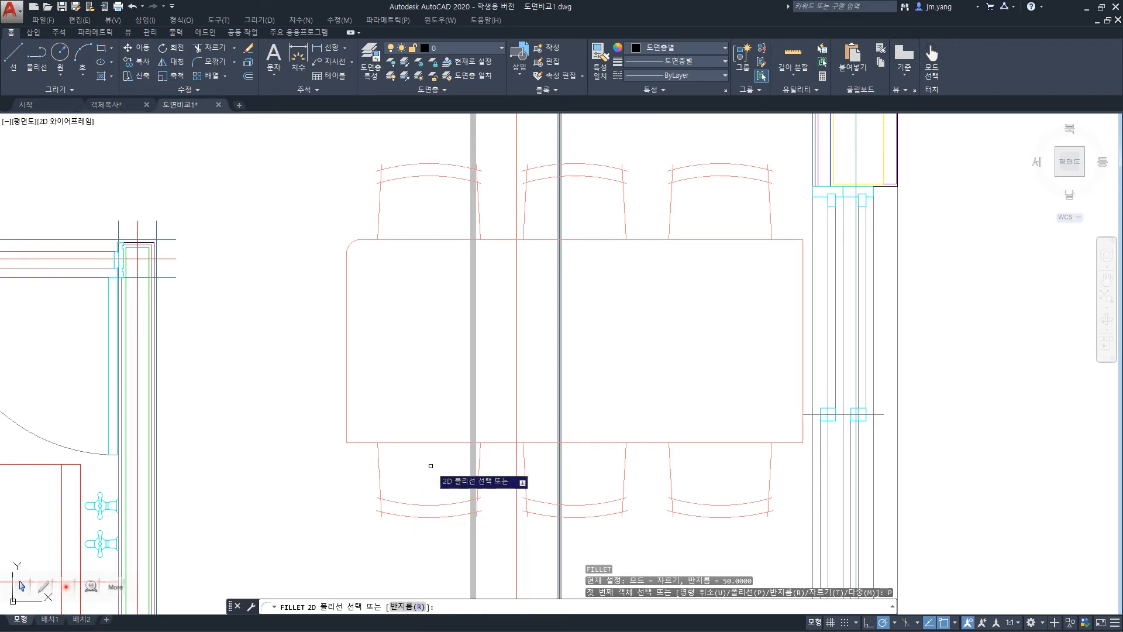
pyautogui.click(398, 440)
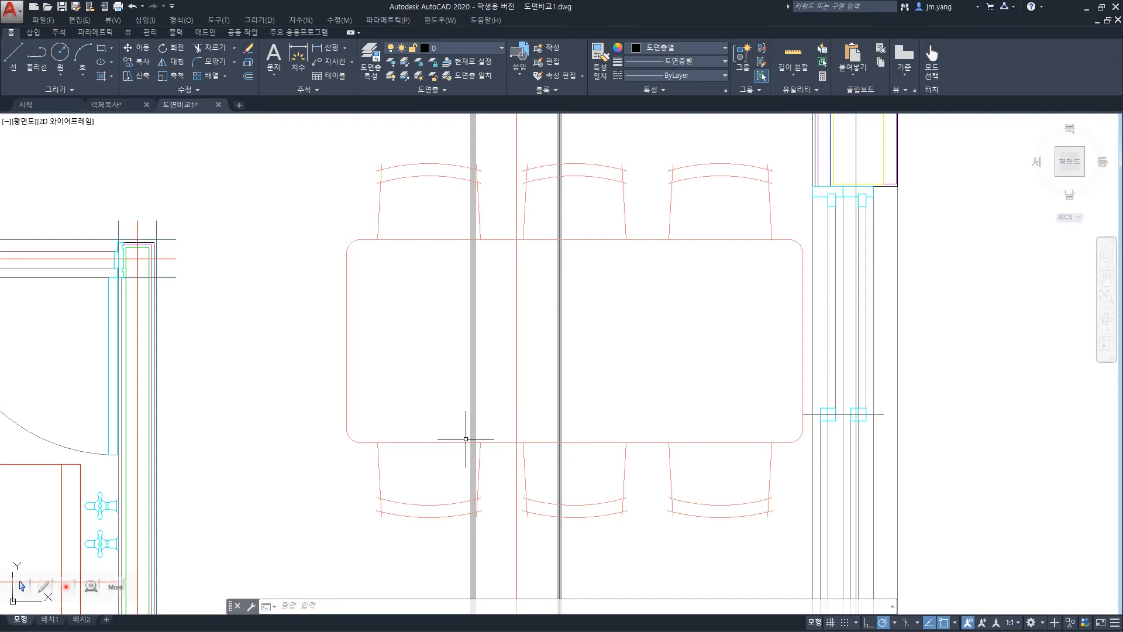
# Undo the polyline fillet and the single-corner fillet on the dining table.
pyautogui.write('f')
pyautogui.press('space')
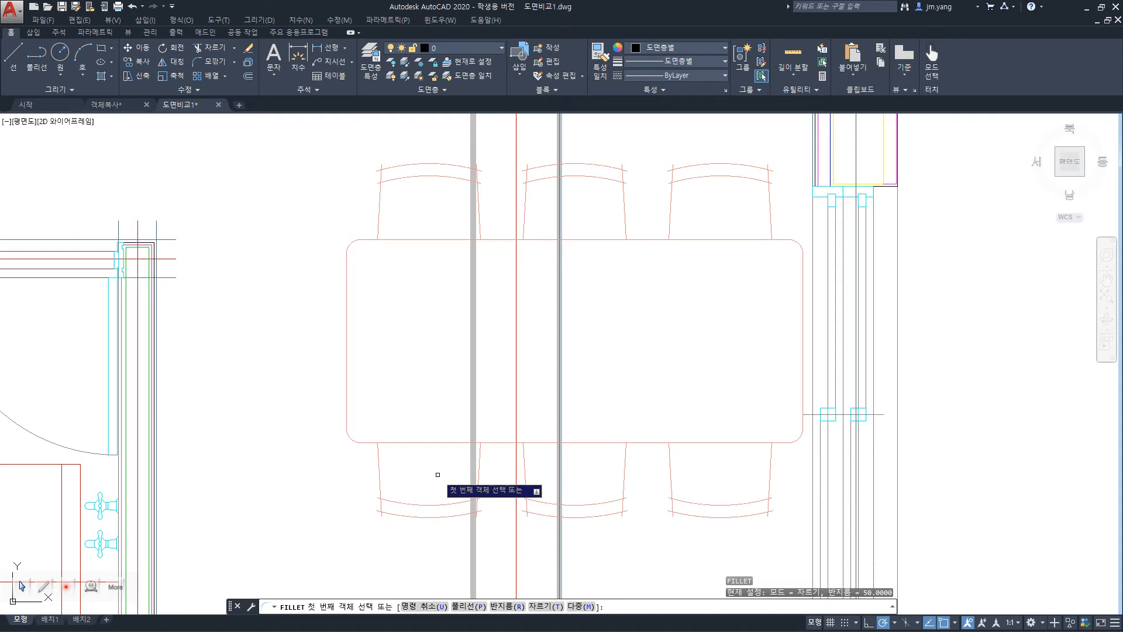
pyautogui.press('Escape')
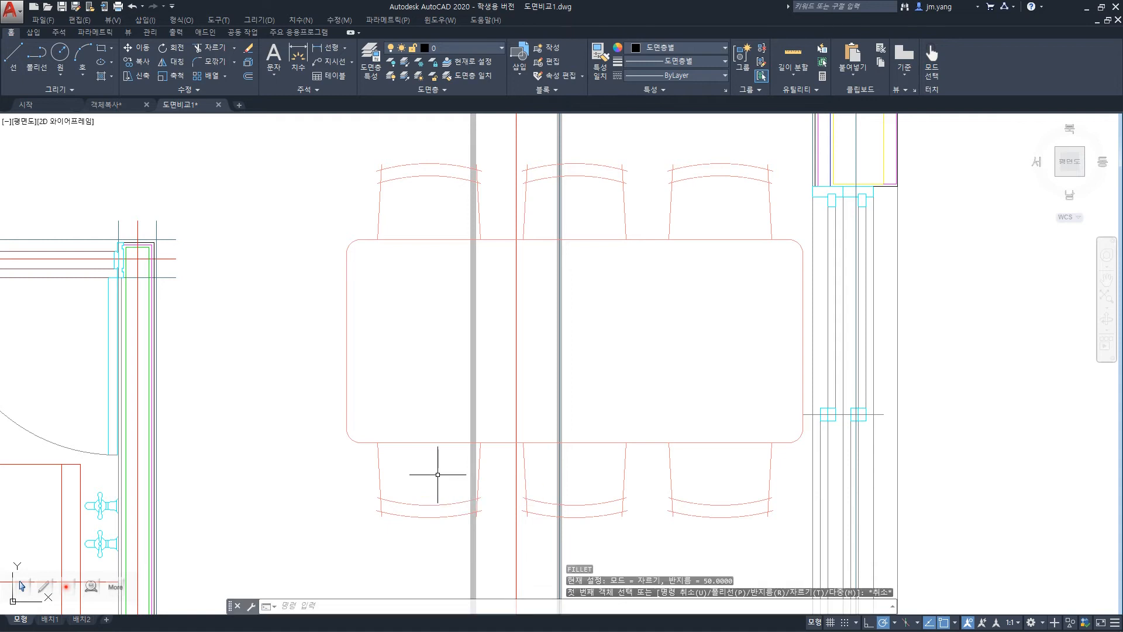
pyautogui.hotkey('ctrl', 'z')
pyautogui.hotkey('ctrl', 'z')
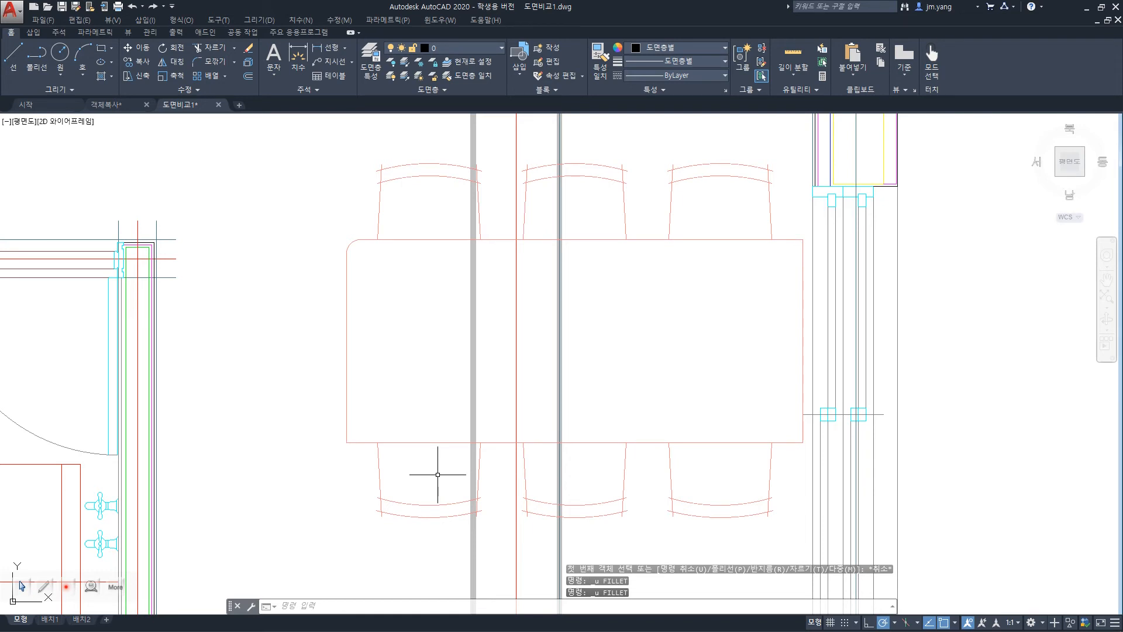
pyautogui.hotkey('ctrl', 'z')
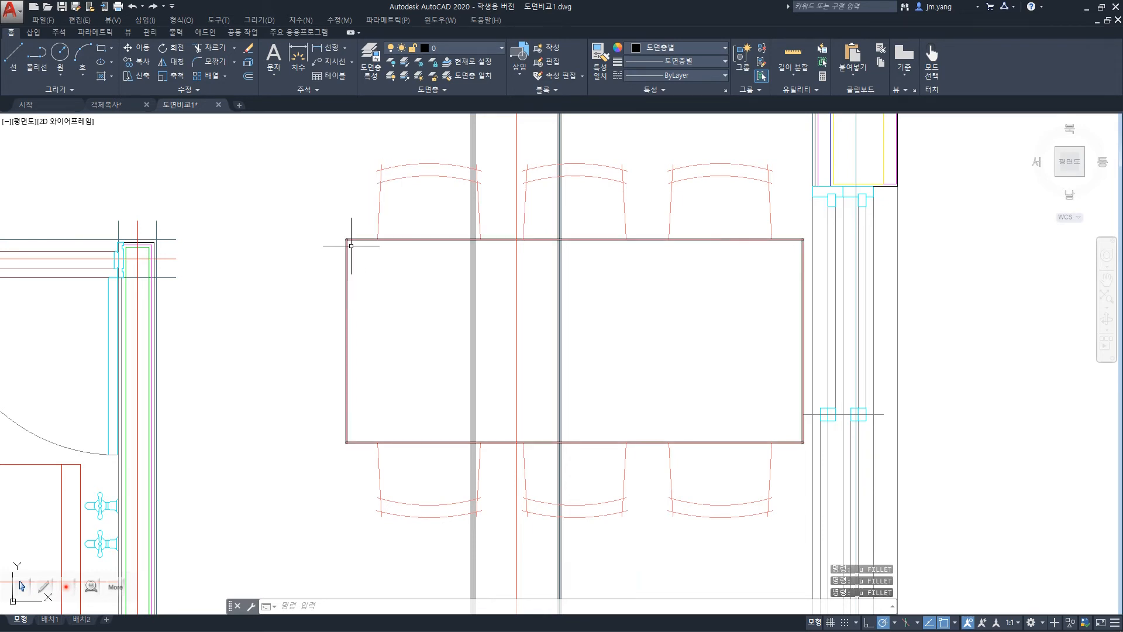
# Fillet the dining table's upper-left corner with radius 50 and the No trim option, keeping the original edges.
pyautogui.write('f')
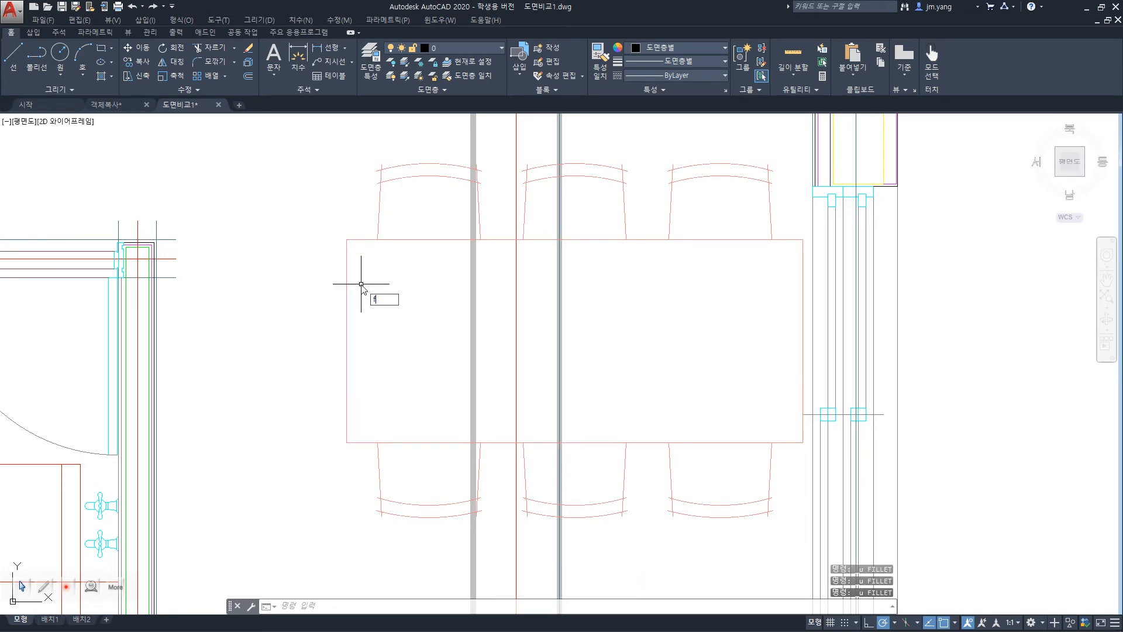
pyautogui.press('Return')
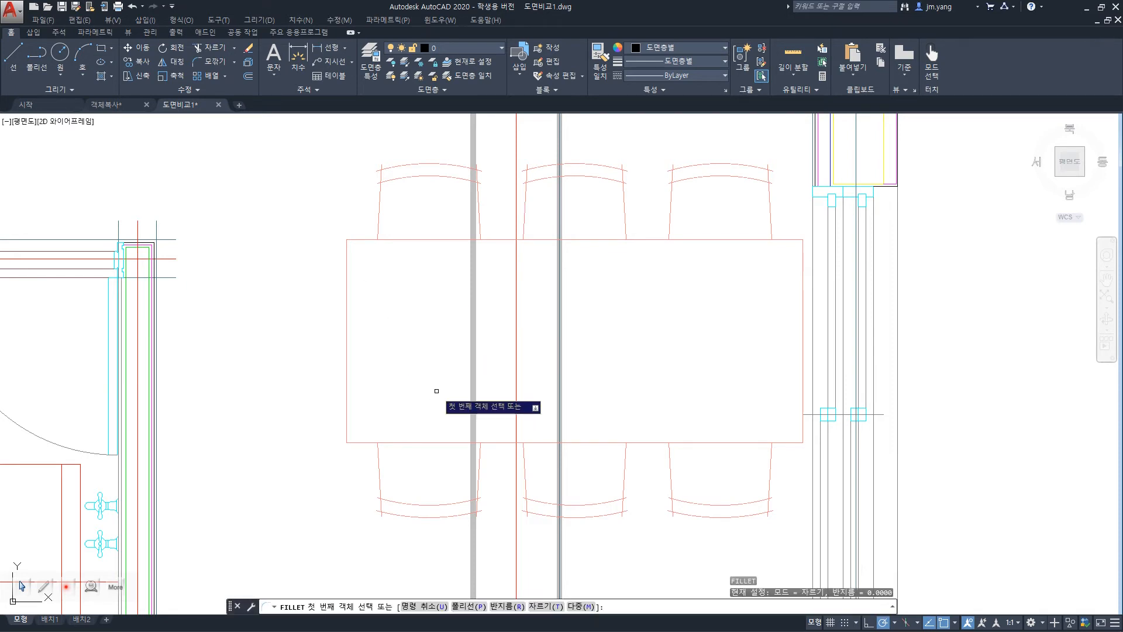
pyautogui.click(505, 606)
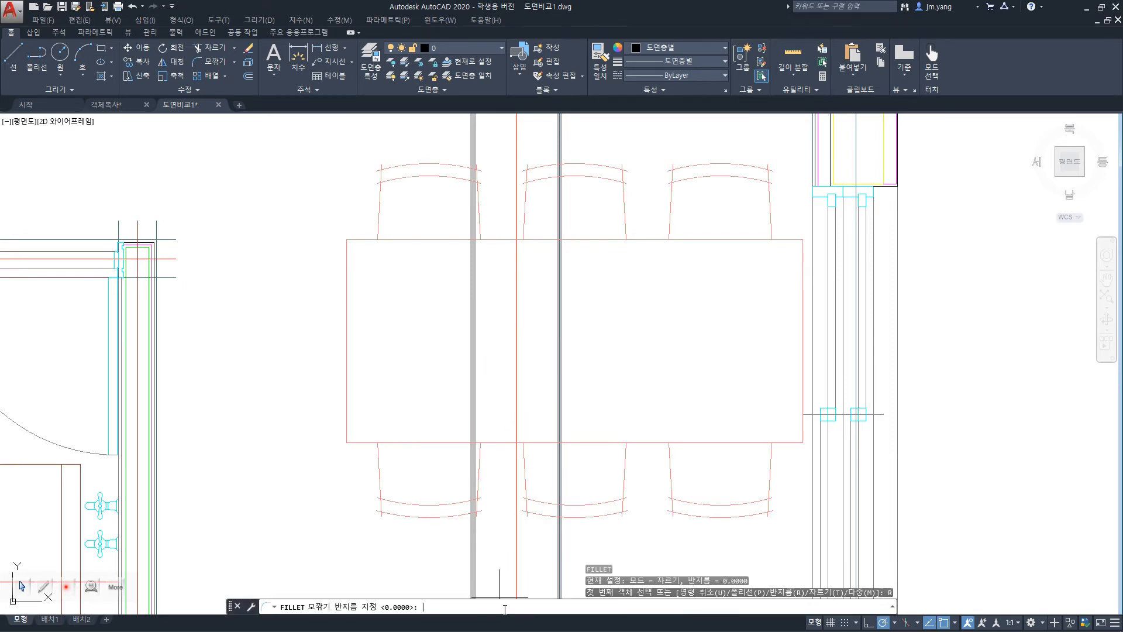
pyautogui.press('Return')
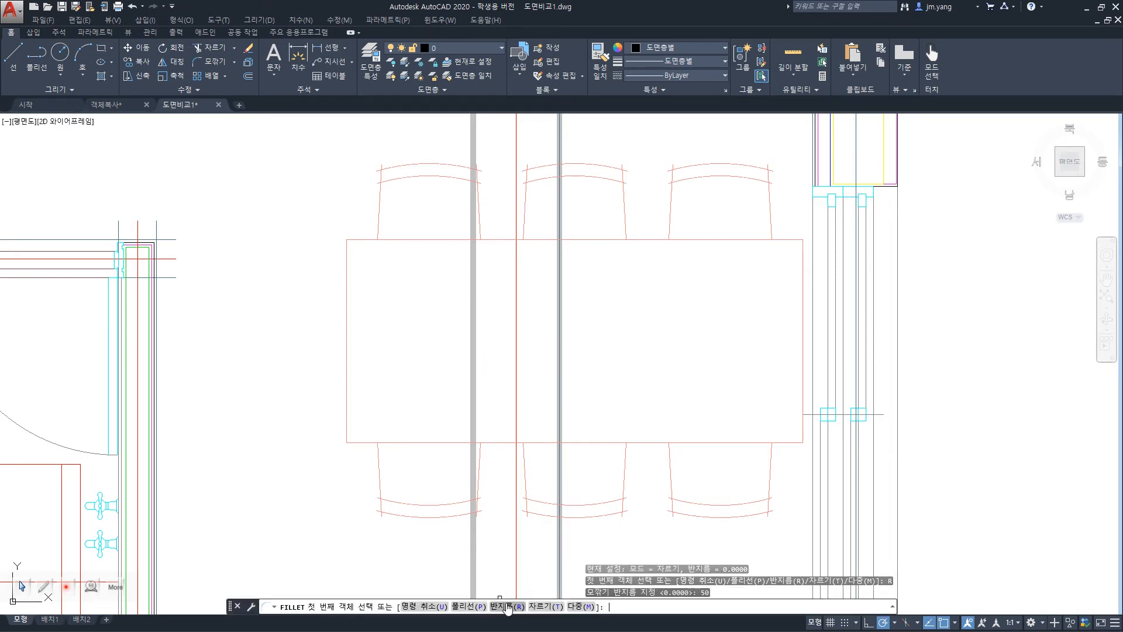
pyautogui.click(545, 607)
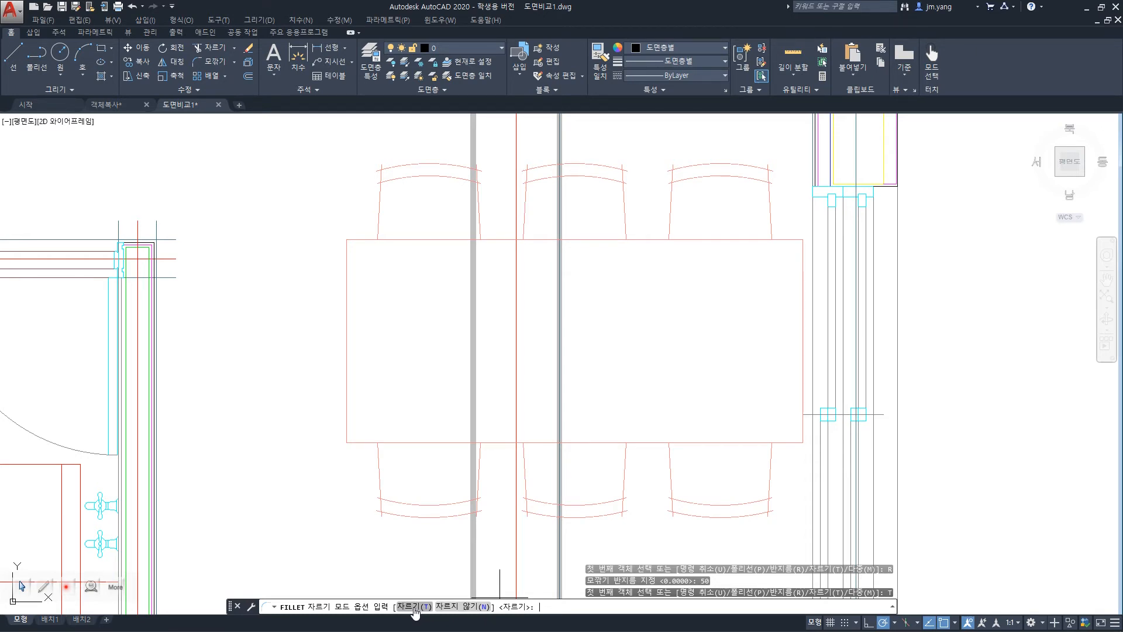
pyautogui.click(465, 607)
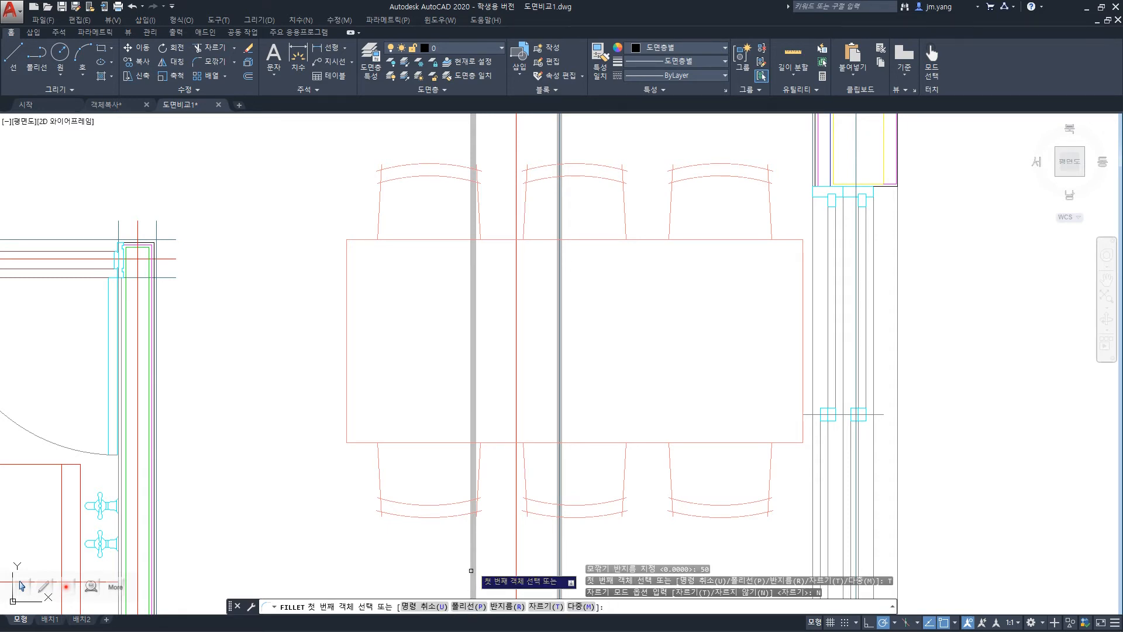
pyautogui.click(362, 240)
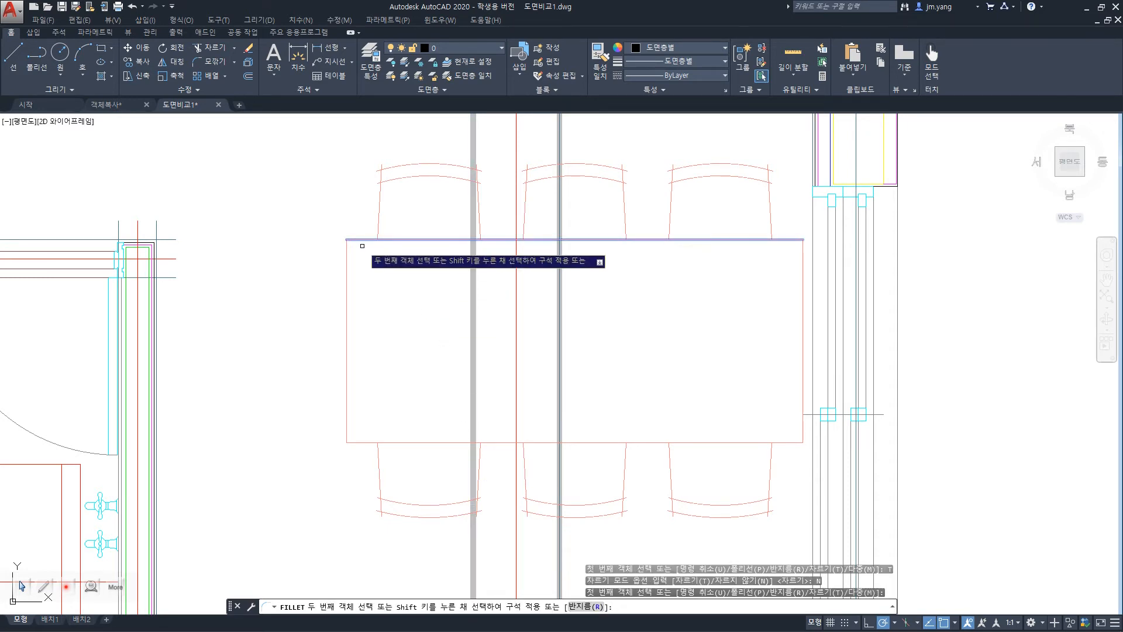
pyautogui.click(345, 270)
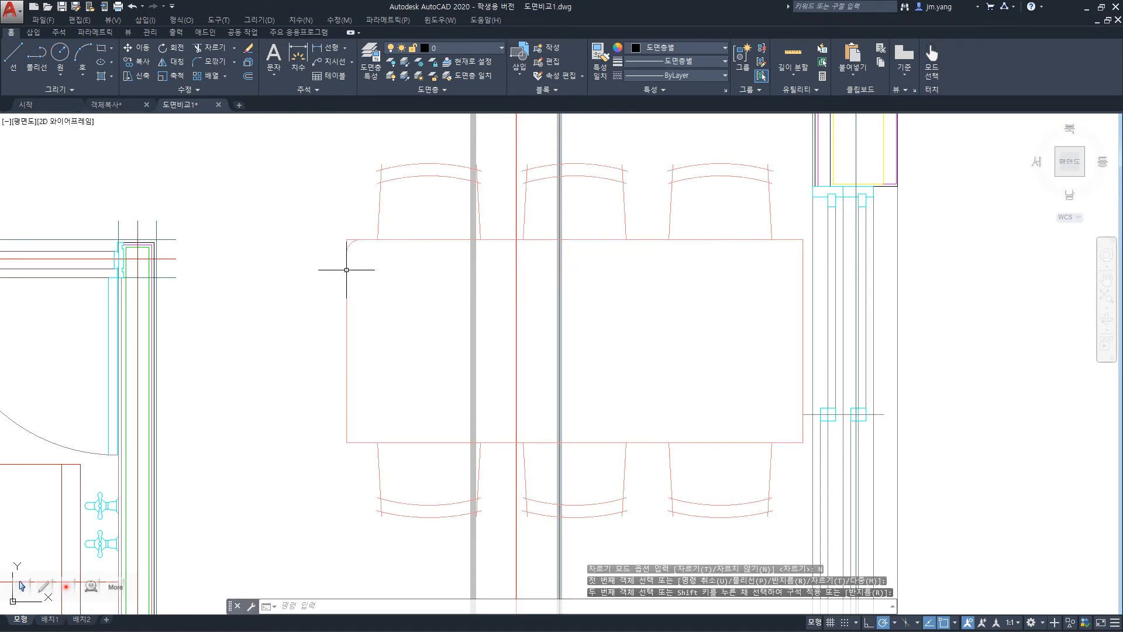
# Examine the dining table's upper-left corner, where the fillet arc meets the untrimmed original edges.
pyautogui.scroll(6, 349, 242)
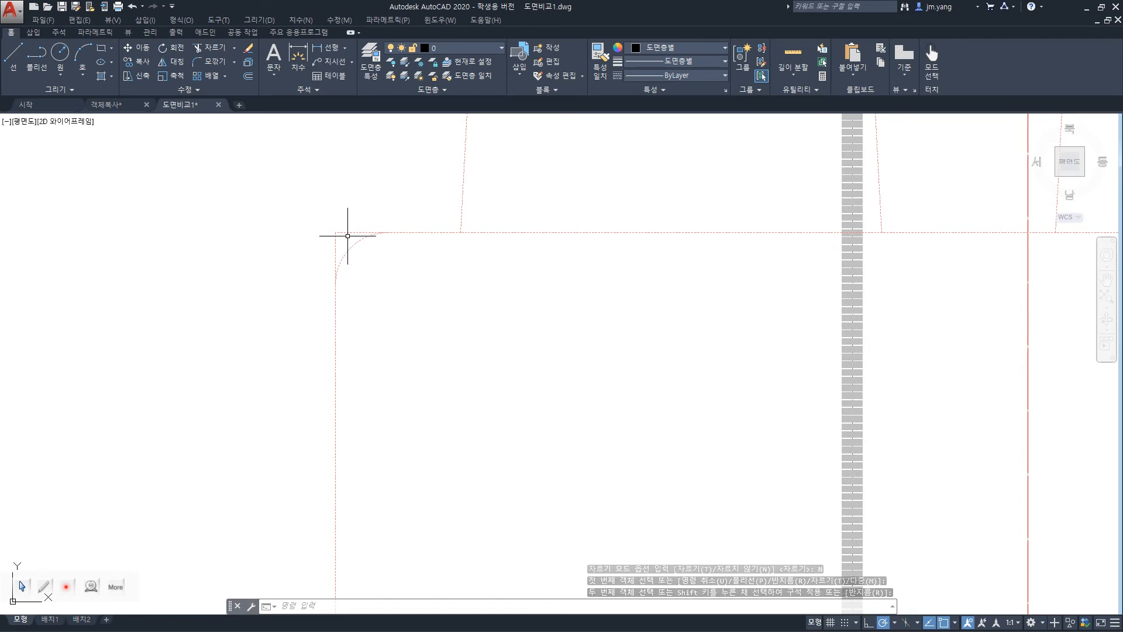
pyautogui.press('Return')
pyautogui.press('Escape')
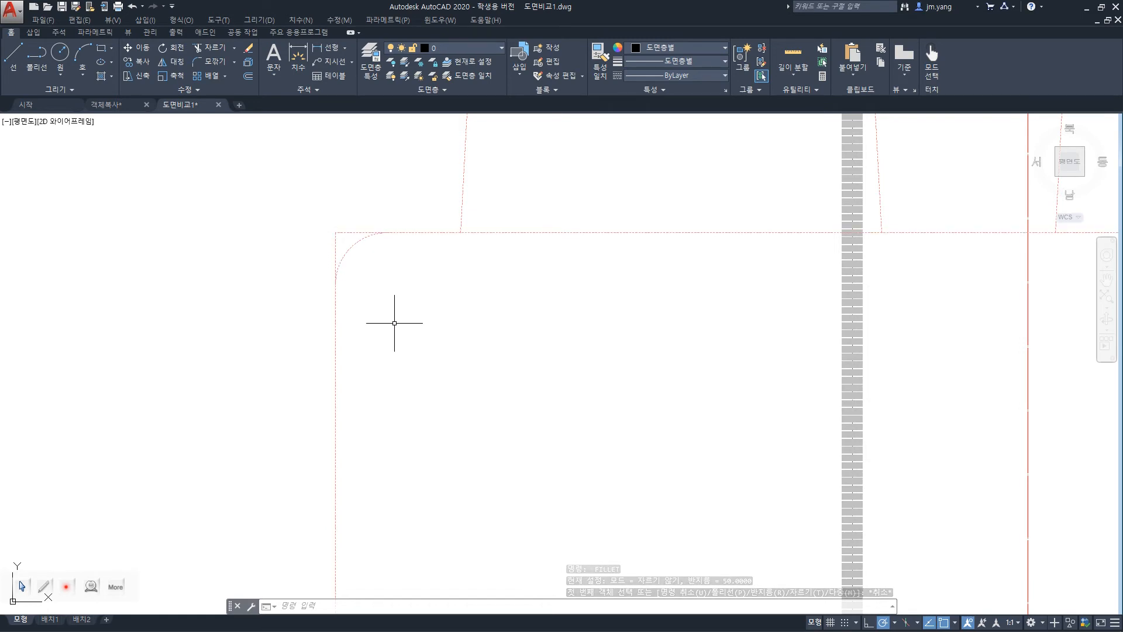
pyautogui.scroll(-5, 372, 316)
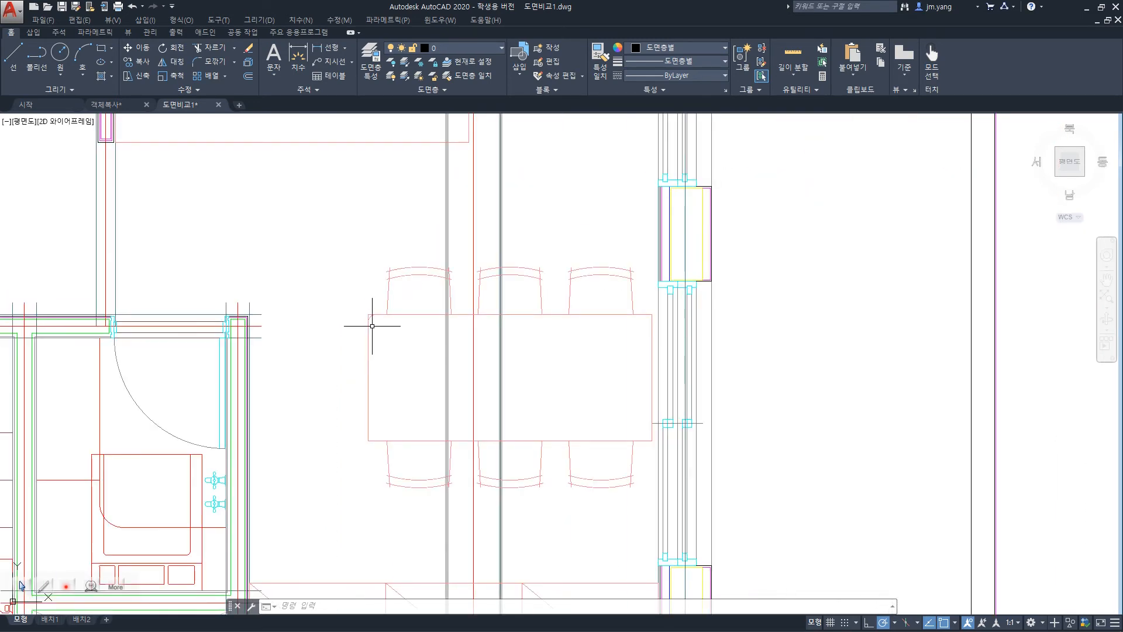
pyautogui.scroll(6, 372, 327)
pyautogui.scroll(2, 371, 324)
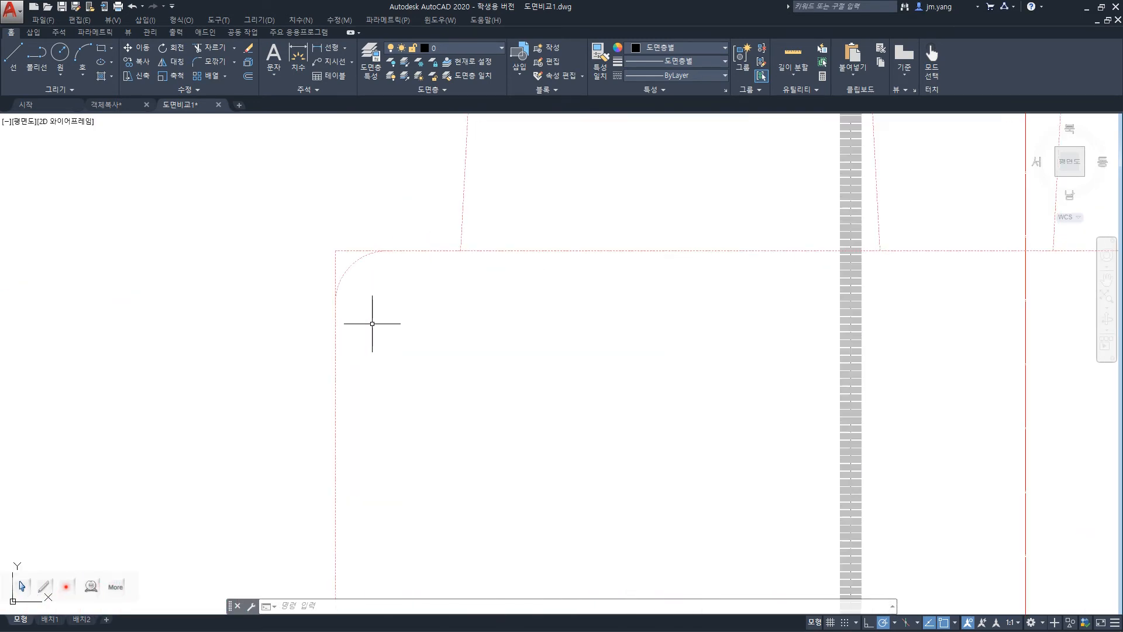
pyautogui.scroll(-4, 372, 323)
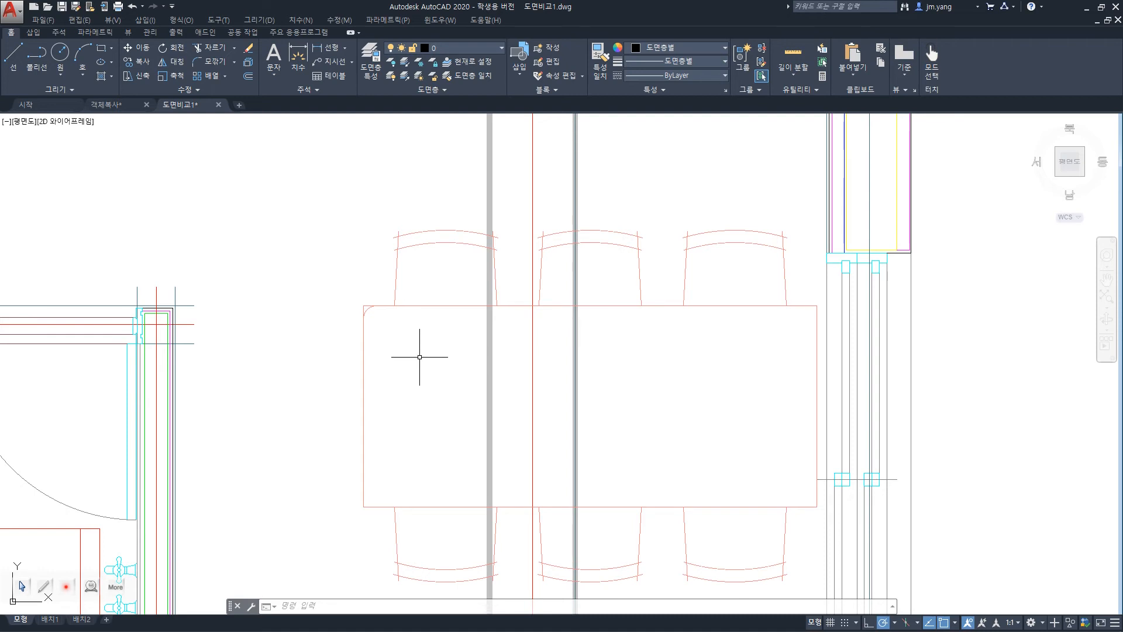
# Fillet the dining table's other three corners in one command with the Multiple option, radius 50 and No trim mode.
pyautogui.write('f')
pyautogui.press('Return')
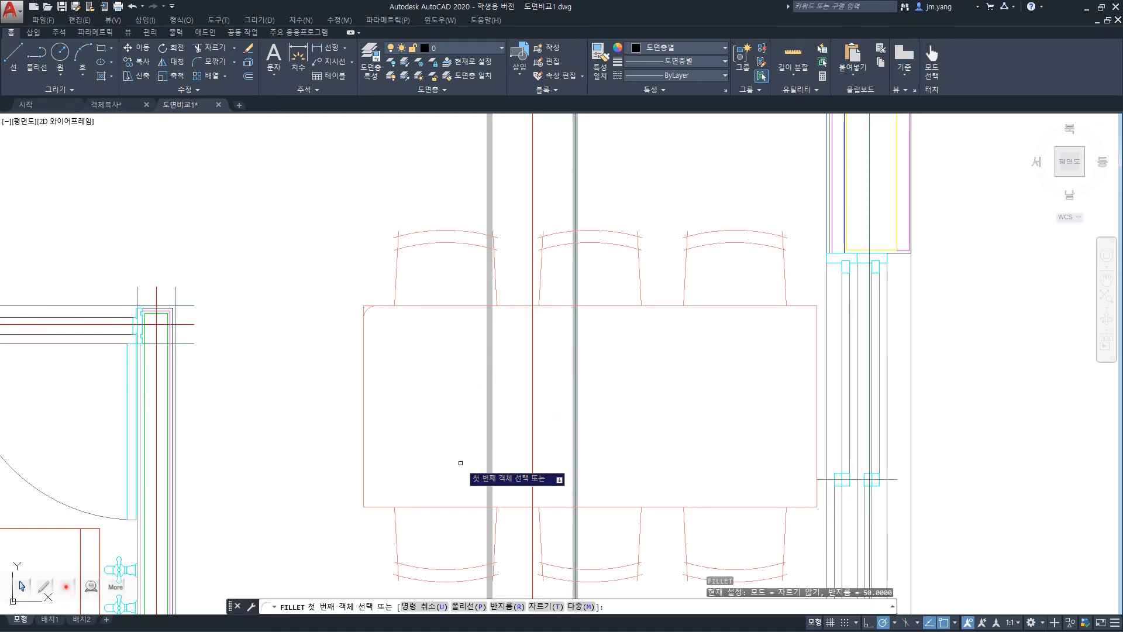
pyautogui.click(576, 609)
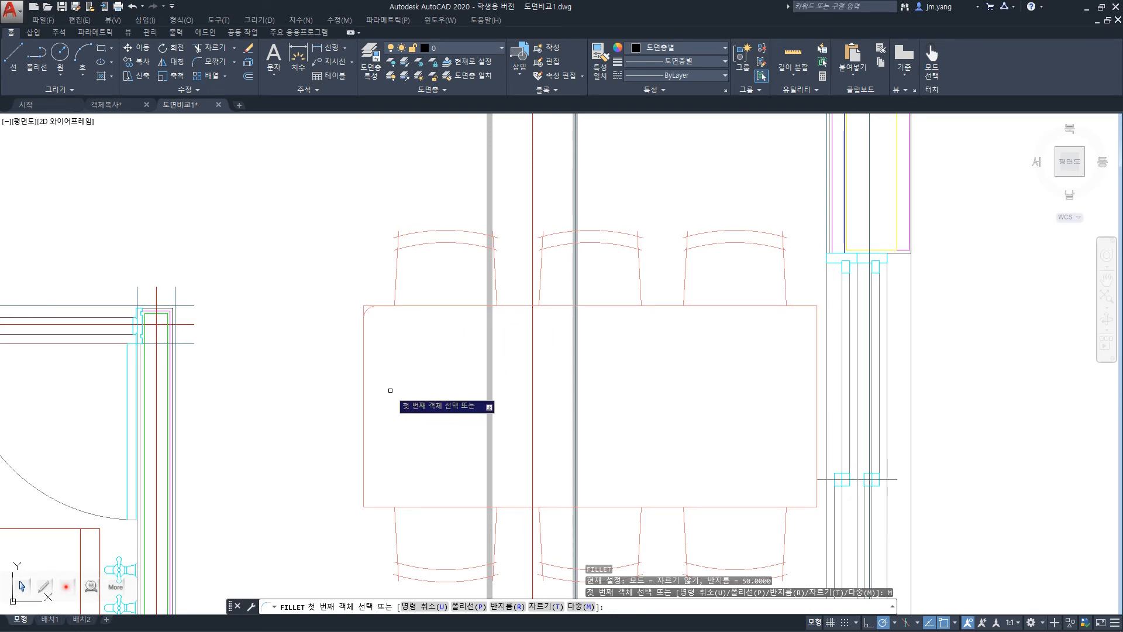
pyautogui.click(657, 306)
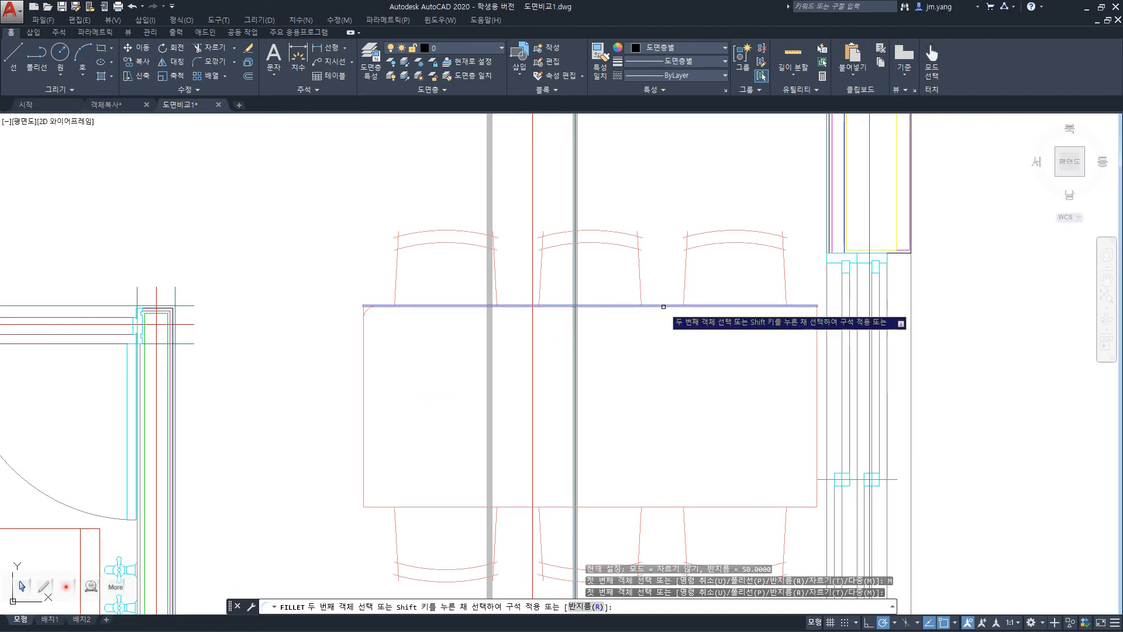
pyautogui.click(815, 338)
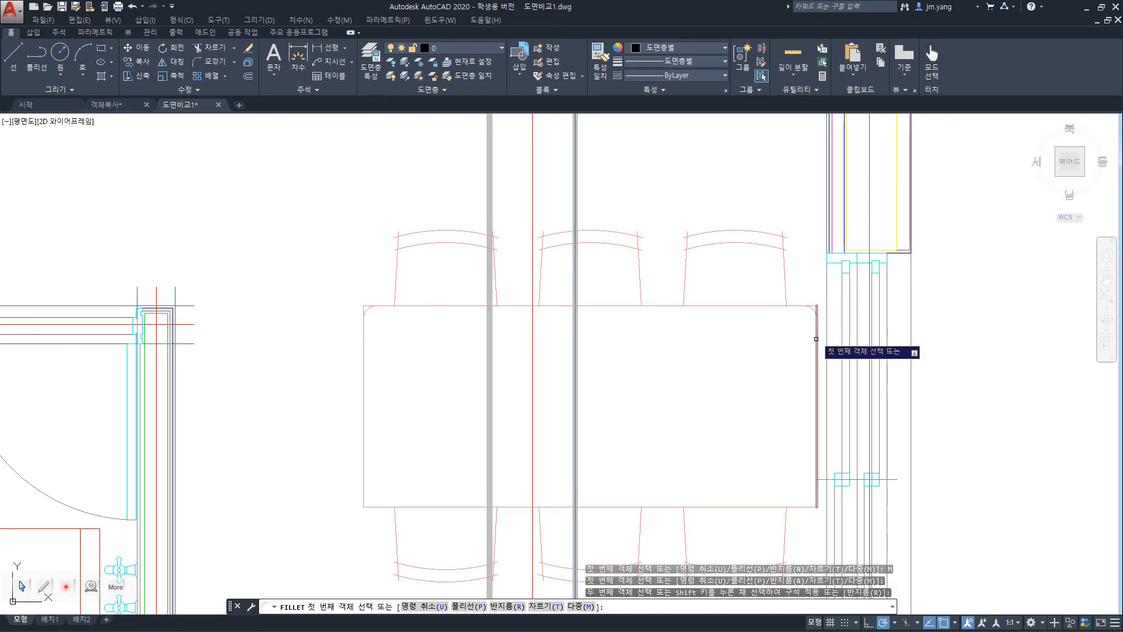
pyautogui.click(815, 450)
pyautogui.click(733, 507)
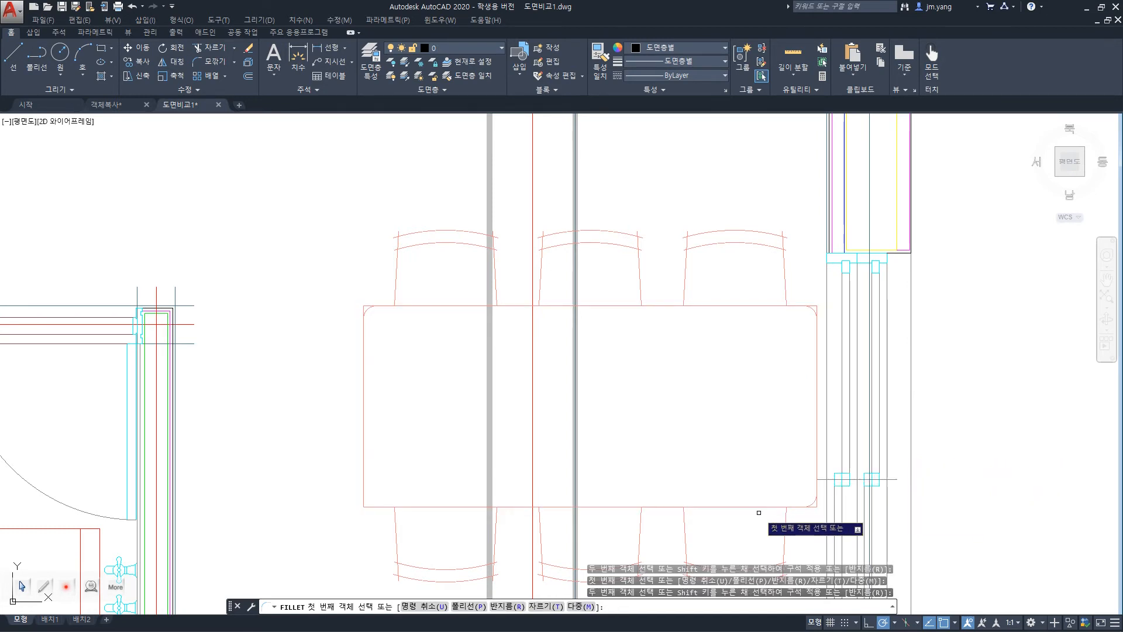
pyautogui.click(383, 506)
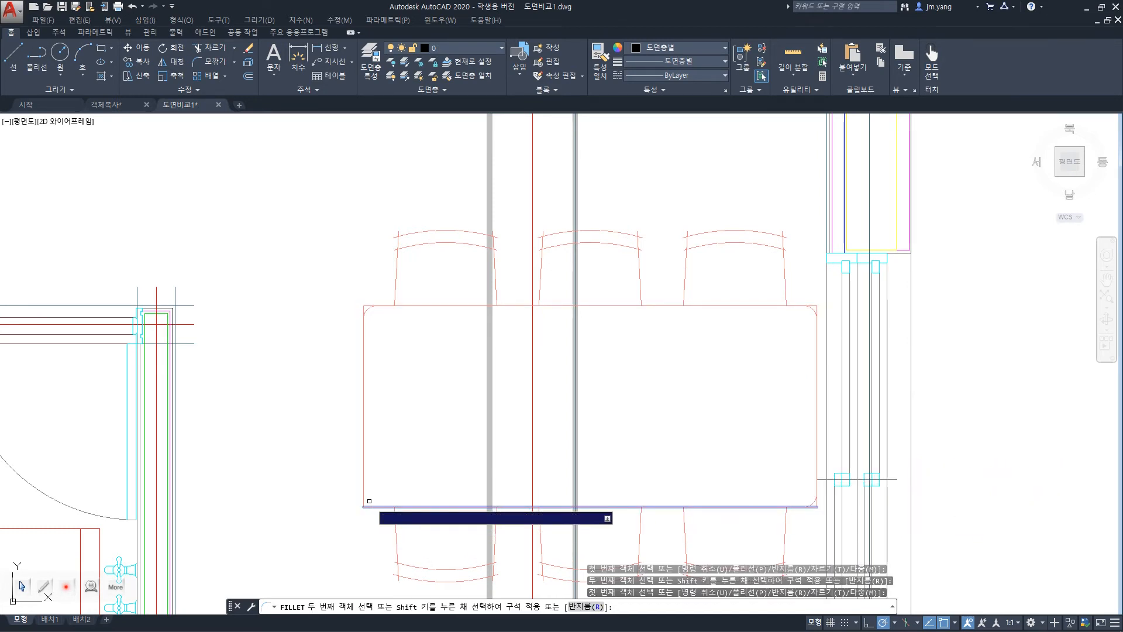
pyautogui.click(364, 492)
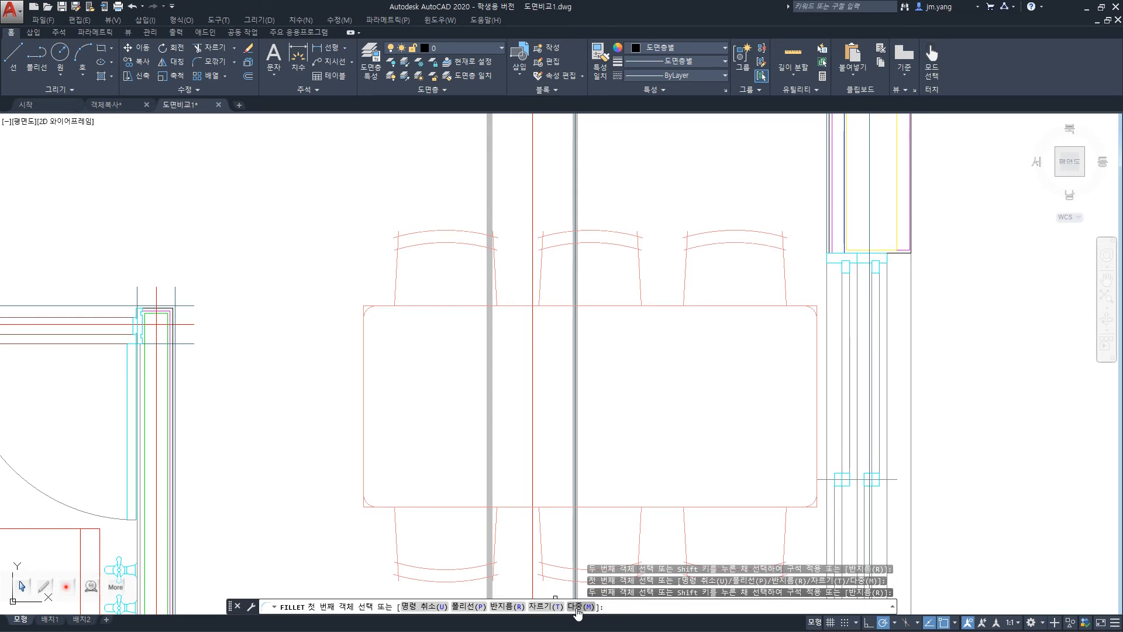
# Switch the Fillet trim mode to Trim, fillet the dining table's upper-left corner again, and end the command.
pyautogui.click(545, 606)
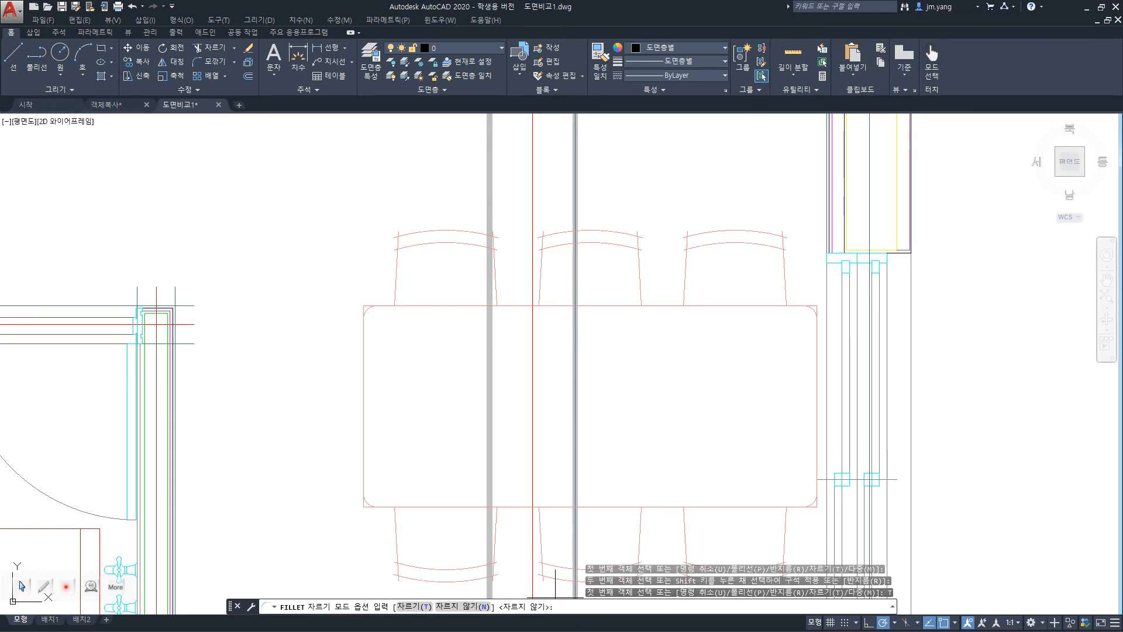
pyautogui.click(413, 606)
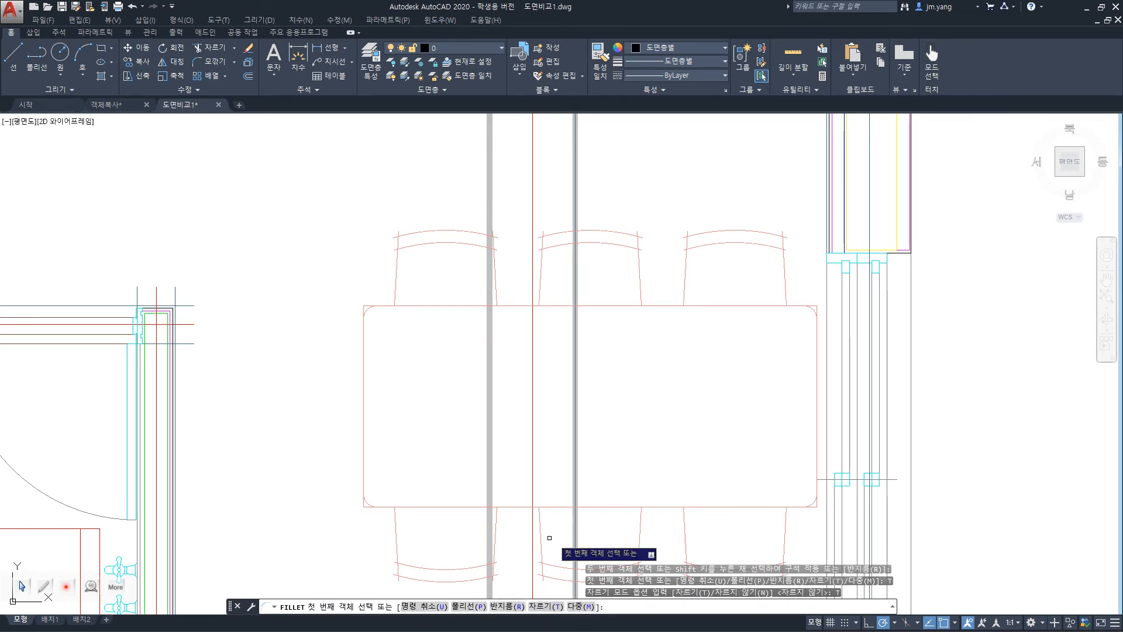
pyautogui.click(365, 313)
pyautogui.click(369, 306)
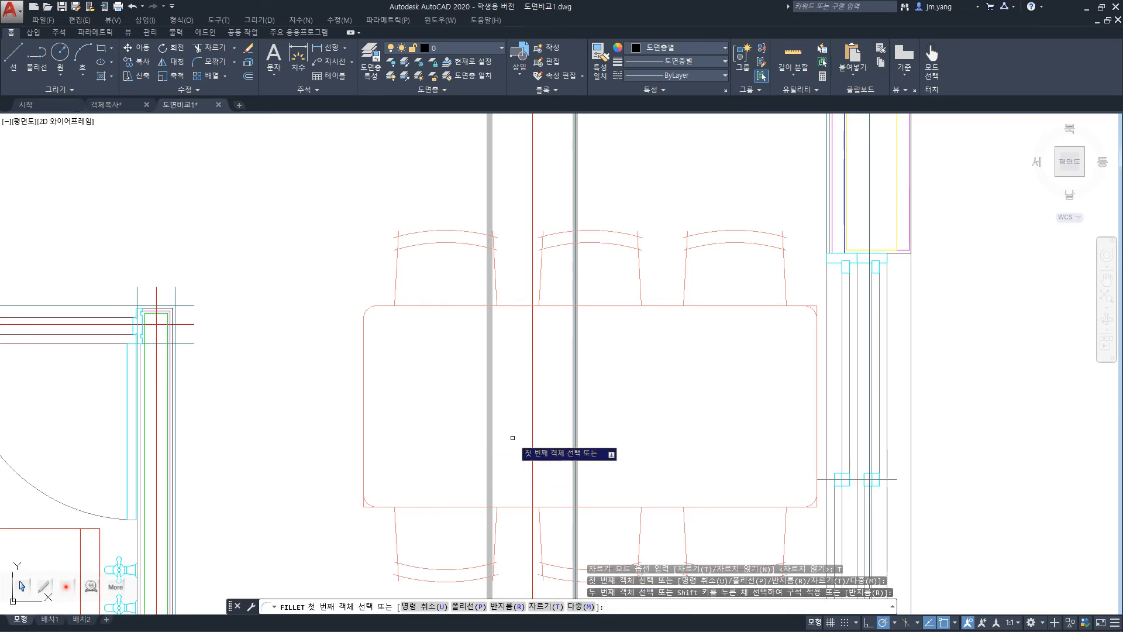
pyautogui.press('Escape')
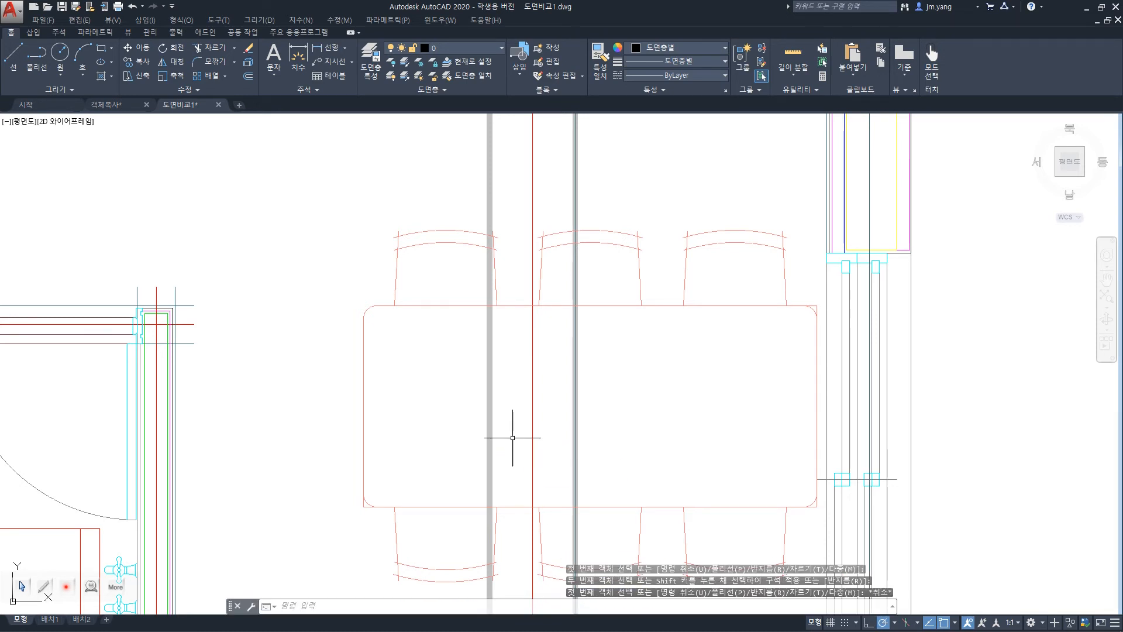
# Undo all fillets on the dining table to restore its square corners, and switch to the presentation slide on object transformation.
pyautogui.hotkey('ctrl', 'z')
pyautogui.hotkey('ctrl', 'z')
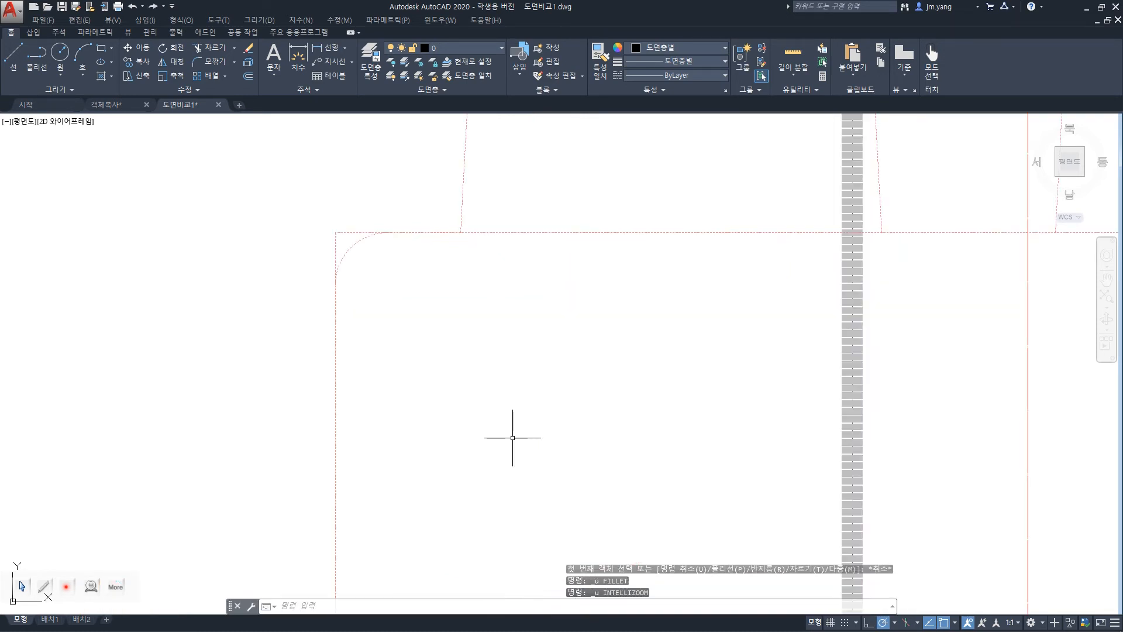
pyautogui.hotkey('ctrl', 'z')
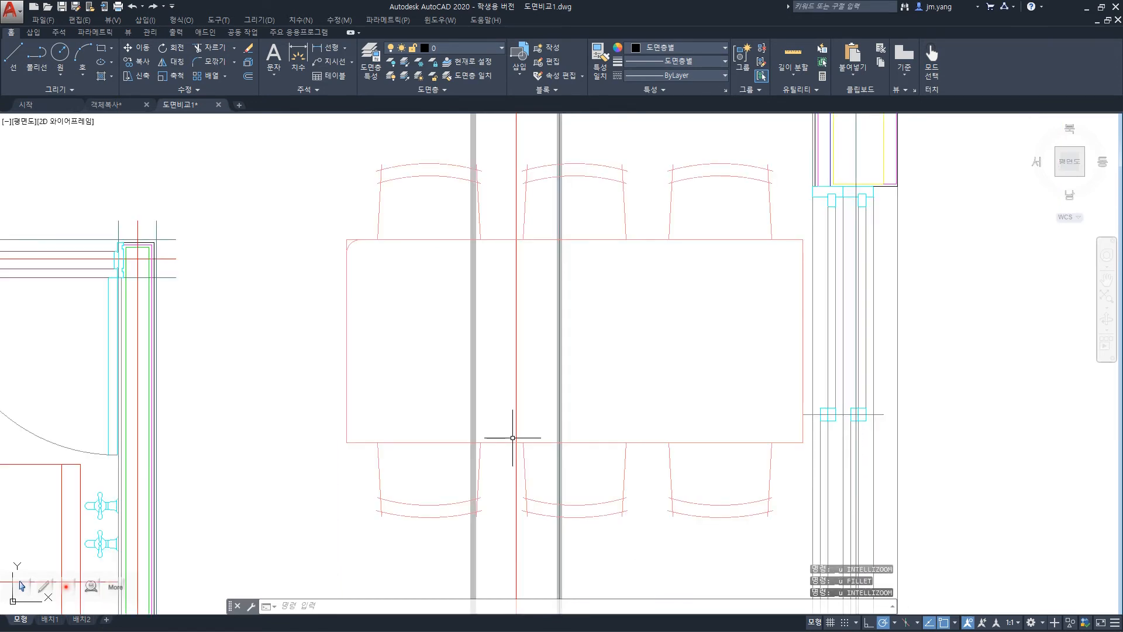
pyautogui.hotkey('ctrl', 'z')
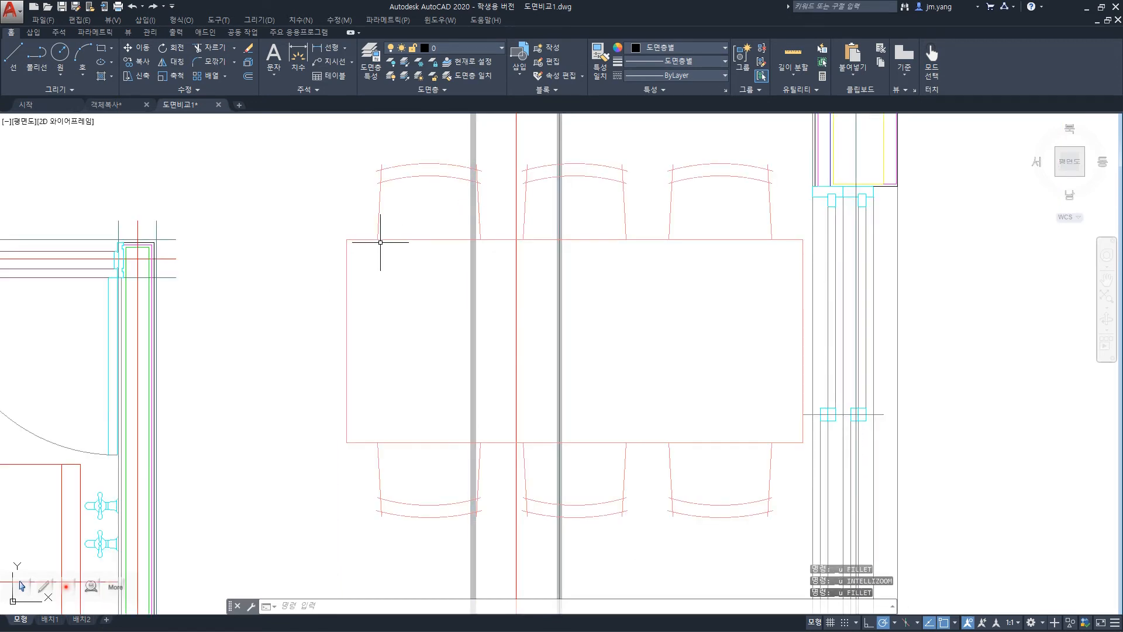
pyautogui.scroll(-5, 446, 460)
pyautogui.scroll(5, 445, 465)
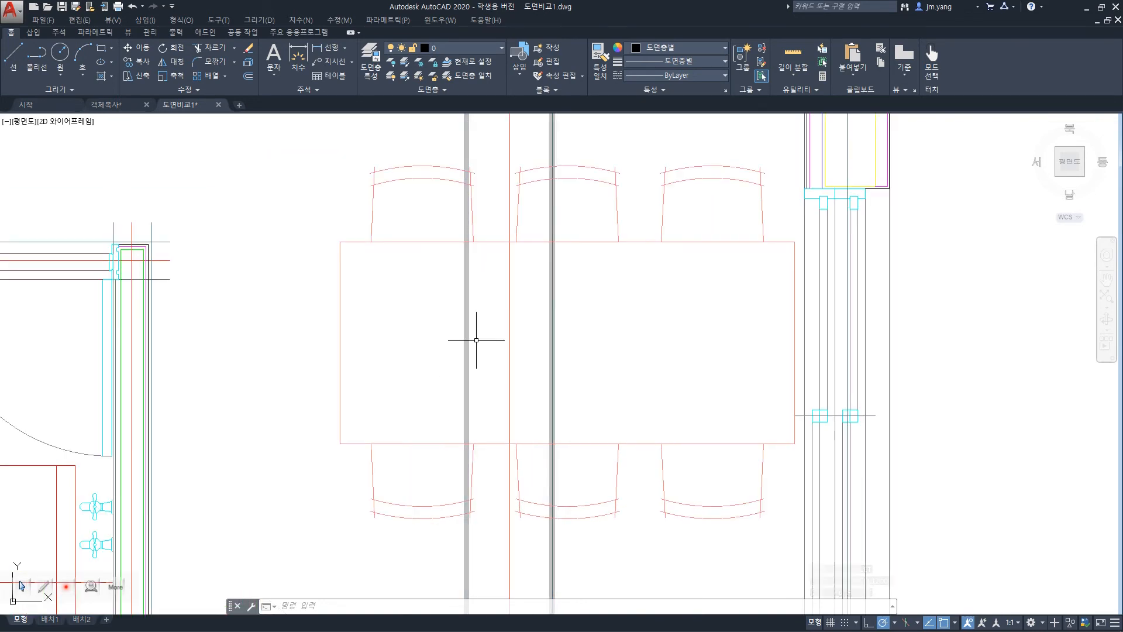
pyautogui.hotkey('alt', 'Tab')
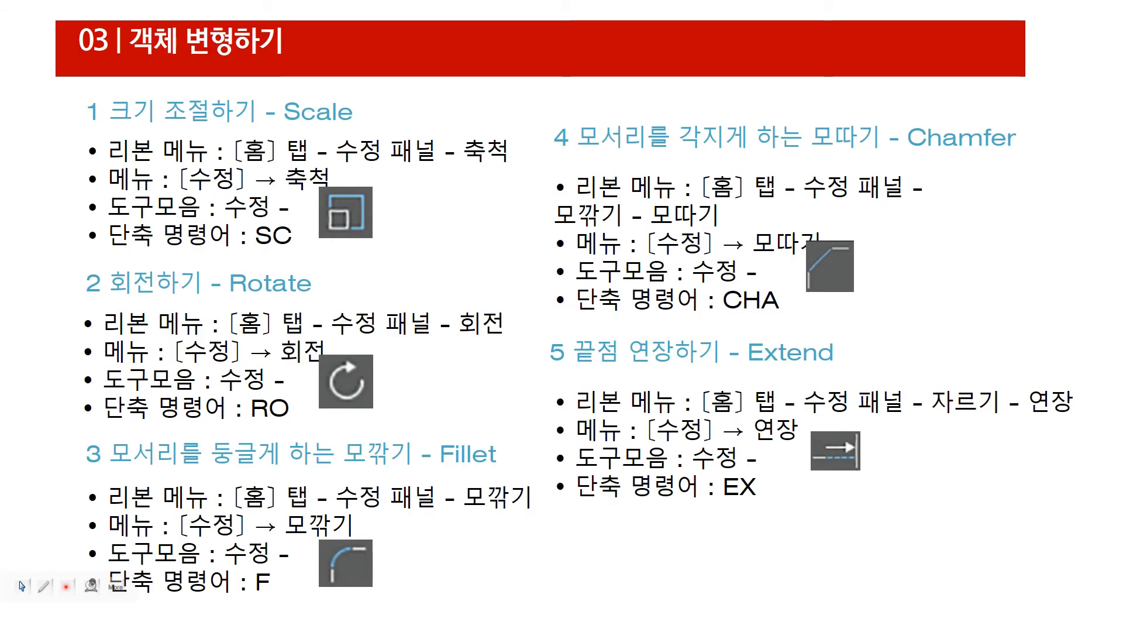
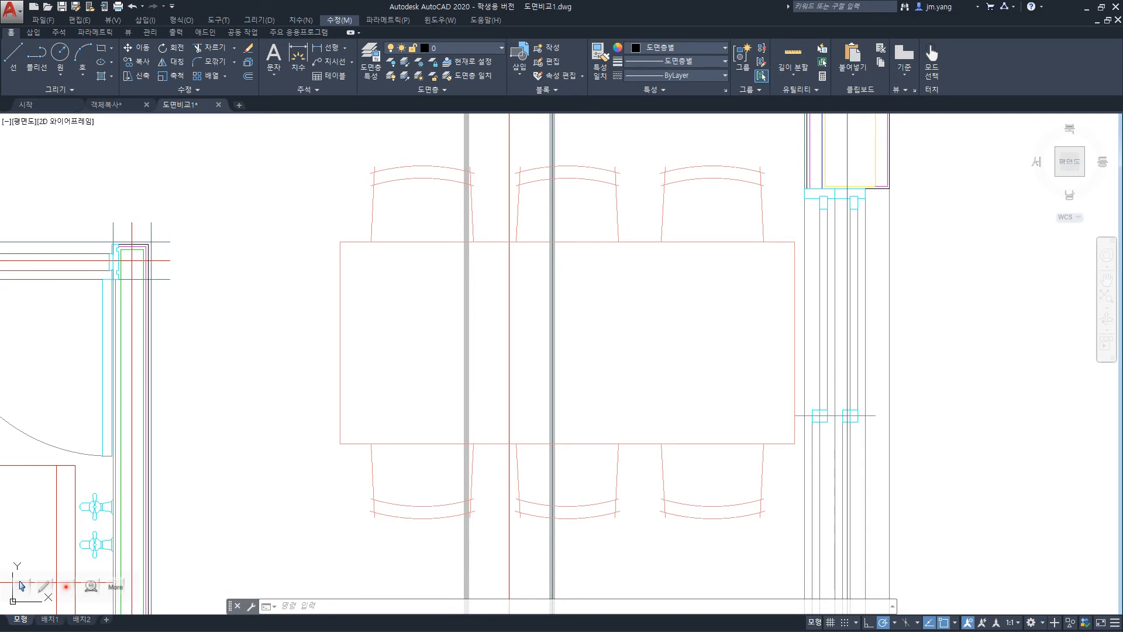
# Try to chamfer the dining table's upper-left corner with both chamfer distances at 0.
pyautogui.press('Escape')
pyautogui.write('c')
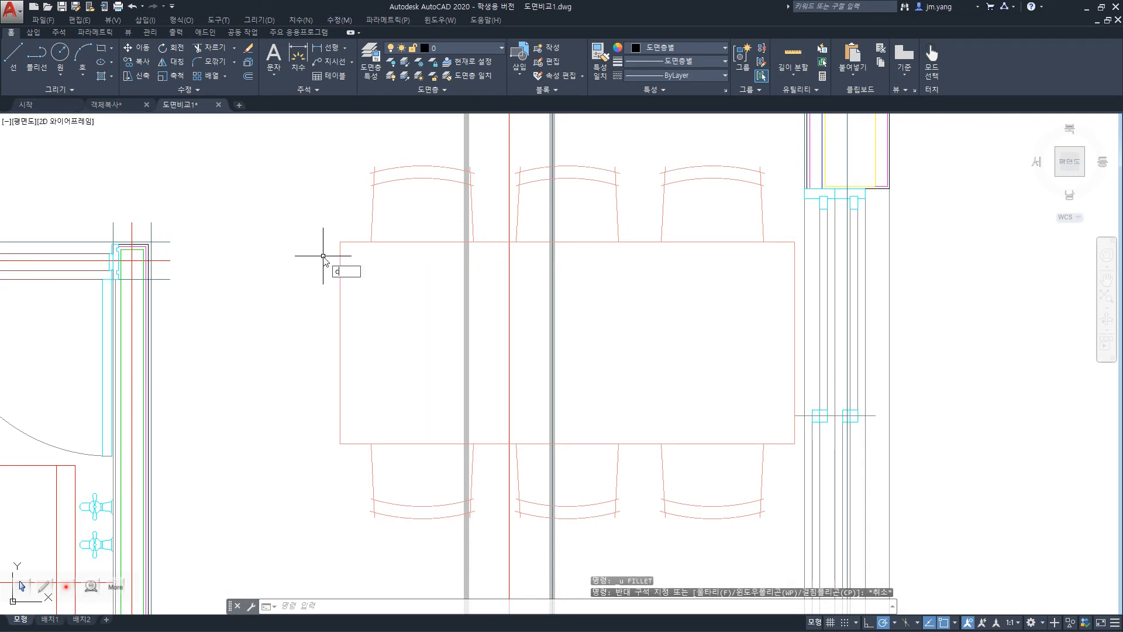
pyautogui.write('ha')
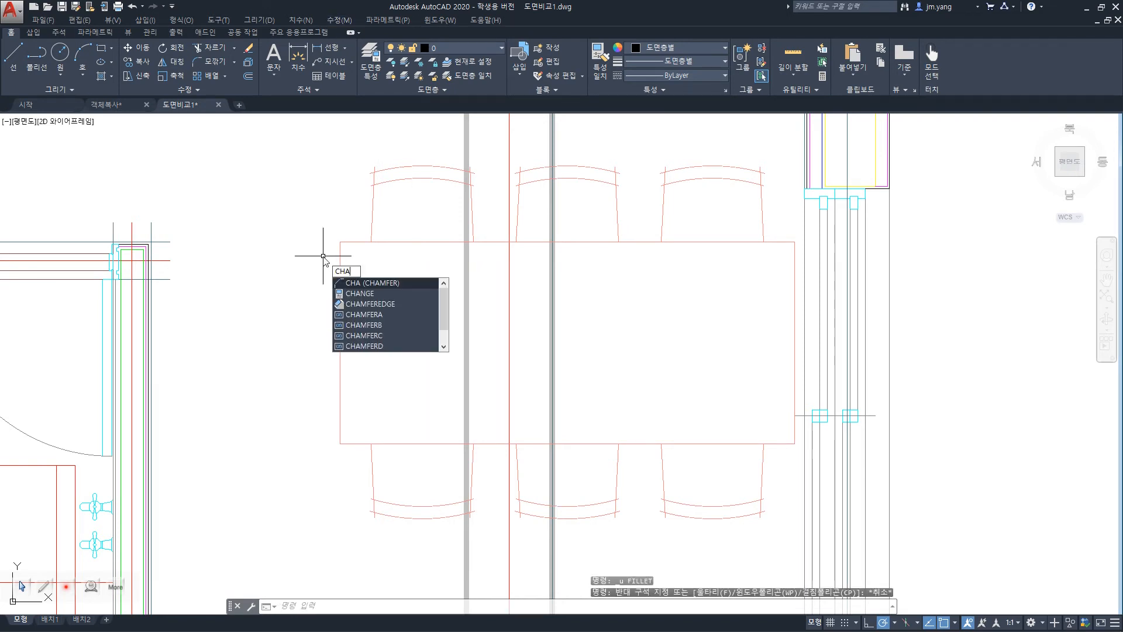
pyautogui.press('Return')
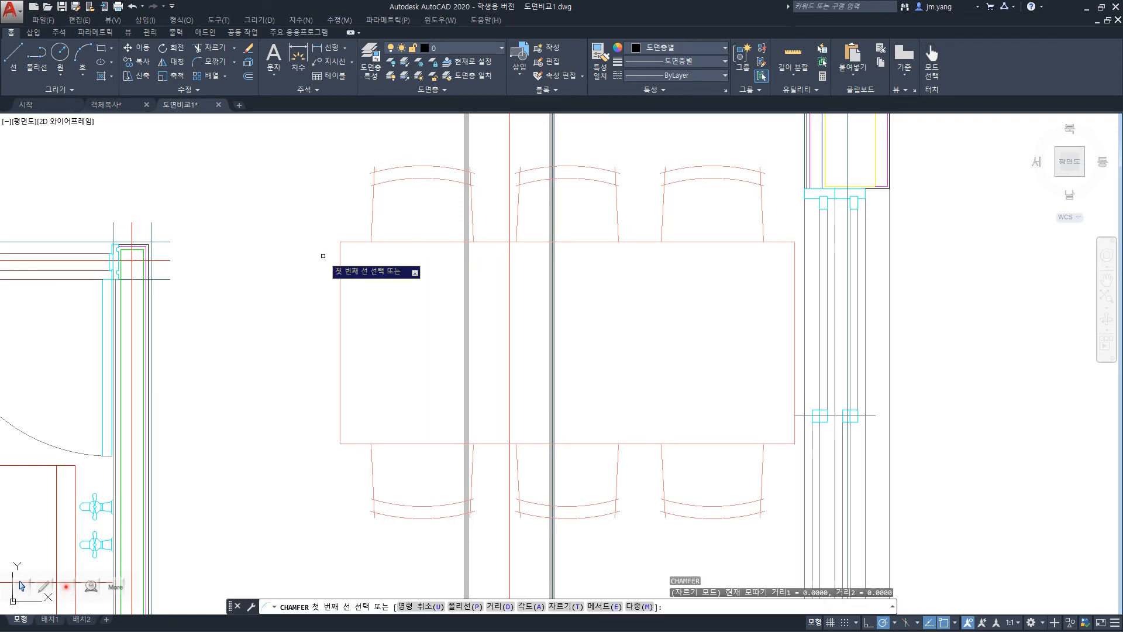
pyautogui.click(356, 241)
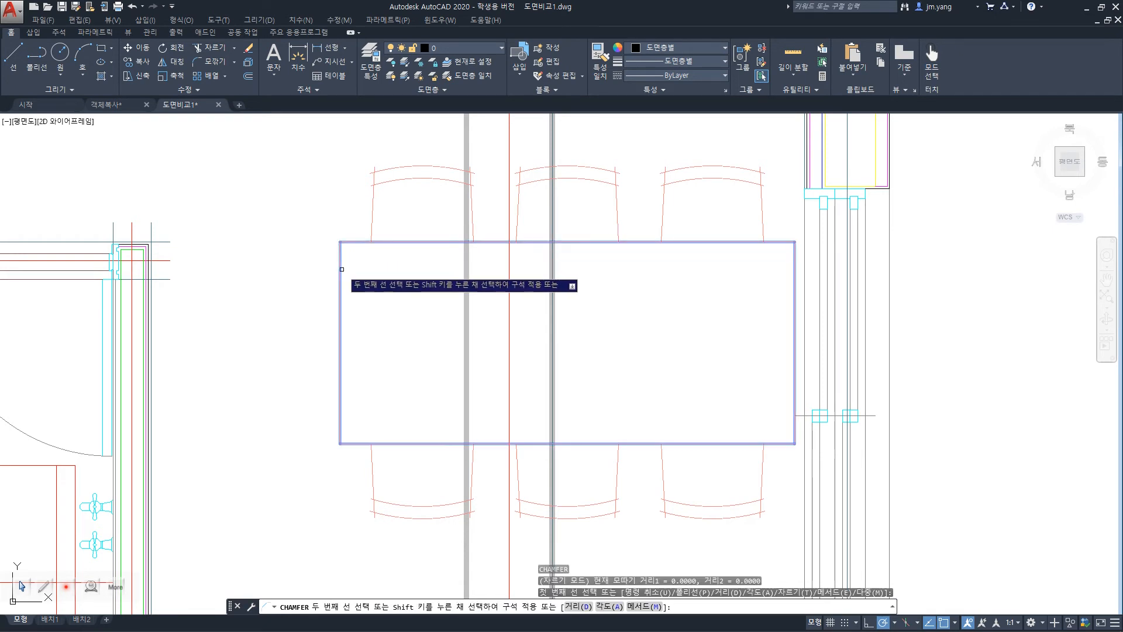
pyautogui.click(339, 268)
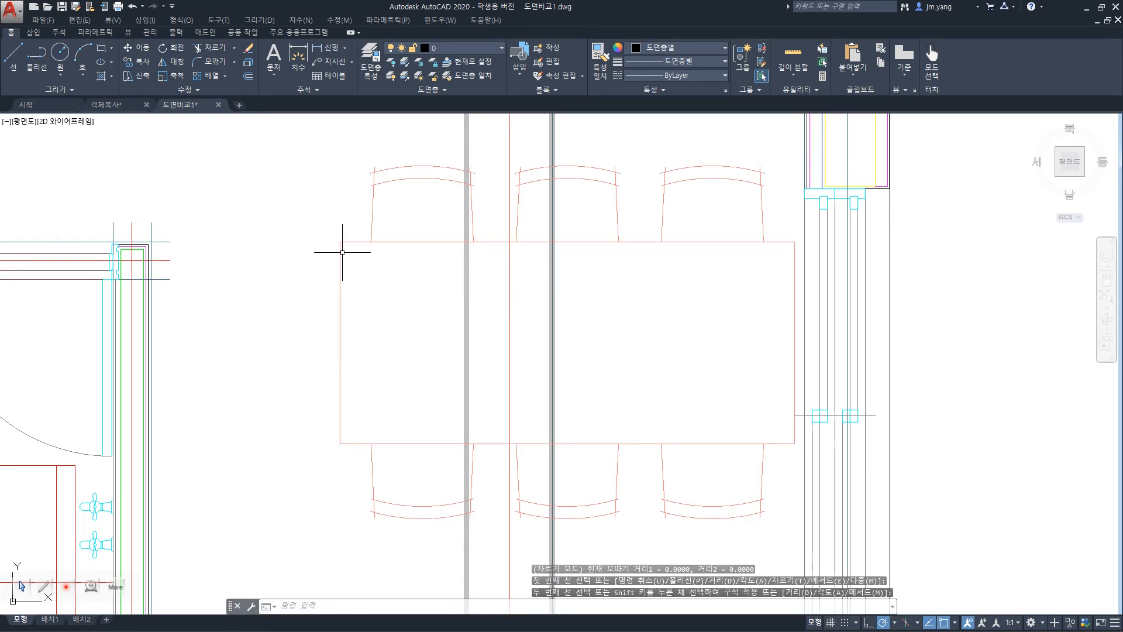
pyautogui.scroll(4, 342, 250)
pyautogui.scroll(-4, 342, 253)
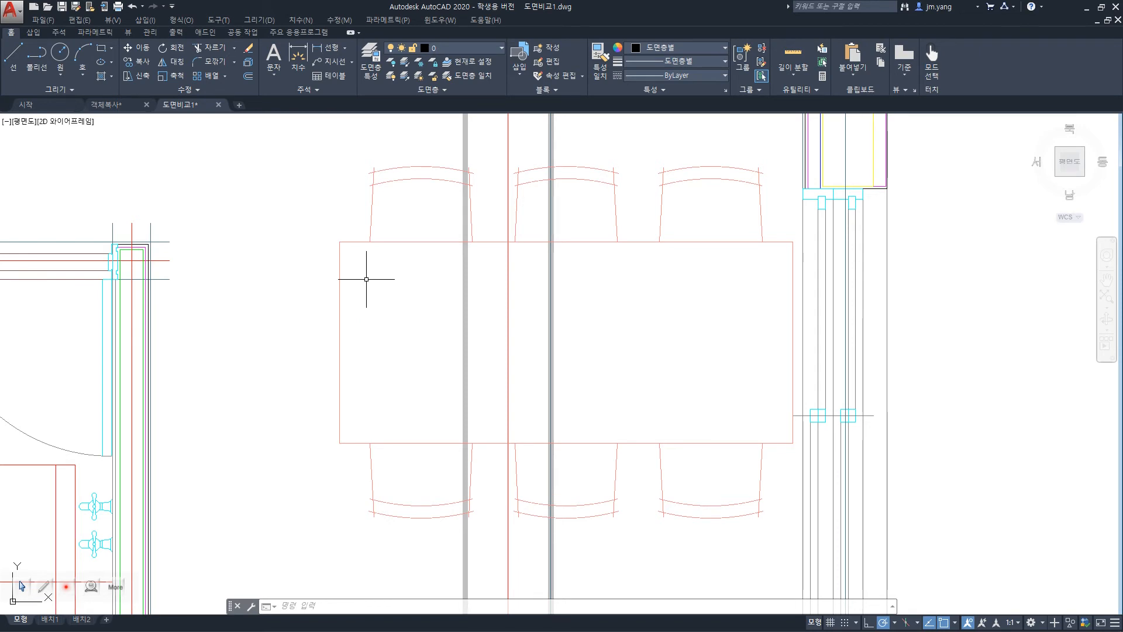
# Chamfer the dining table's upper-left corner with first distance 20 along the top edge and second distance 50 along the left edge.
pyautogui.write('CHa')
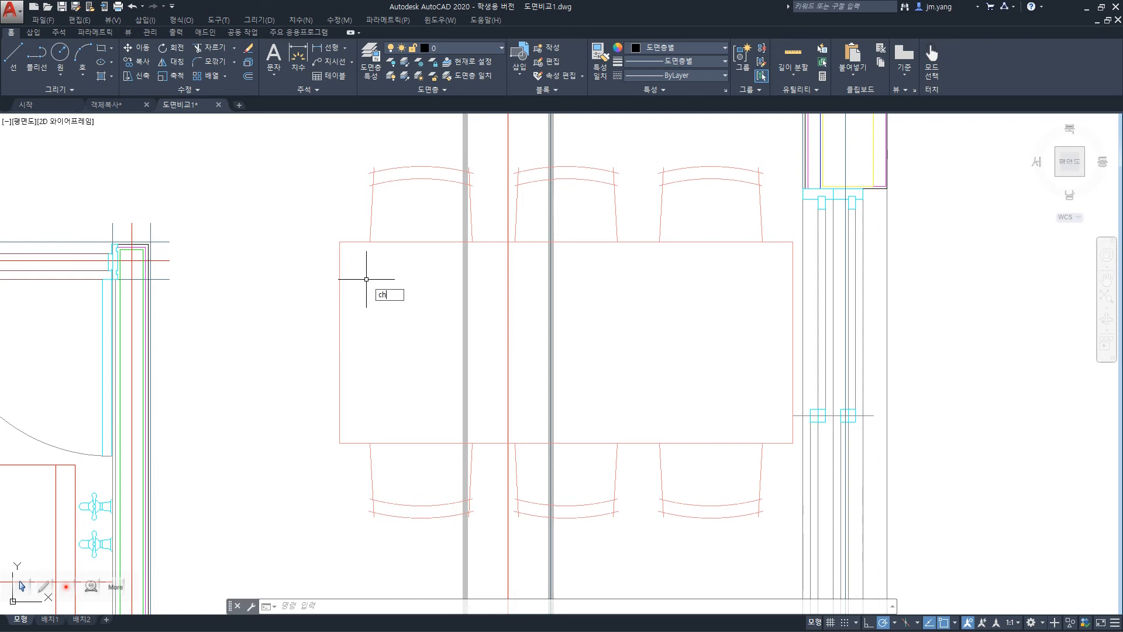
pyautogui.press('Return')
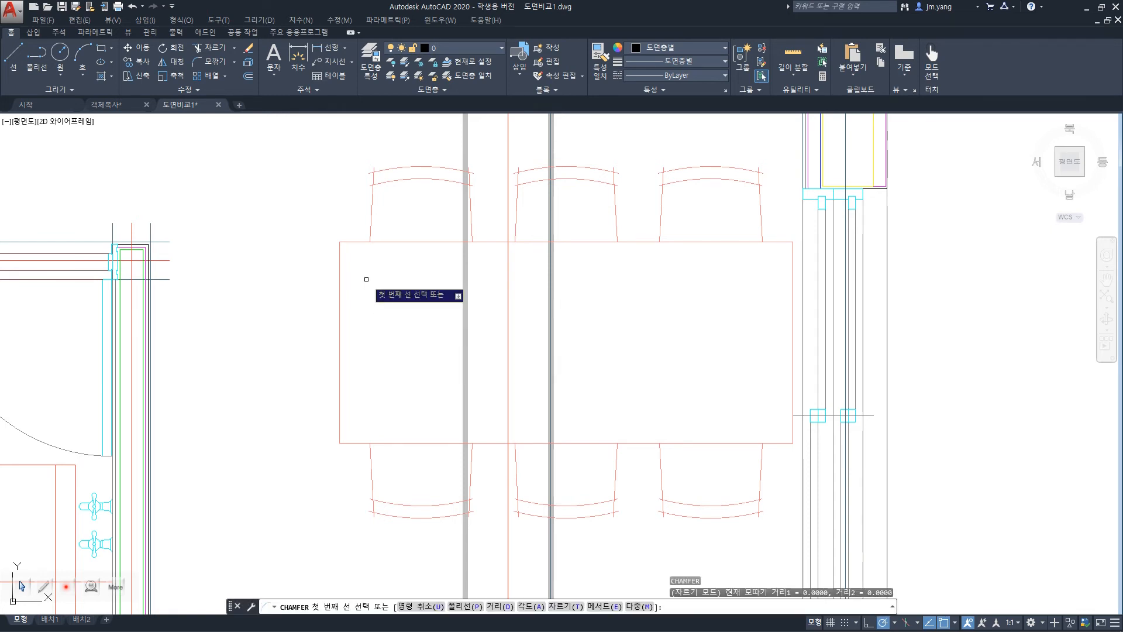
pyautogui.click(500, 607)
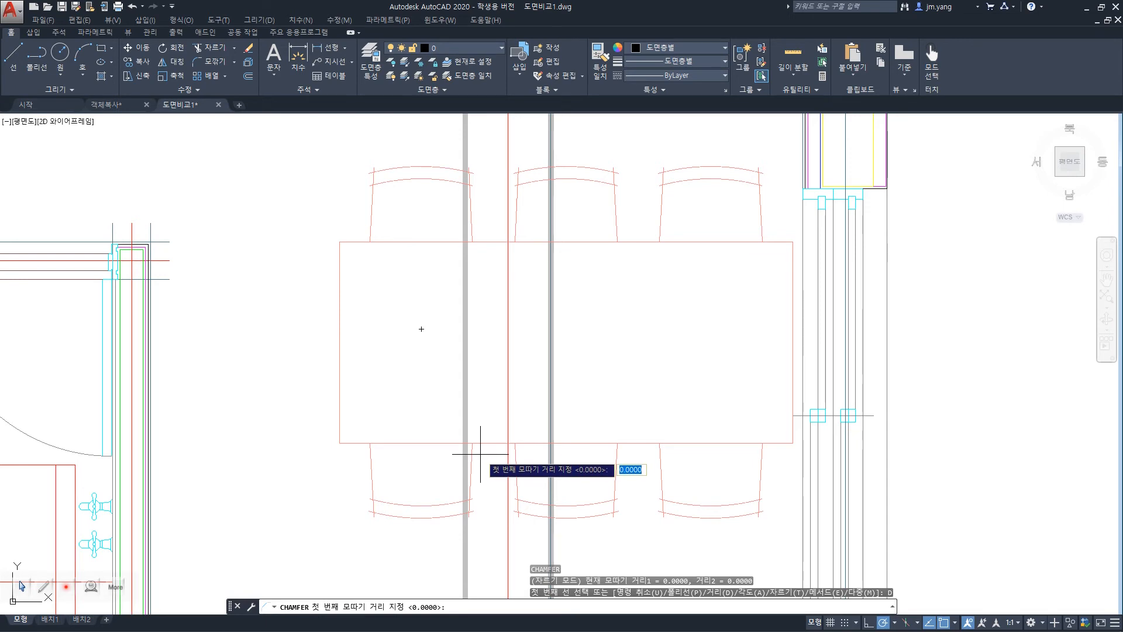
pyautogui.write('20')
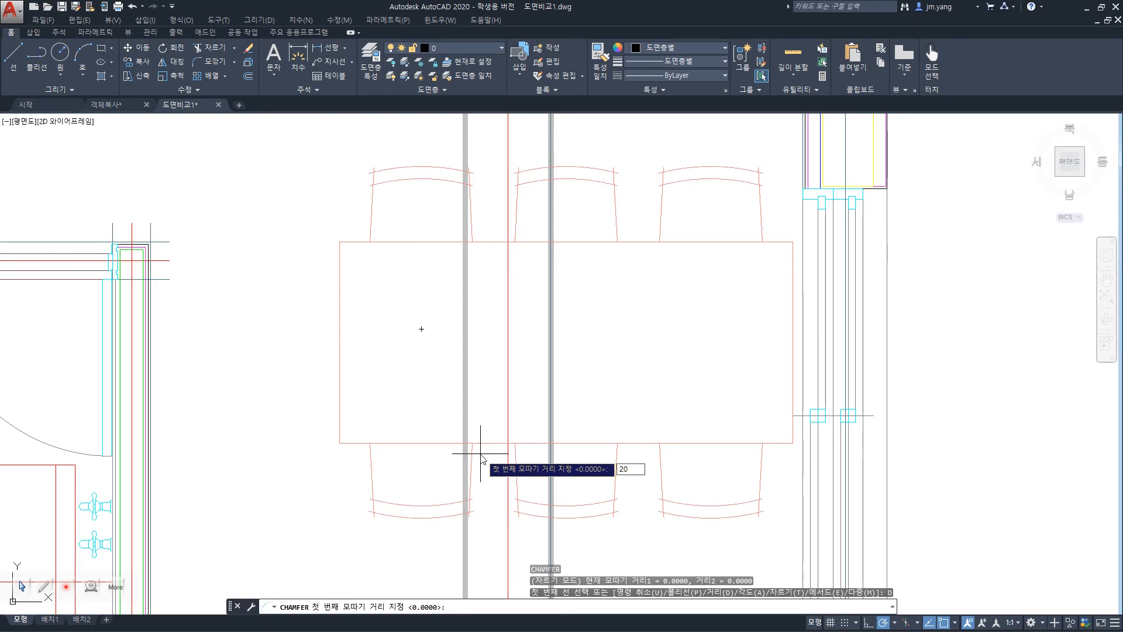
pyautogui.press('Return')
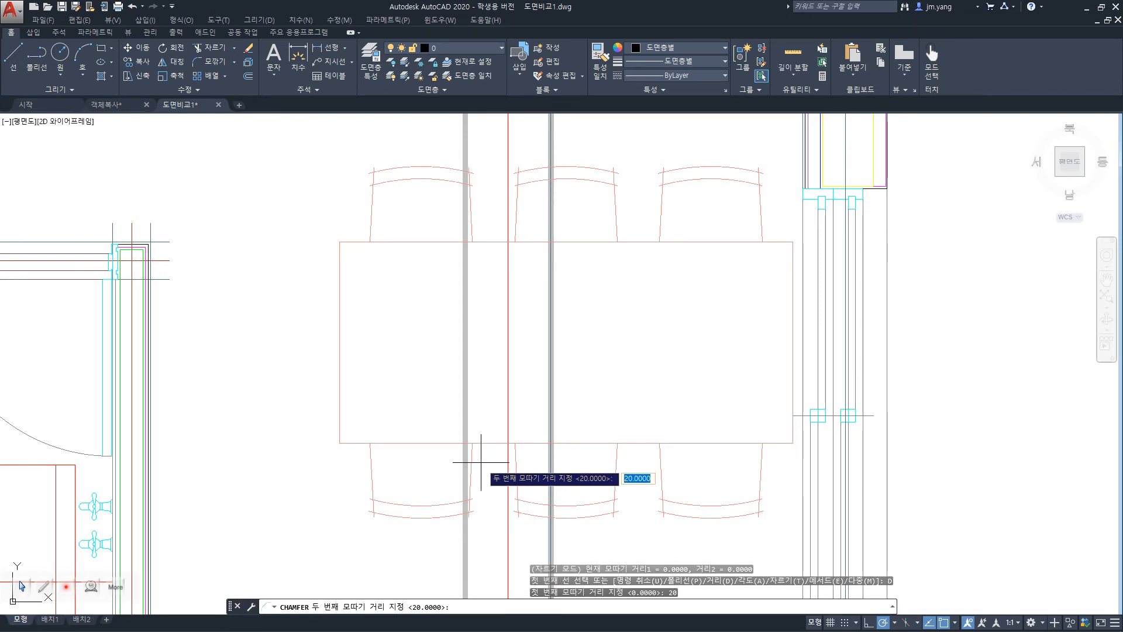
pyautogui.write('50')
pyautogui.press('Return')
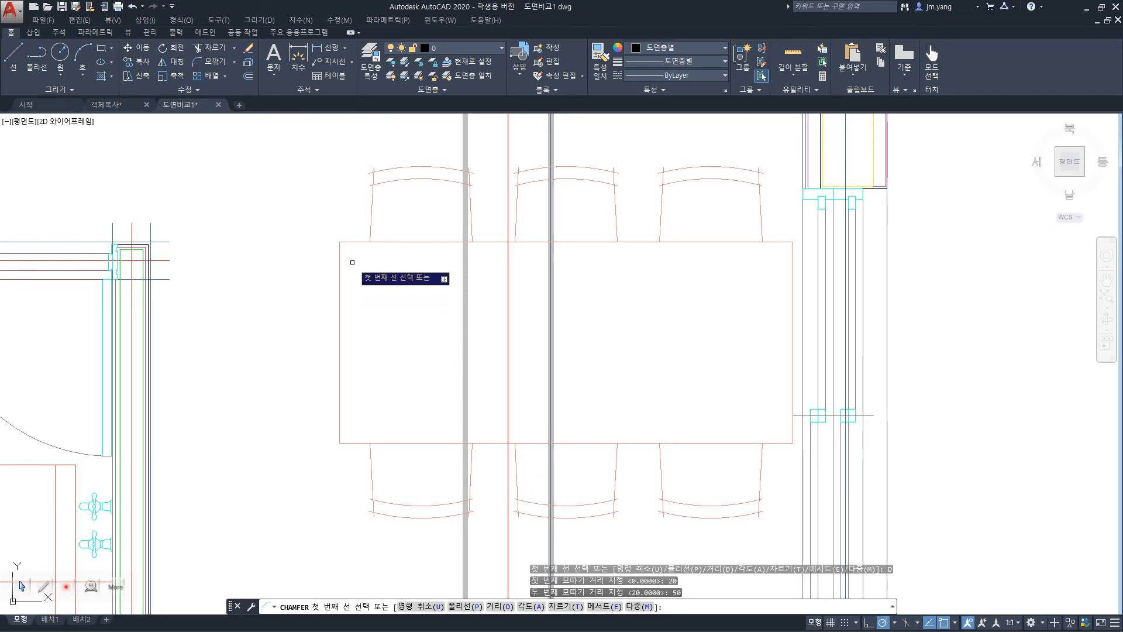
pyautogui.click(355, 242)
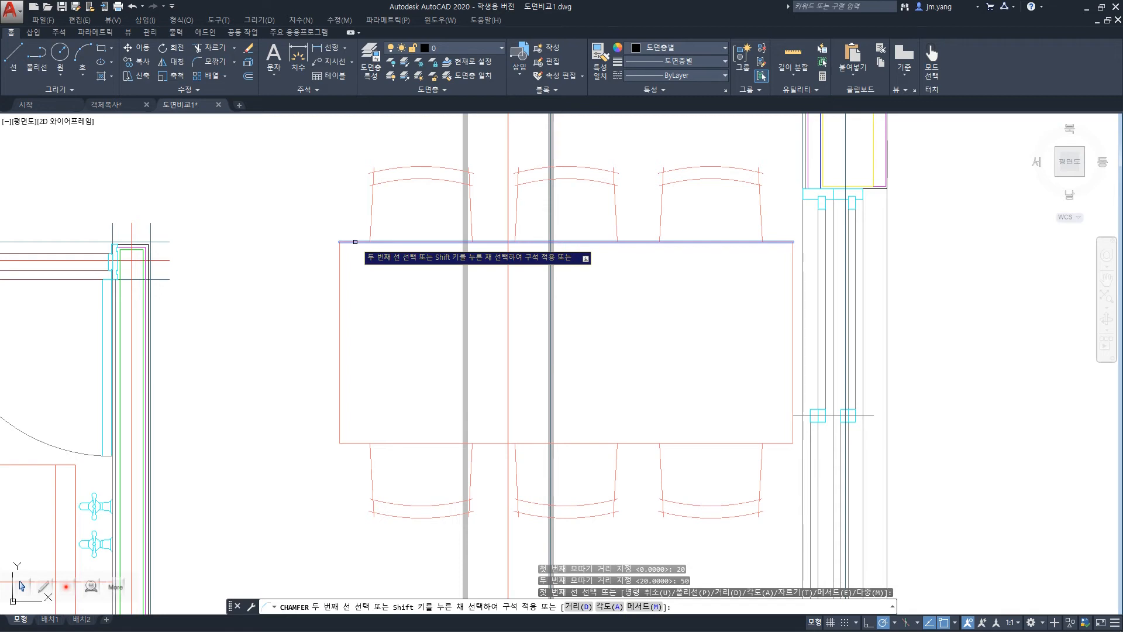
pyautogui.click(339, 288)
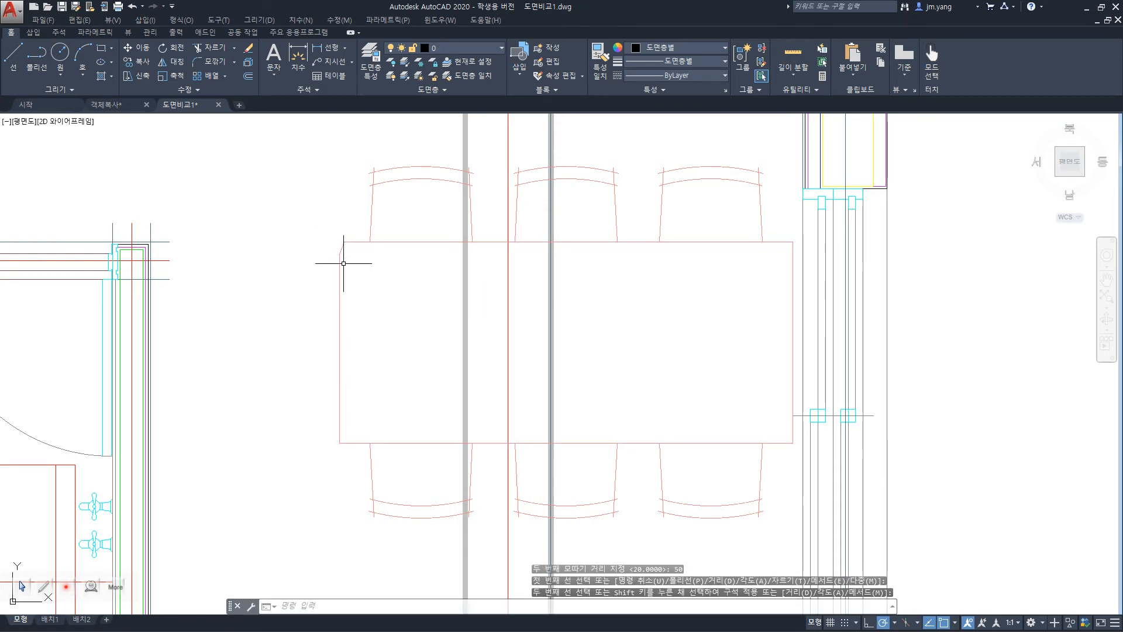
pyautogui.scroll(3, 343, 255)
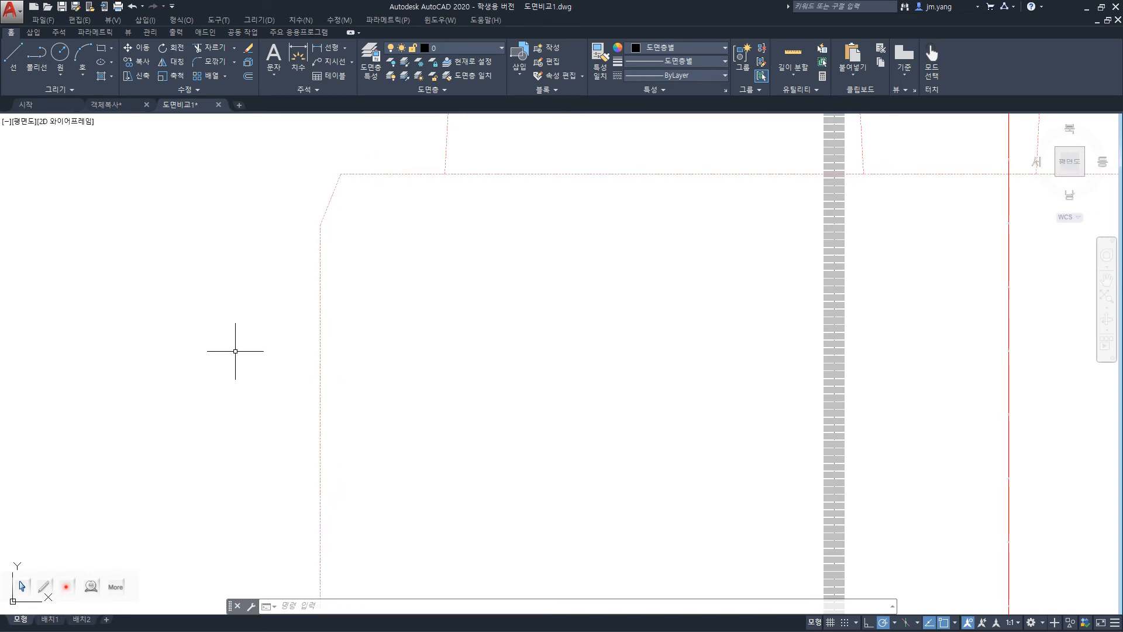
pyautogui.scroll(-2, 424, 424)
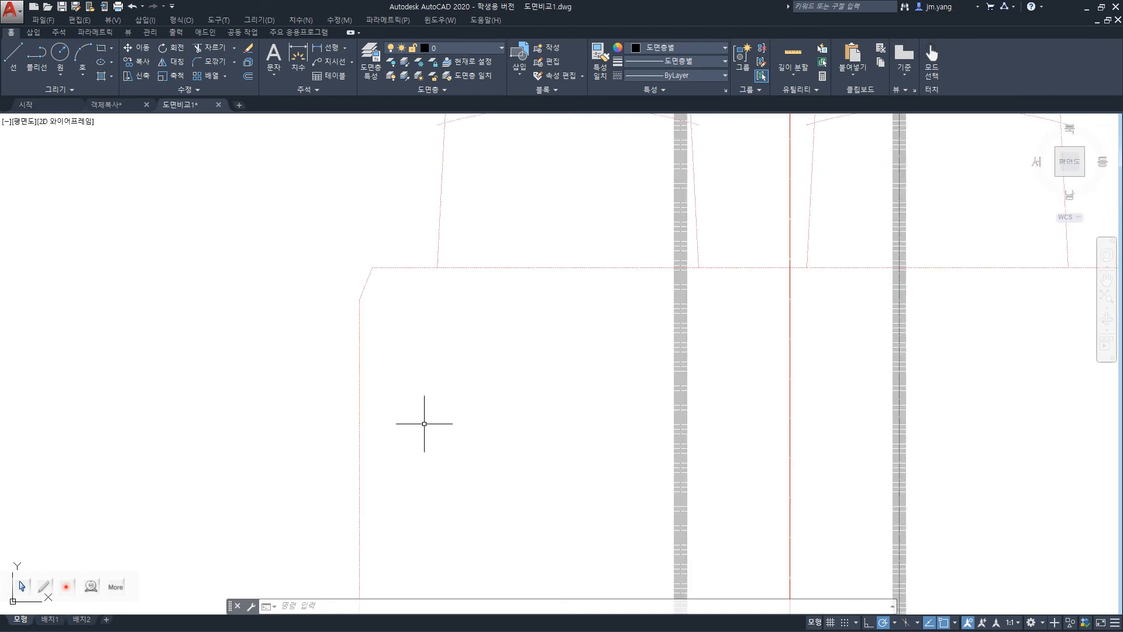
pyautogui.scroll(-2, 424, 423)
pyautogui.scroll(2, 424, 424)
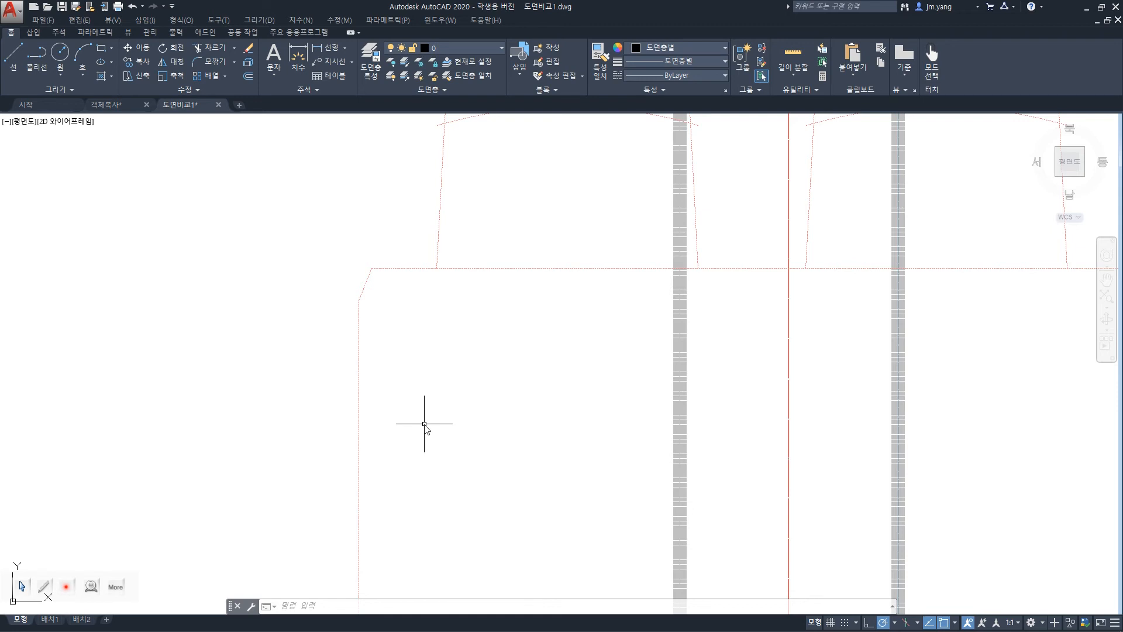
pyautogui.write('a')
pyautogui.press('Return')
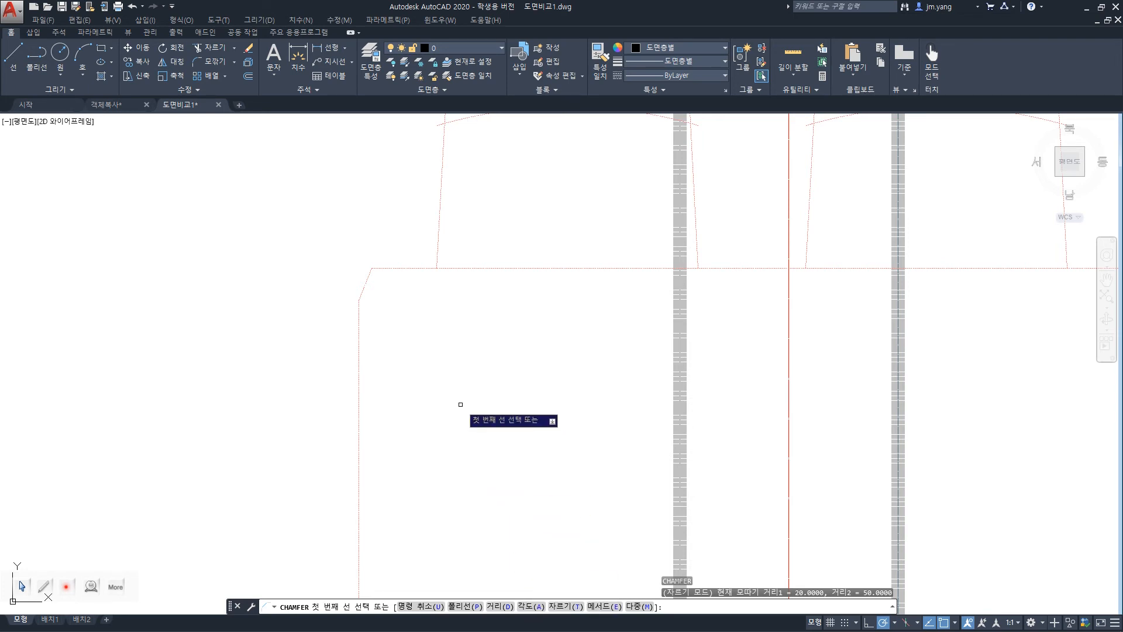
pyautogui.press('Escape')
pyautogui.press('Escape')
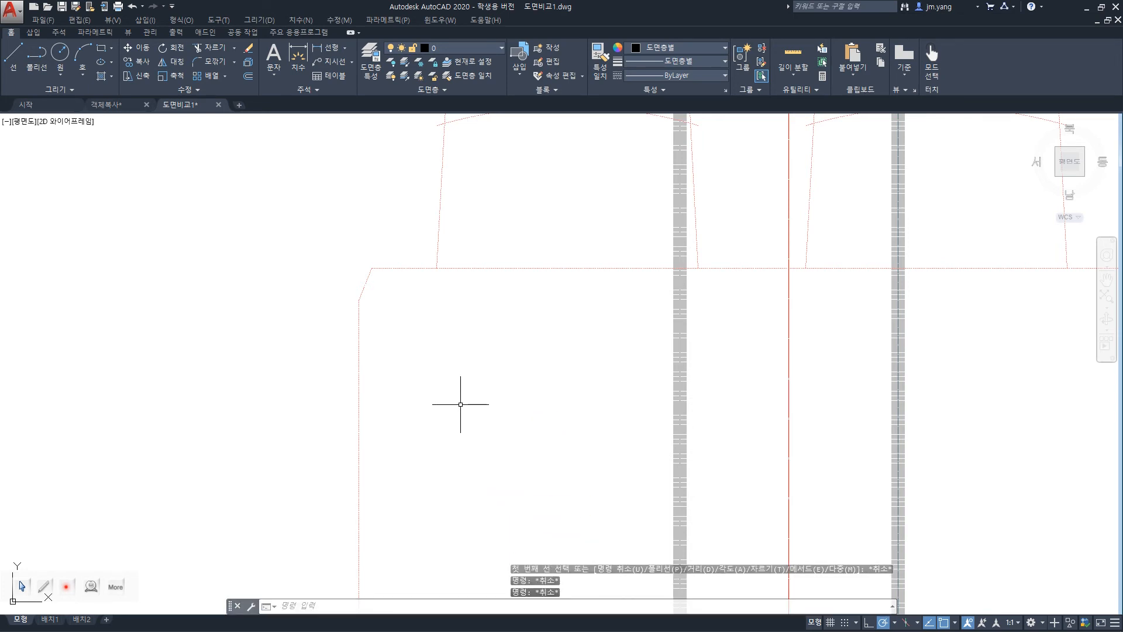
# Undo the 20 by 50 chamfer on the dining table's upper-left corner.
pyautogui.hotkey('ctrl', 'z')
pyautogui.hotkey('ctrl', 'z')
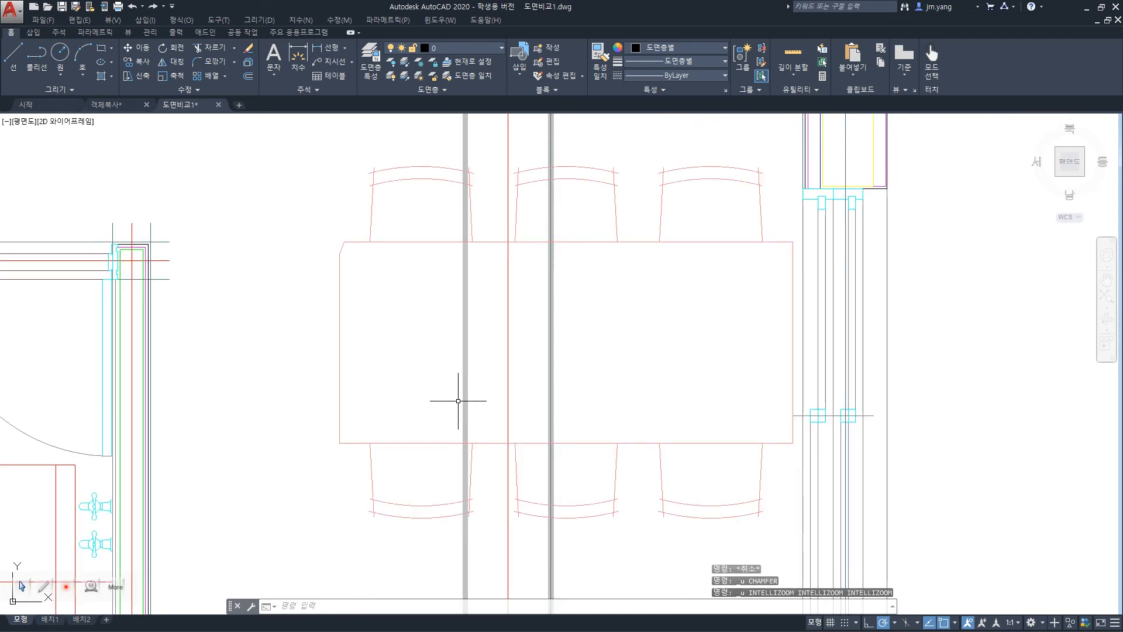
pyautogui.hotkey('ctrl', 'z')
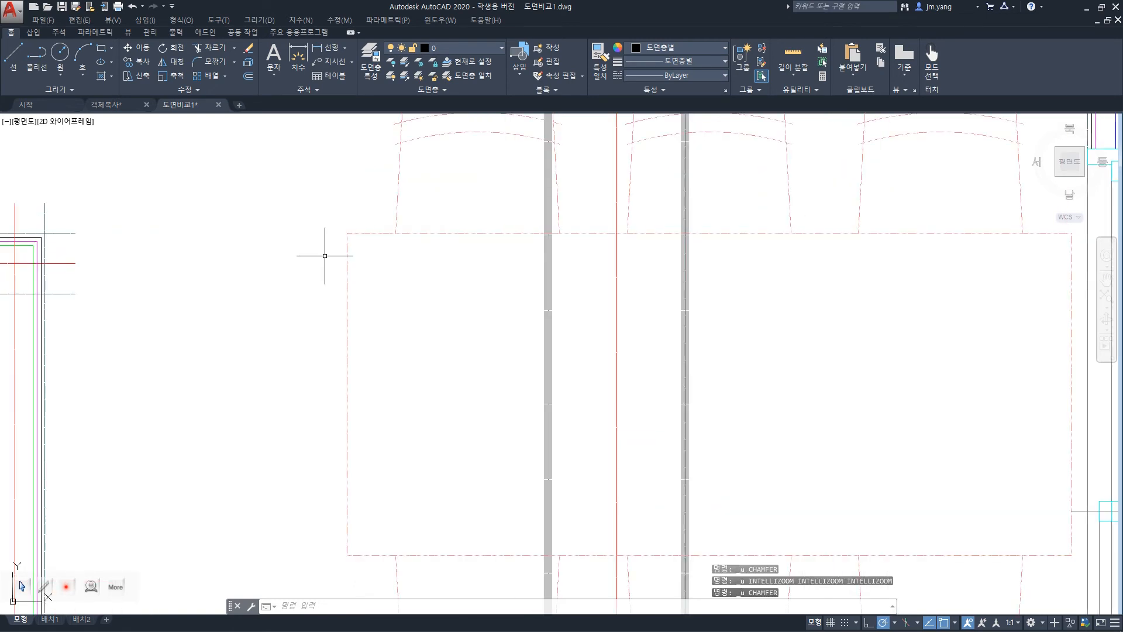
pyautogui.scroll(-2, 349, 263)
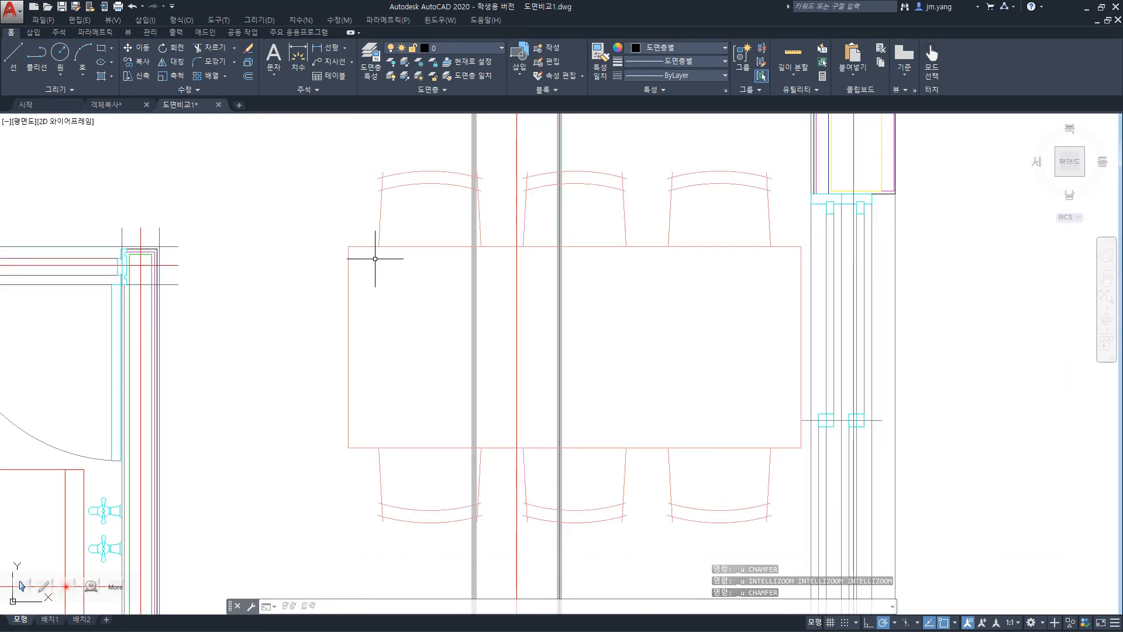
pyautogui.write('CHa')
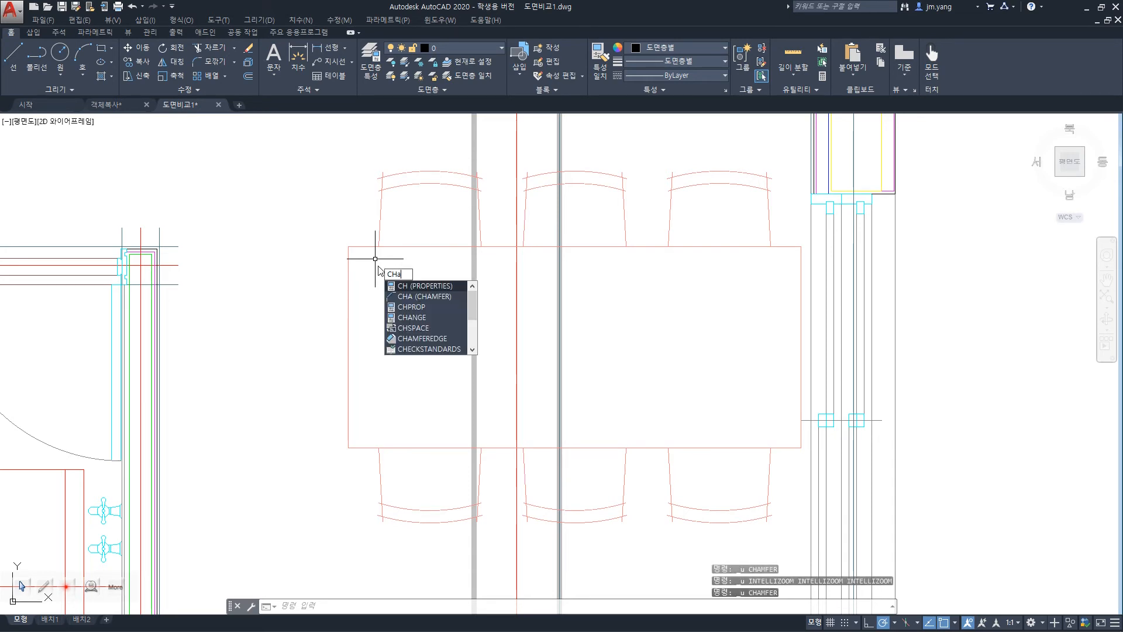
pyautogui.press('Return')
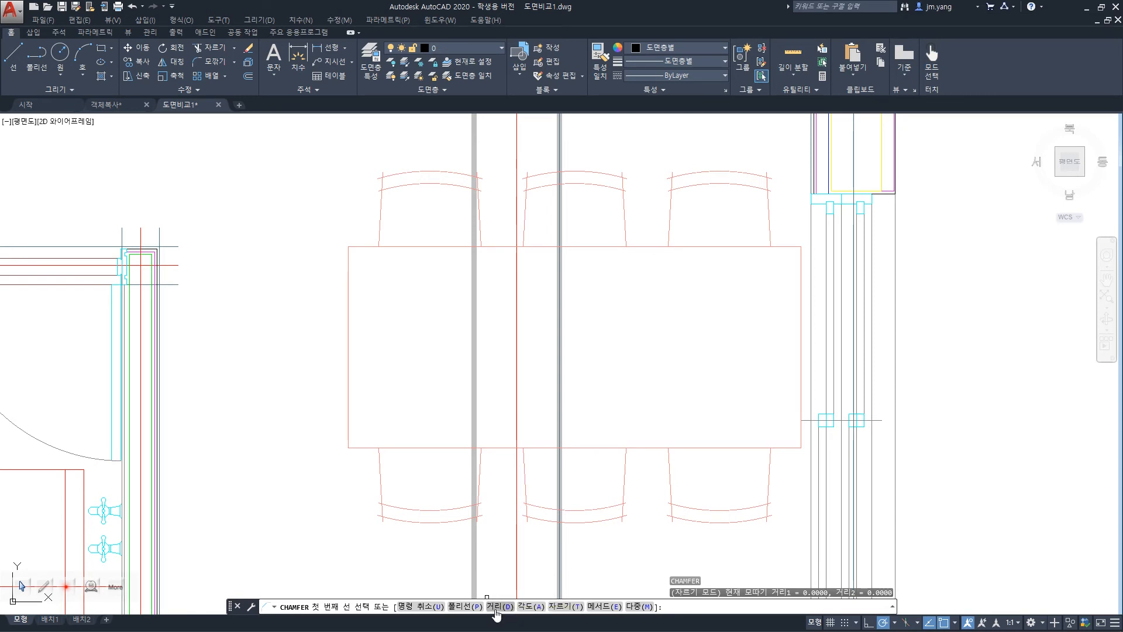
pyautogui.click(536, 607)
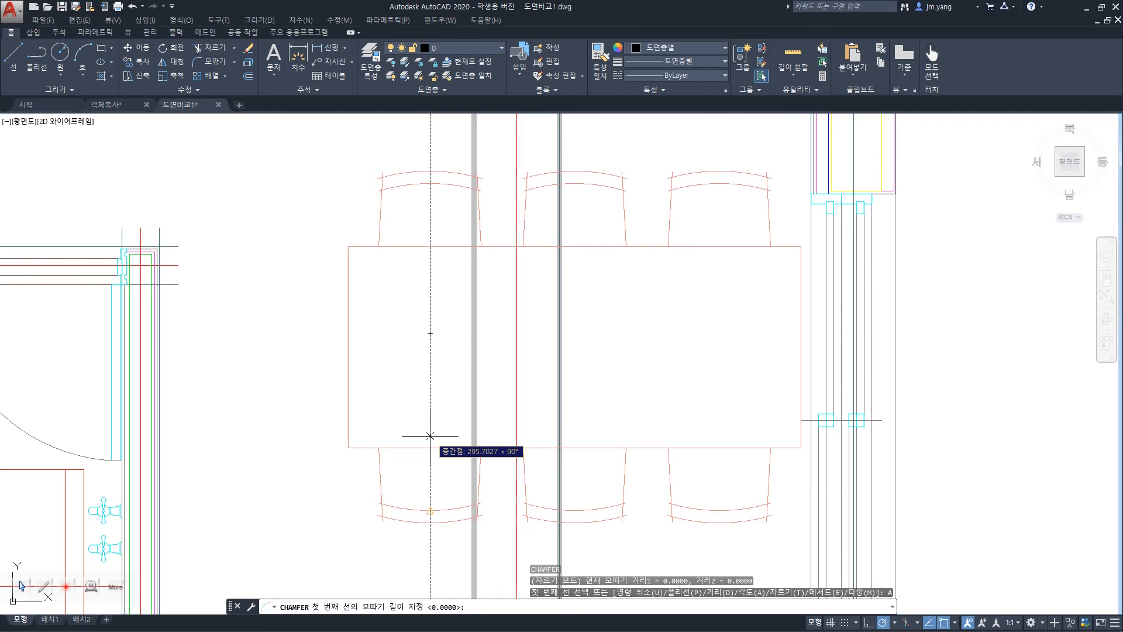
pyautogui.press('Escape')
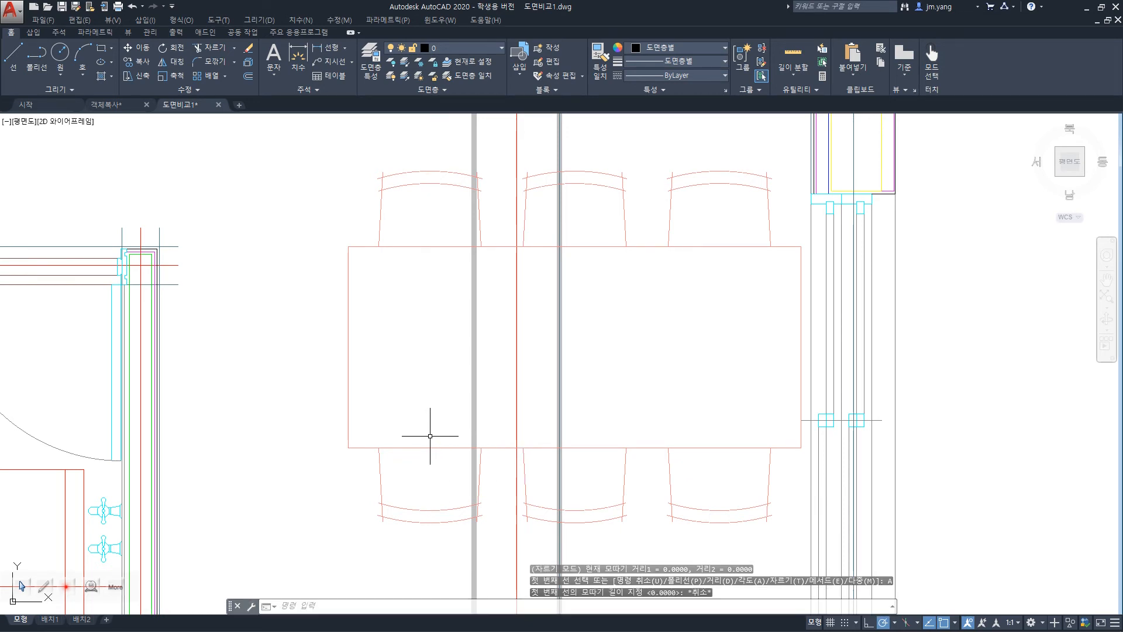
pyautogui.press('Escape')
pyautogui.press('Escape')
pyautogui.write('cha')
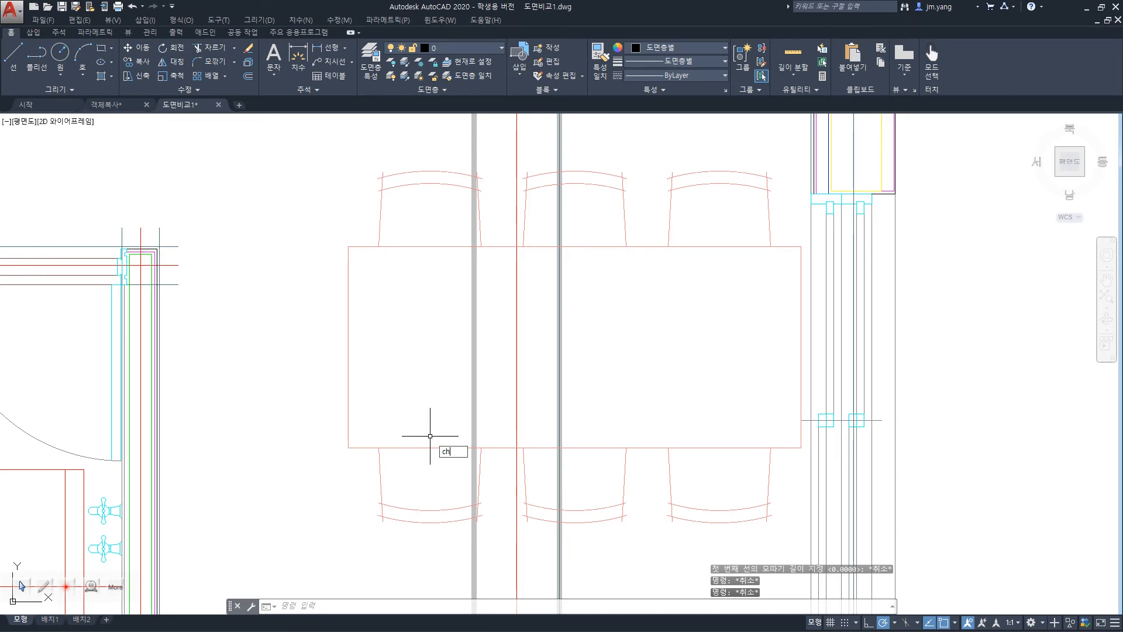
pyautogui.press('Return')
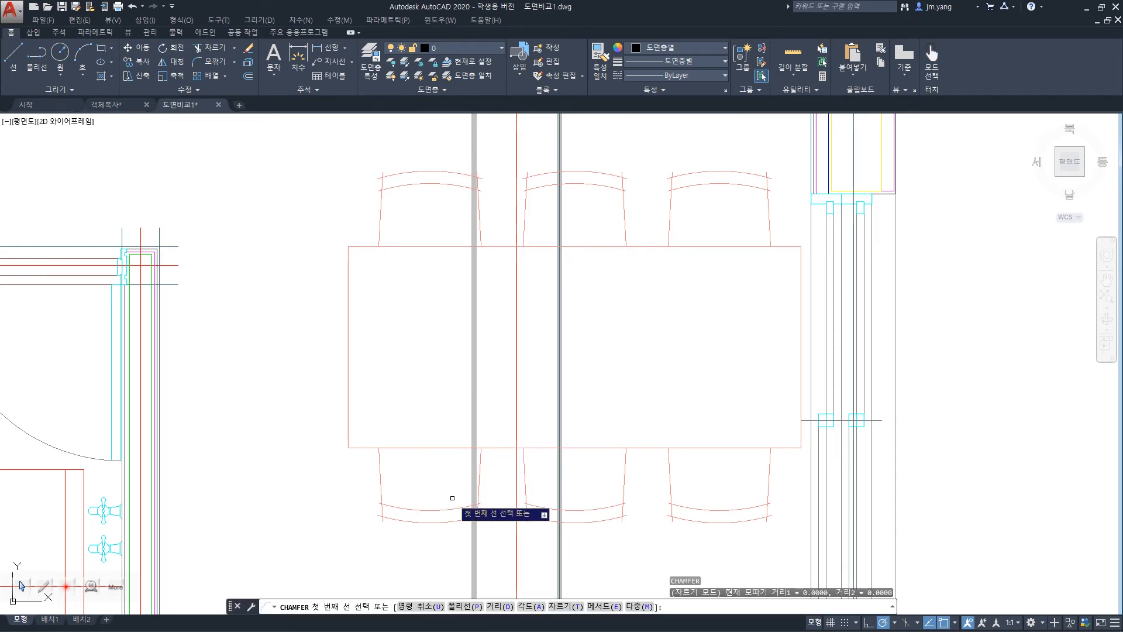
pyautogui.write('a')
pyautogui.press('Return')
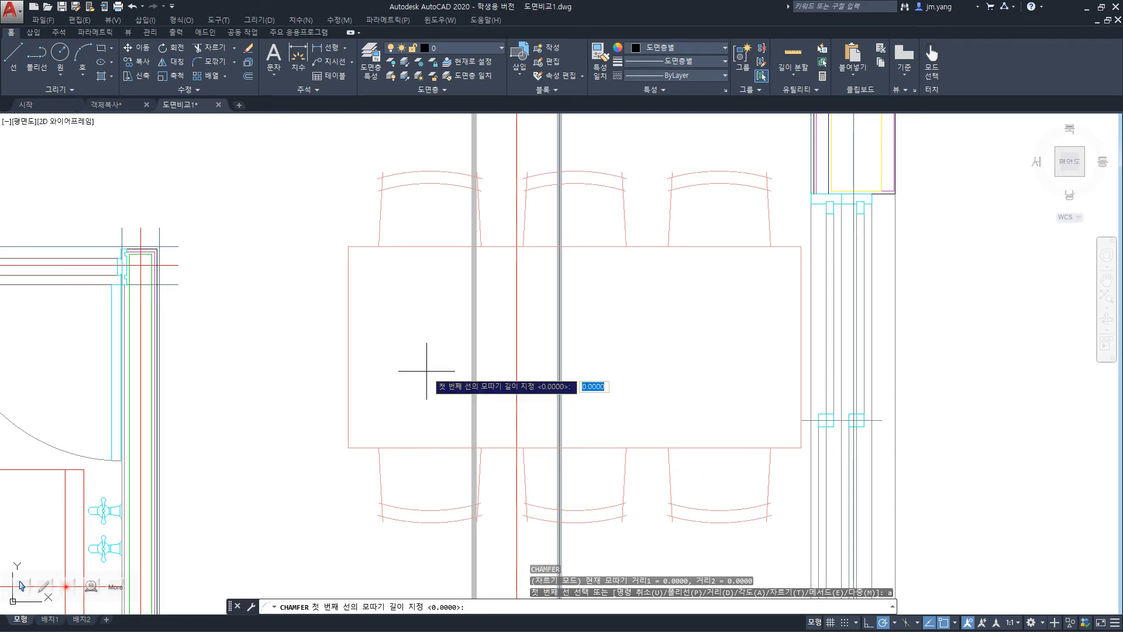
pyautogui.write('45')
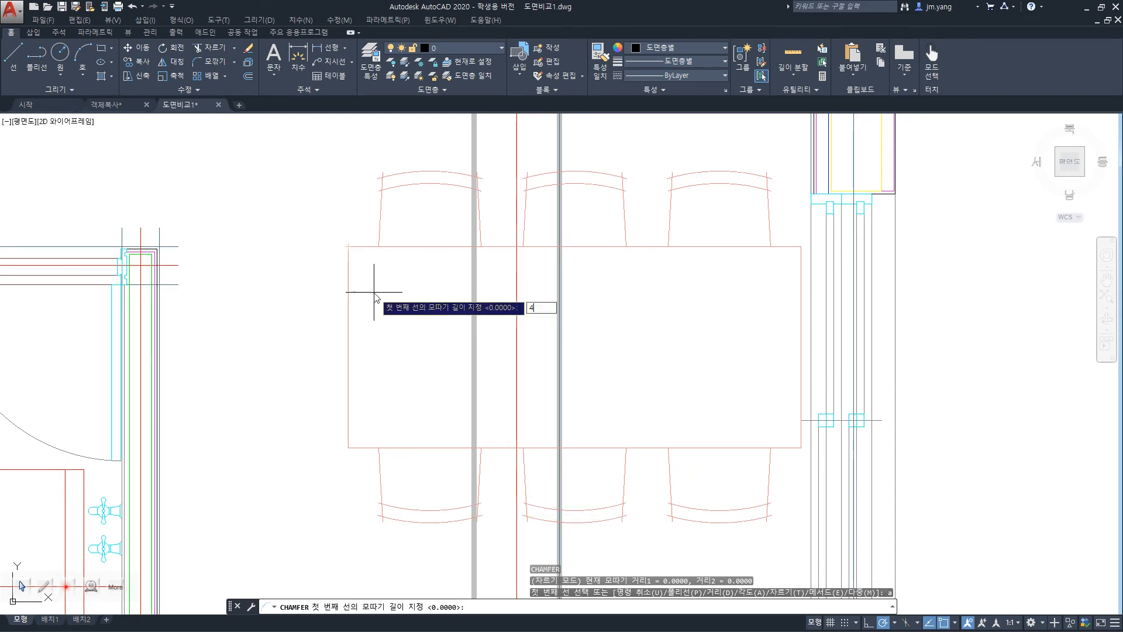
pyautogui.press('Return')
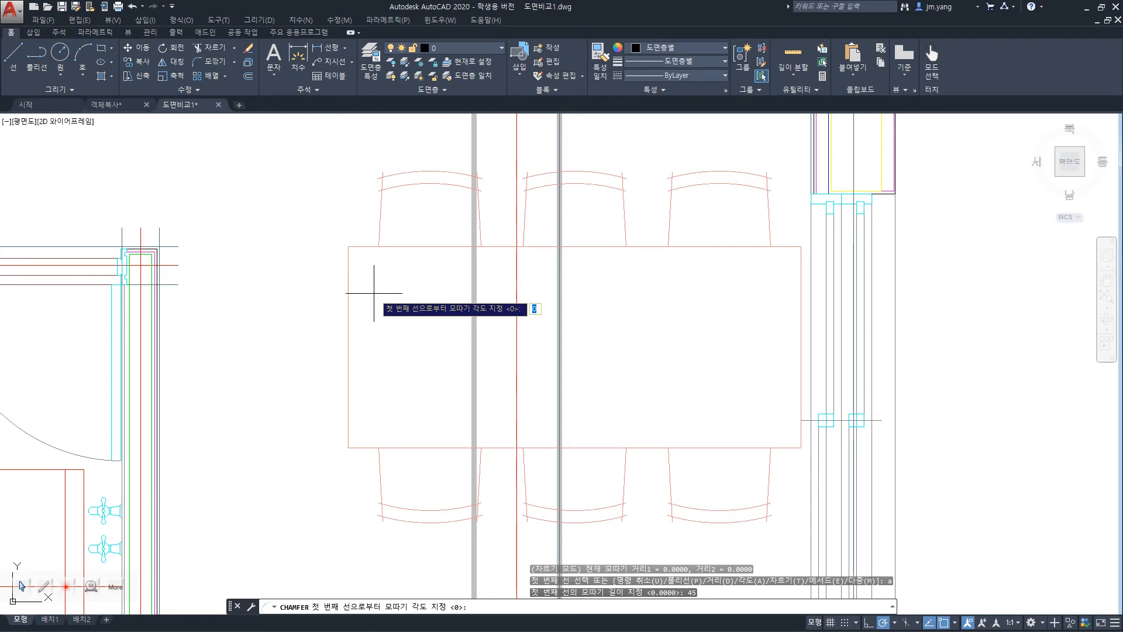
pyautogui.press('Escape')
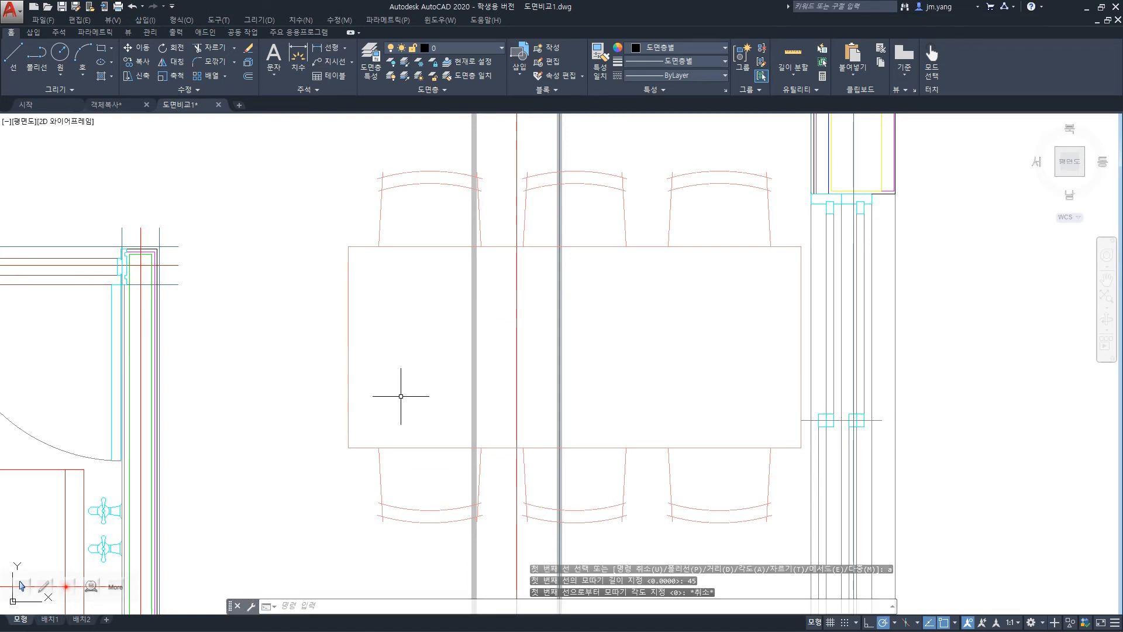
# Chamfer the dining table's upper-left corner by angle, with a chamfer length of 50 along the top edge and an angle of 45.
pyautogui.write('cha')
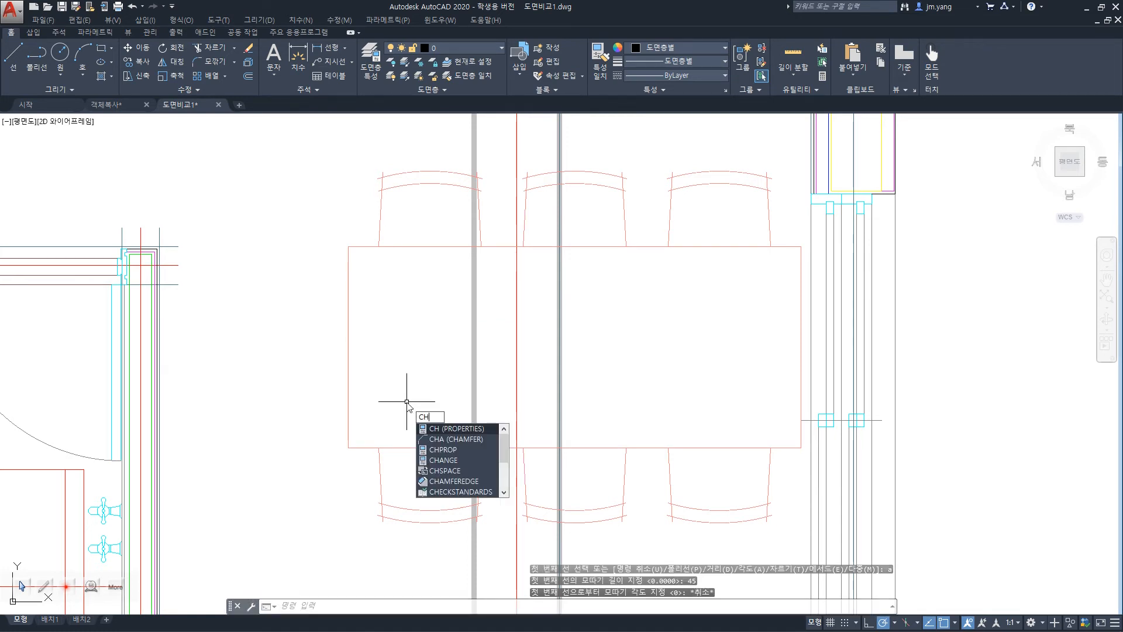
pyautogui.press('Return')
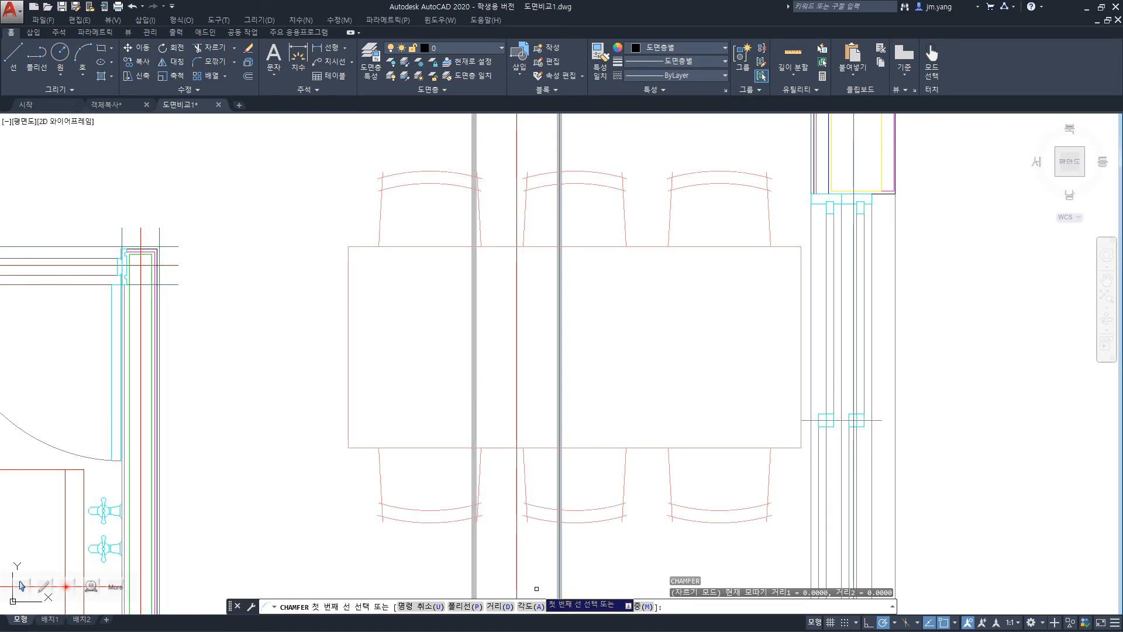
pyautogui.click(529, 607)
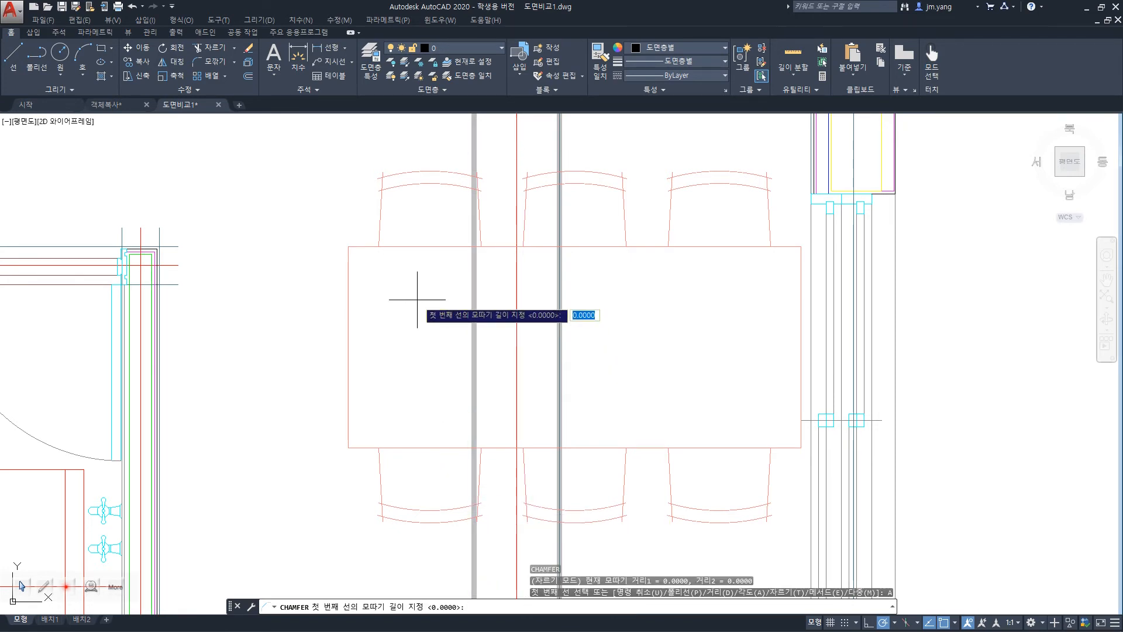
pyautogui.write('50')
pyautogui.press('Return')
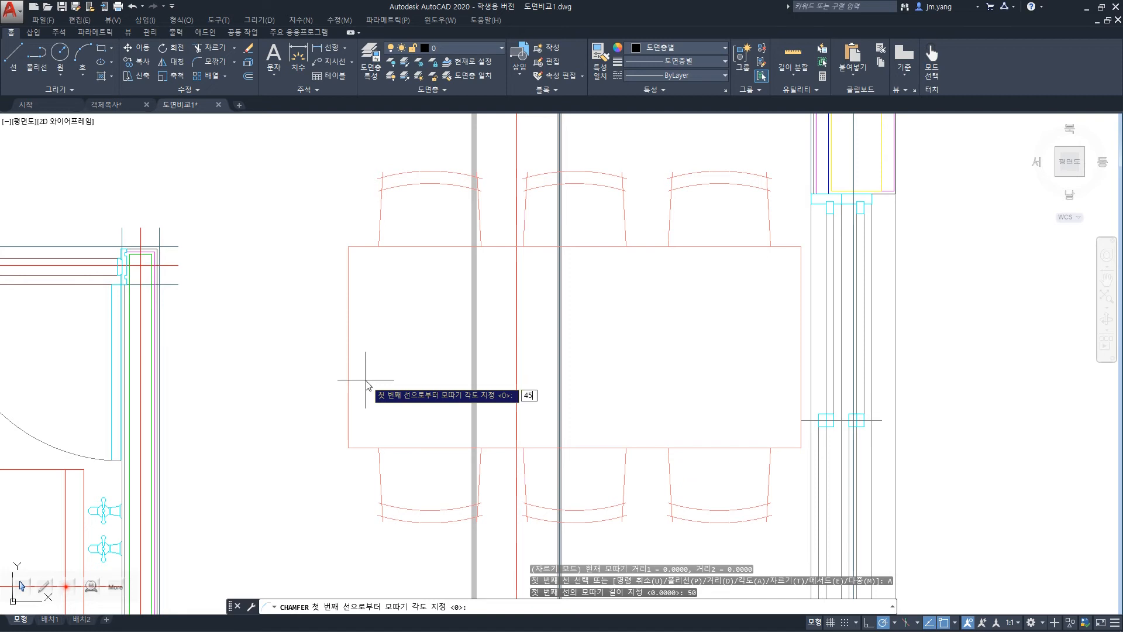
pyautogui.press('Return')
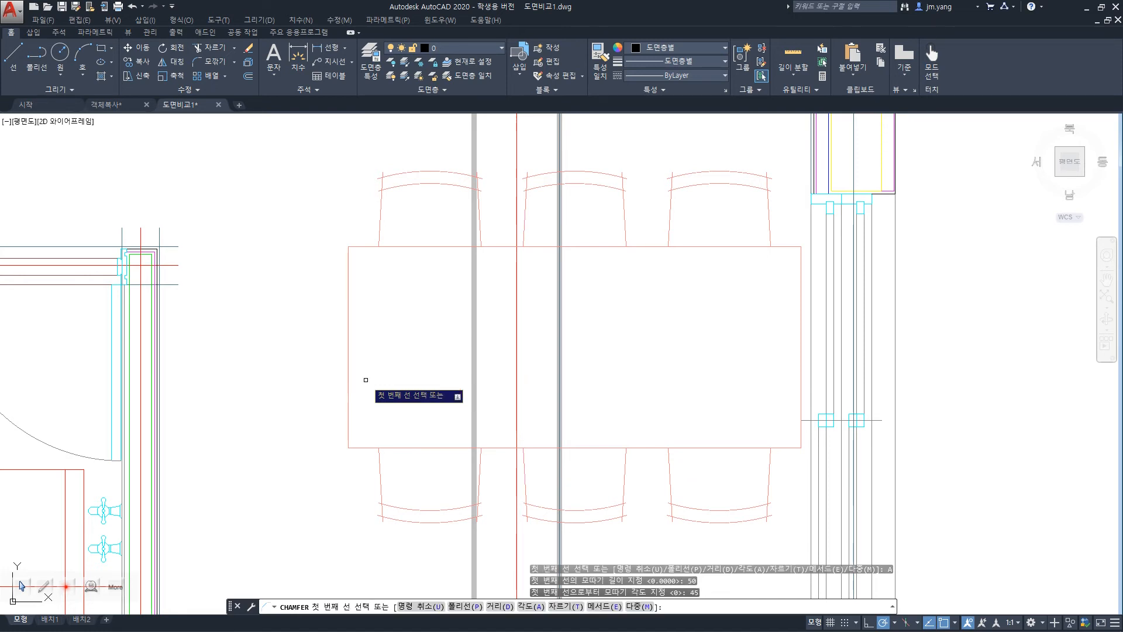
pyautogui.click(356, 246)
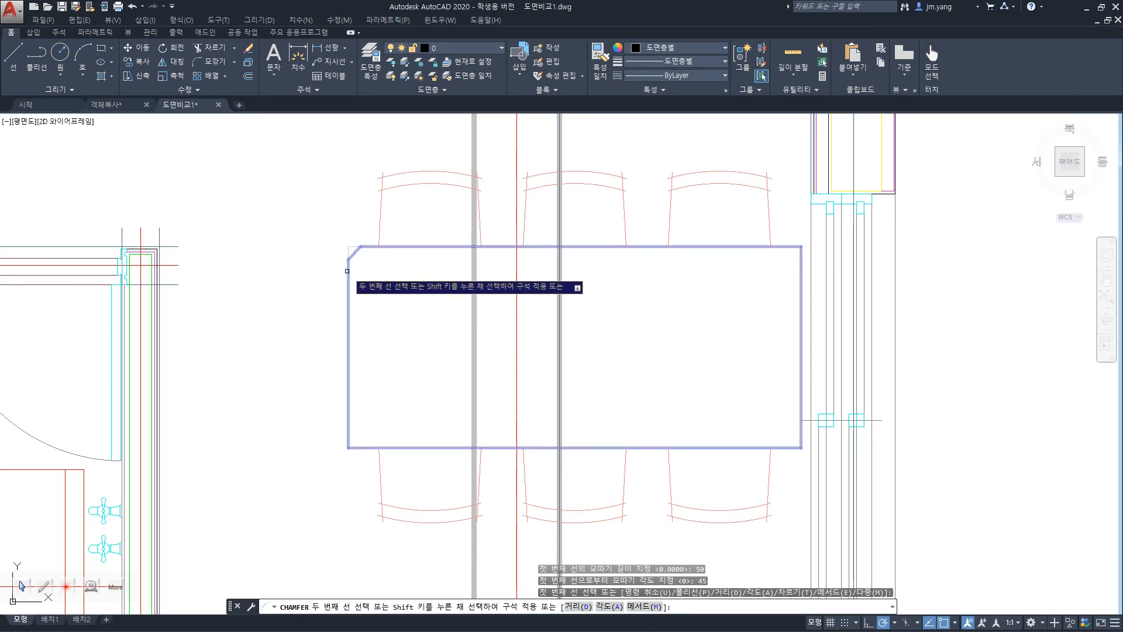
pyautogui.click(347, 272)
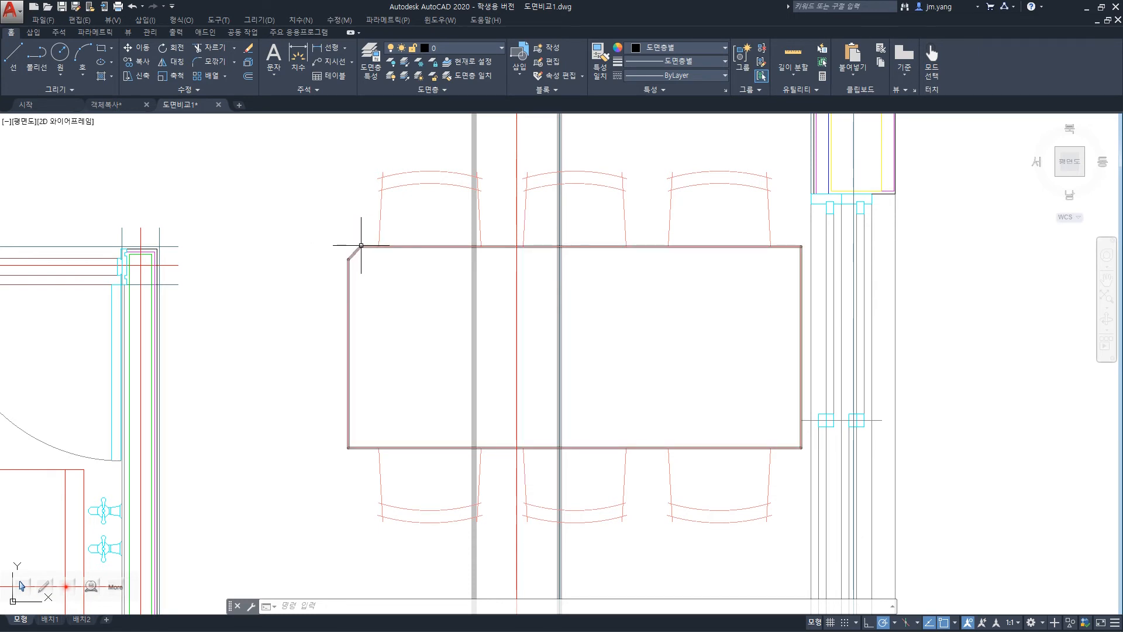
pyautogui.rightClick(133, 510)
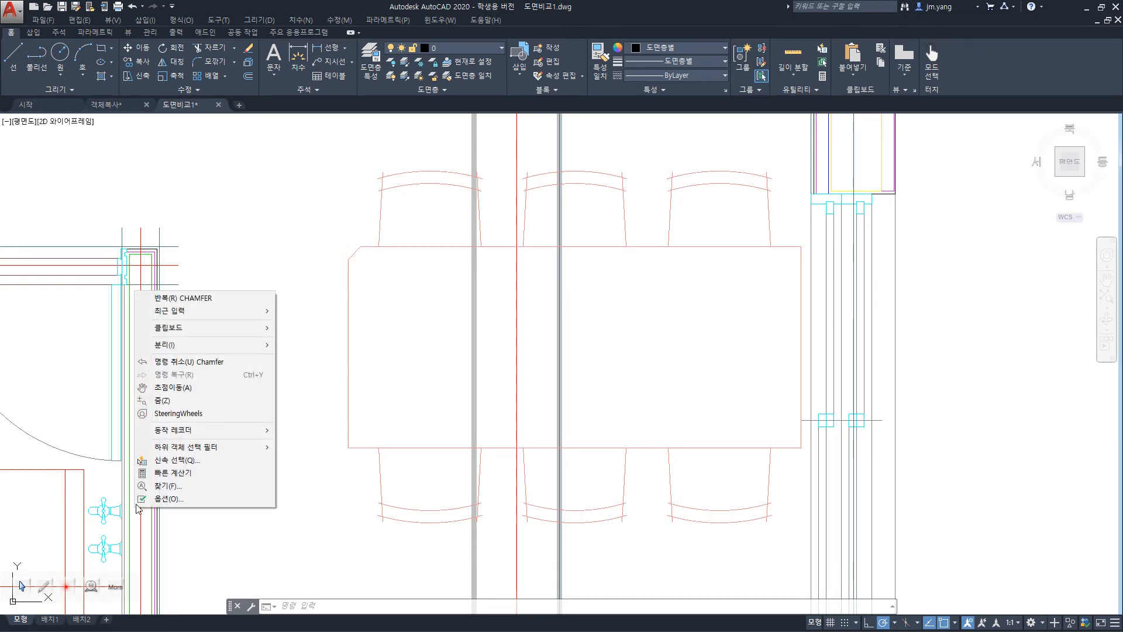
pyautogui.click(341, 317)
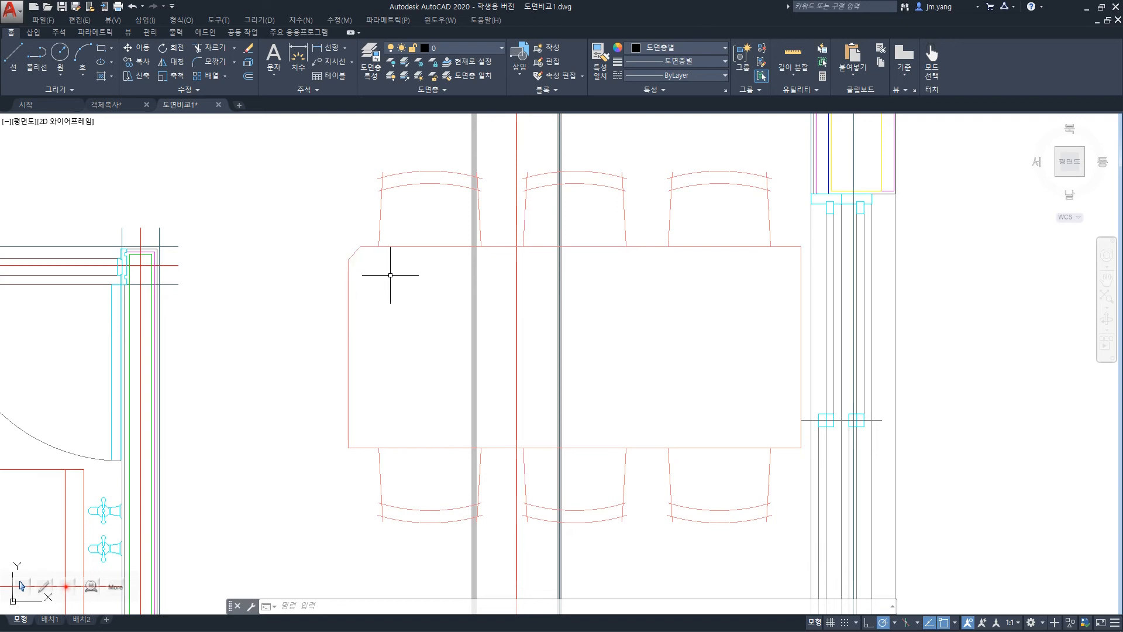
# Undo the angle chamfer and try to chamfer the whole dining table polyline with the Distance method at its existing distances of 0.
pyautogui.hotkey('ctrl', 'z')
pyautogui.write('c')
pyautogui.press('Return')
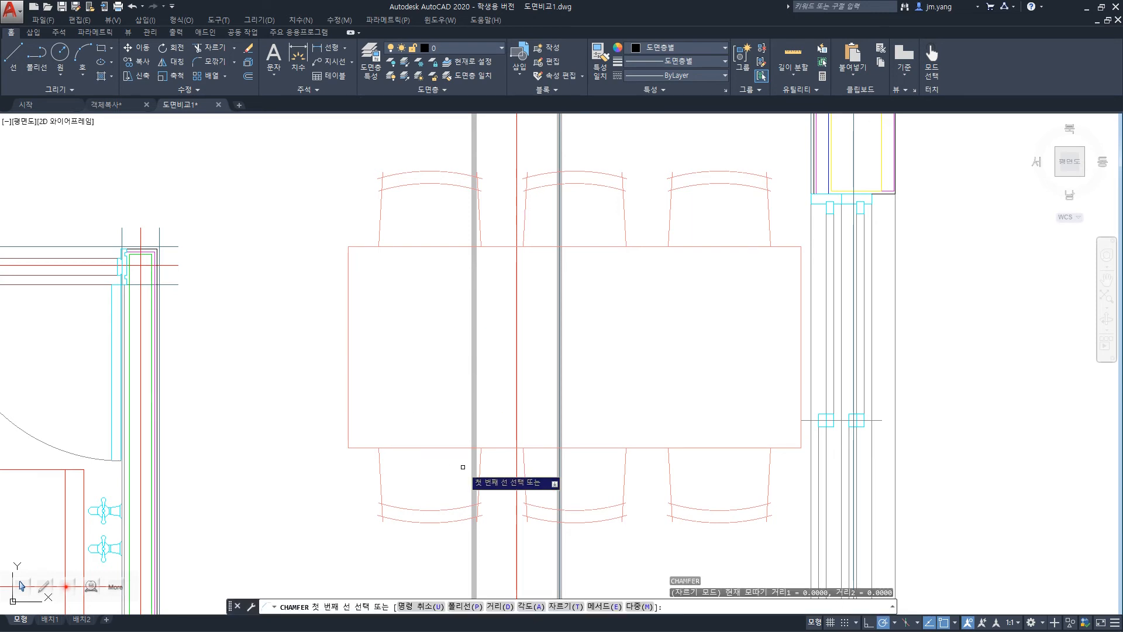
pyautogui.click(460, 606)
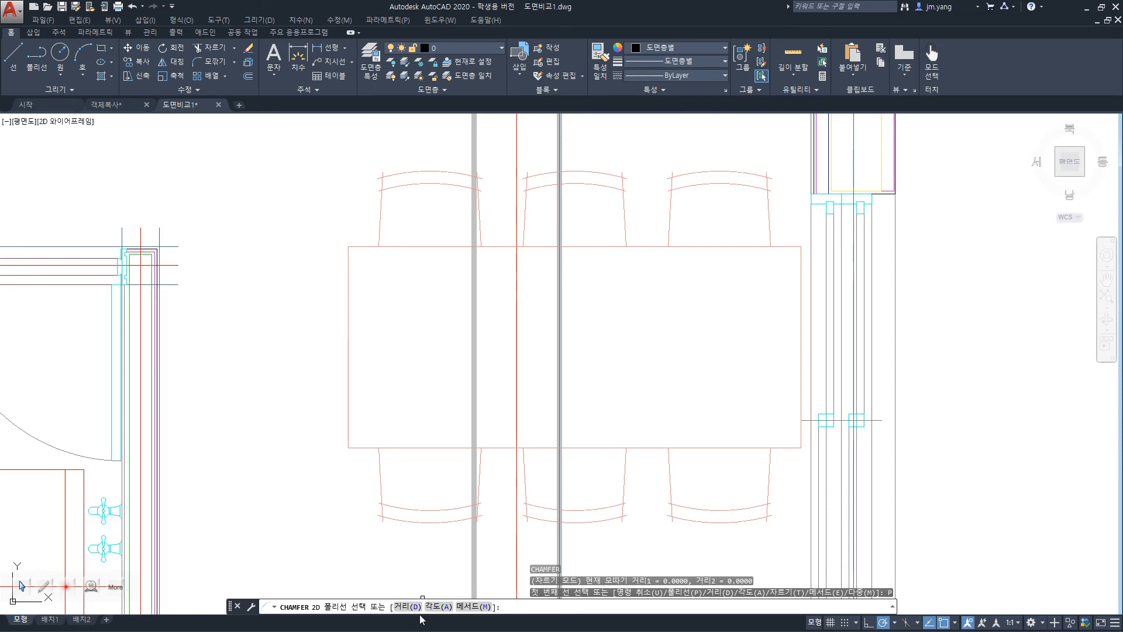
pyautogui.click(475, 607)
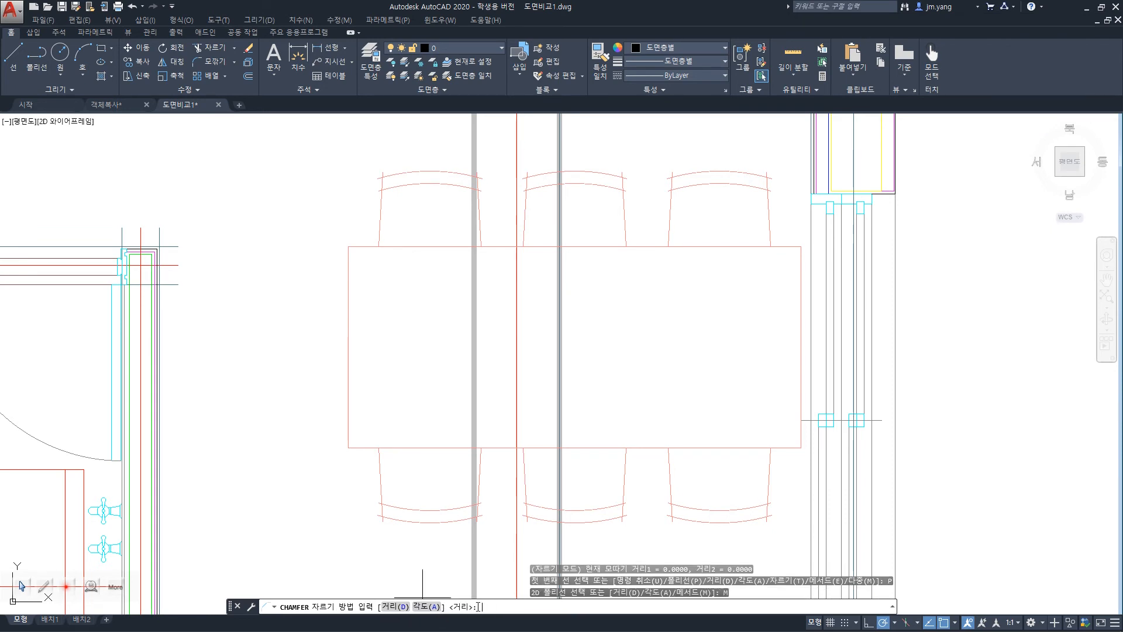
pyautogui.click(395, 606)
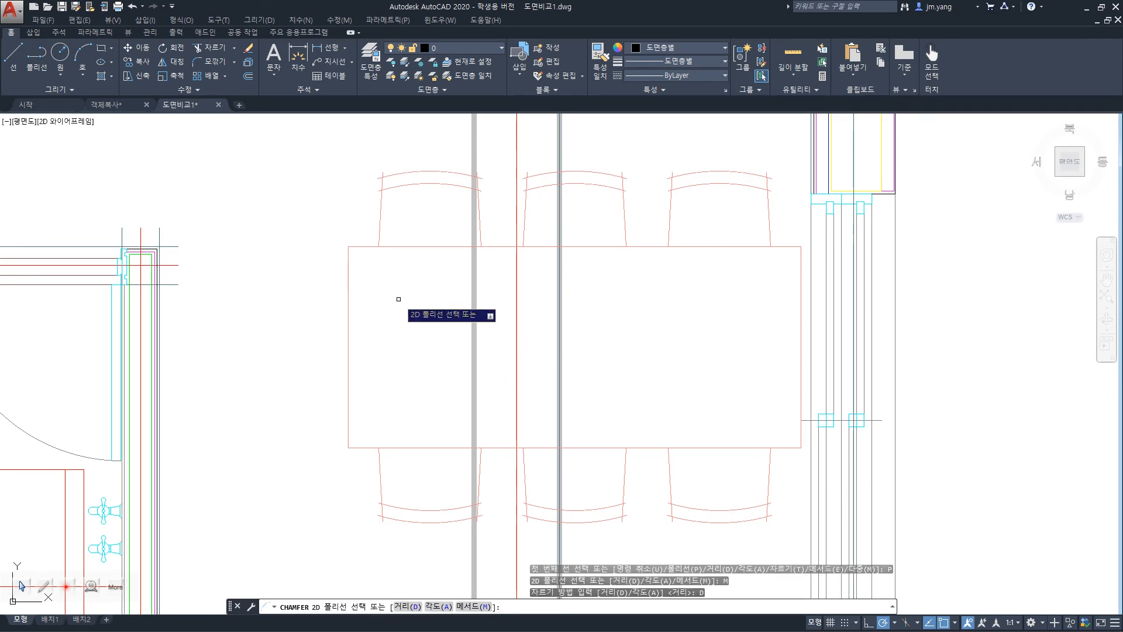
pyautogui.click(364, 247)
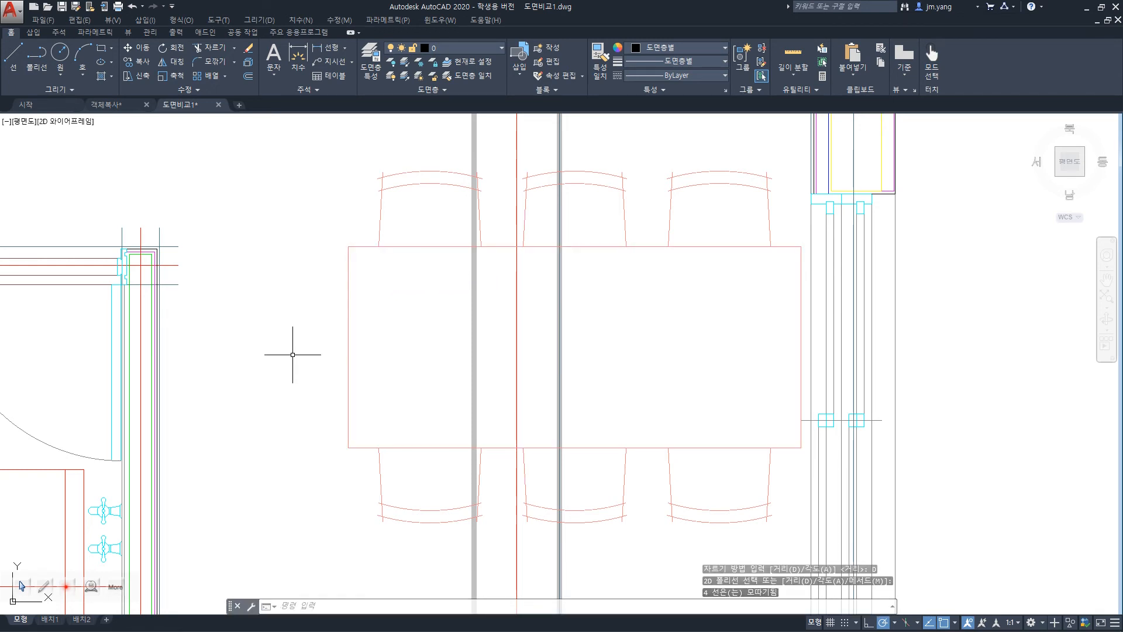
pyautogui.click(348, 331)
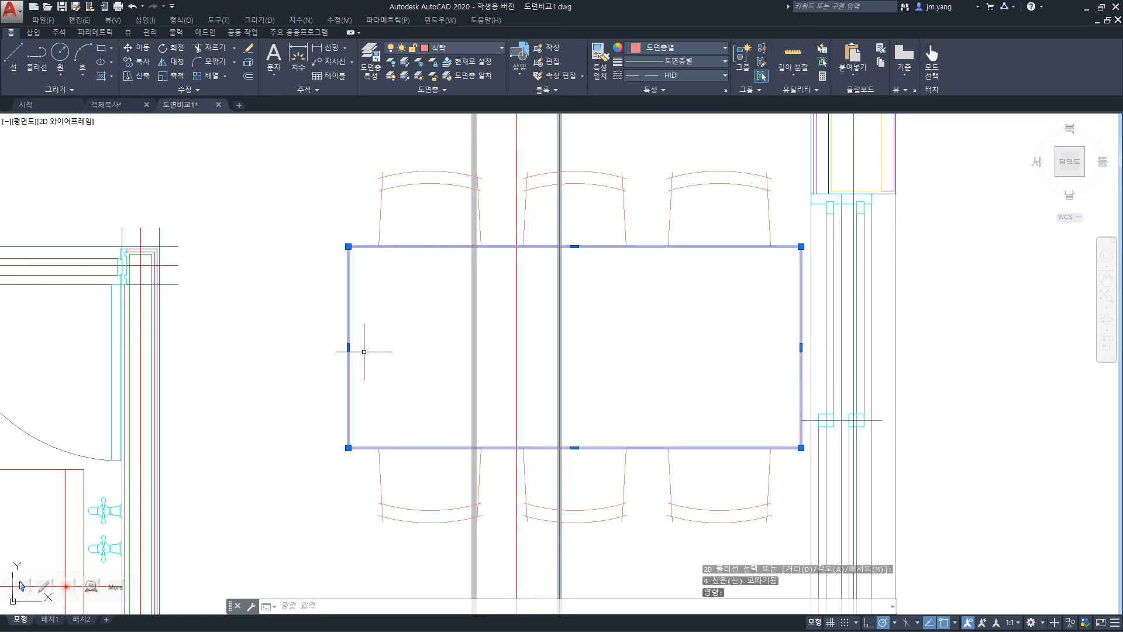
pyautogui.press('Escape')
pyautogui.press('Escape')
# Try once more to chamfer the dining table polyline, leaving the trim method and the 0 distances as they are.
pyautogui.write('cha')
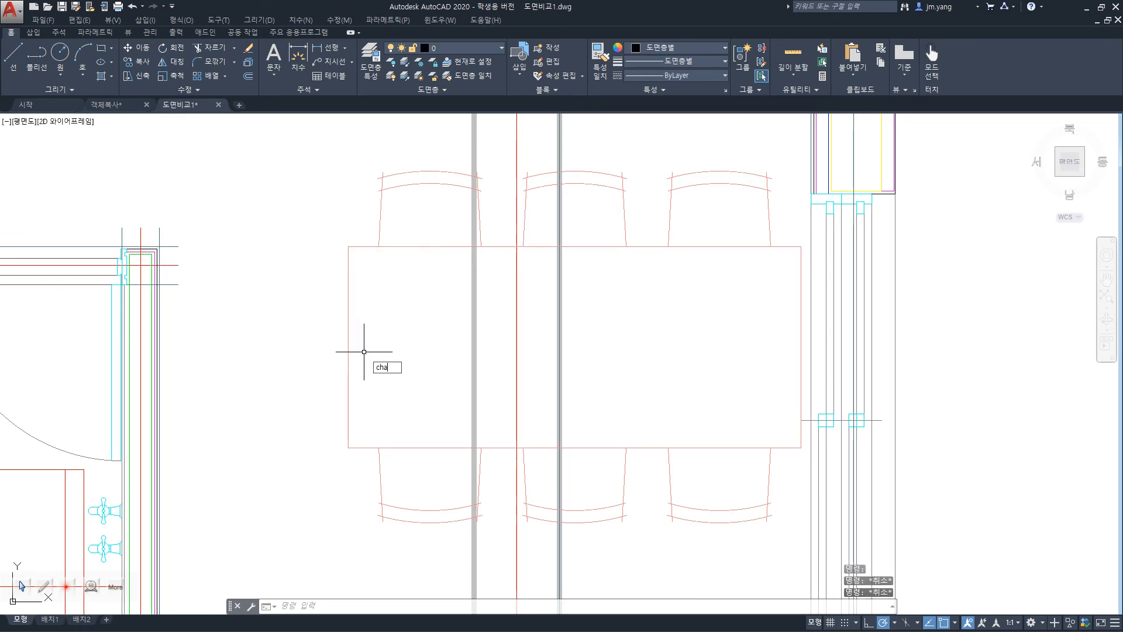
pyautogui.press('Return')
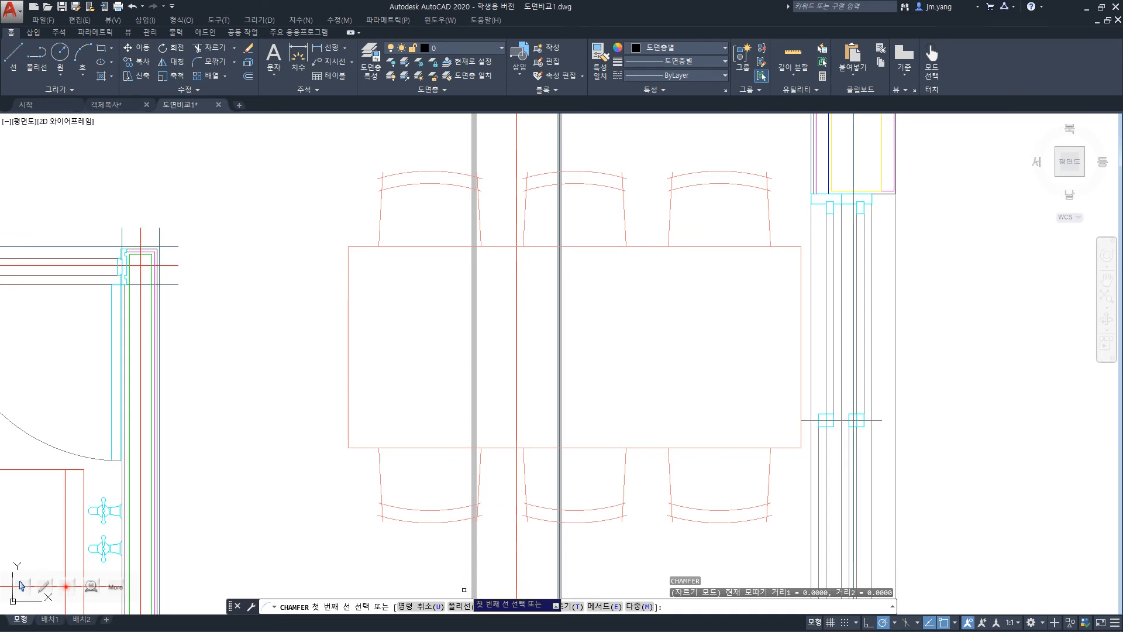
pyautogui.click(466, 607)
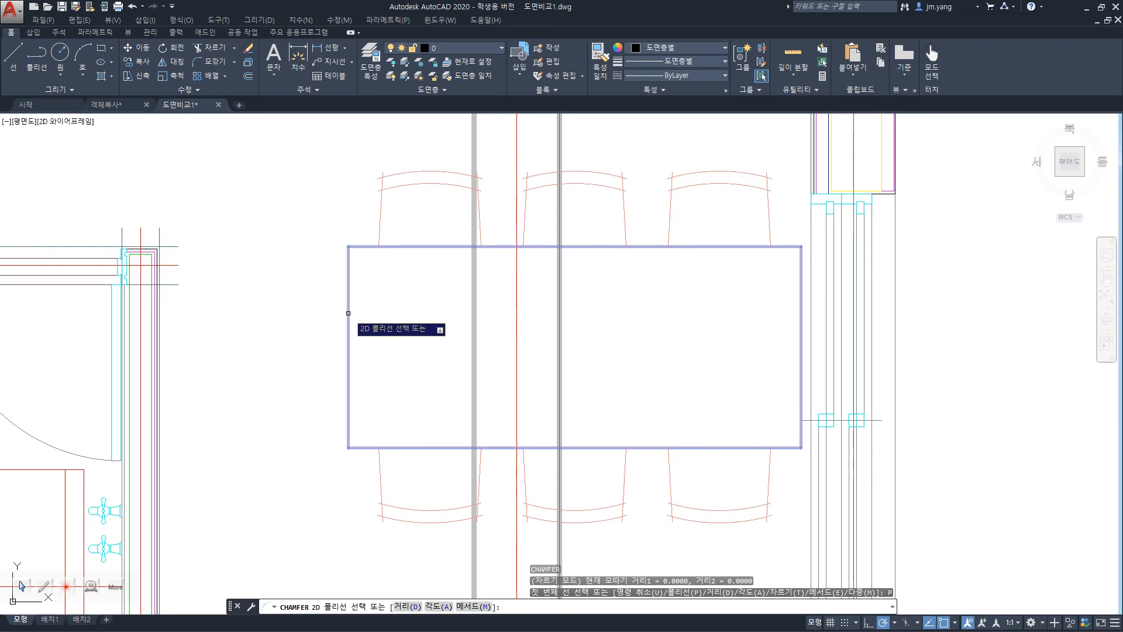
pyautogui.click(348, 313)
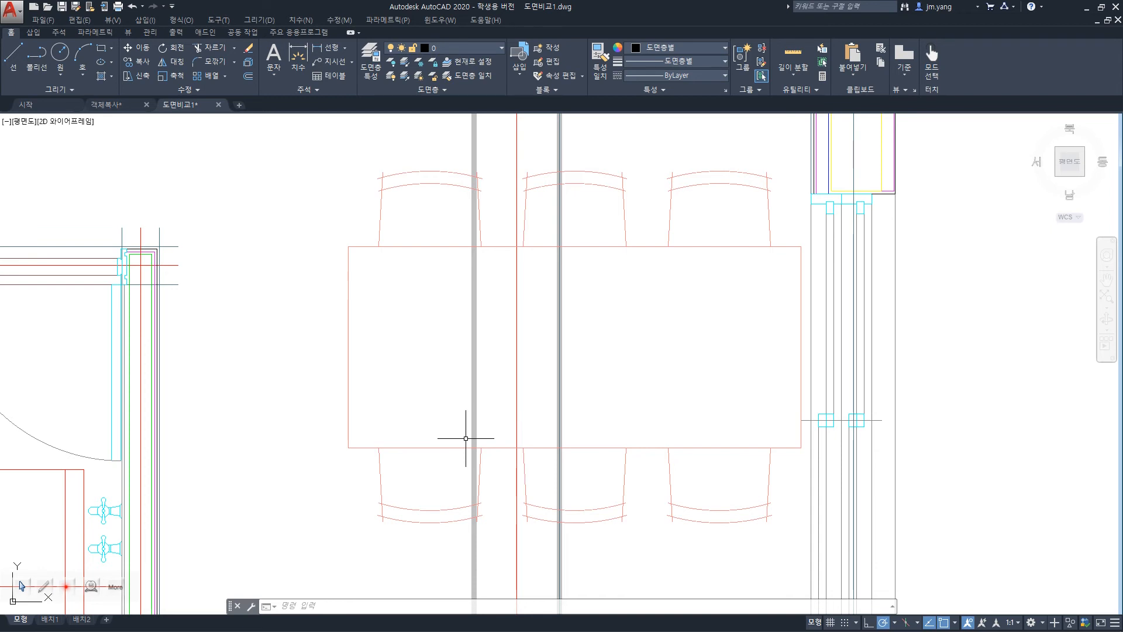
# Chamfer all corners of the dining table polyline with first distance 20 and second distance 50.
pyautogui.write('cha')
pyautogui.press('Return')
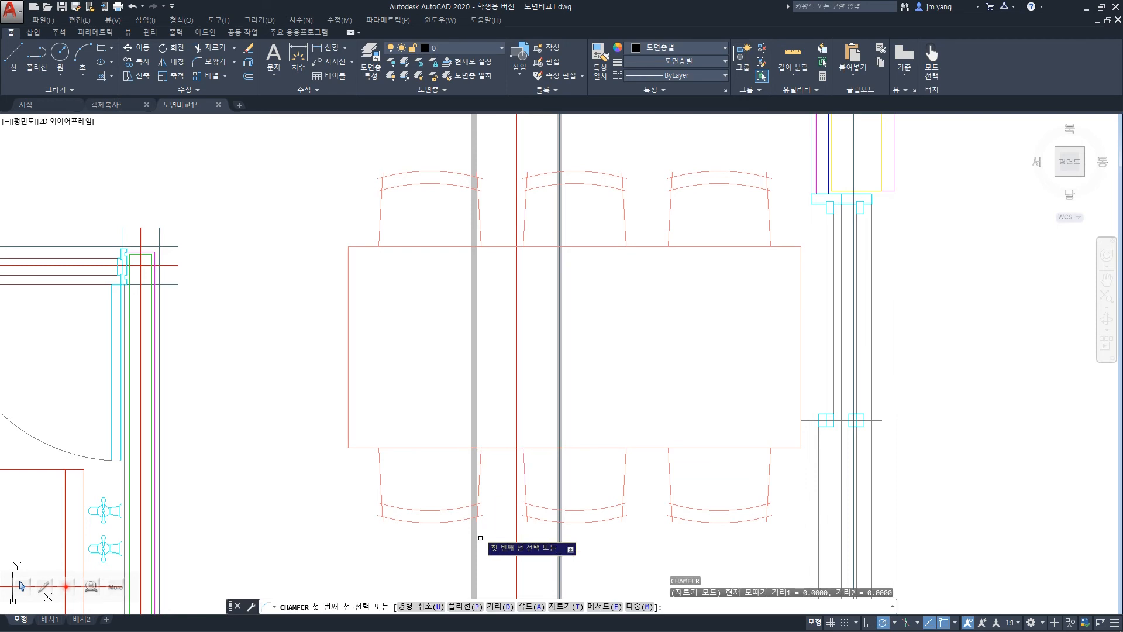
pyautogui.click(500, 606)
pyautogui.write('20')
pyautogui.press('Return')
pyautogui.write('50')
pyautogui.press('Return')
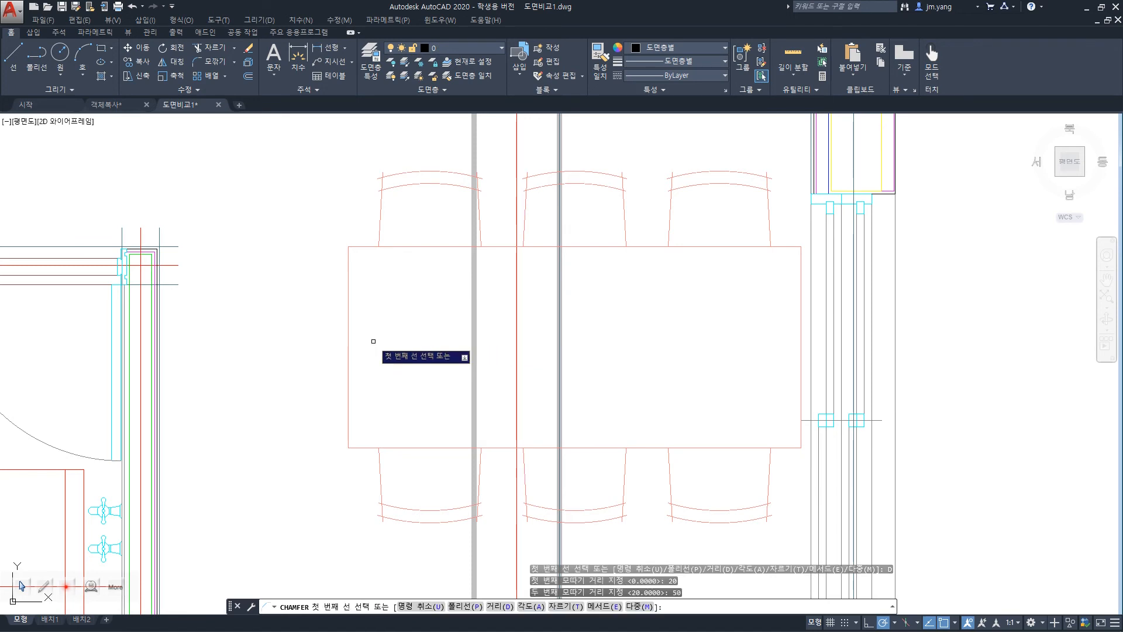
pyautogui.click(467, 607)
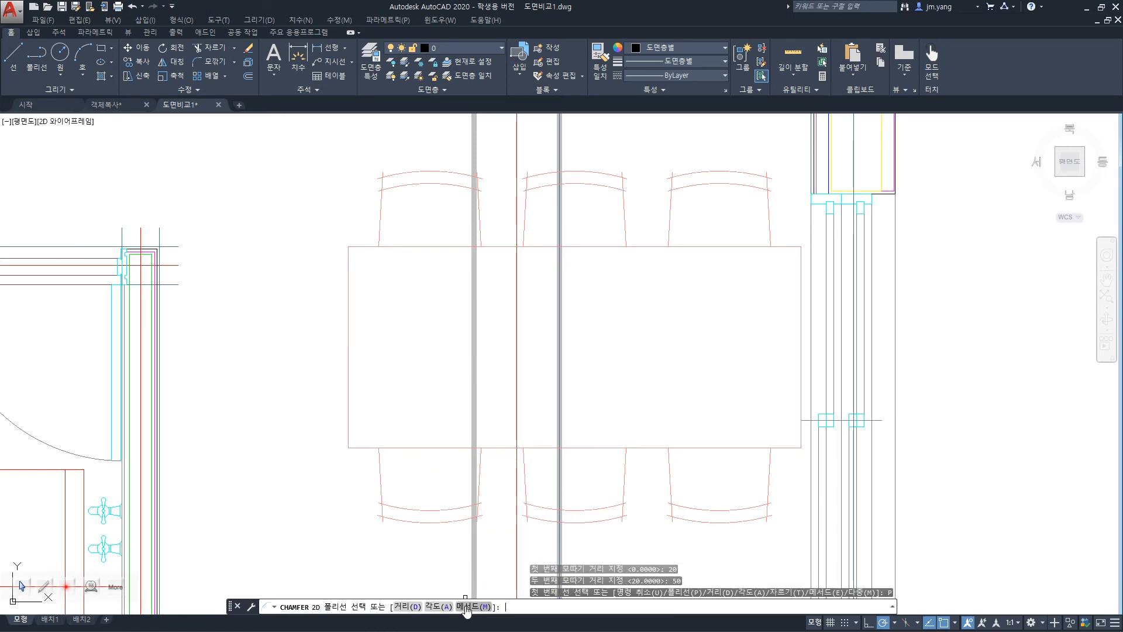
pyautogui.click(355, 247)
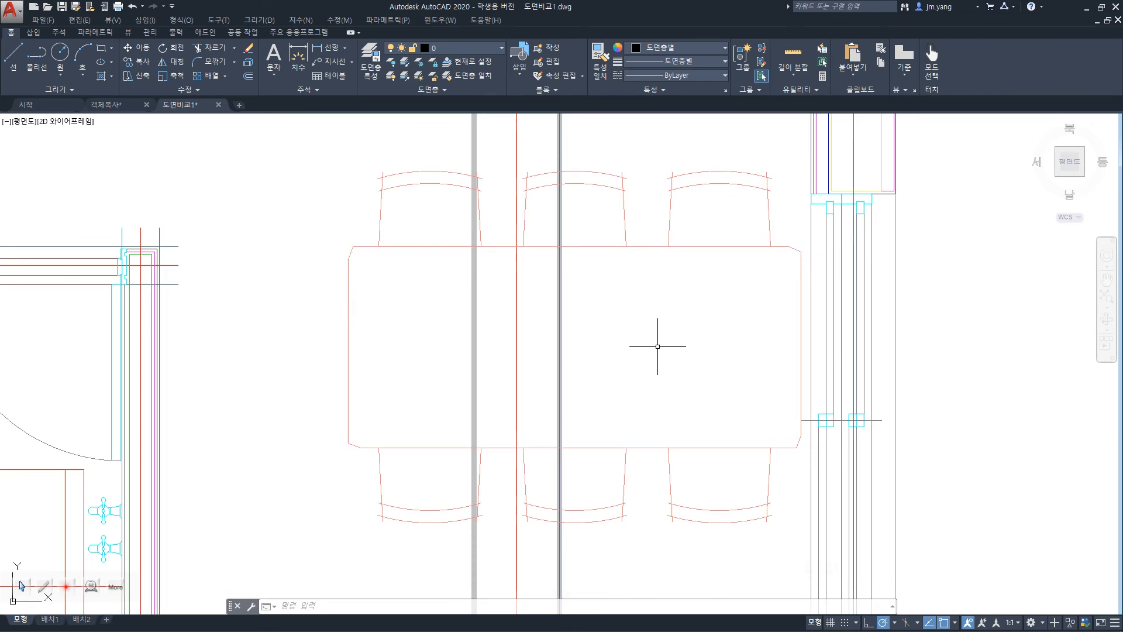
# Start Chamfer, switch to the presentation slide to review the Extend section, and return to the AutoCAD drawing.
pyautogui.write('cha')
pyautogui.press('Return')
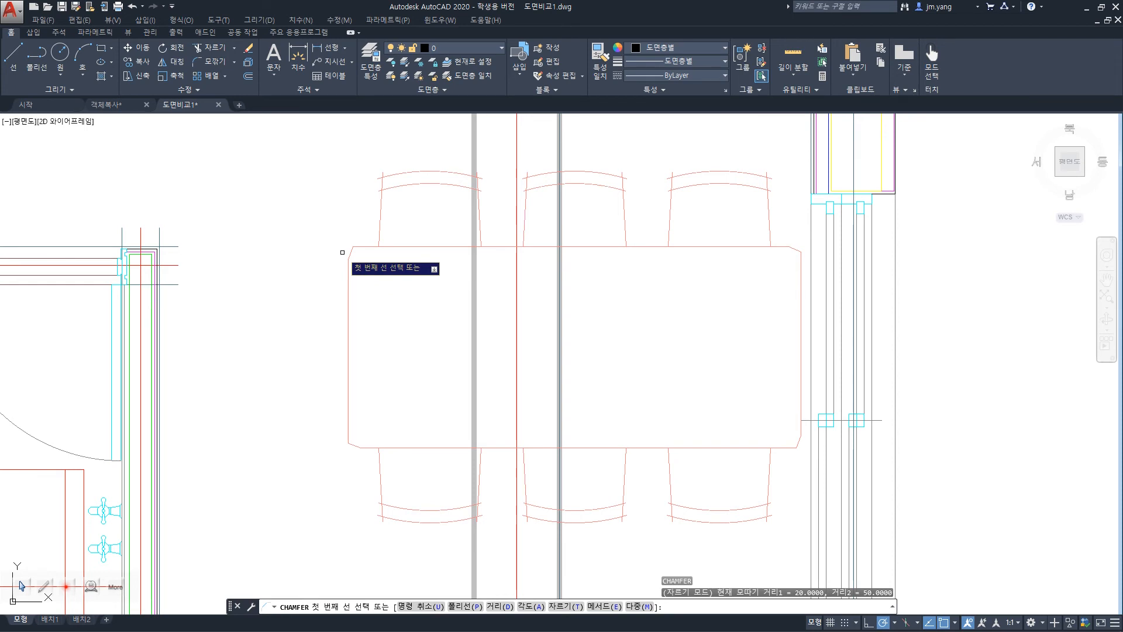
pyautogui.hotkey('alt', 'Tab')
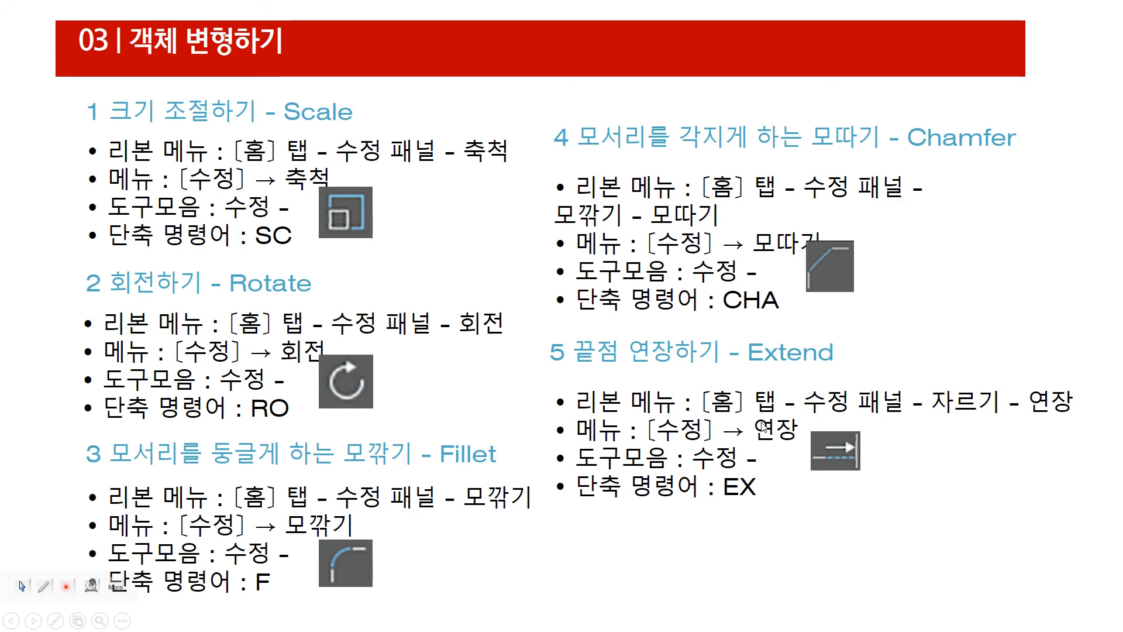
pyautogui.hotkey('alt', 'Tab')
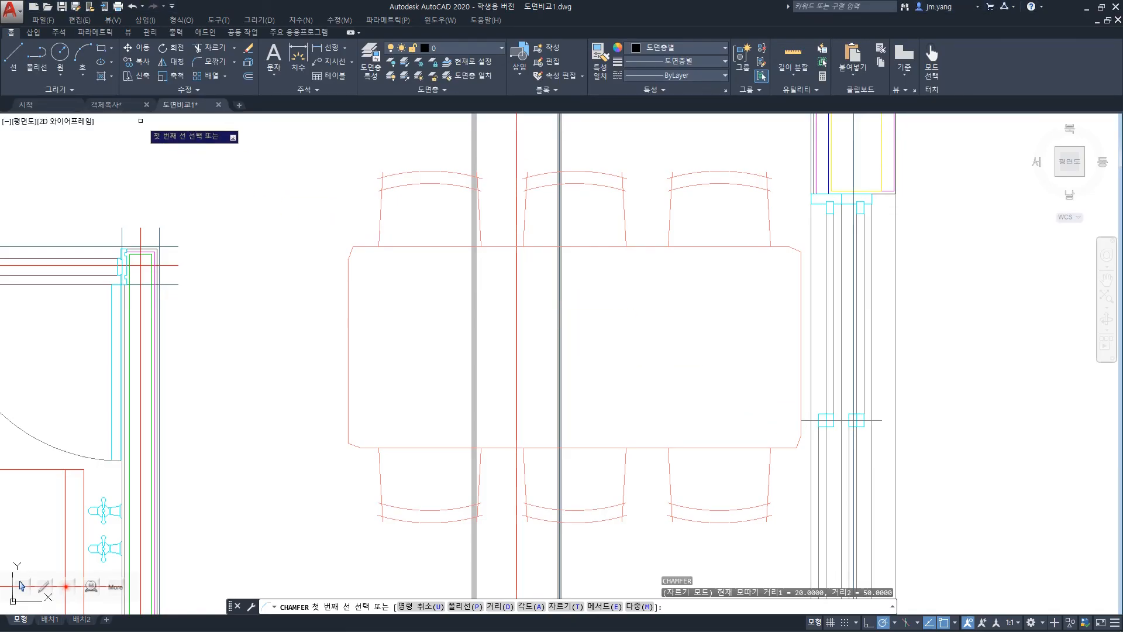
# Look up where the Extend command is found among the modify commands, and leave the pending Chamfer command.
pyautogui.moveTo(138, 111)
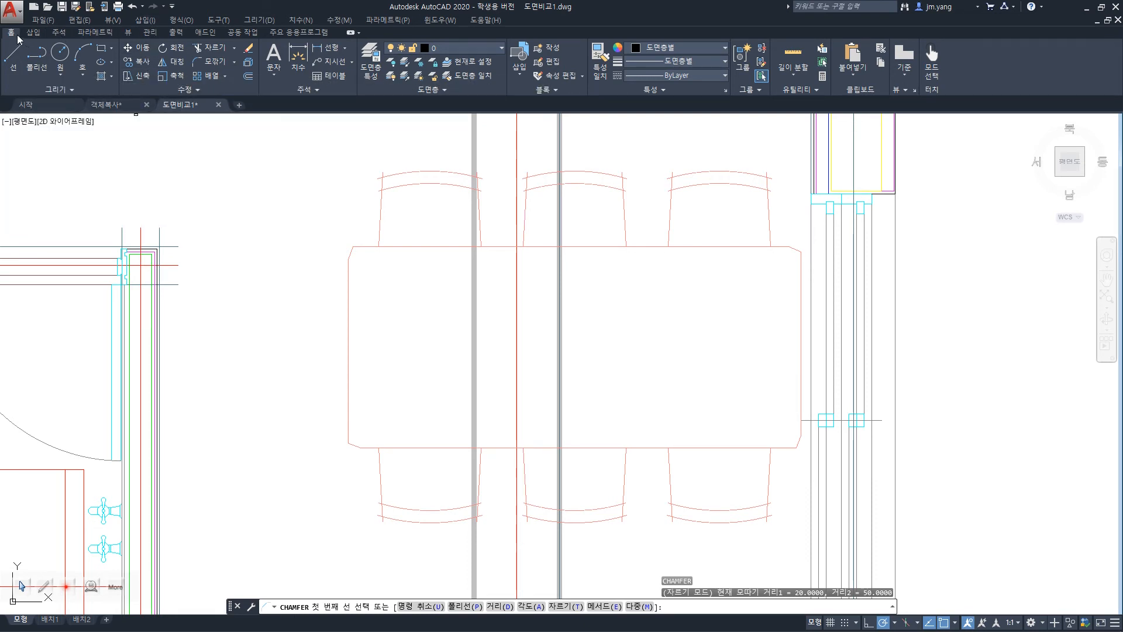
pyautogui.click(195, 92)
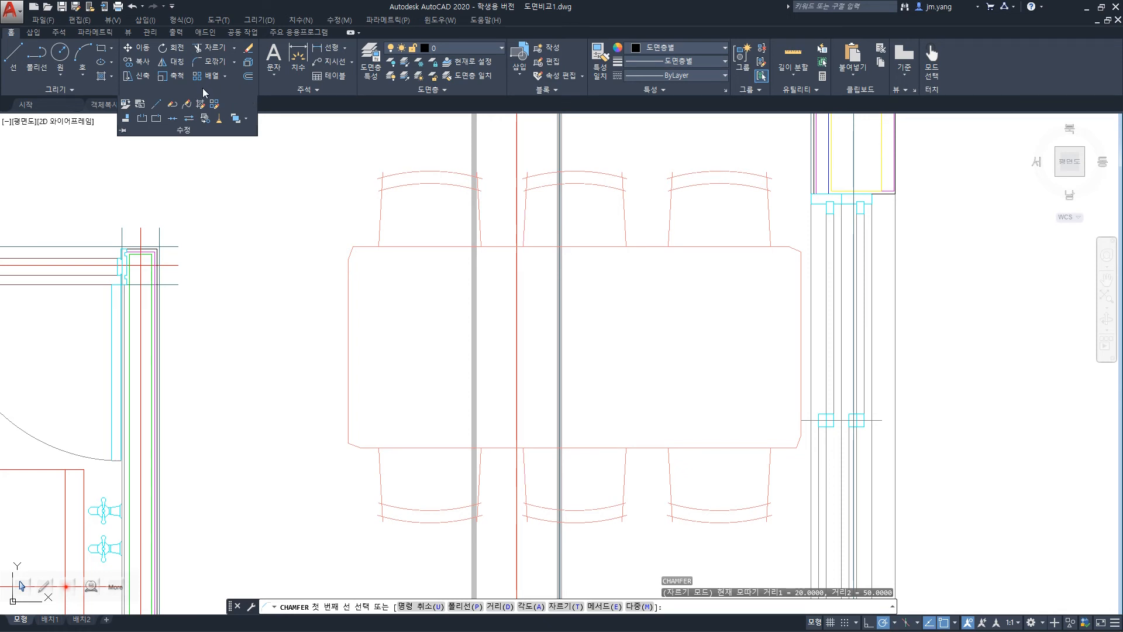
pyautogui.click(234, 50)
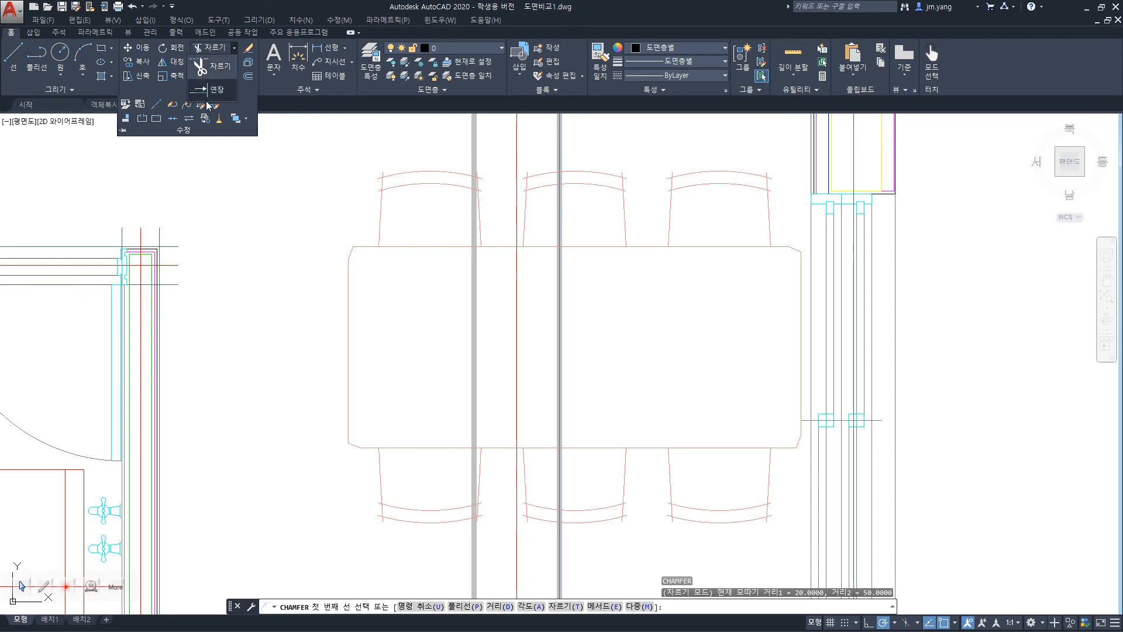
pyautogui.click(340, 22)
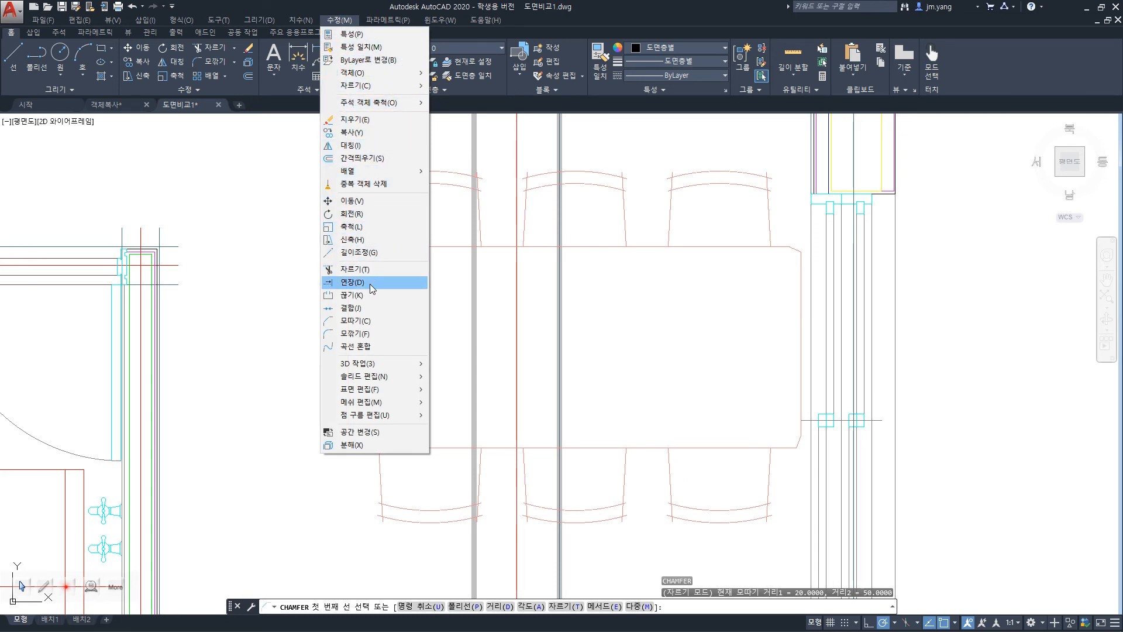
pyautogui.click(238, 281)
pyautogui.click(250, 273)
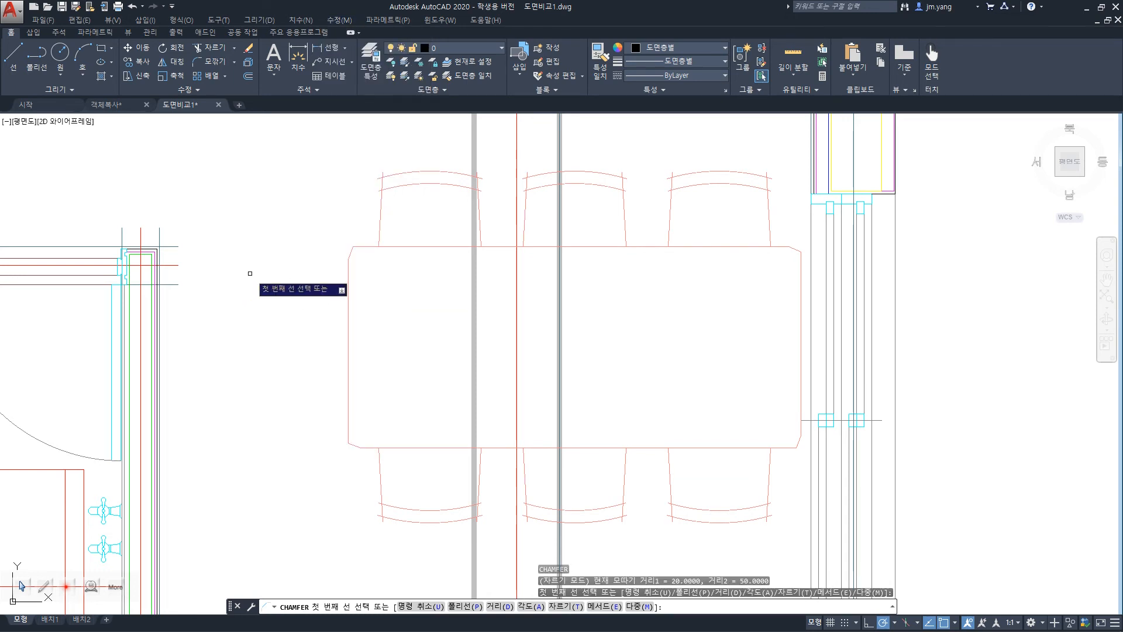
pyautogui.press('Escape')
# Try to extend the outer backrest arc of the upper-left chair to the dining table outline, and undo it.
pyautogui.write('e')
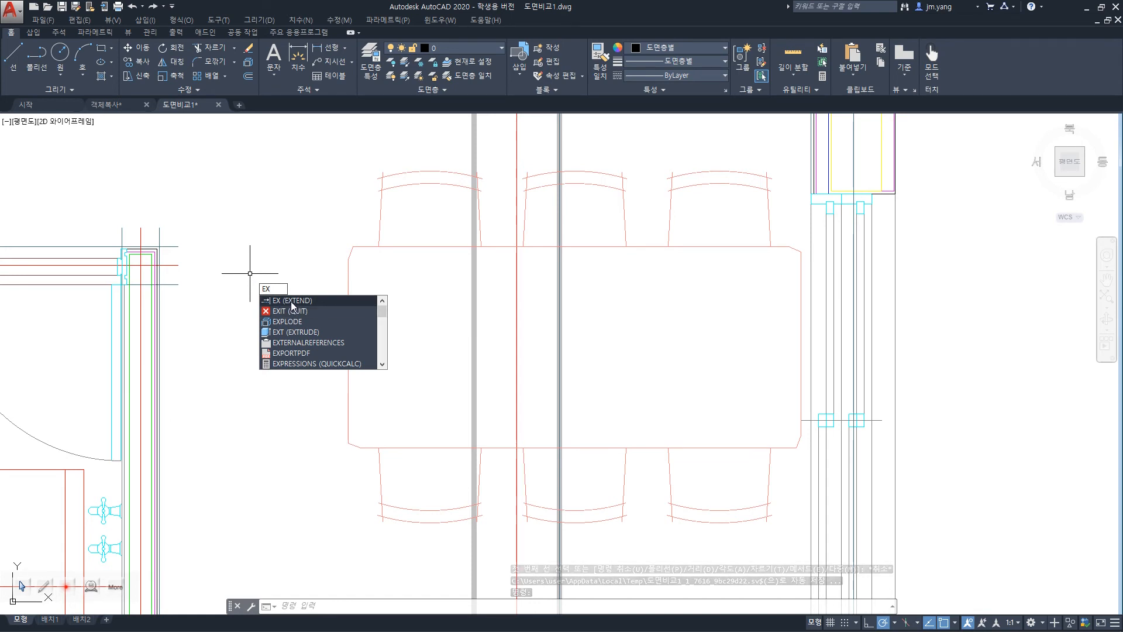
pyautogui.click(290, 302)
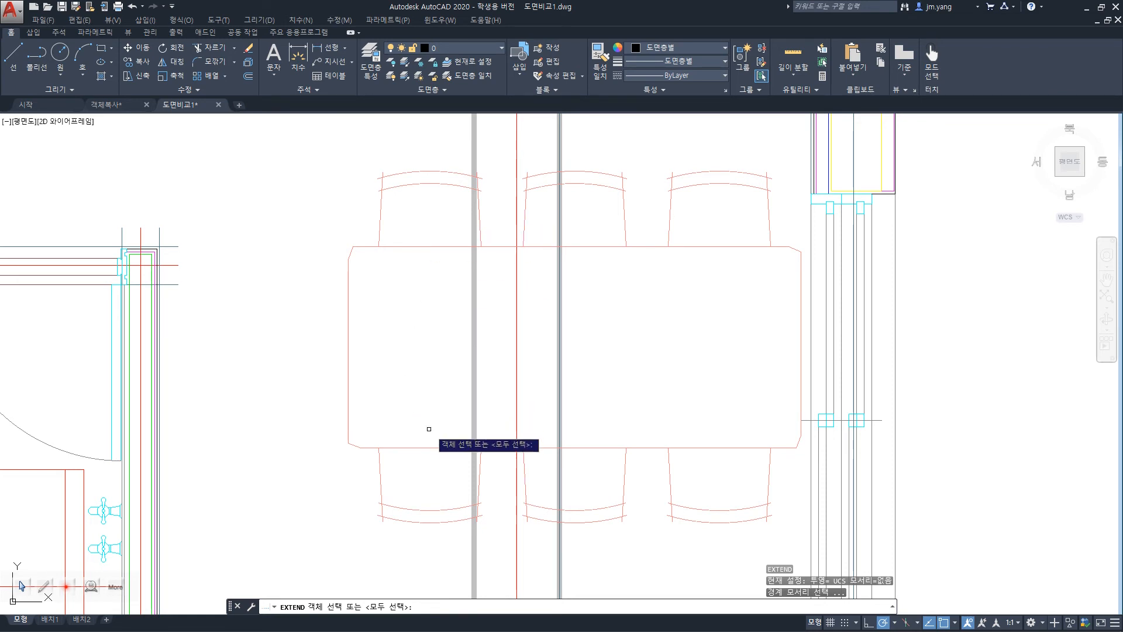
pyautogui.click(409, 447)
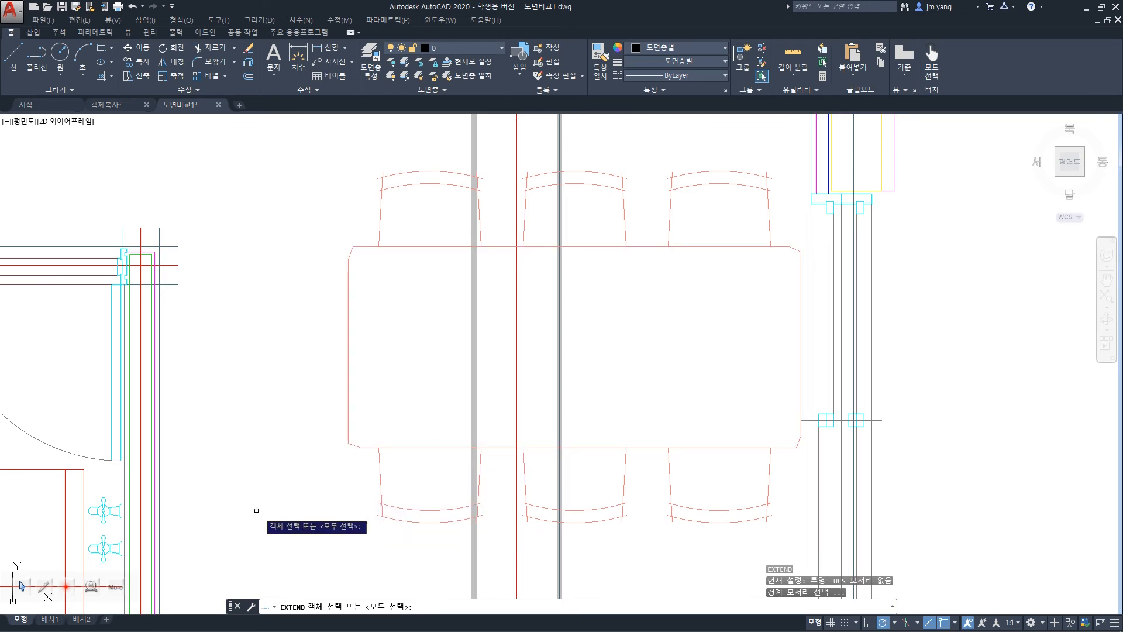
pyautogui.click(395, 447)
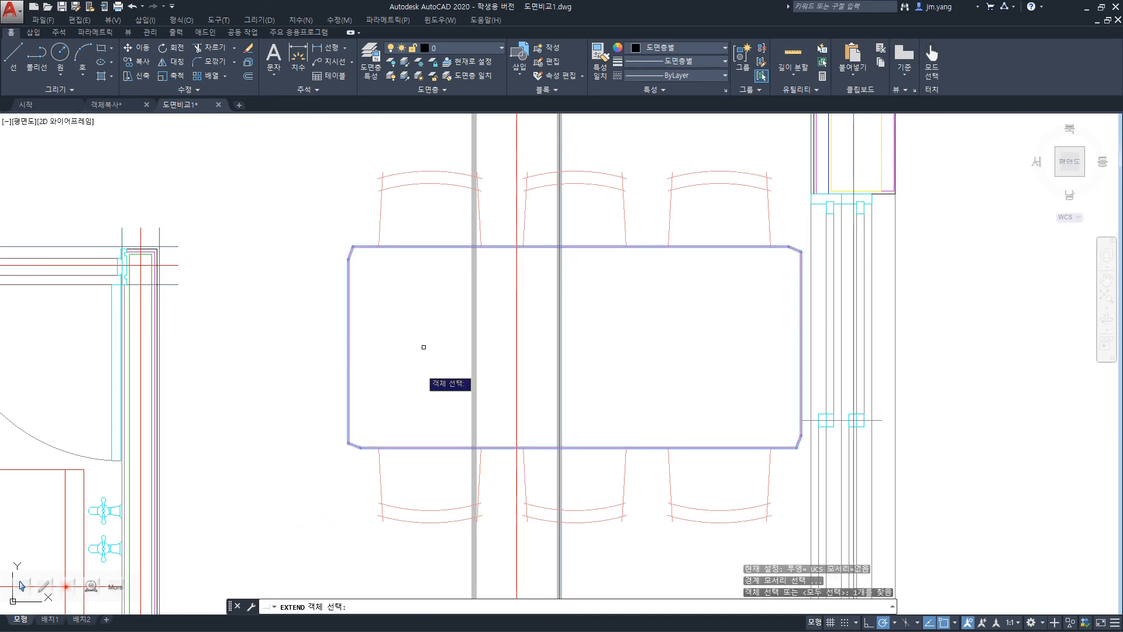
pyautogui.press('Return')
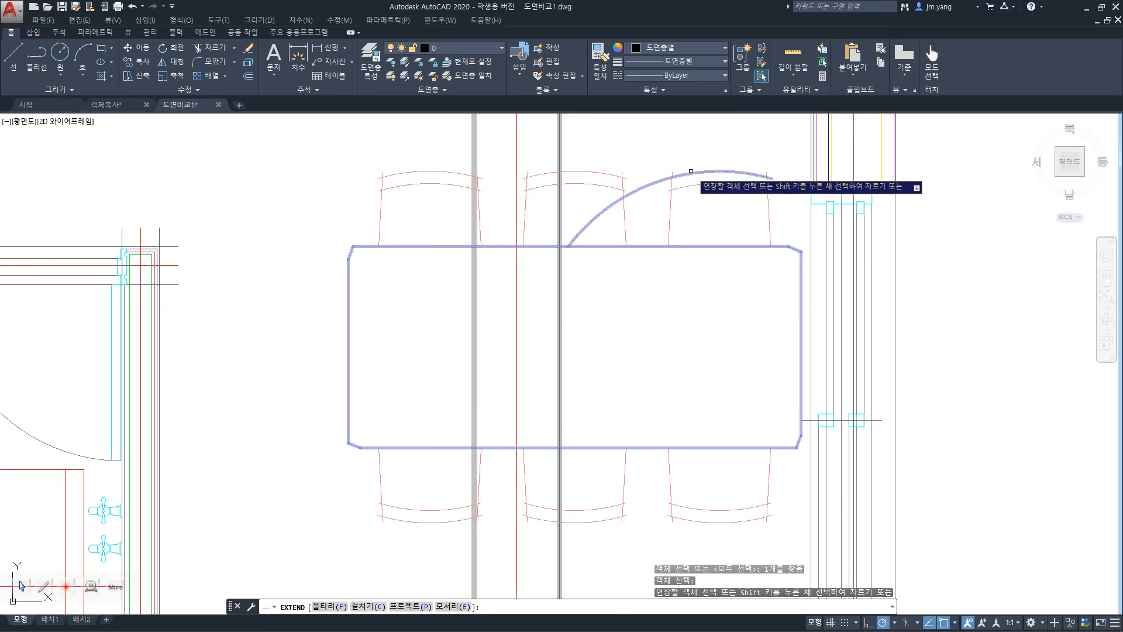
pyautogui.click(442, 173)
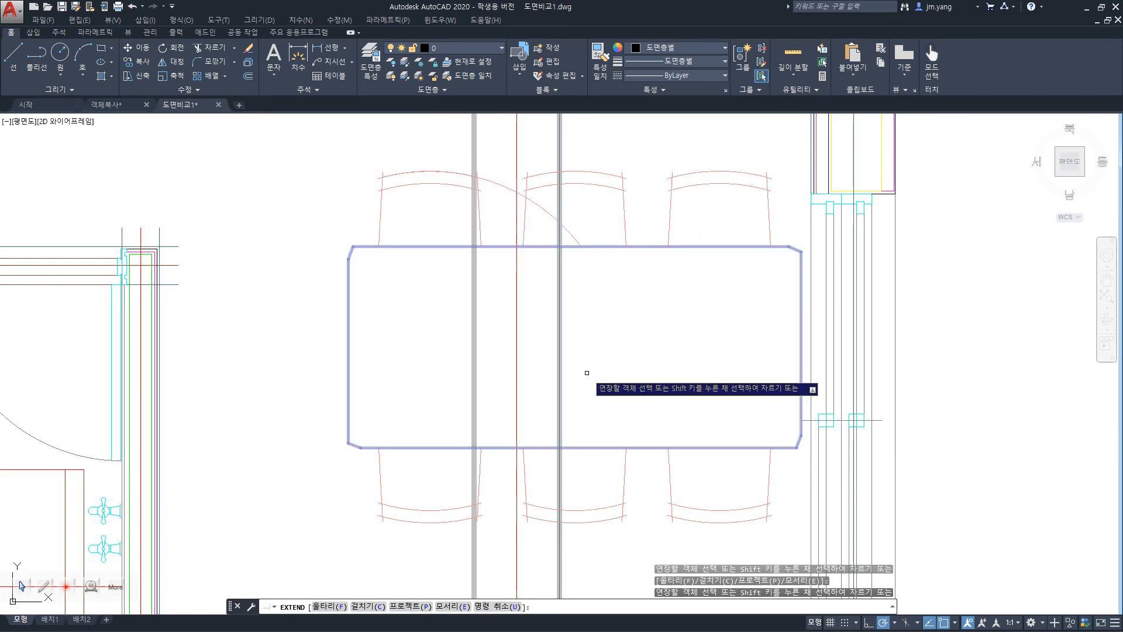
pyautogui.hotkey('ctrl', 'z')
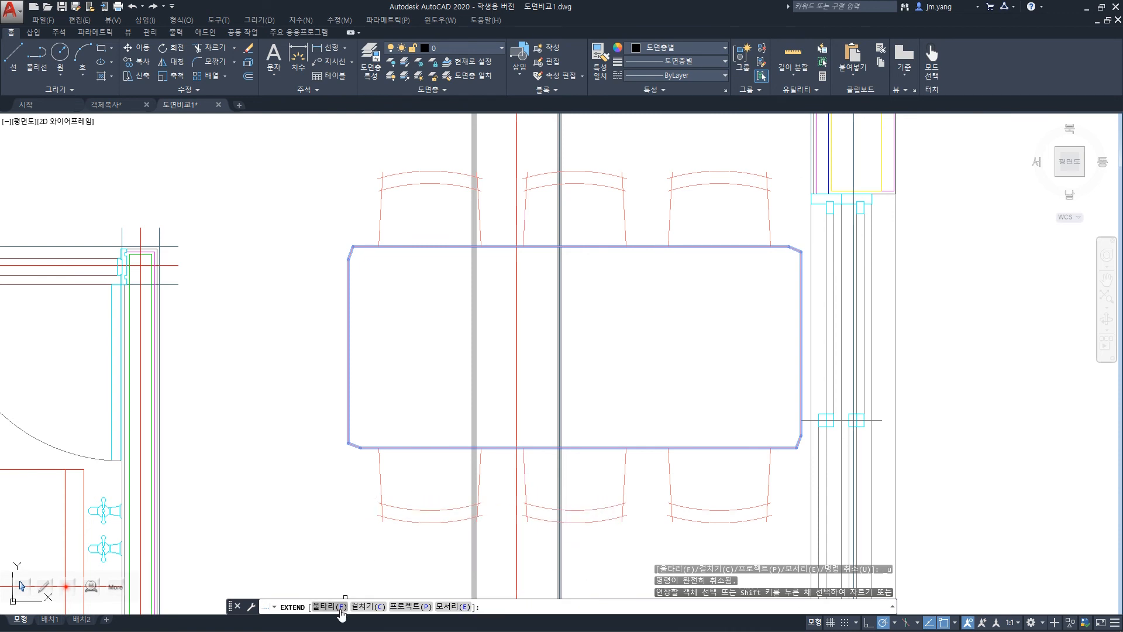
# Try the Fence option of Extend with a line across the upper-left chair's backrest arcs, and undo the result.
pyautogui.press('Return')
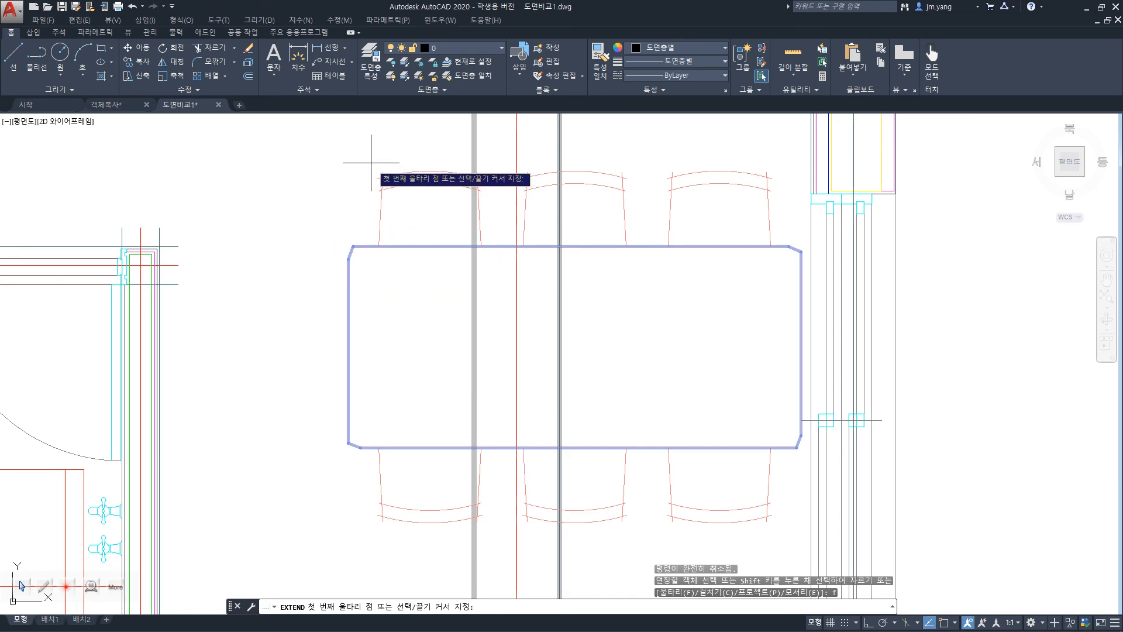
pyautogui.click(393, 149)
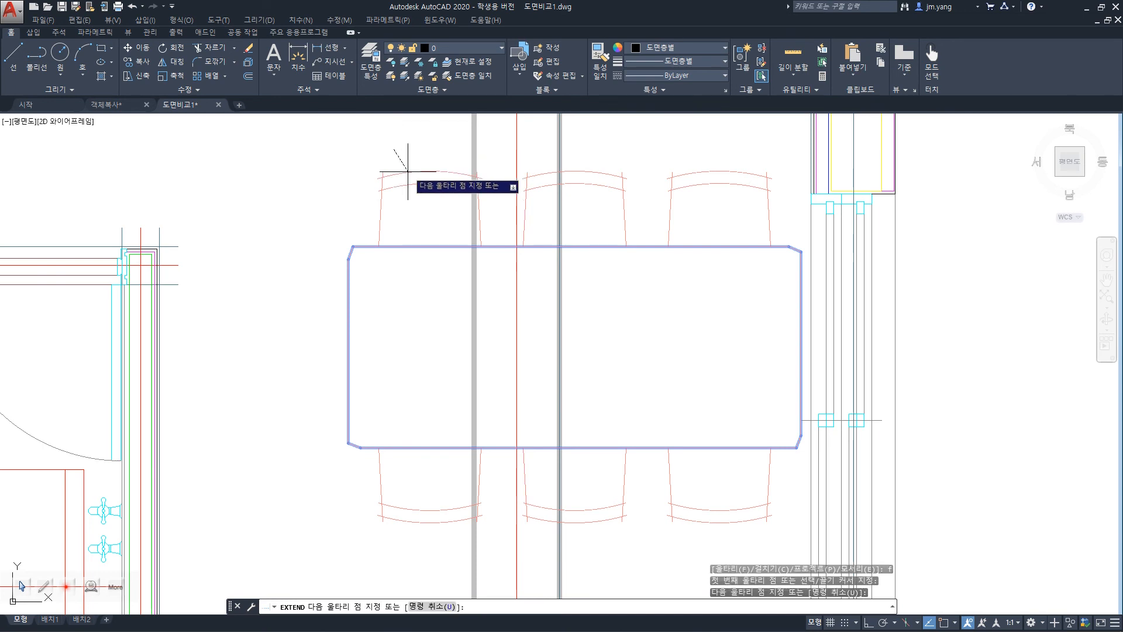
pyautogui.click(421, 198)
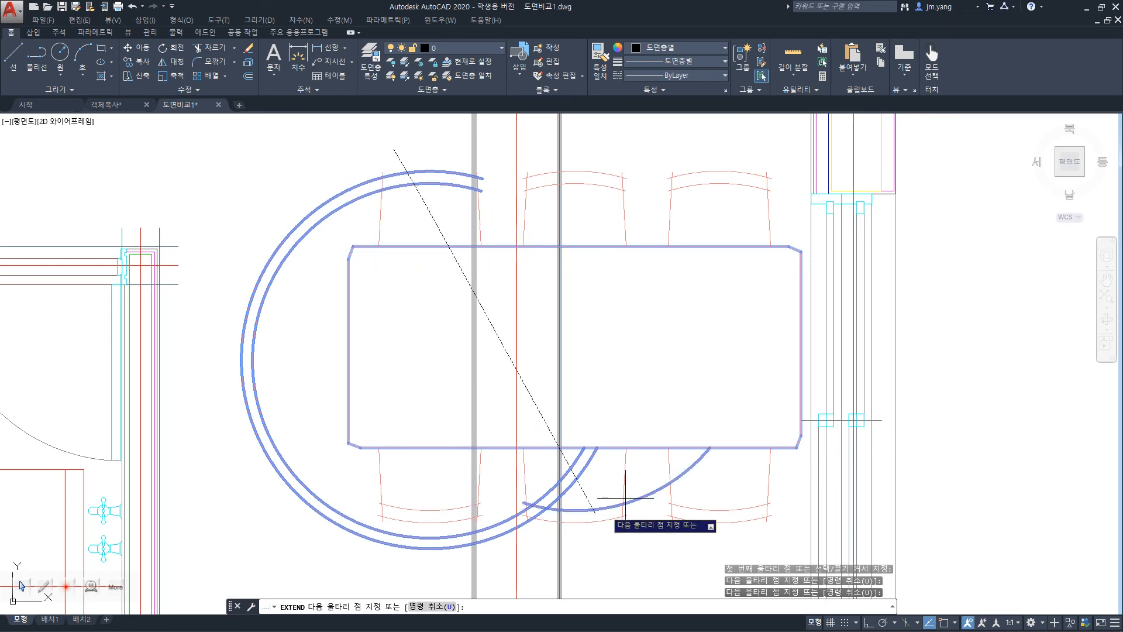
pyautogui.press('Return')
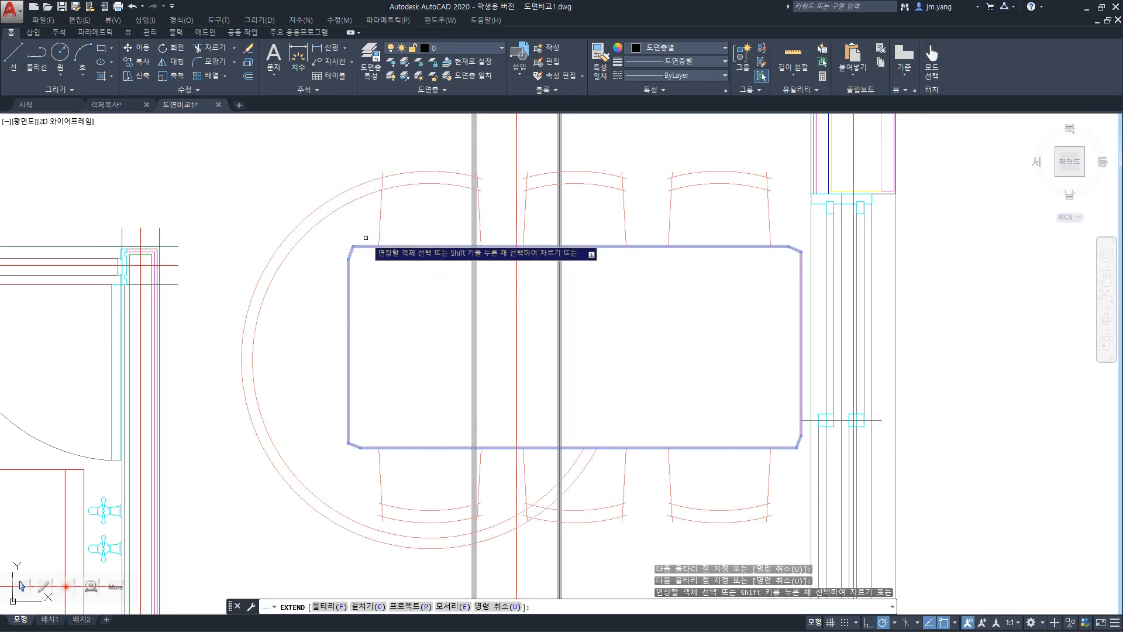
pyautogui.hotkey('ctrl', 'z')
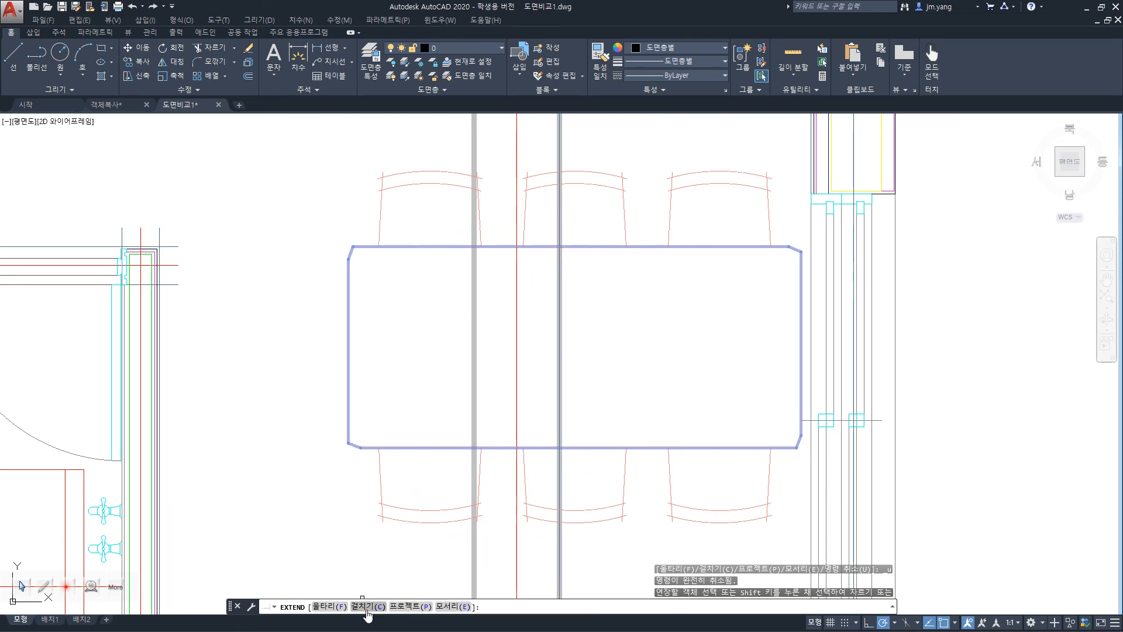
# Try extending the upper-left chair's lines with a crossing window, undo it, and check the projection options before leaving Extend.
pyautogui.write('c')
pyautogui.press('Return')
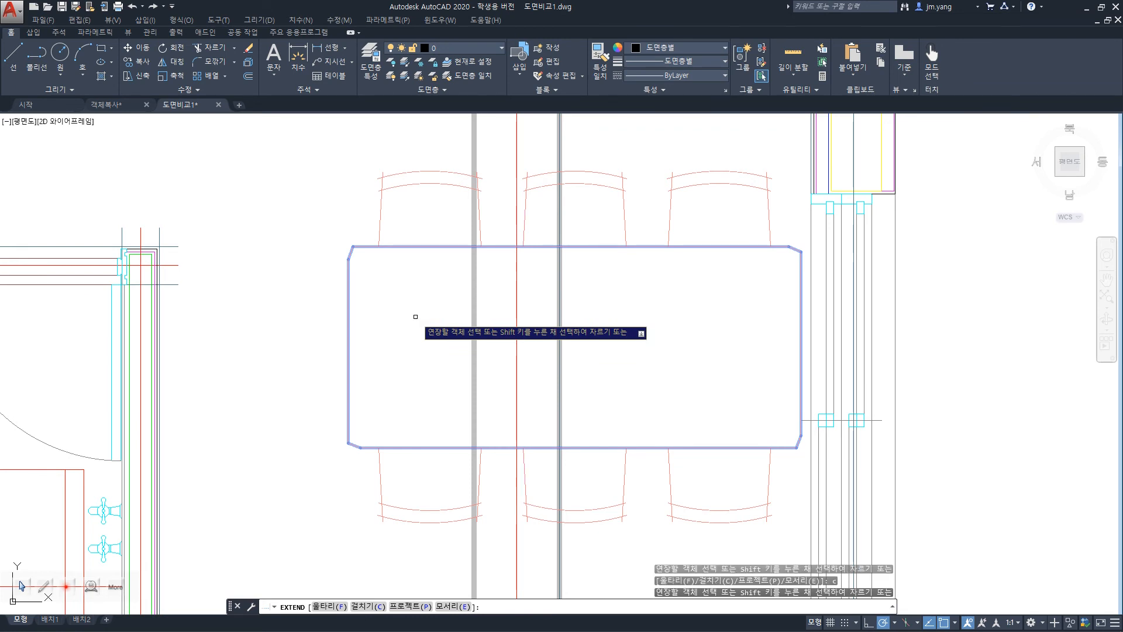
pyautogui.click(350, 133)
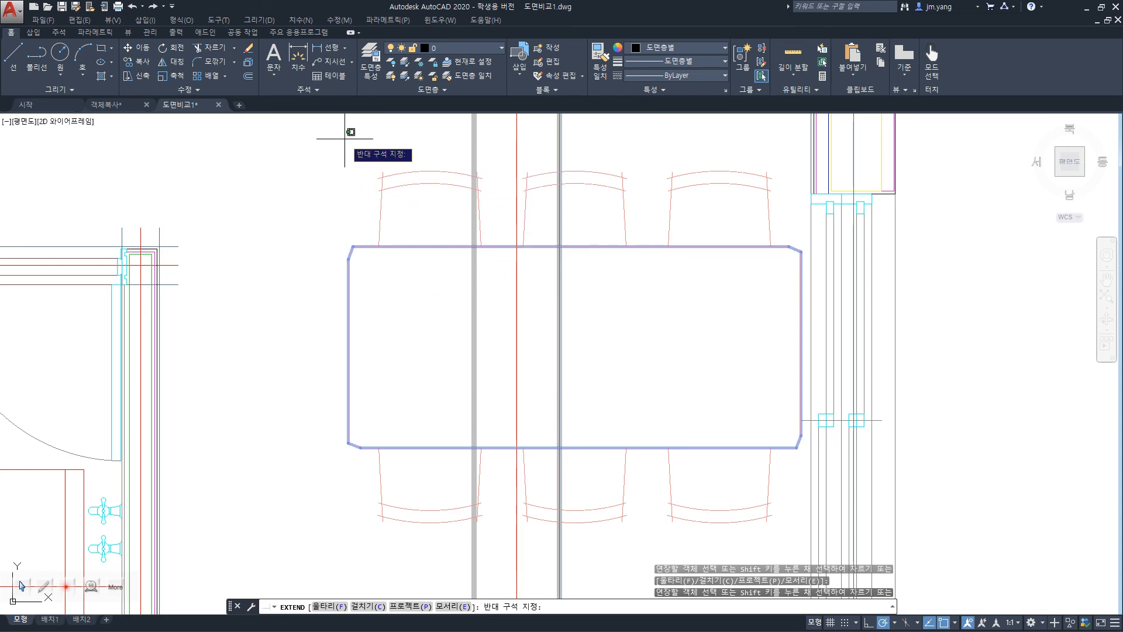
pyautogui.click(503, 216)
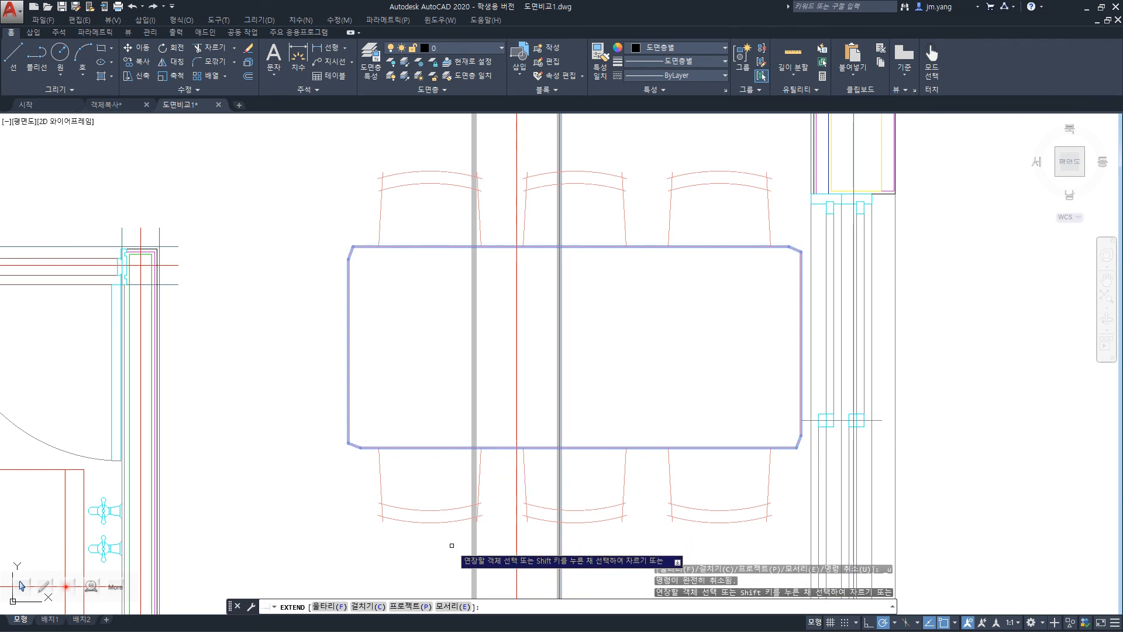
pyautogui.hotkey('ctrl', 'z')
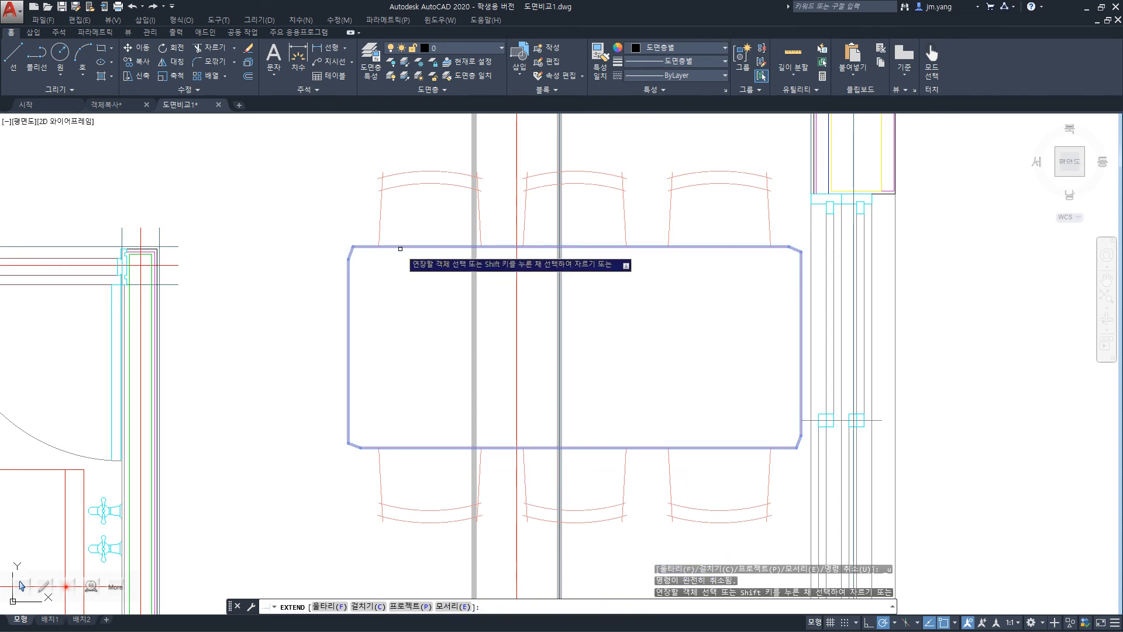
pyautogui.click(409, 607)
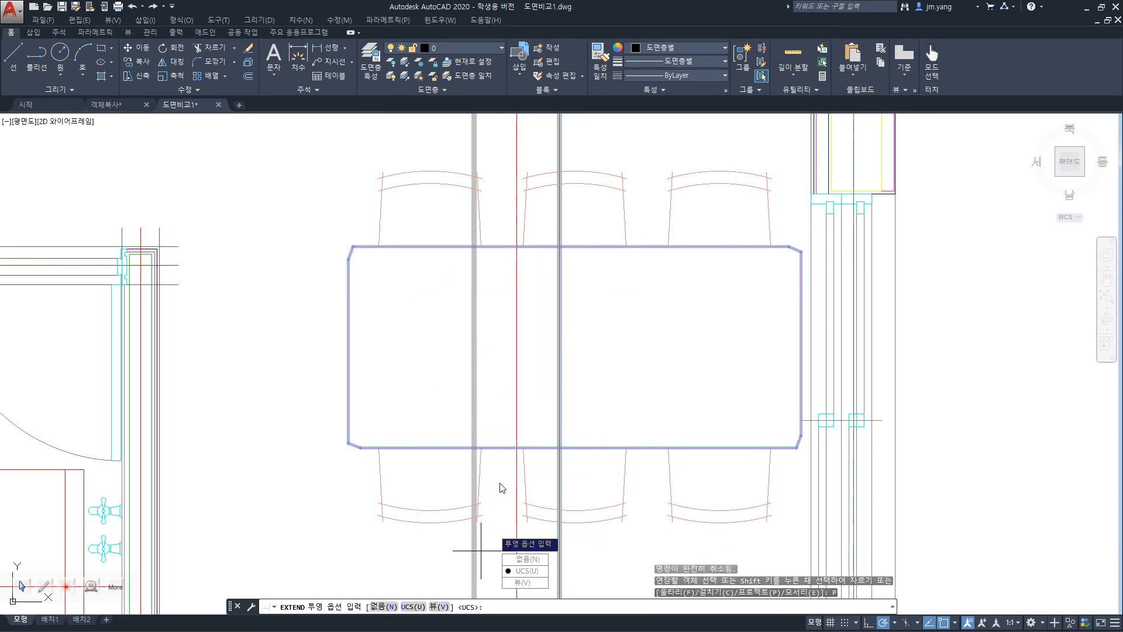
pyautogui.press('Escape')
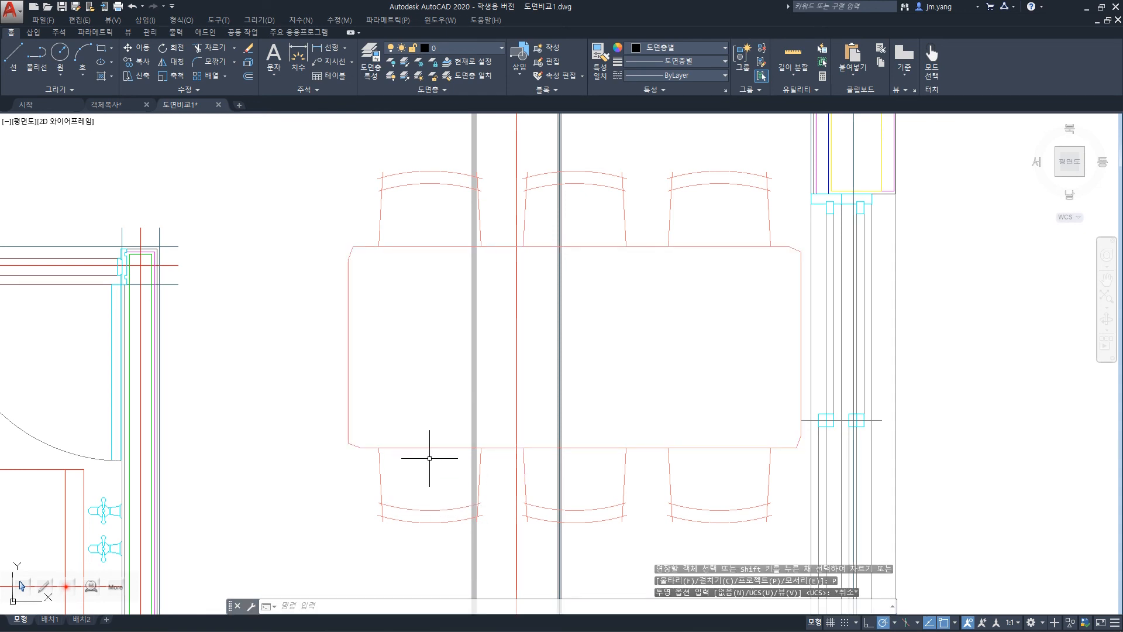
# Extend both backrest arcs of the upper-left chair and the outer backrest arc of the upper-middle chair to the dining table.
pyautogui.write('Ex')
pyautogui.press('Return')
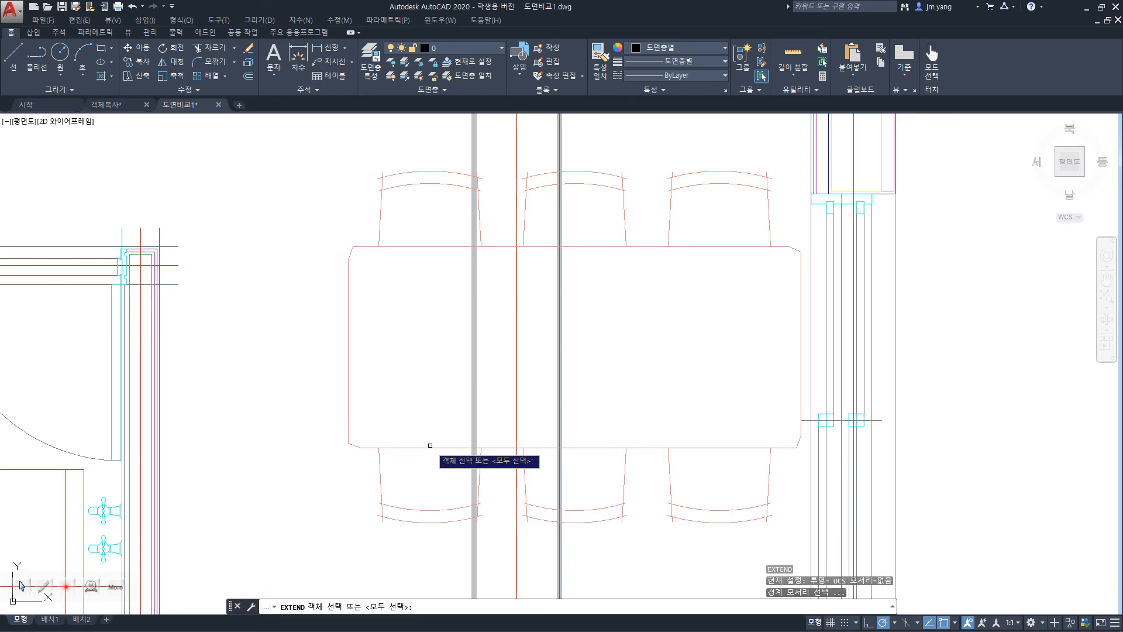
pyautogui.click(430, 446)
pyautogui.press('Return')
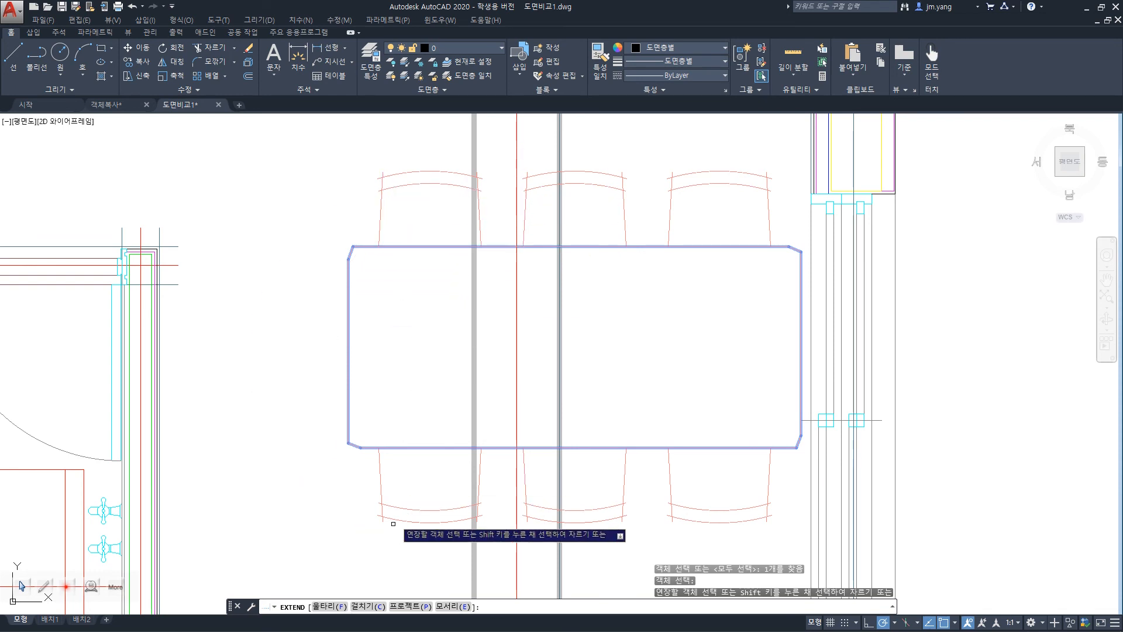
pyautogui.click(443, 173)
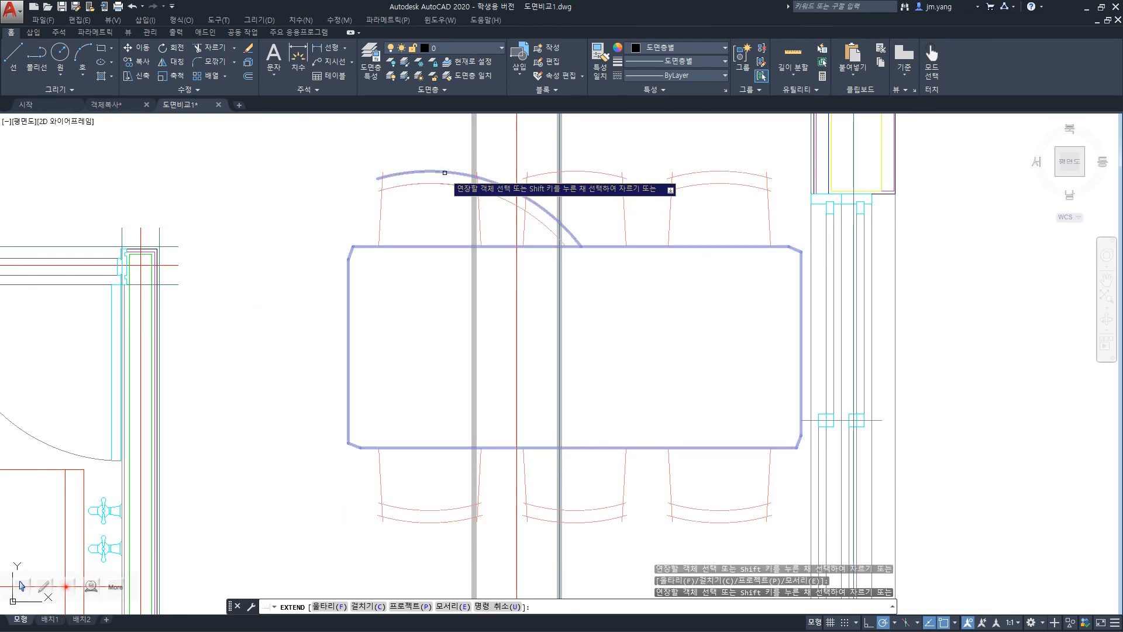
pyautogui.click(444, 170)
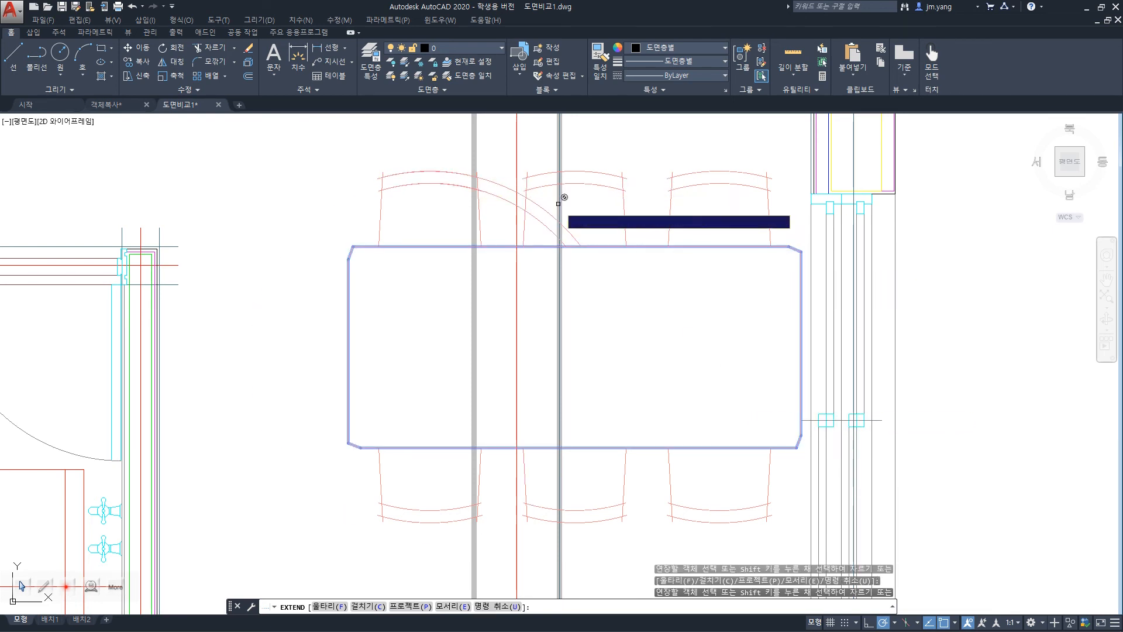
pyautogui.click(622, 195)
pyautogui.click(611, 193)
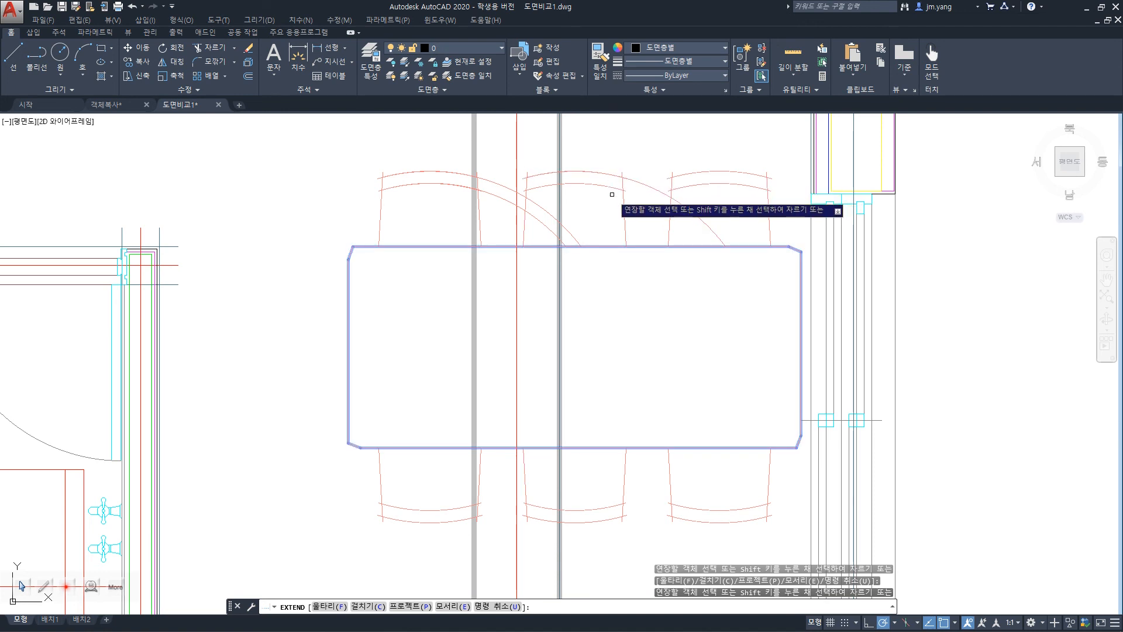
# Undo the backrest arc extensions around the dining table and leave the Extend command.
pyautogui.scroll(-2, 619, 510)
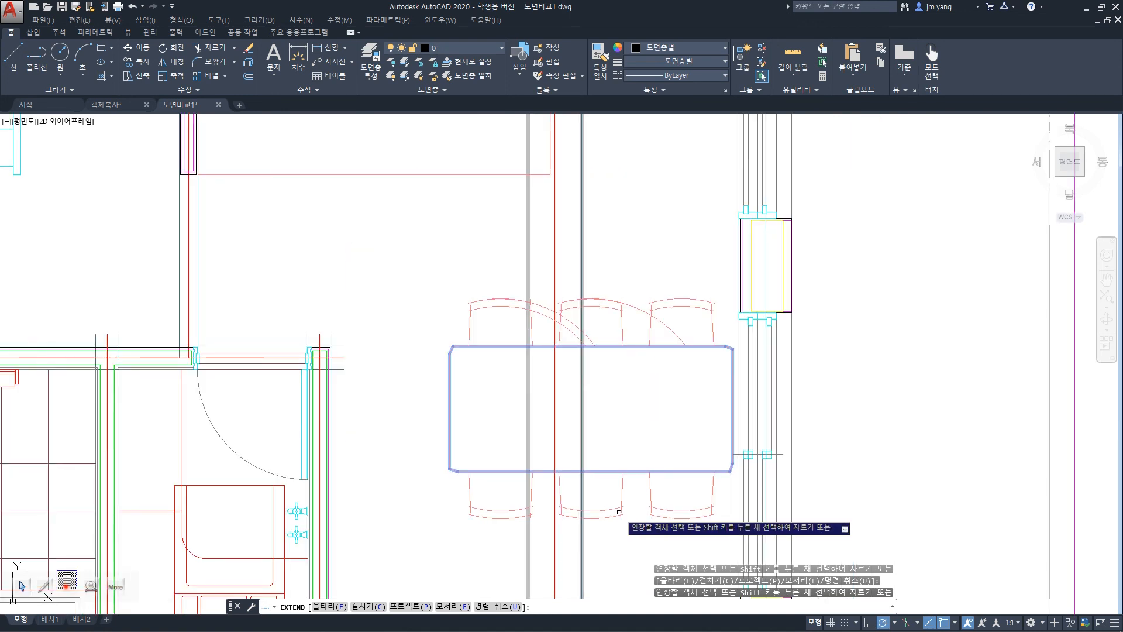
pyautogui.scroll(-1, 619, 511)
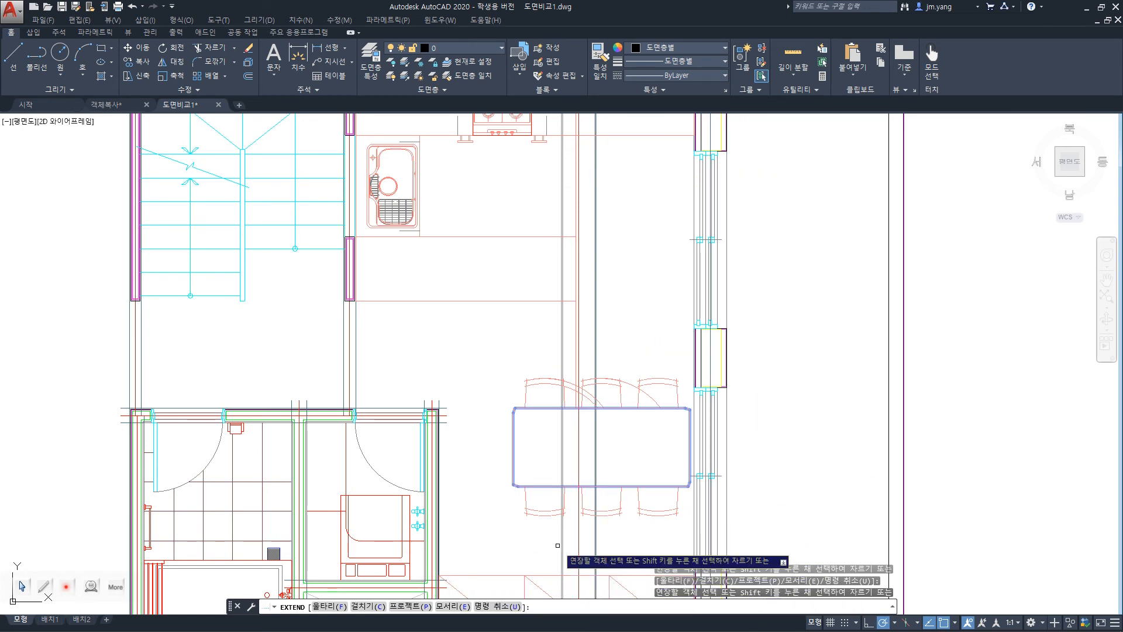
pyautogui.scroll(-2, 557, 545)
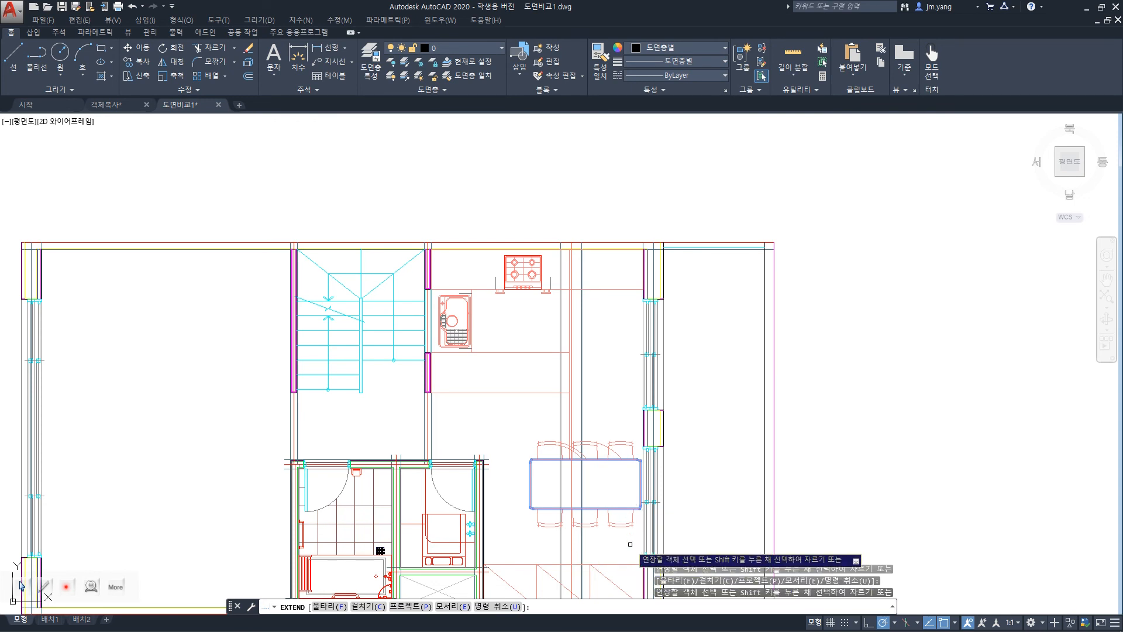
pyautogui.scroll(2, 630, 544)
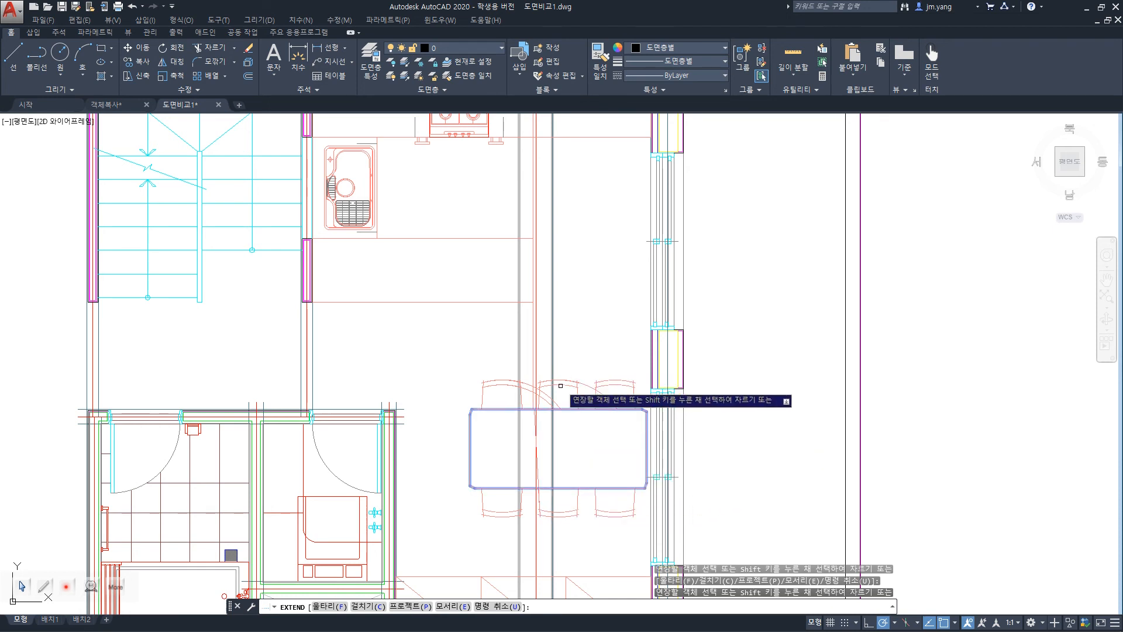
pyautogui.hotkey('ctrl', 'z')
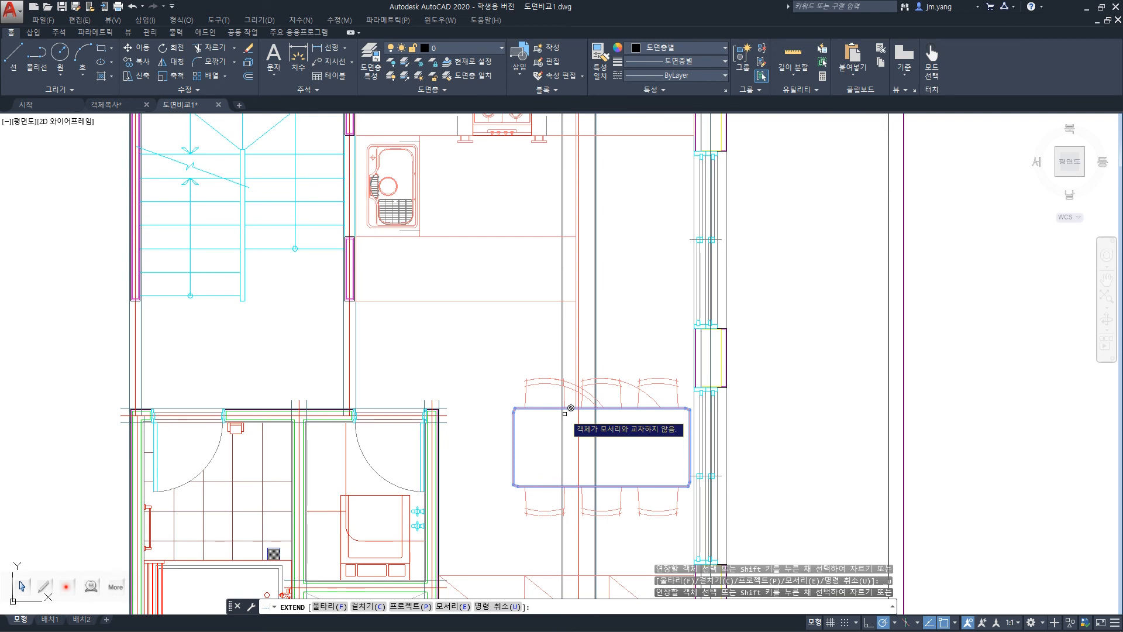
pyautogui.scroll(3, 697, 370)
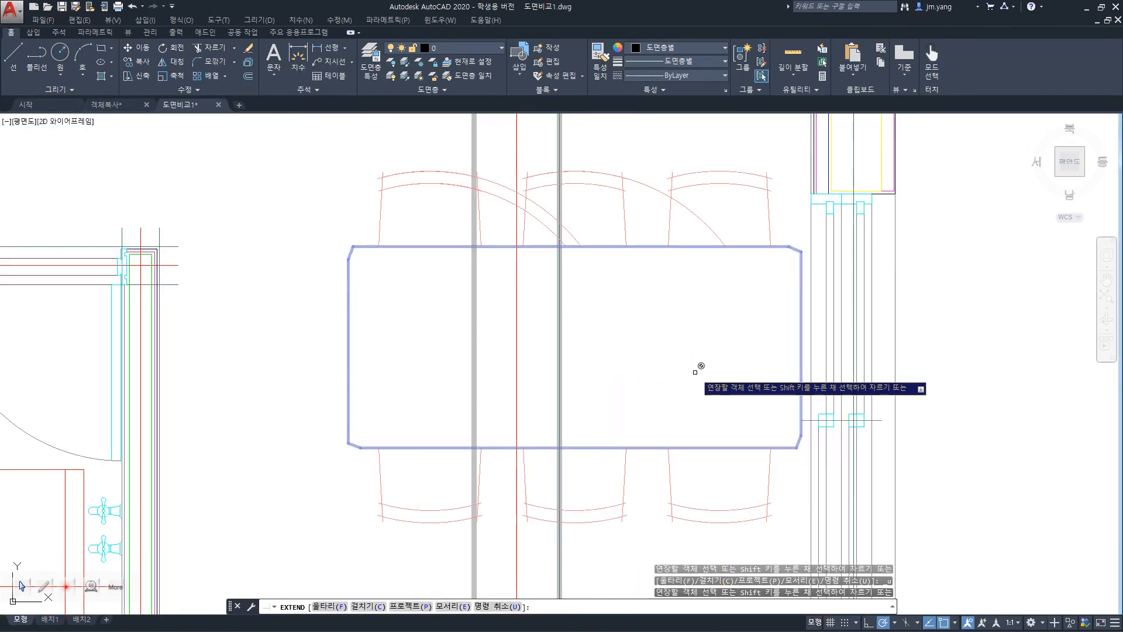
pyautogui.hotkey('ctrl', 'z')
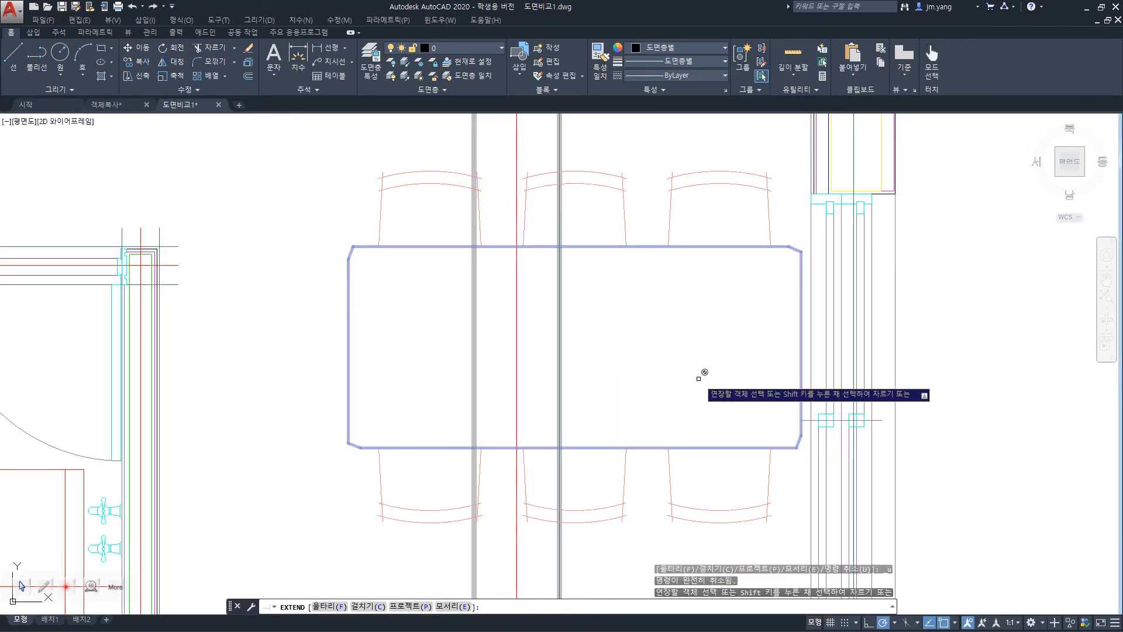
pyautogui.press('Escape')
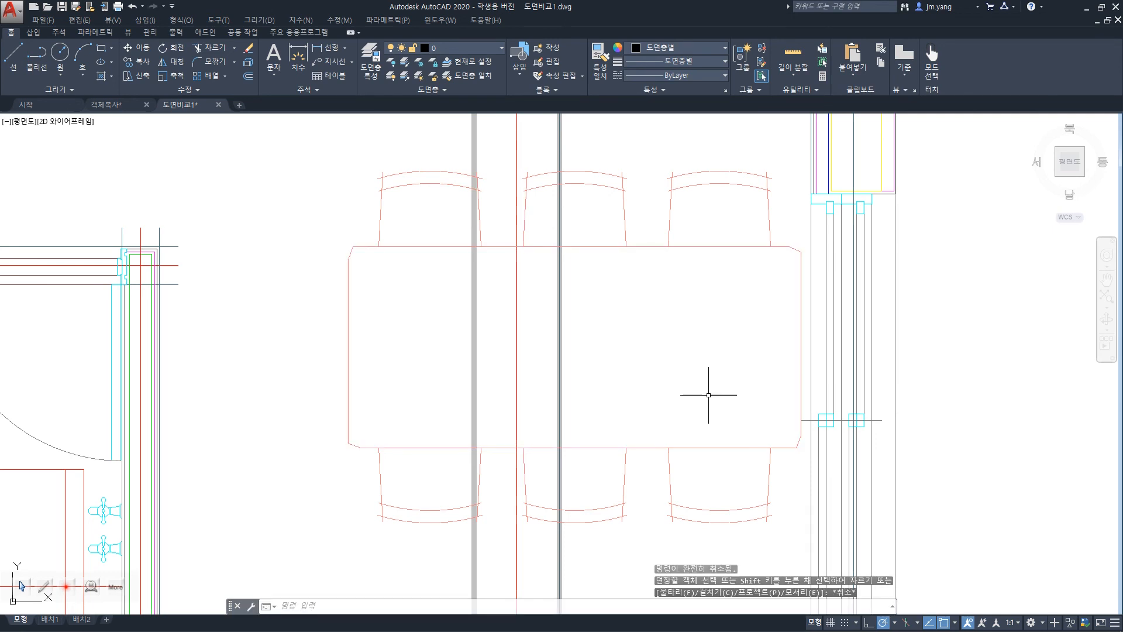
# Switch to the presentation and go to the slide covering Stretch, Pedit, Explode and Change, Properties.
pyautogui.hotkey('alt', 'Tab')
pyautogui.hotkey('alt', 'Tab')
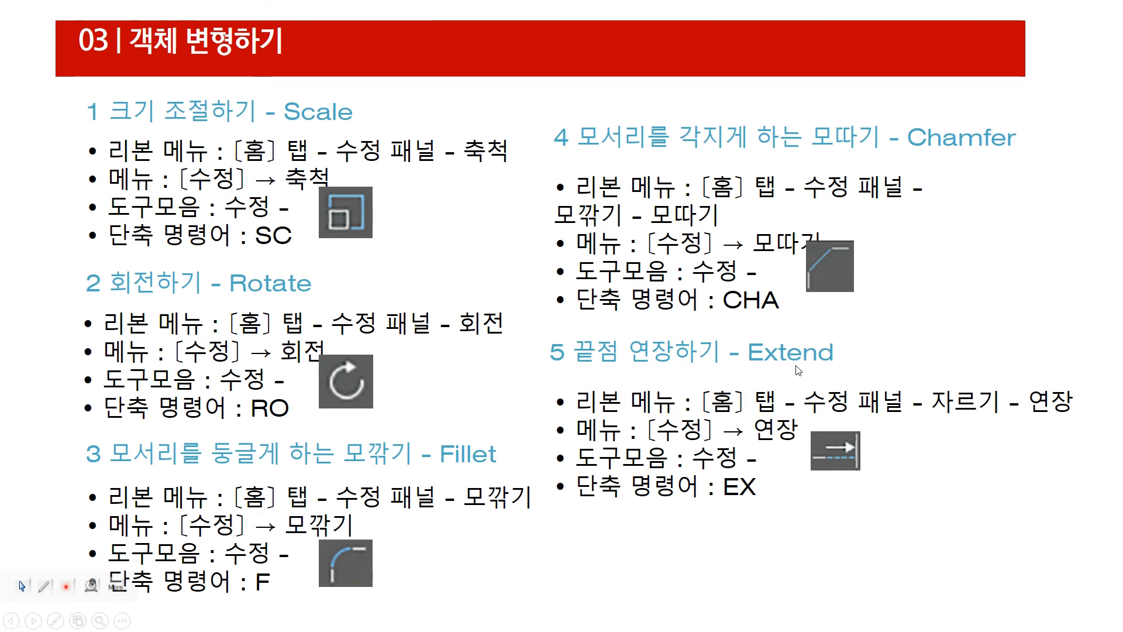
pyautogui.scroll(-2, 799, 370)
pyautogui.scroll(1, 798, 371)
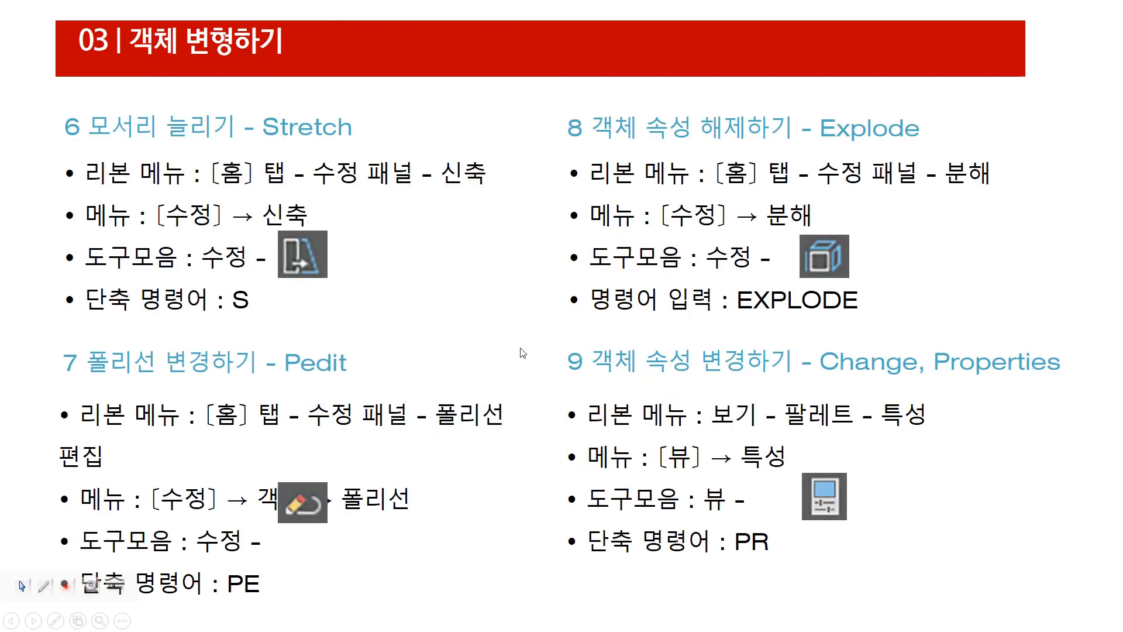
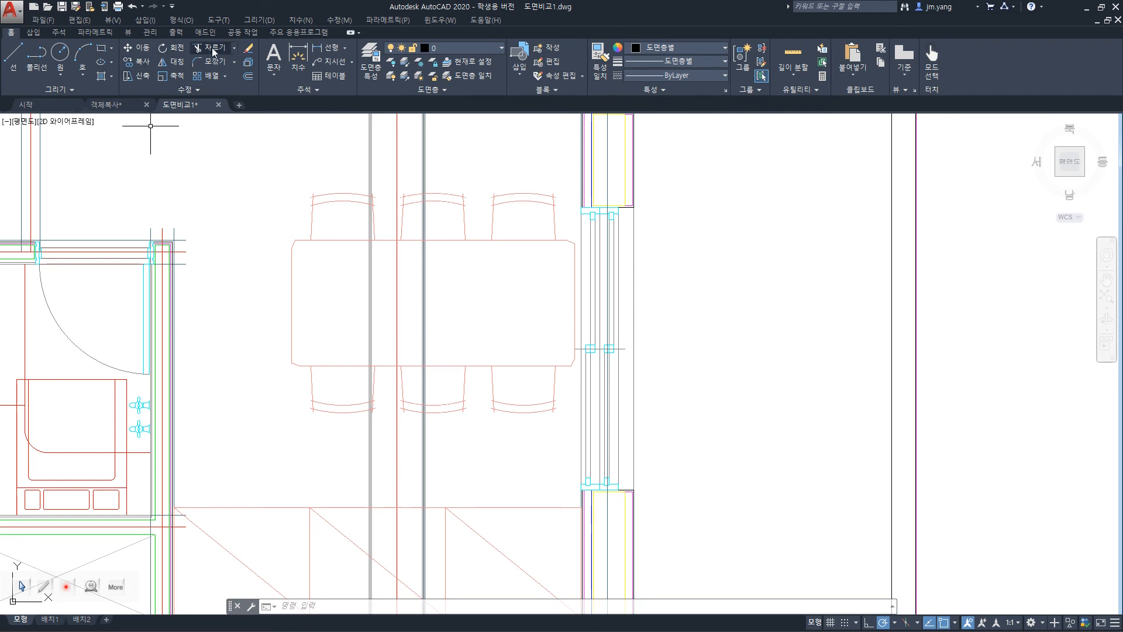
# Stretch the whole dining table from its lower-left corner about 697 units to the right, and undo it.
pyautogui.click(339, 19)
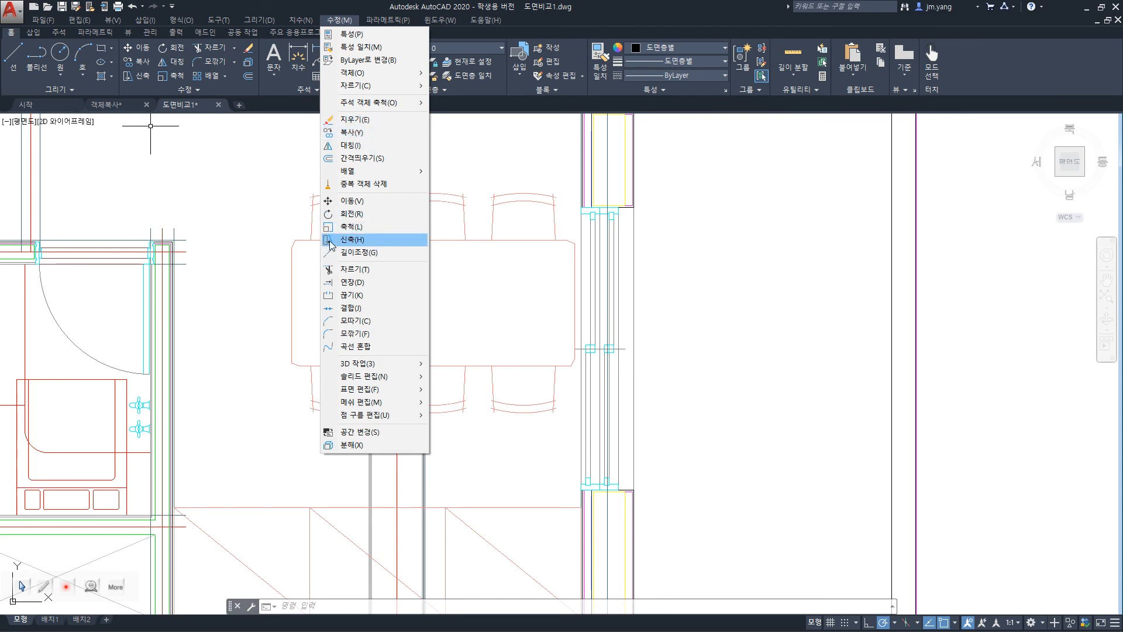
pyautogui.click(369, 18)
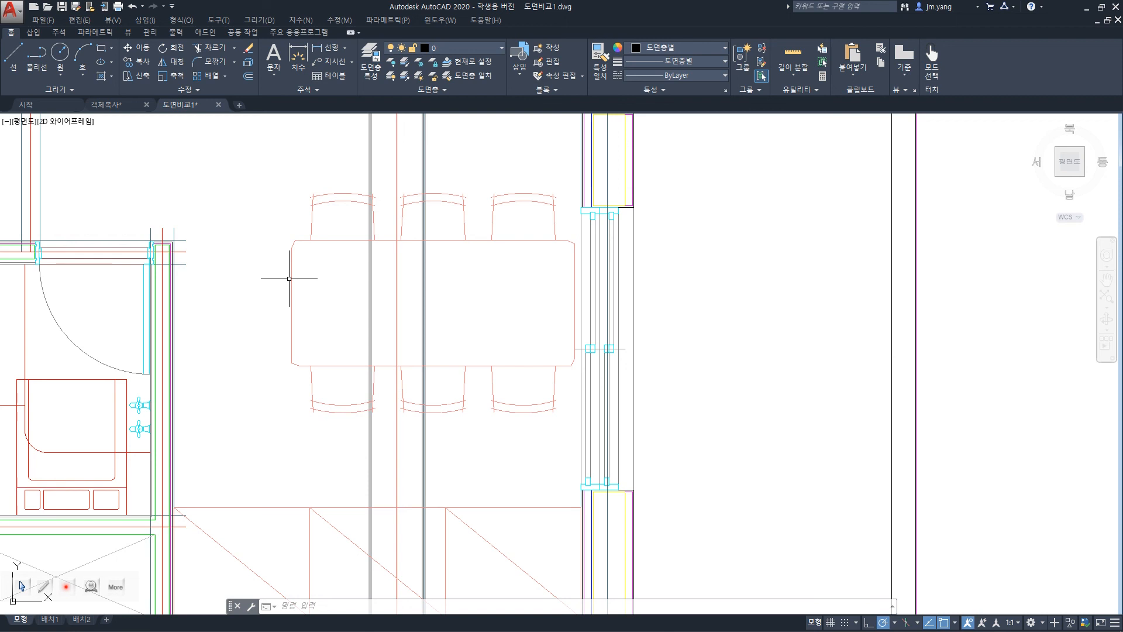
pyautogui.write('s')
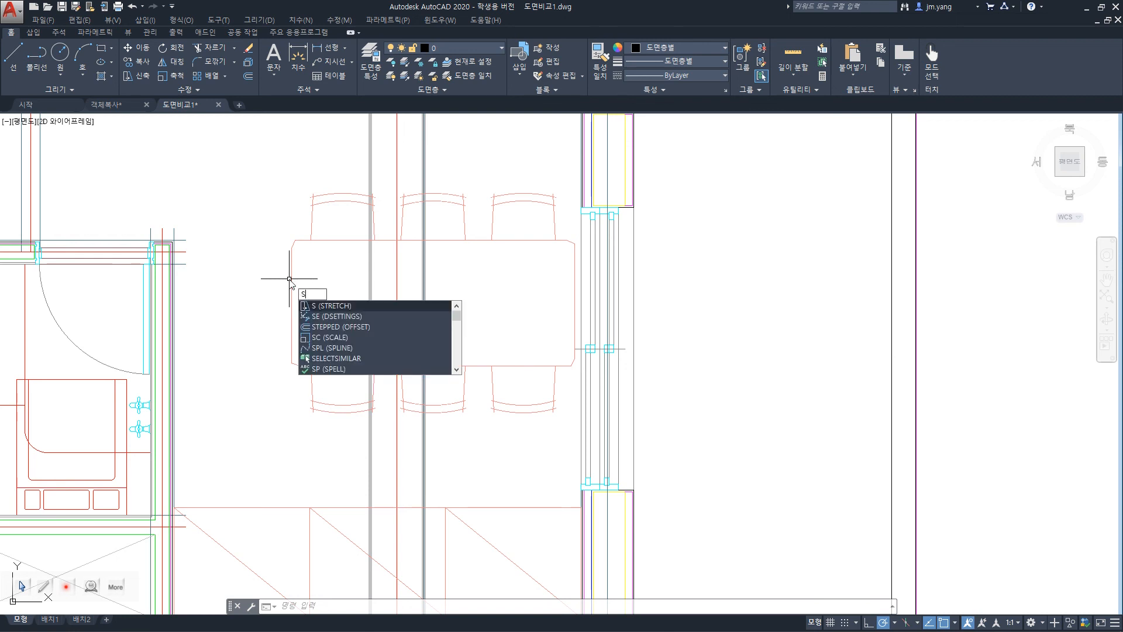
pyautogui.press('Return')
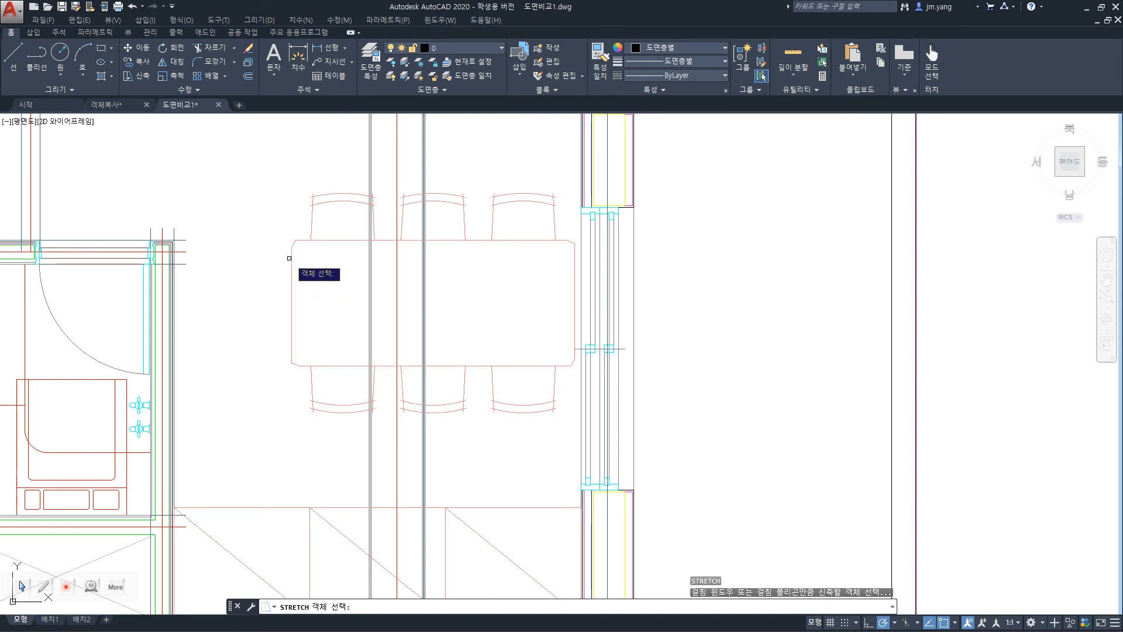
pyautogui.click(290, 257)
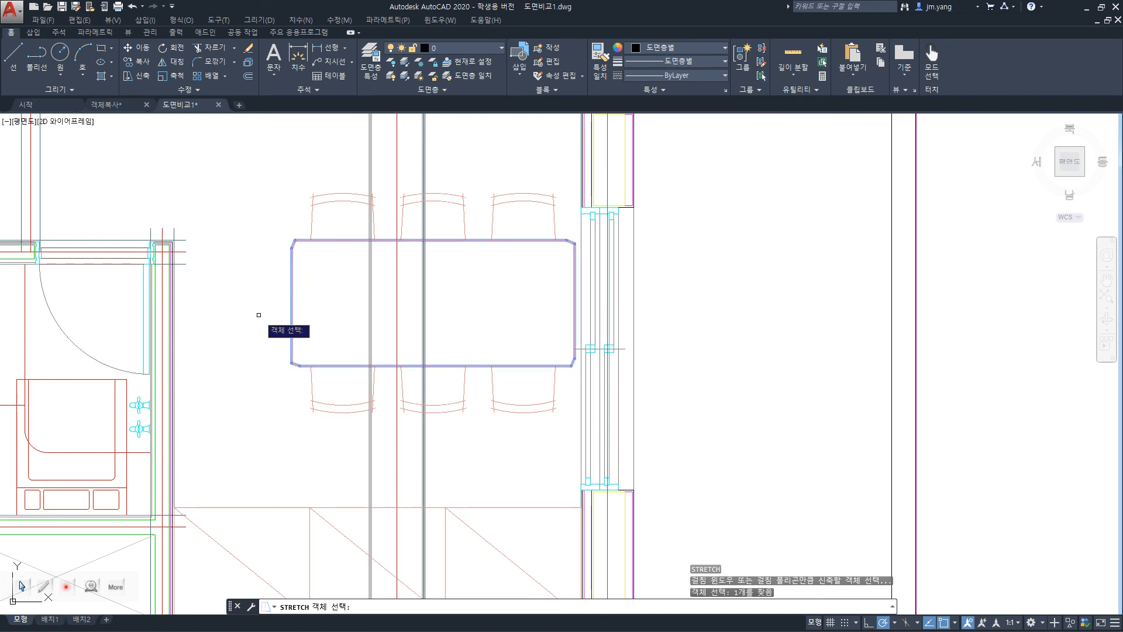
pyautogui.press('Return')
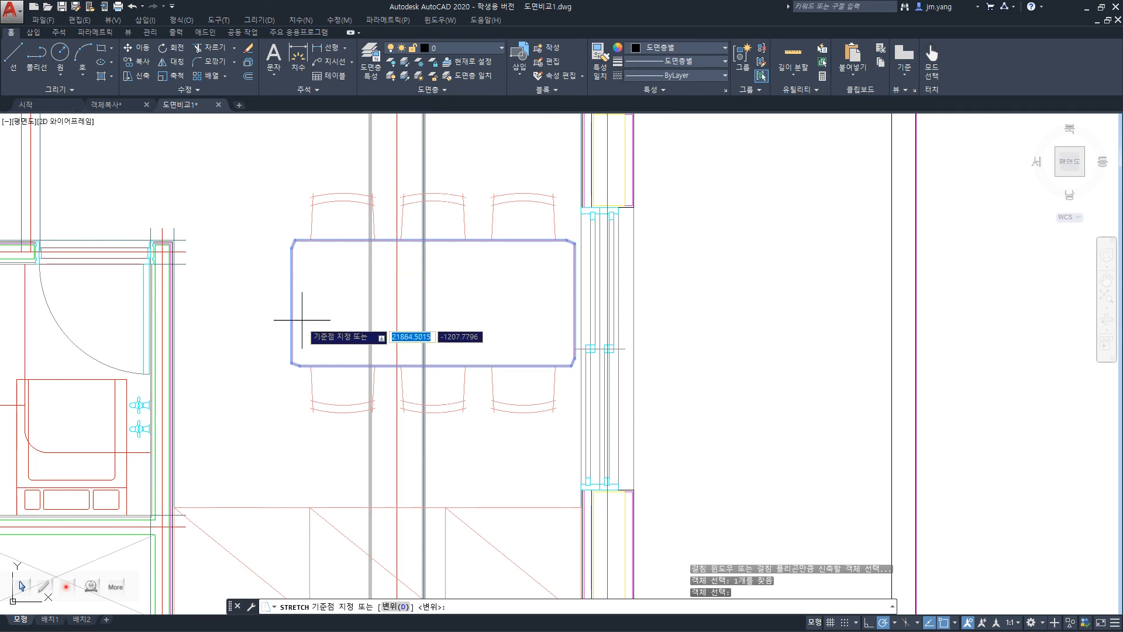
pyautogui.click(291, 362)
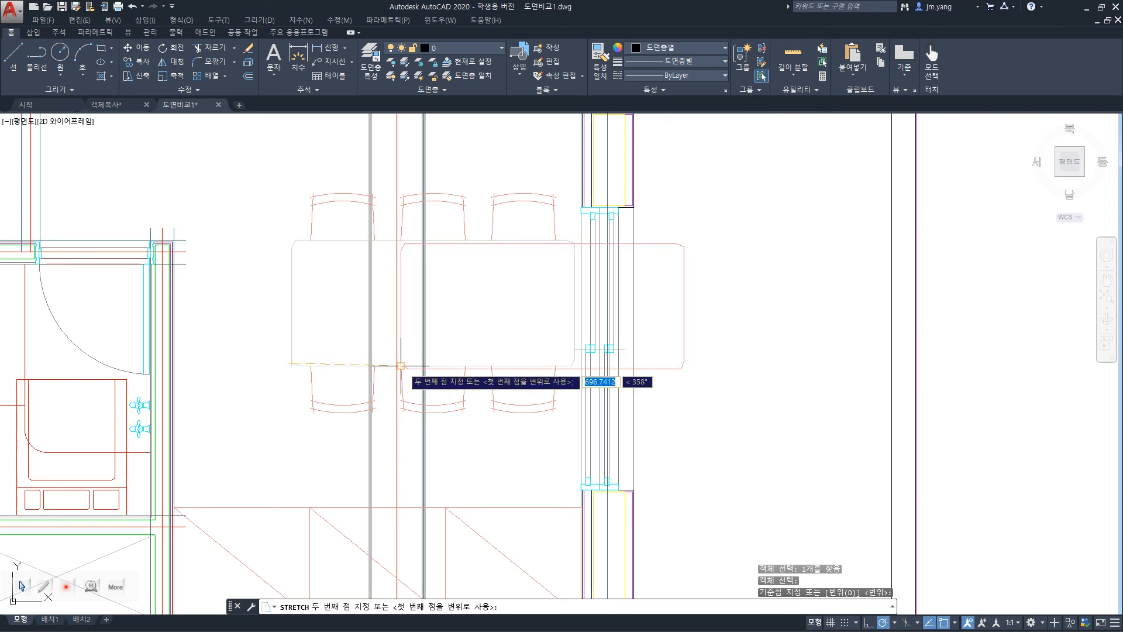
pyautogui.click(400, 365)
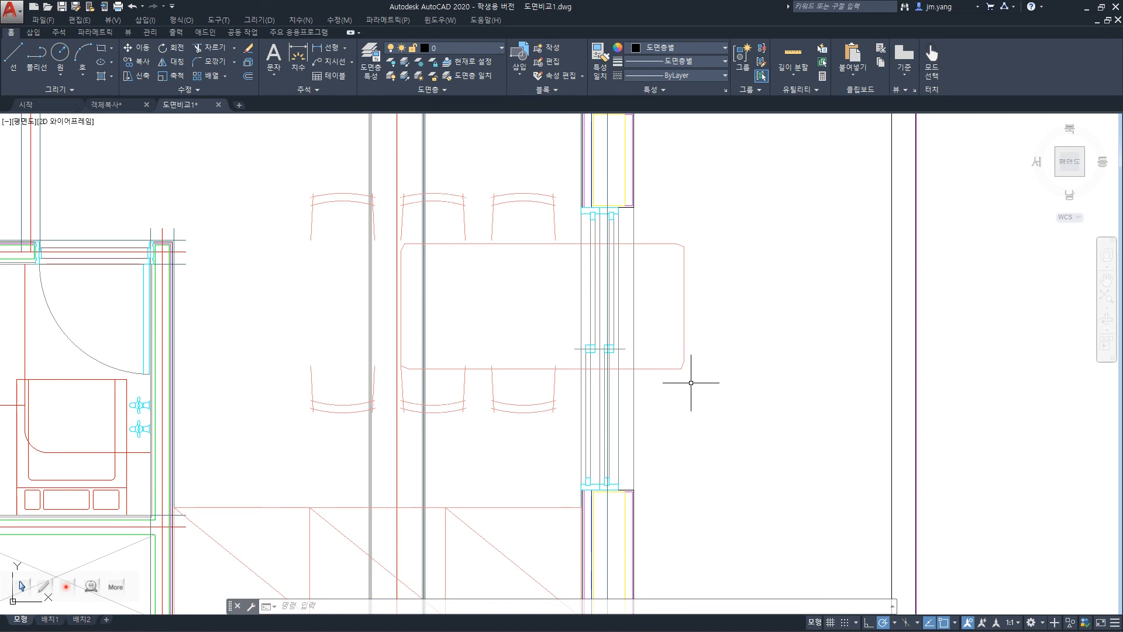
pyautogui.hotkey('ctrl', 'z')
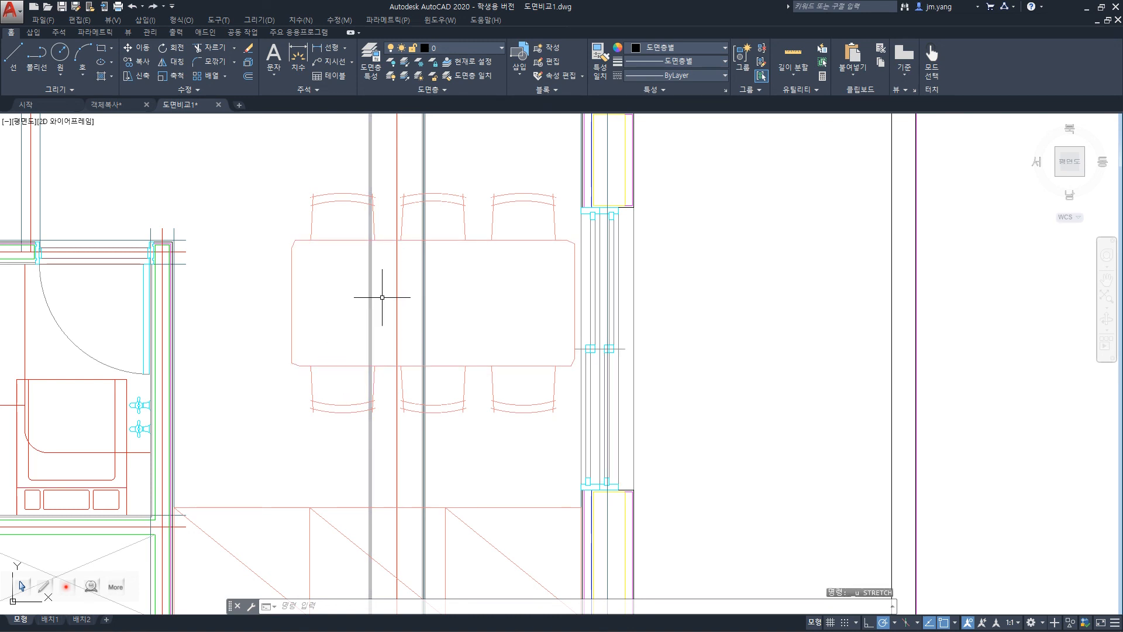
# Try to stretch the dining table from its upper-left corner, using the first point as the displacement, and undo it.
pyautogui.write('s')
pyautogui.press('Return')
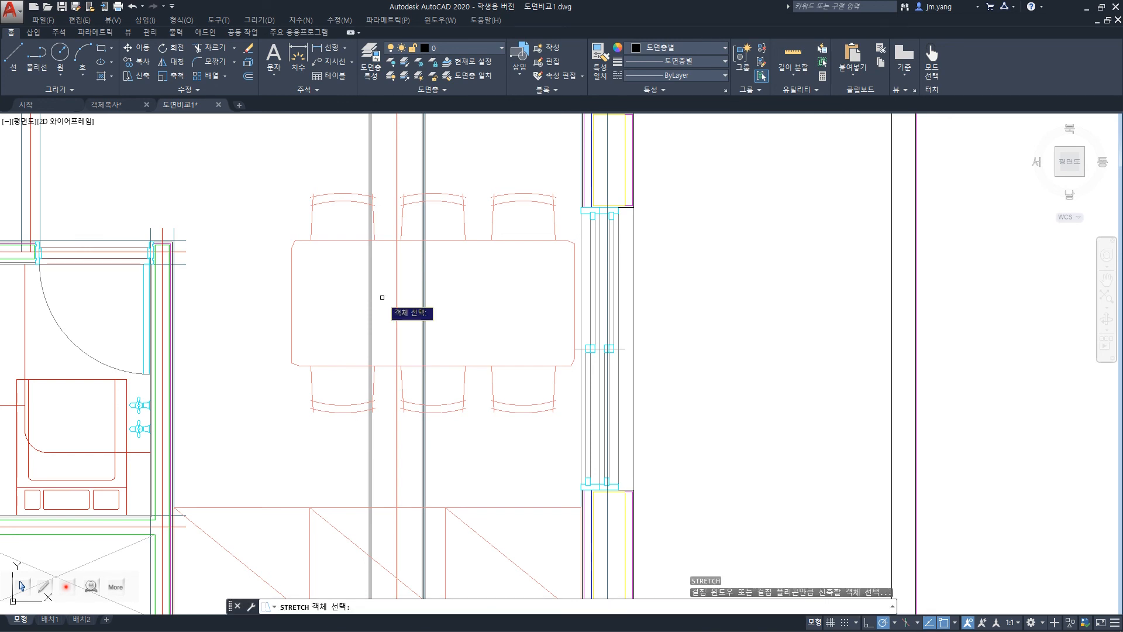
pyautogui.click(327, 238)
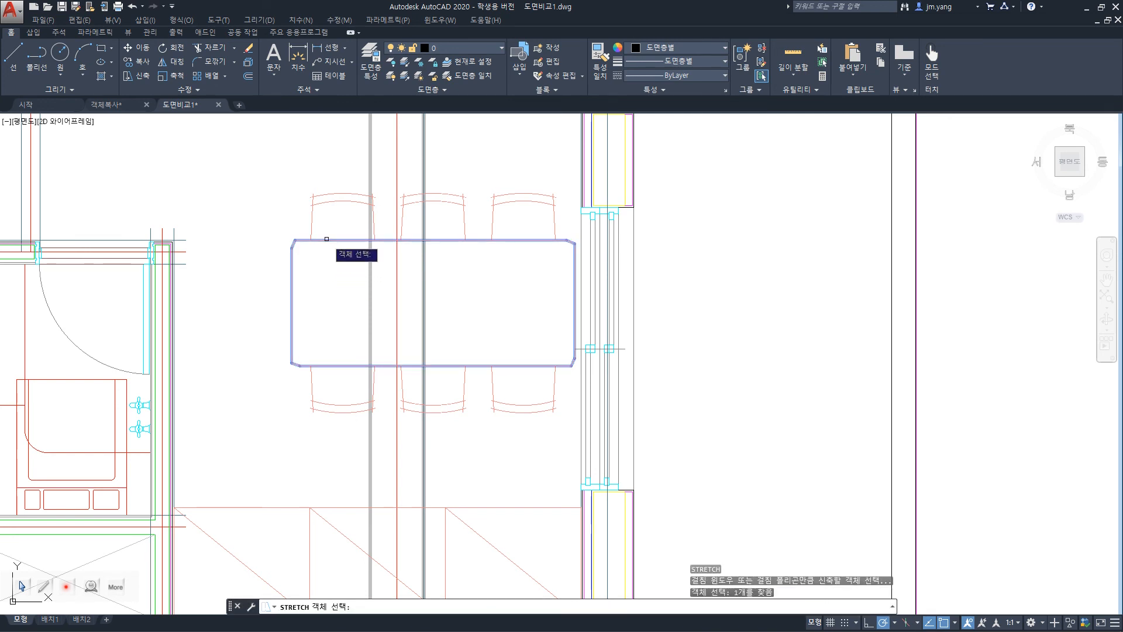
pyautogui.press('Return')
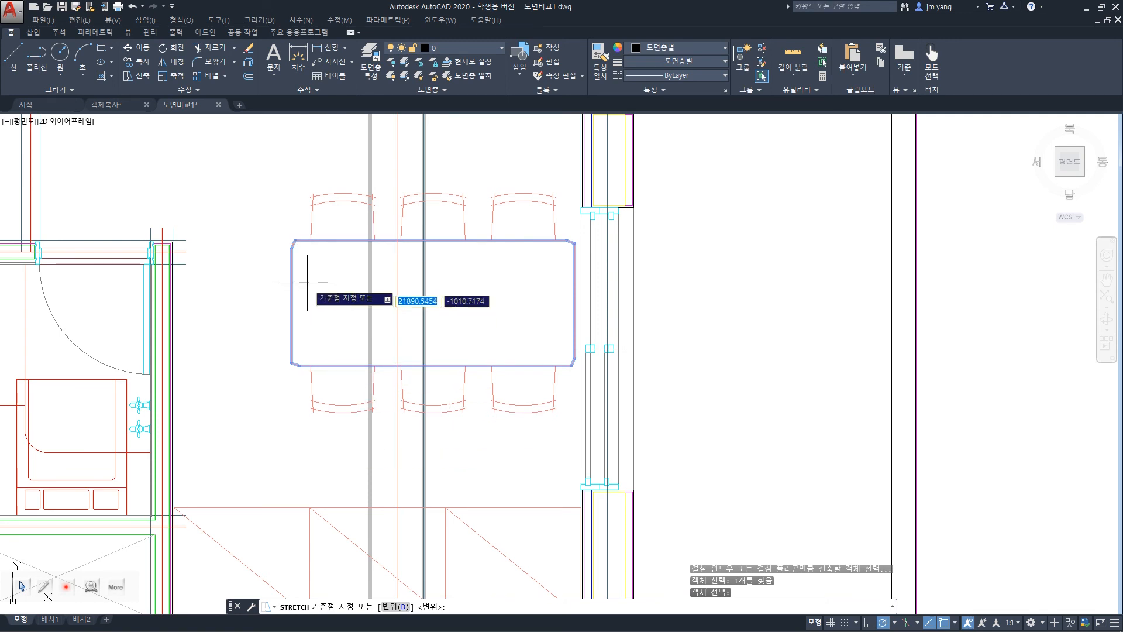
pyautogui.click(295, 240)
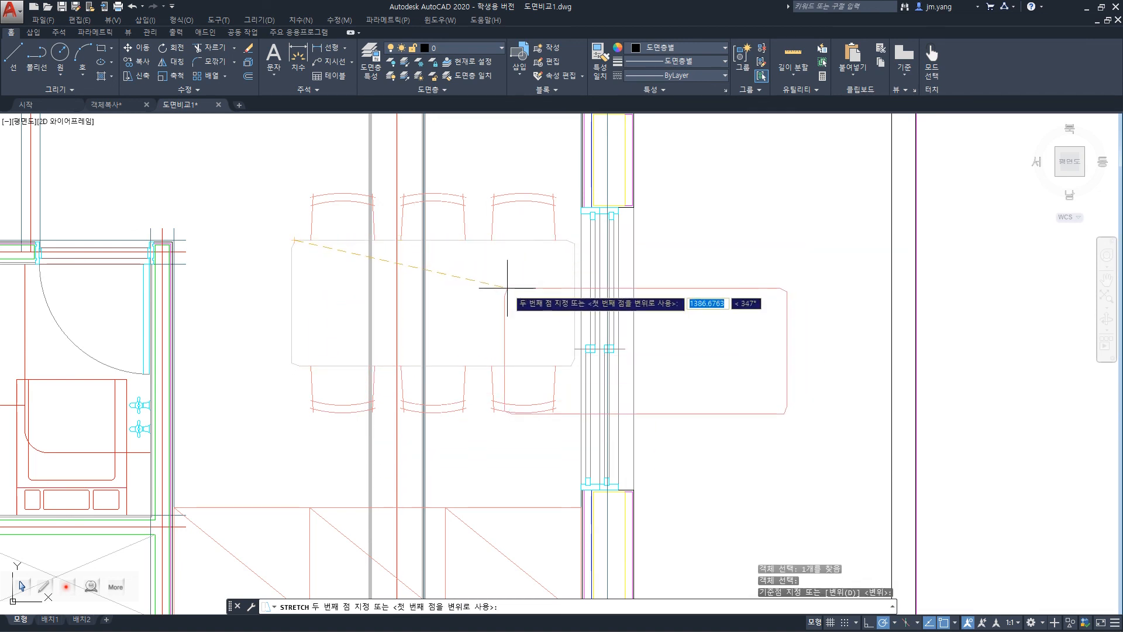
pyautogui.press('Escape')
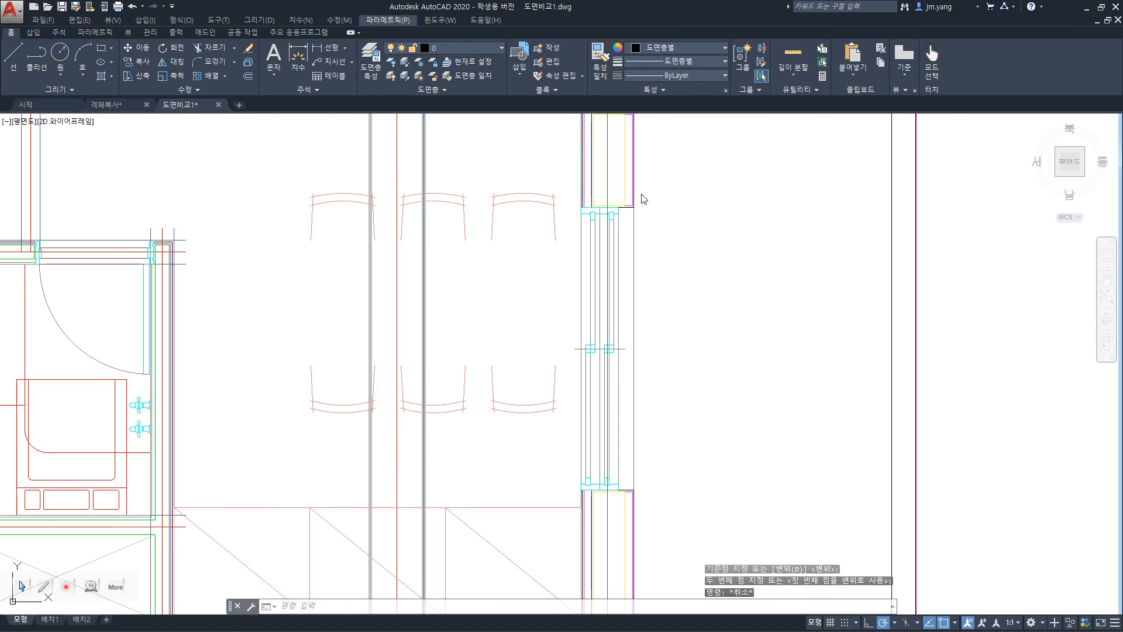
pyautogui.click(669, 164)
pyautogui.hotkey('ctrl', 'z')
pyautogui.hotkey('ctrl', 'z')
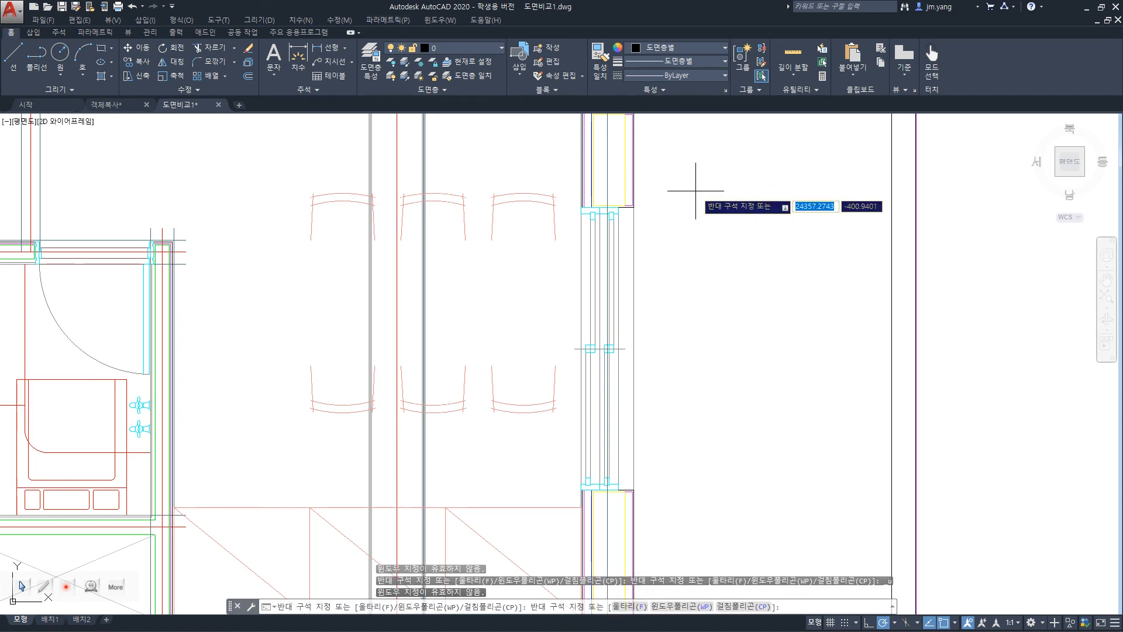
pyautogui.press('Escape')
pyautogui.hotkey('ctrl', 'z')
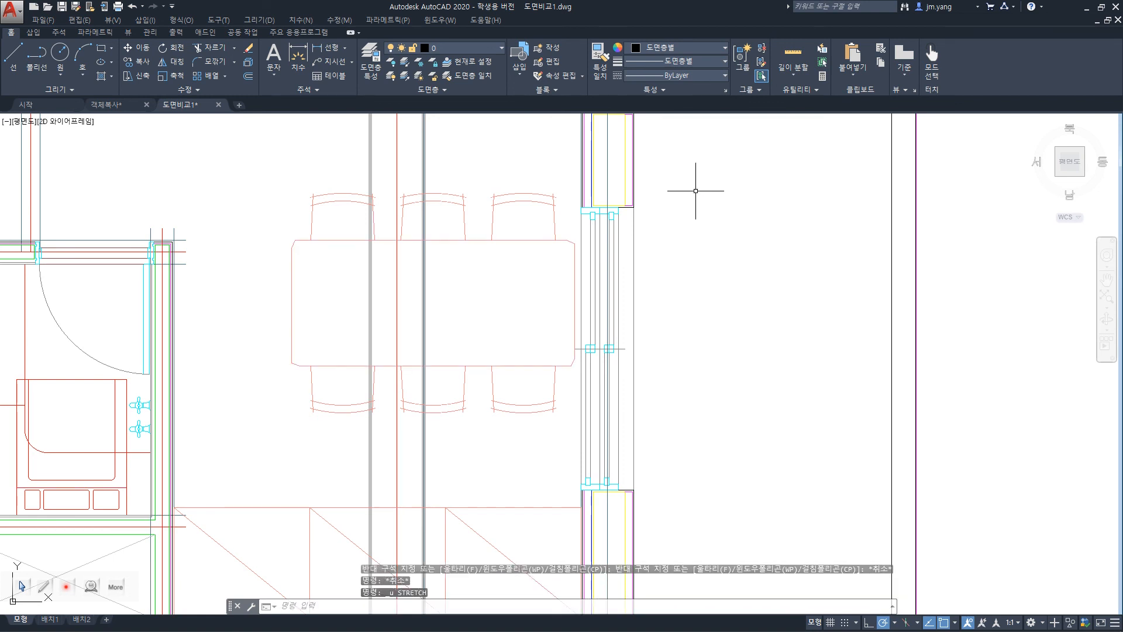
pyautogui.write('s')
pyautogui.press('Return')
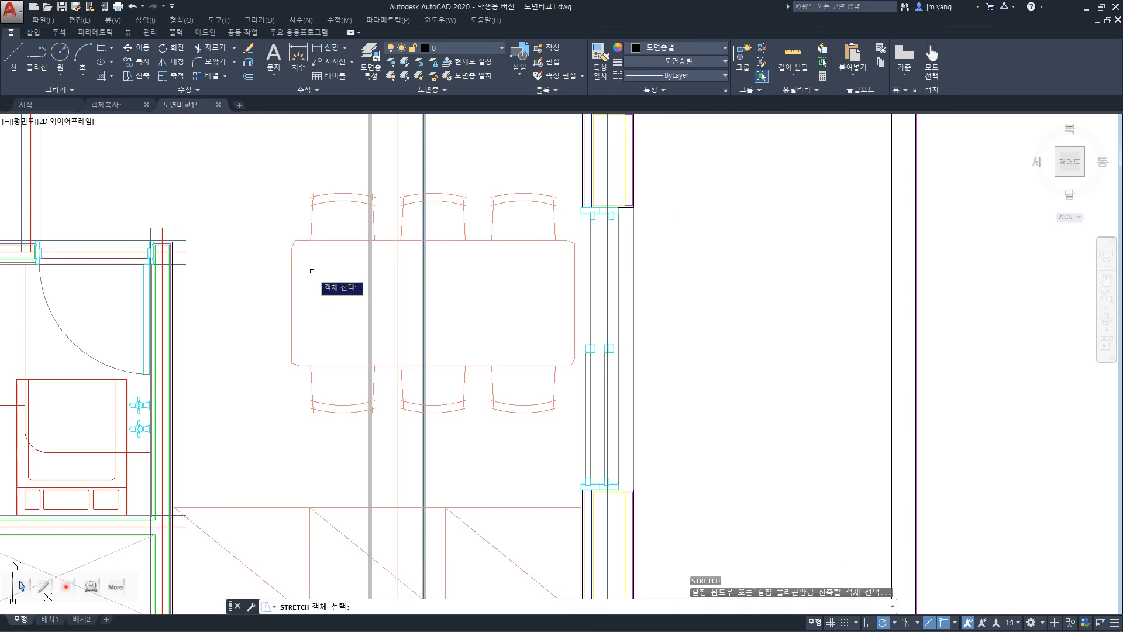
pyautogui.click(323, 240)
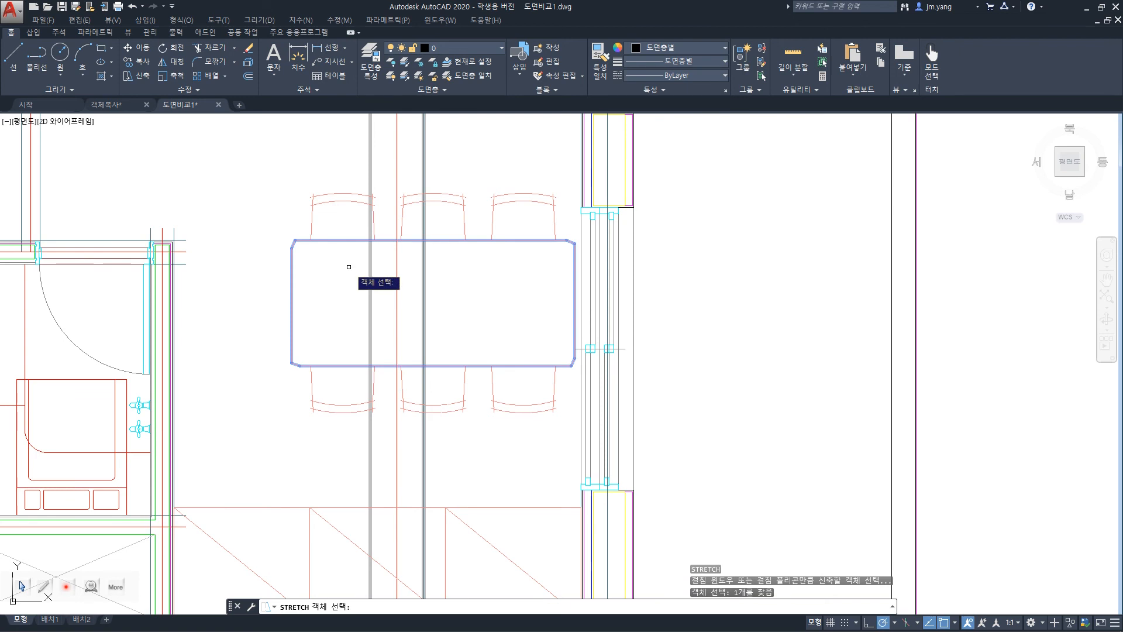
pyautogui.press('Return')
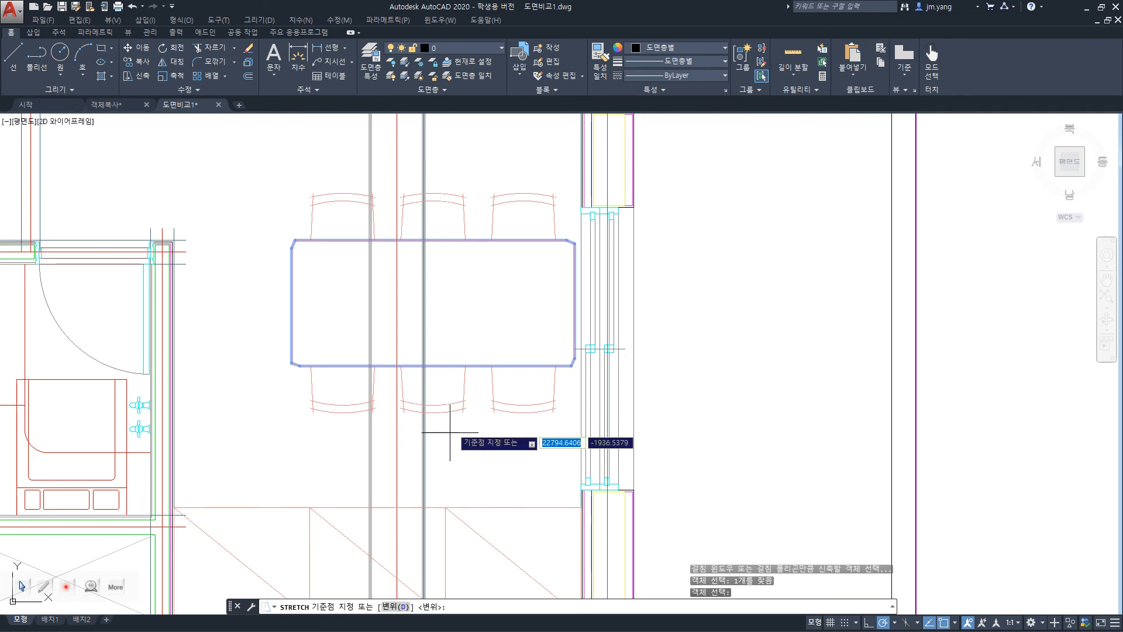
pyautogui.write('d')
pyautogui.press('Return')
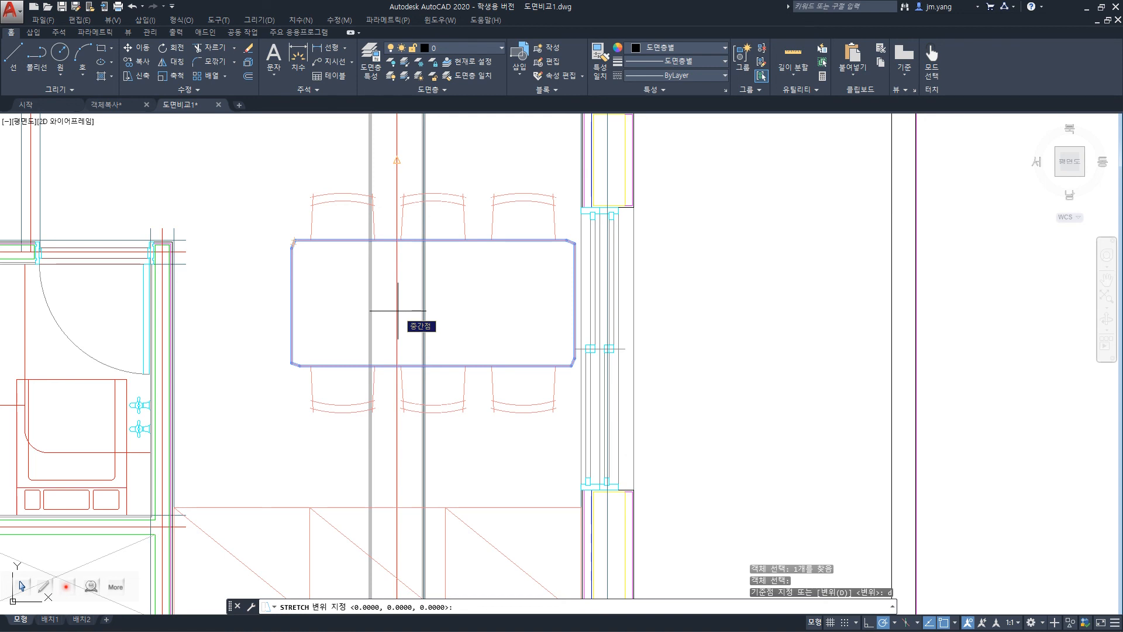
pyautogui.write('500')
pyautogui.press('Tab')
pyautogui.write('500')
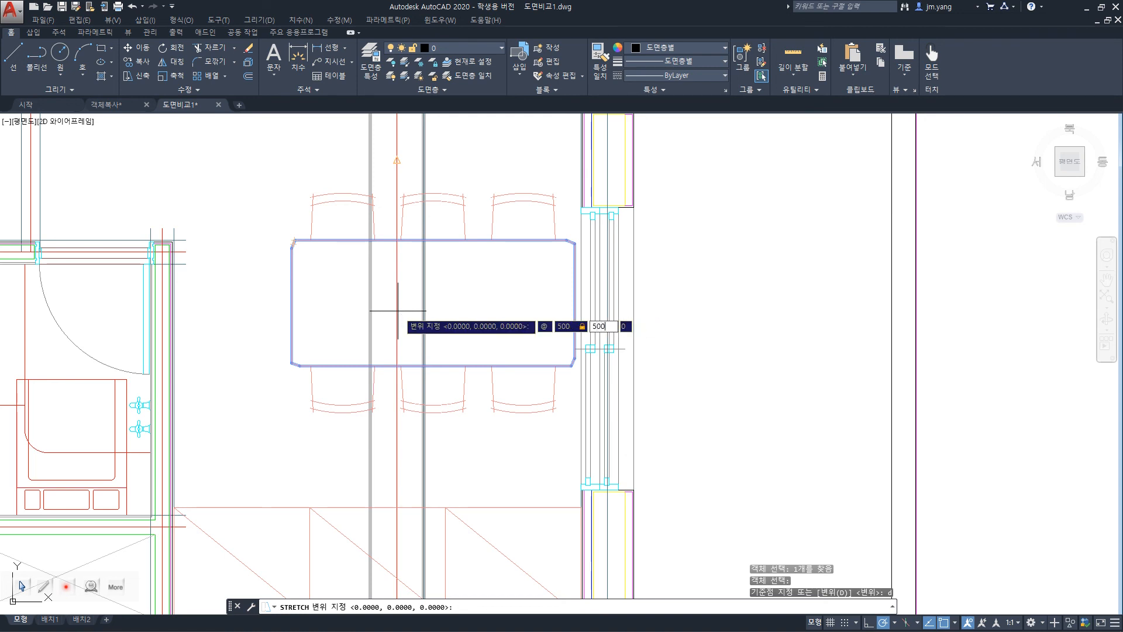
pyautogui.press('Return')
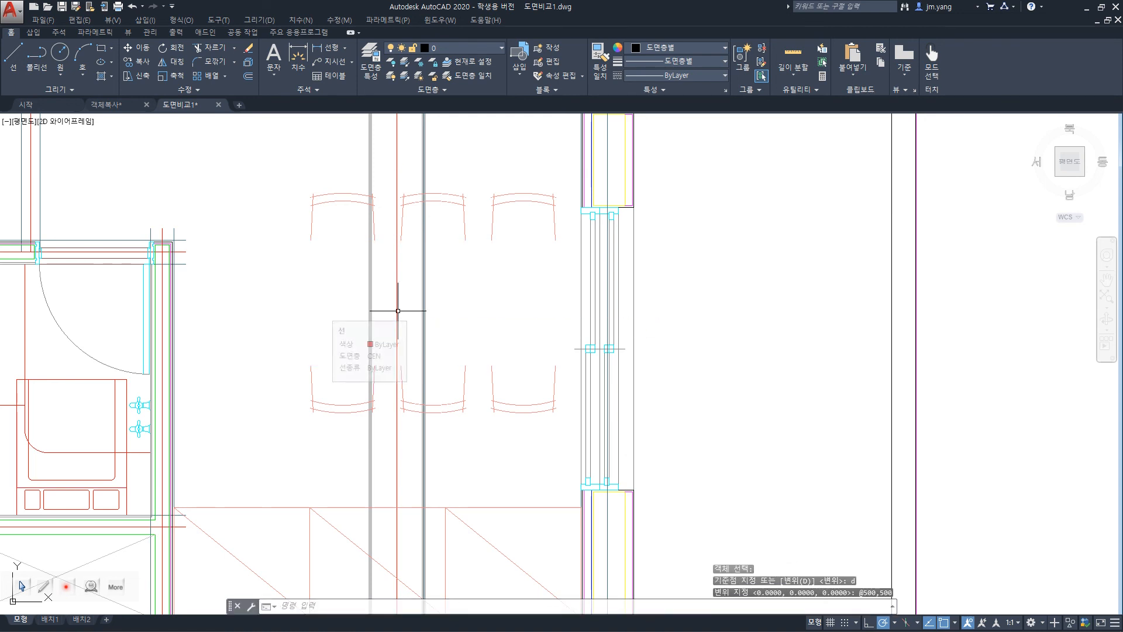
# Look for the displaced dining table across the whole floor plan, and undo the 500,500 stretch.
pyautogui.scroll(-4, 778, 350)
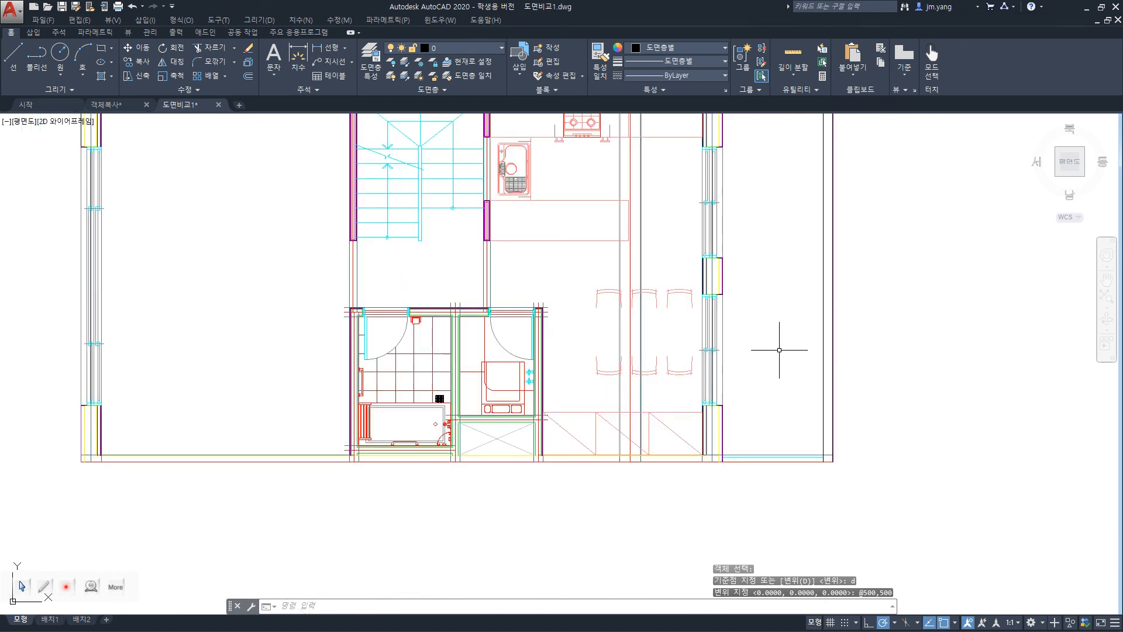
pyautogui.scroll(-2, 779, 350)
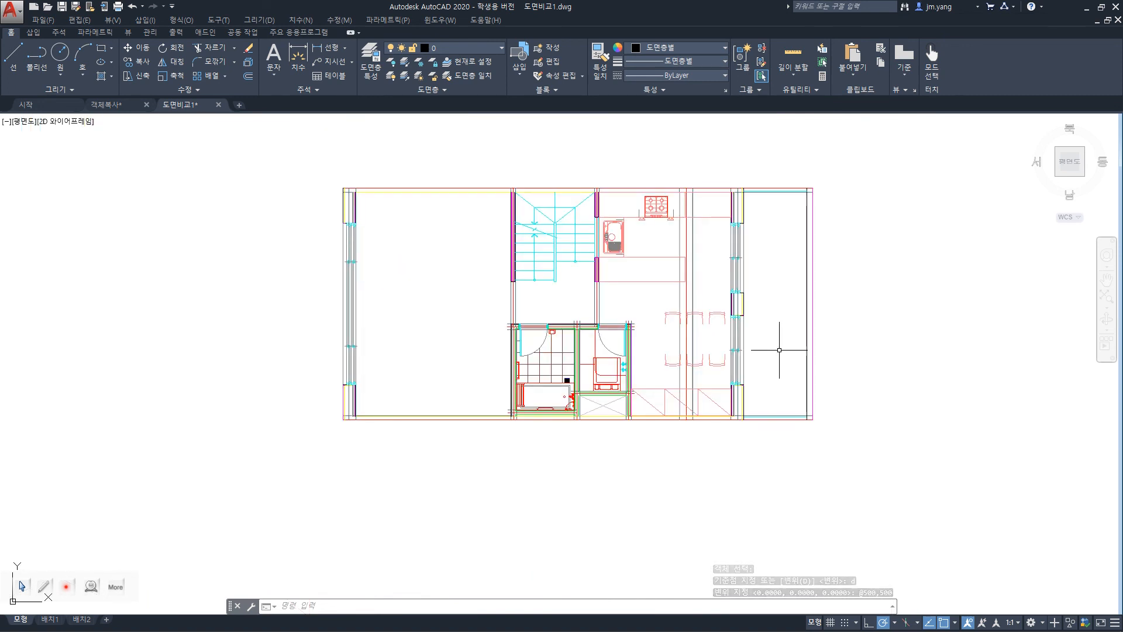
pyautogui.scroll(6, 779, 350)
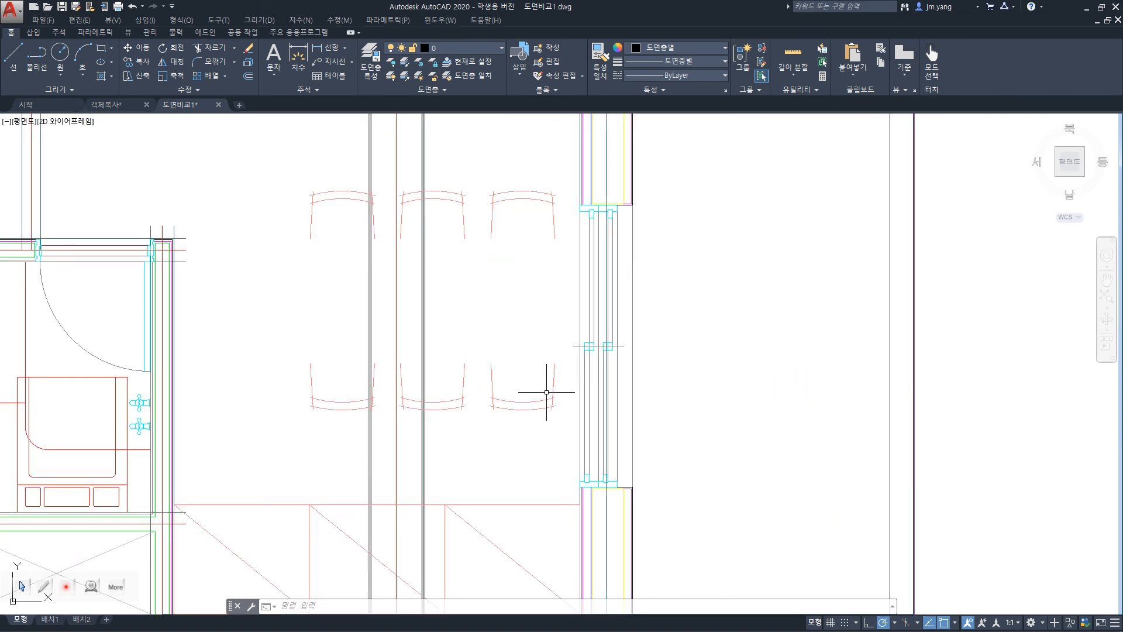
pyautogui.hotkey('ctrl', 'z')
pyautogui.hotkey('ctrl', 'z')
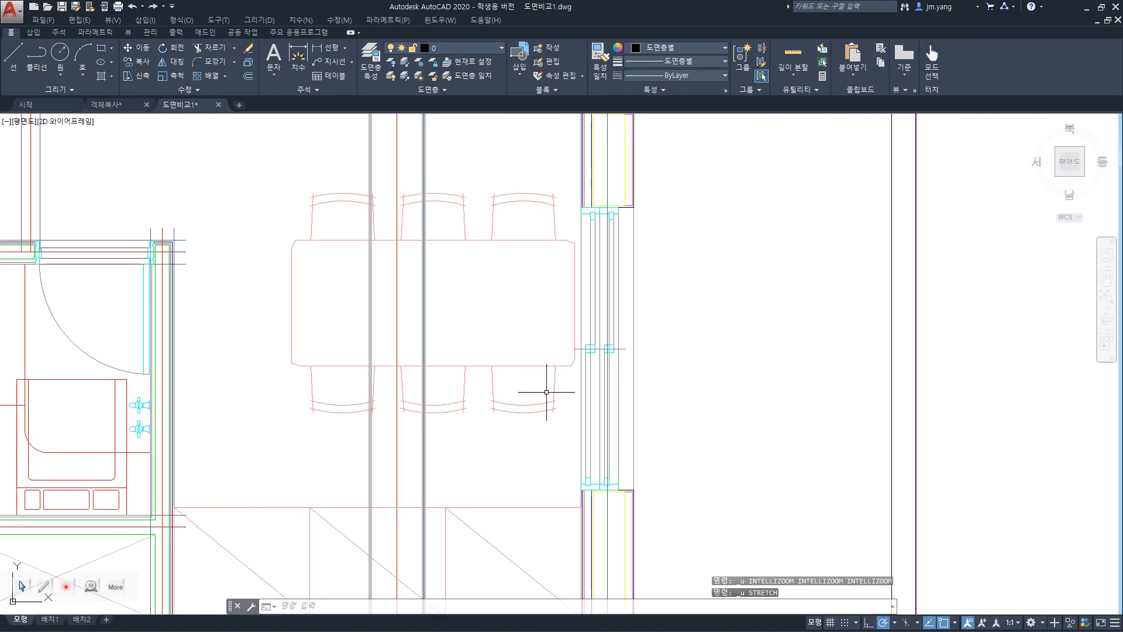
pyautogui.write('s')
pyautogui.press('Return')
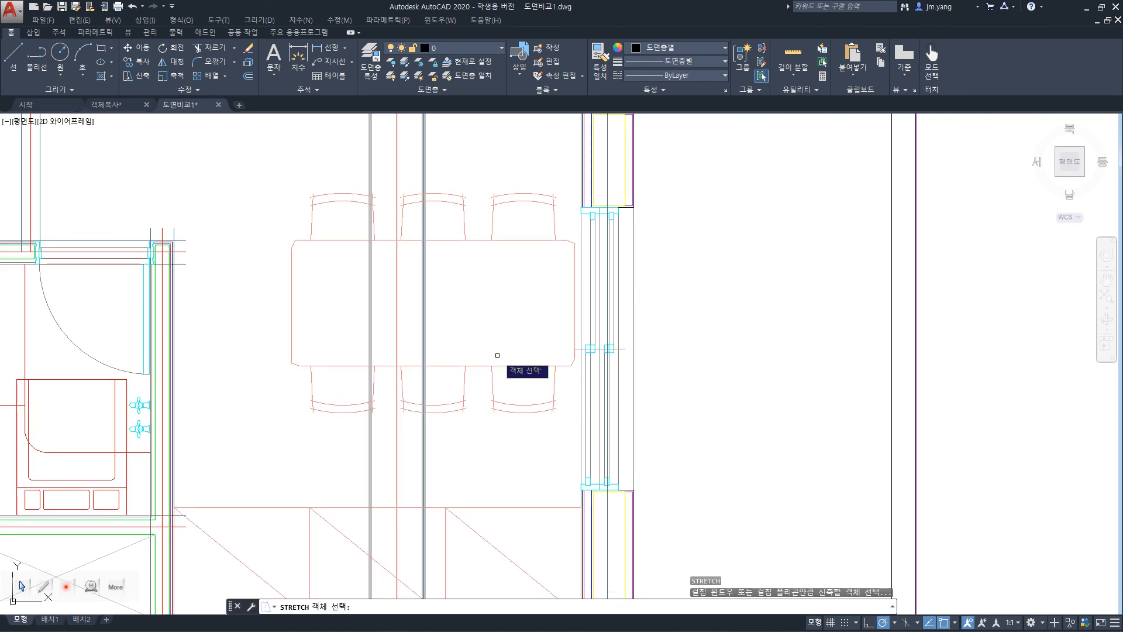
pyautogui.click(291, 273)
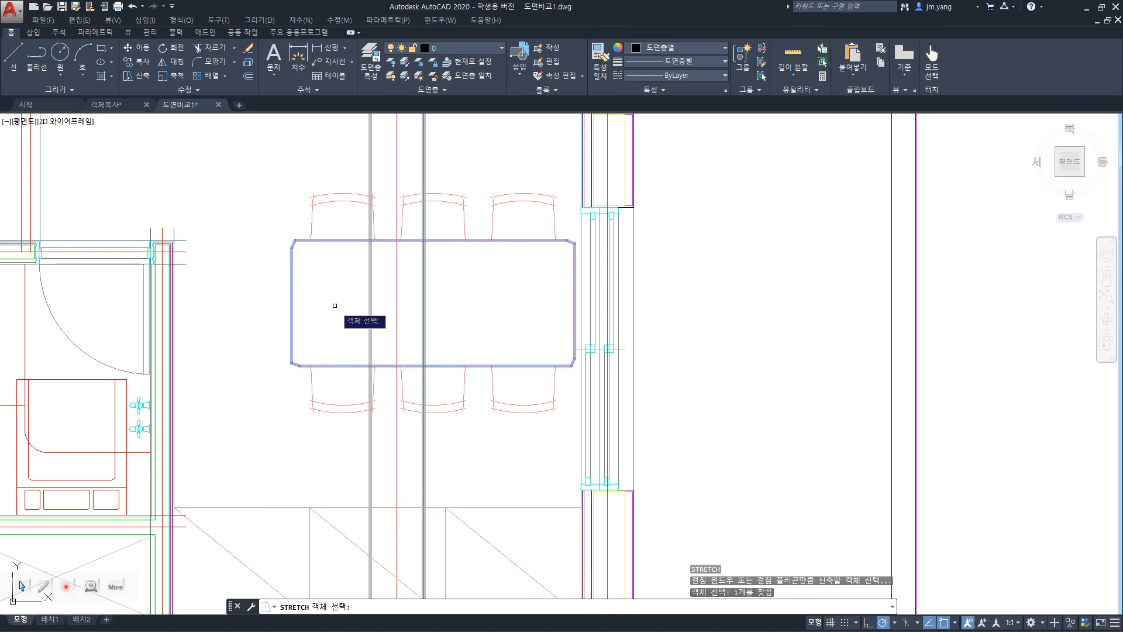
pyautogui.press('Return')
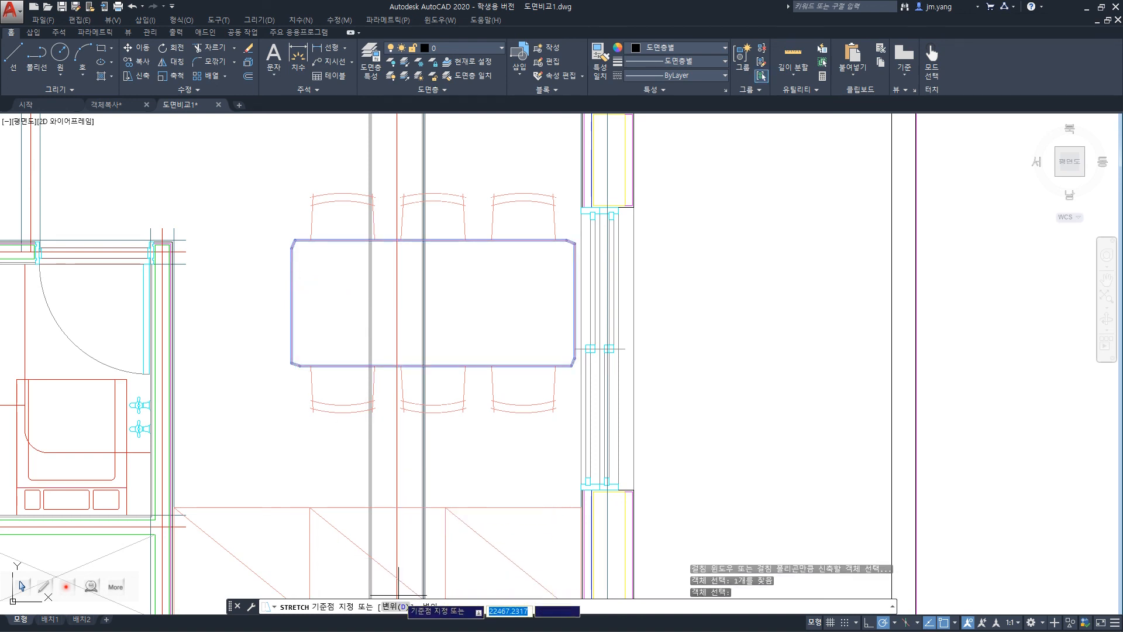
pyautogui.write('d')
pyautogui.press('Return')
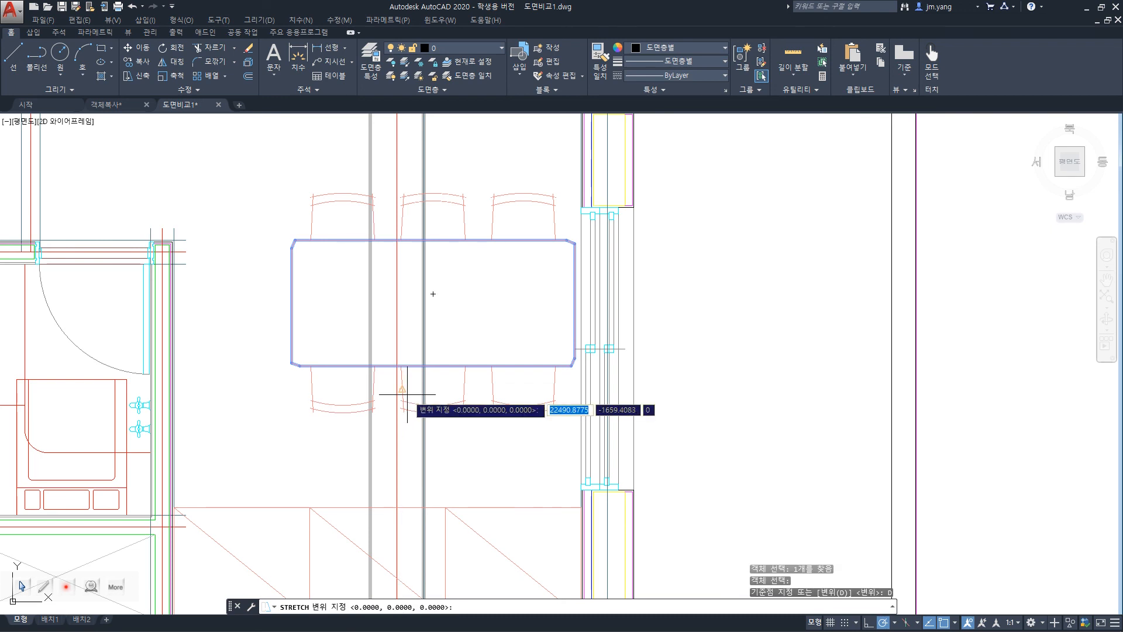
pyautogui.write('@')
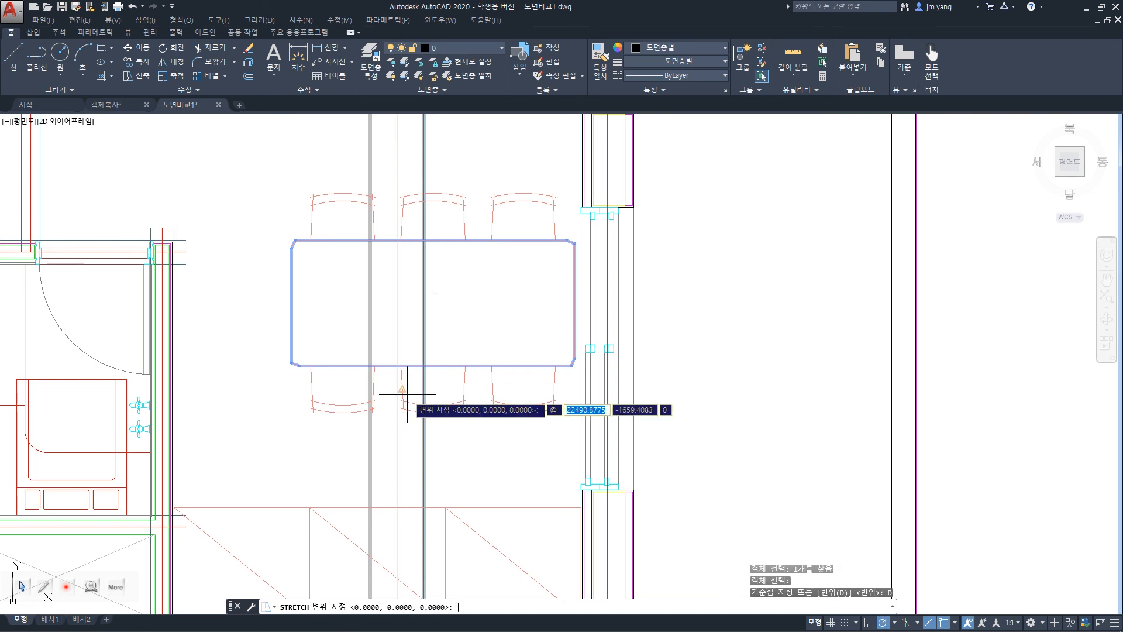
pyautogui.write('50,50')
pyautogui.press('Return')
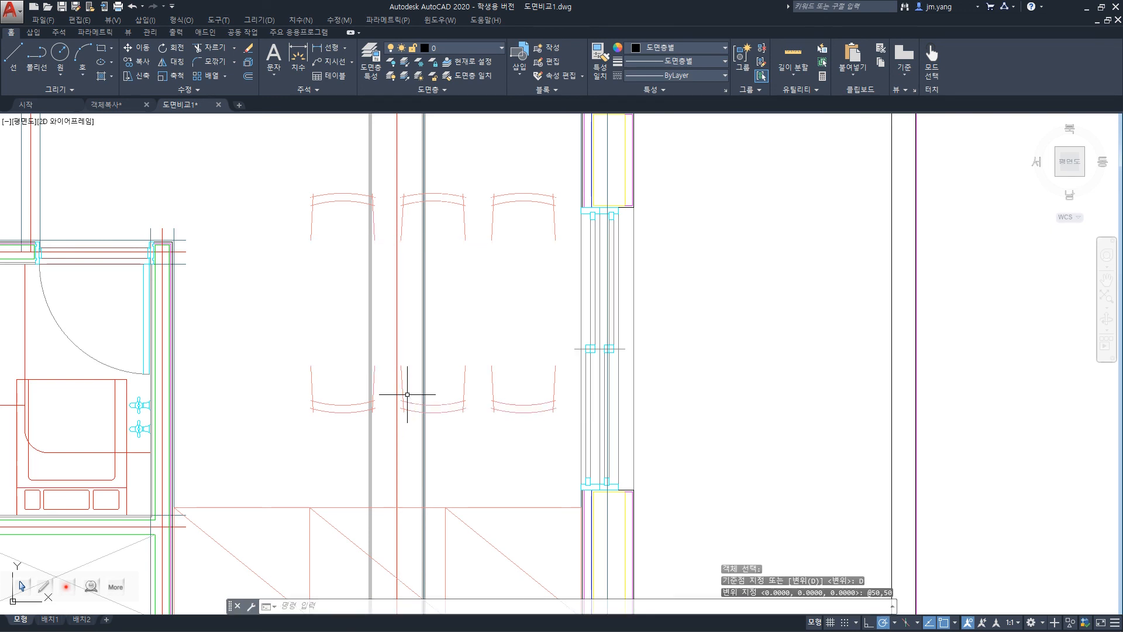
pyautogui.hotkey('ctrl', 'z')
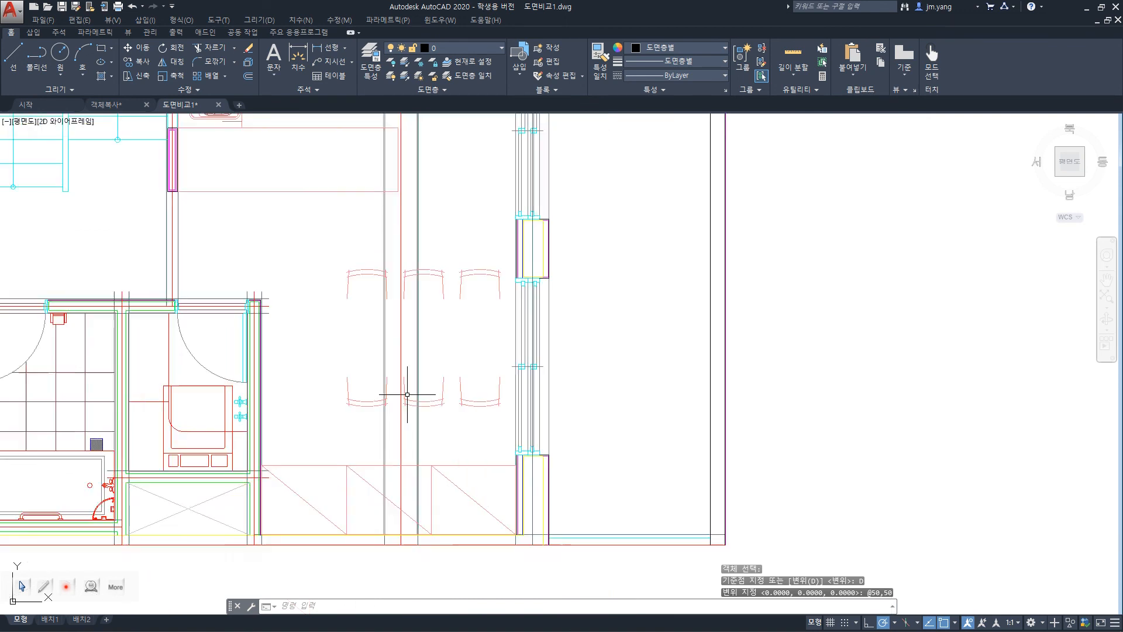
pyautogui.hotkey('ctrl', 'z')
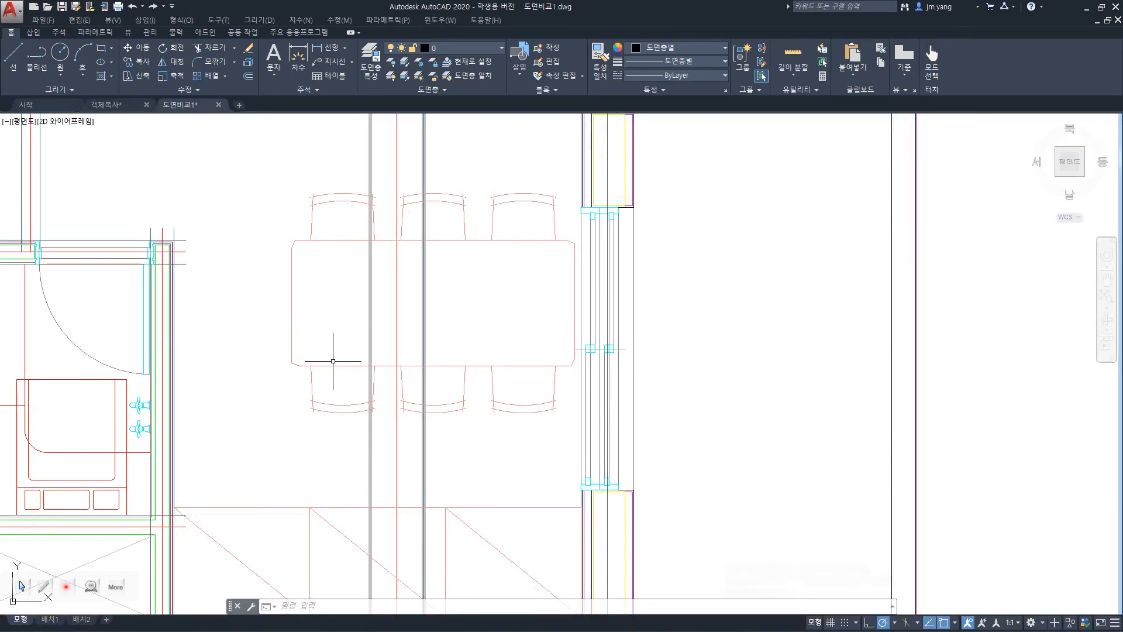
# Stretch the dining table with the Displacement option, using a displacement of 100,100, and undo it.
pyautogui.press('Return')
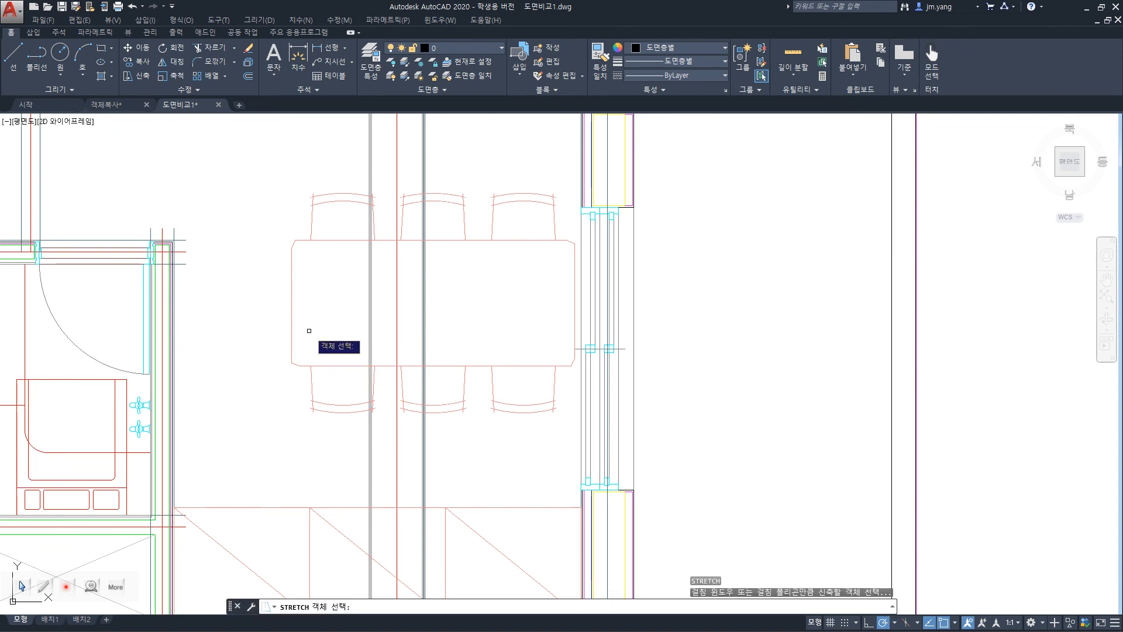
pyautogui.click(293, 313)
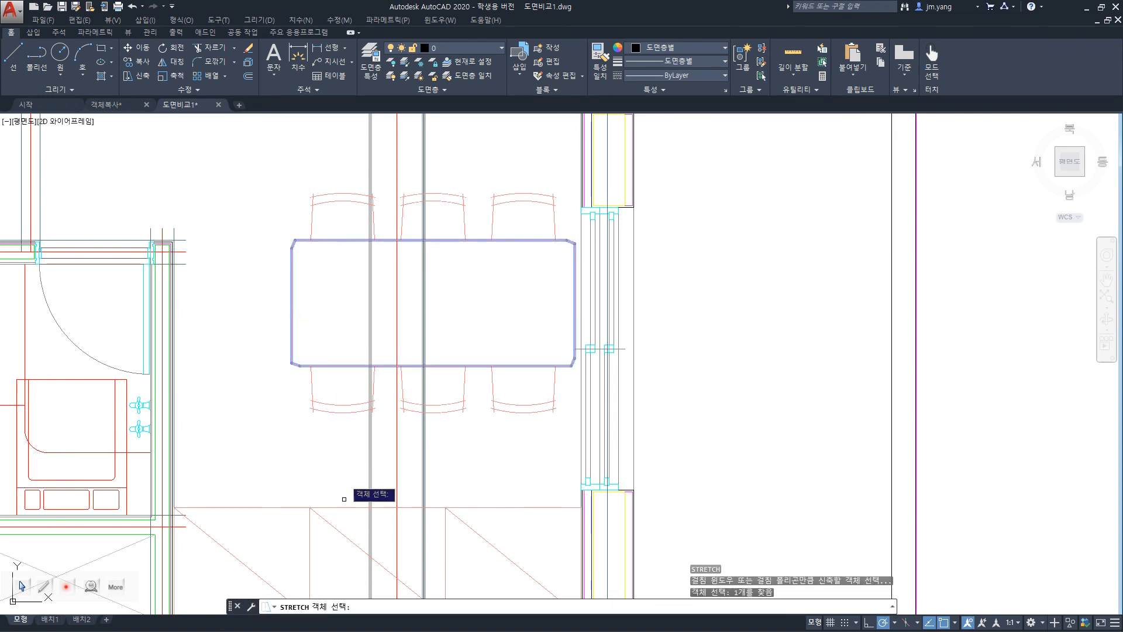
pyautogui.press('Return')
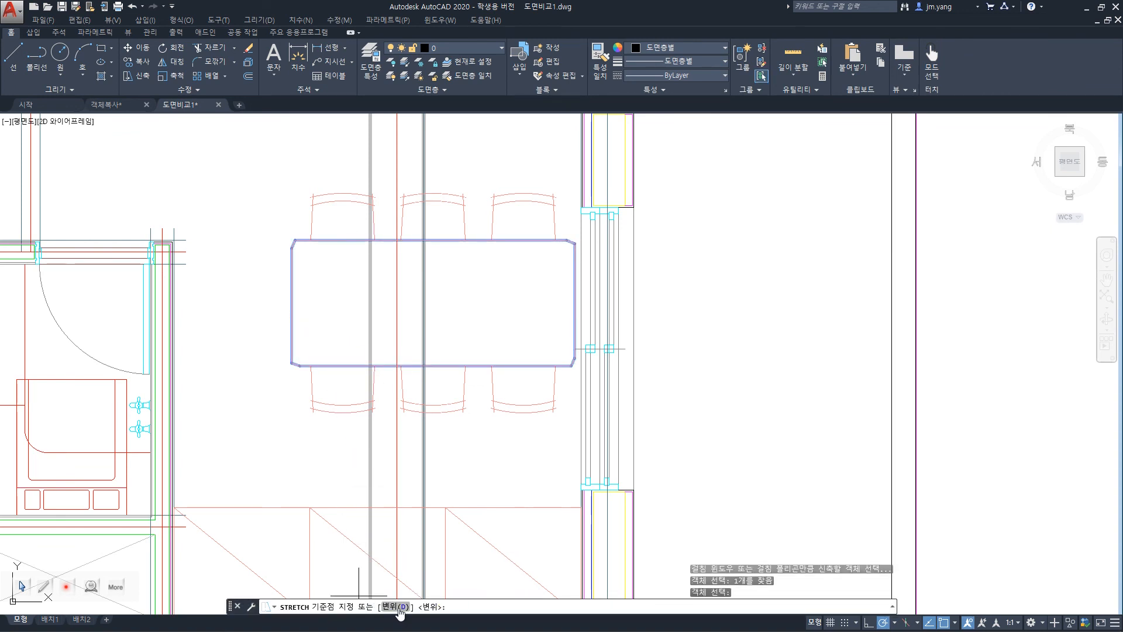
pyautogui.click(397, 610)
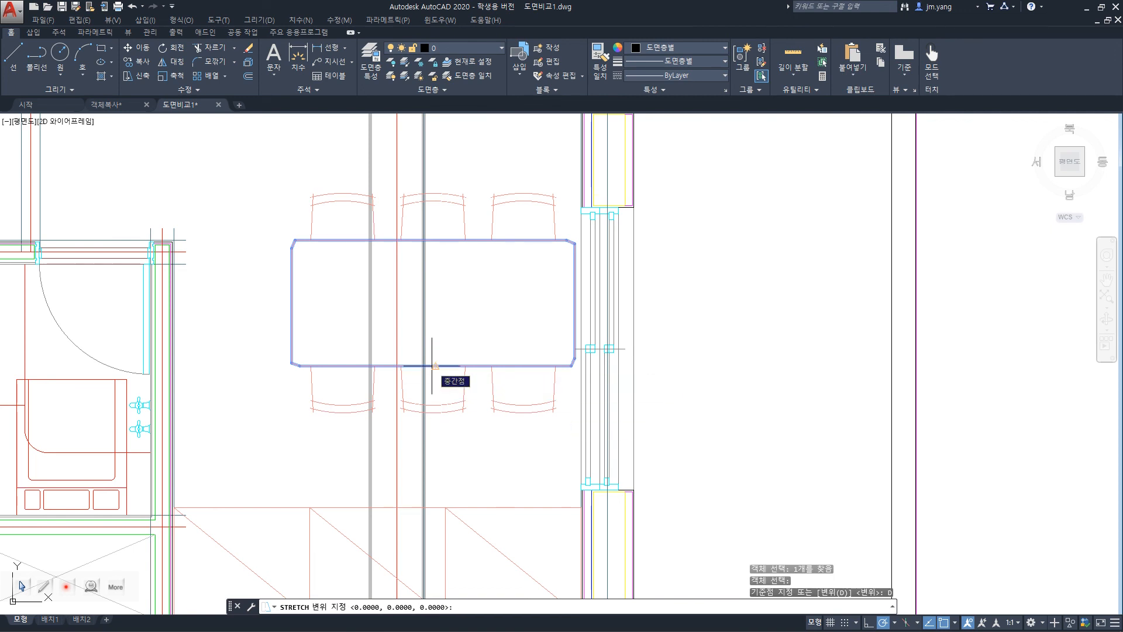
pyautogui.write('10')
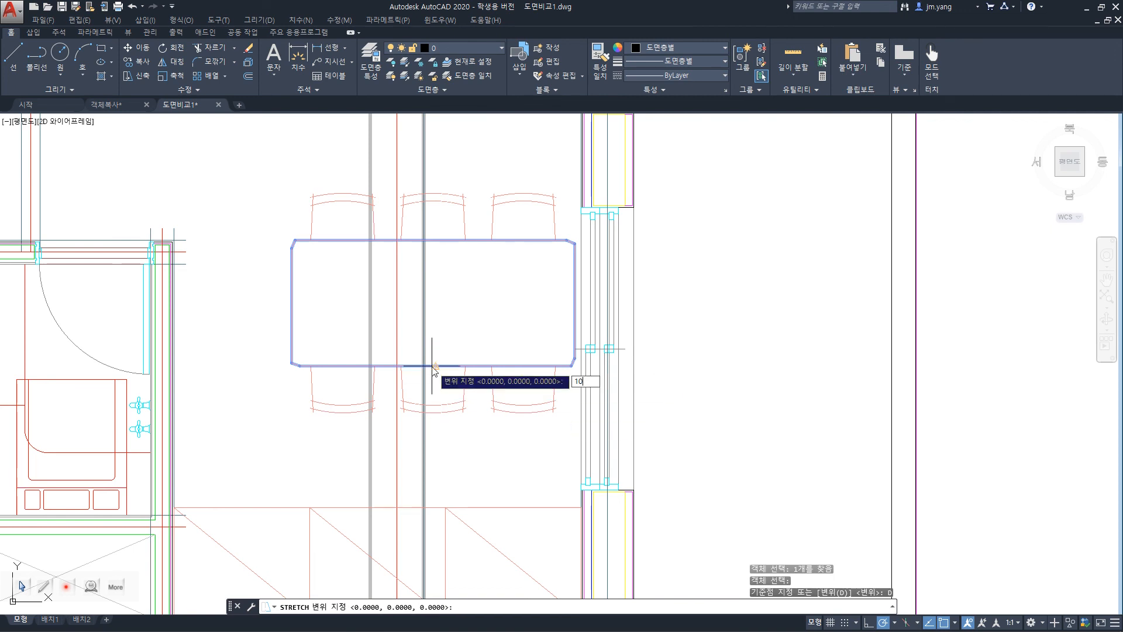
pyautogui.write('0,100')
pyautogui.press('Return')
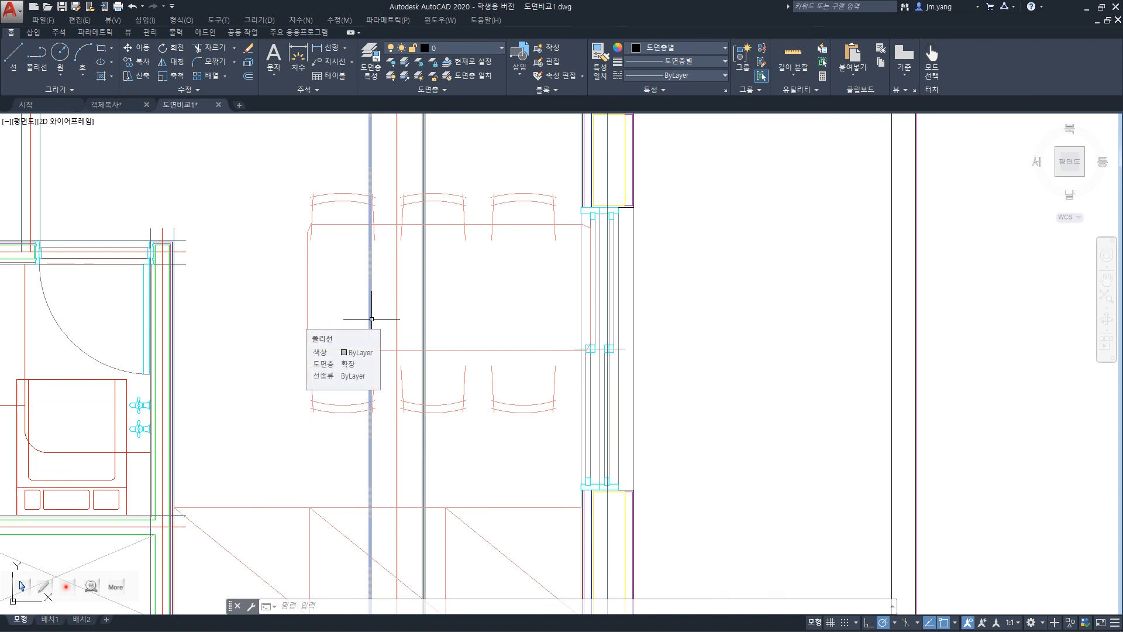
pyautogui.hotkey('ctrl', 'z')
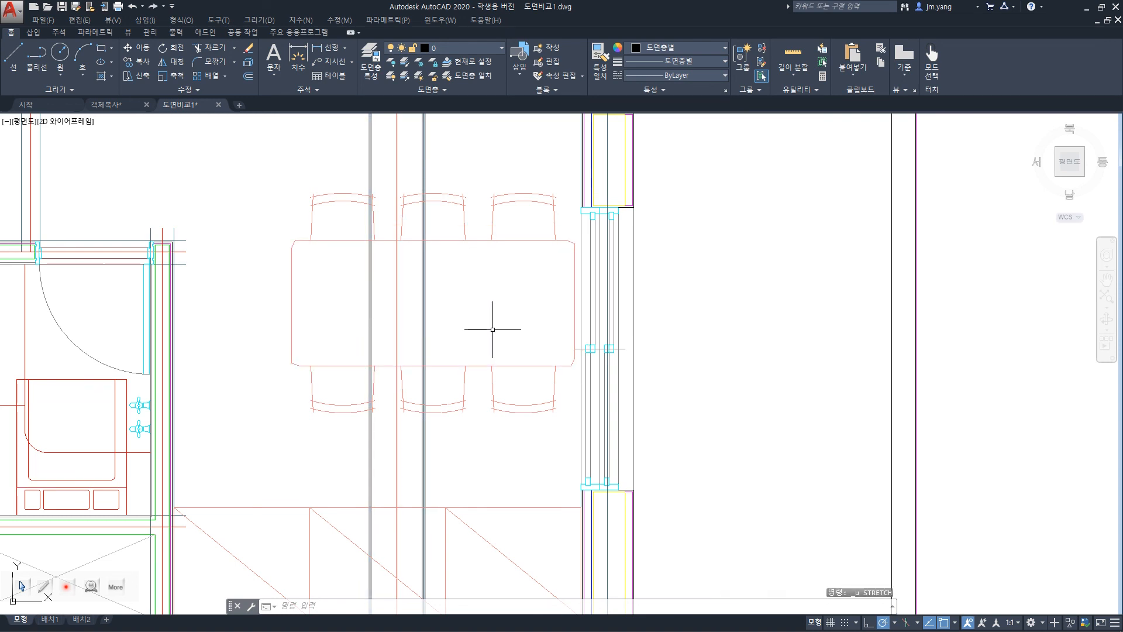
# Stretch the dining table with the Displacement option by 500 horizontally and 0 vertically, and undo it.
pyautogui.write('s')
pyautogui.press('Return')
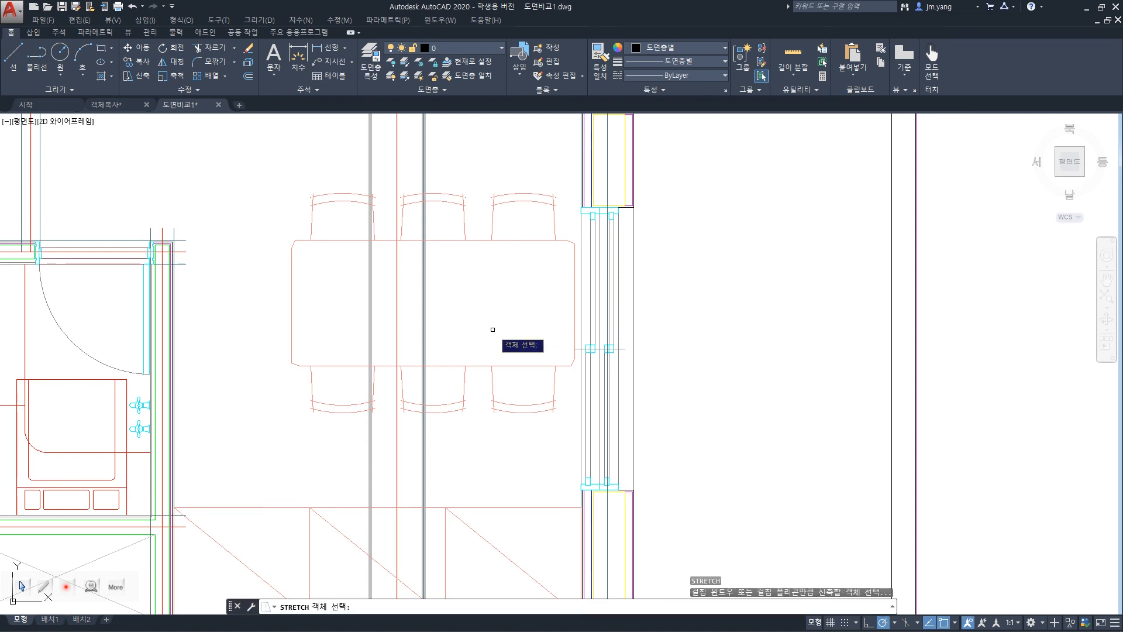
pyautogui.click(572, 361)
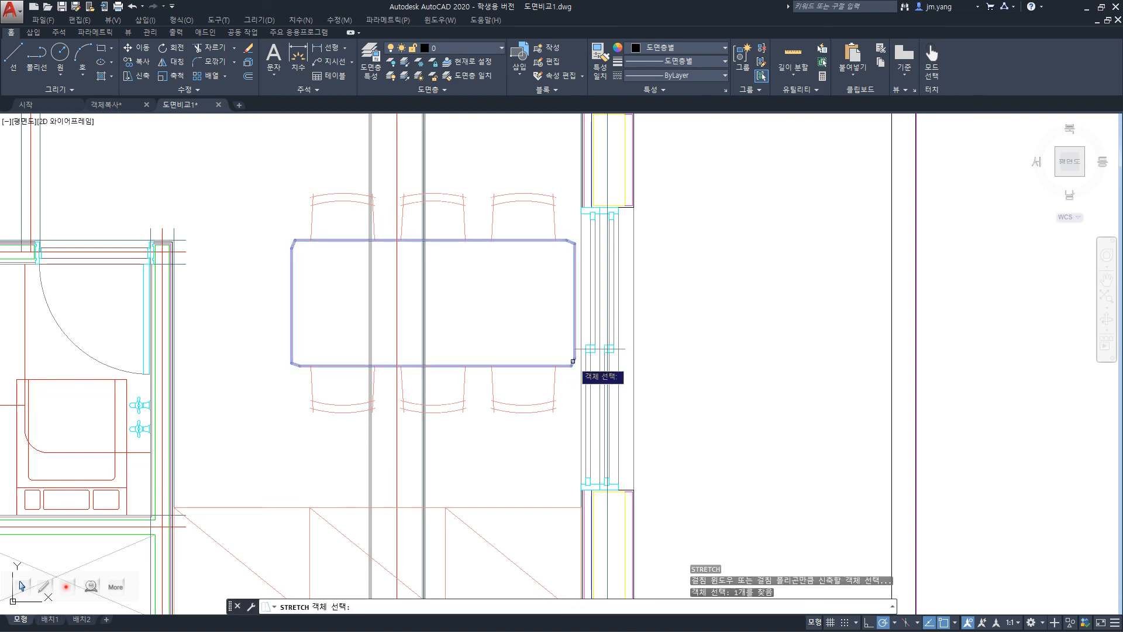
pyautogui.press('Return')
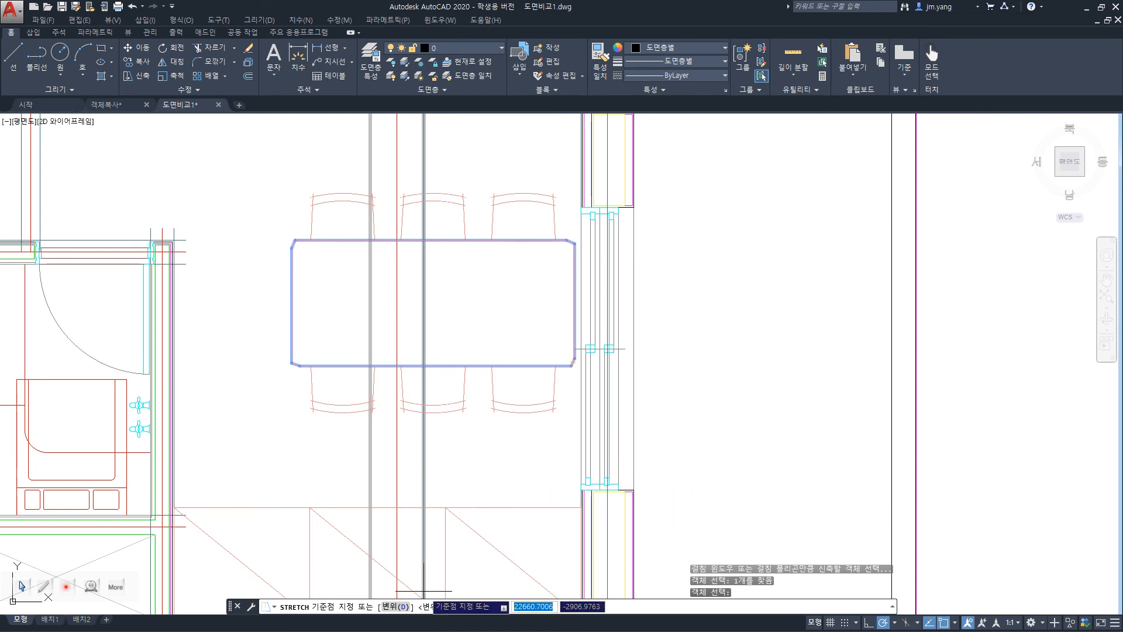
pyautogui.click(403, 607)
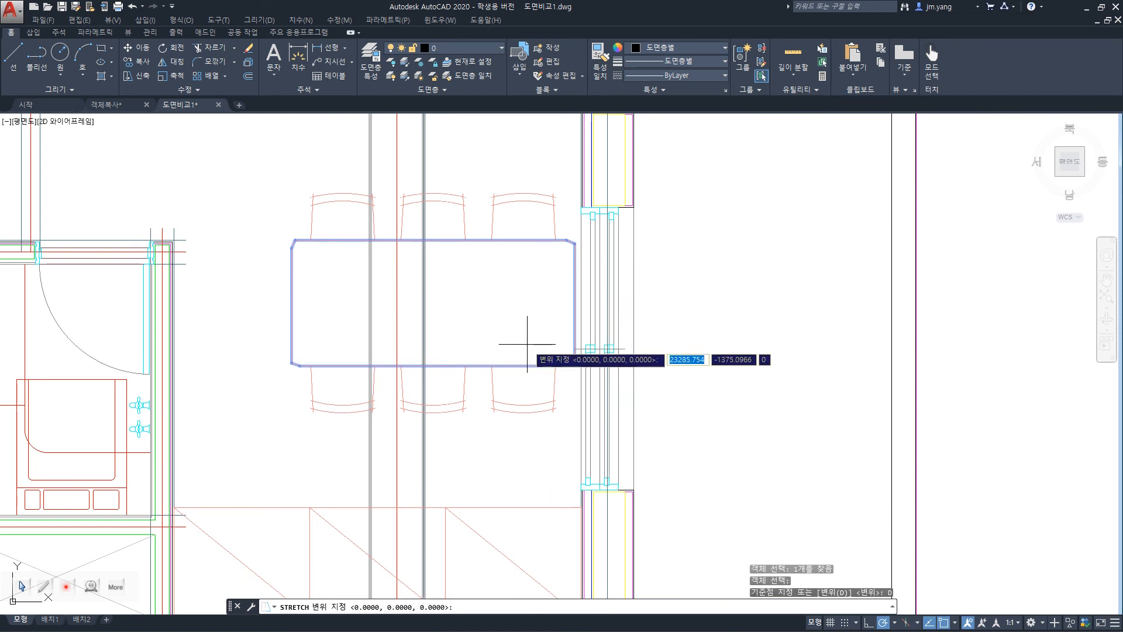
pyautogui.write('50')
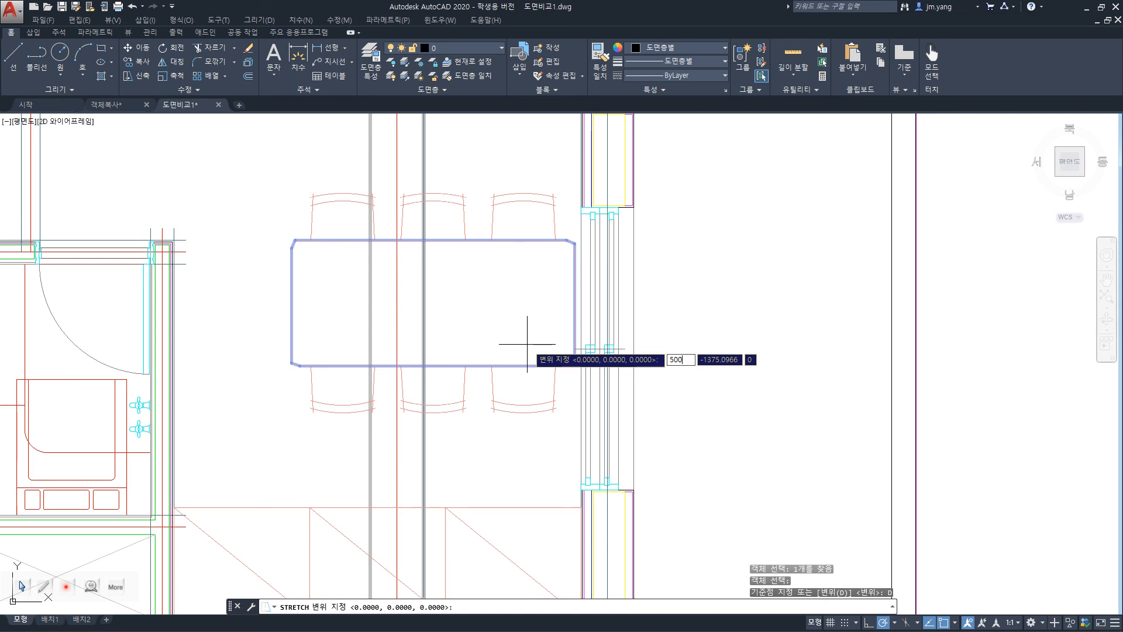
pyautogui.write('0')
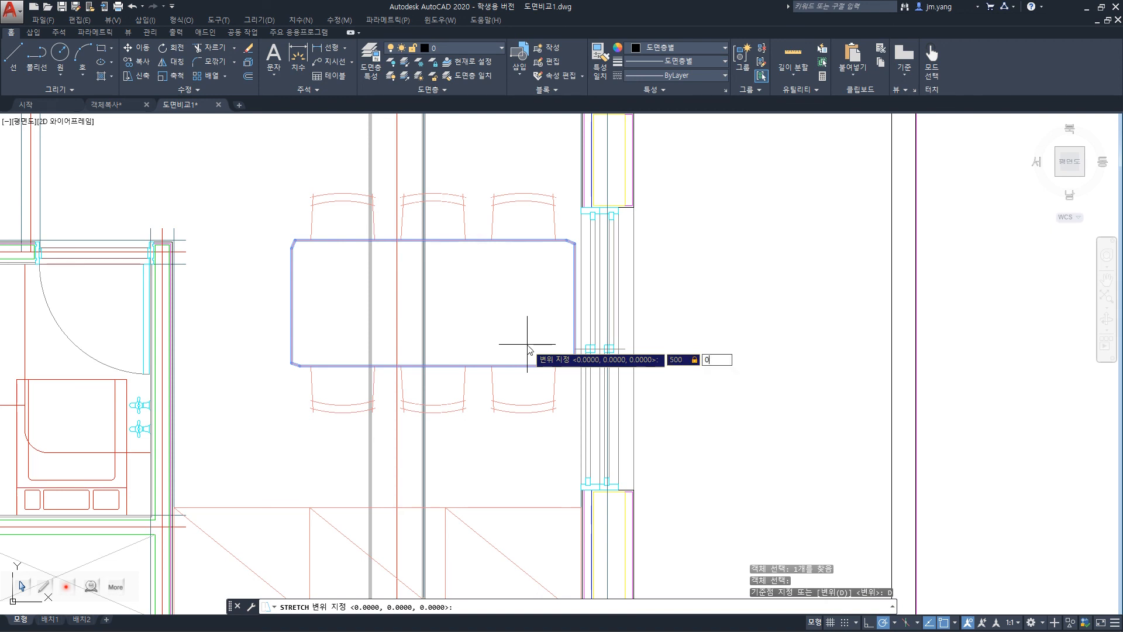
pyautogui.press('Return')
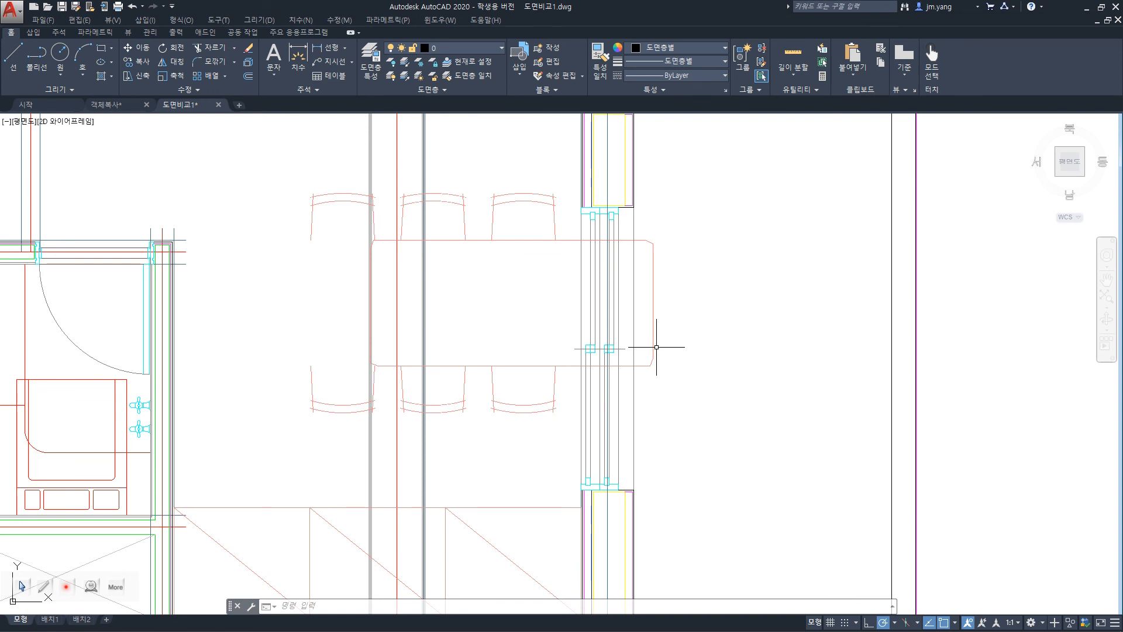
pyautogui.hotkey('ctrl', 'z')
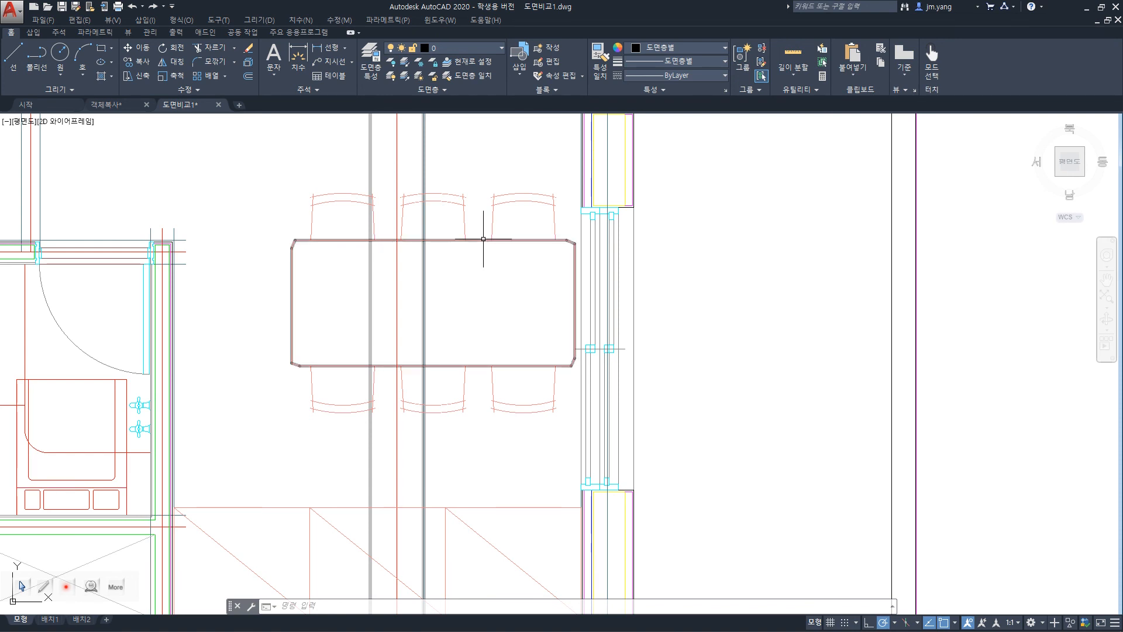
# Select the dining table outline, move it whole to the empty area beyond the window wall, and undo the move.
pyautogui.moveTo(483, 239)
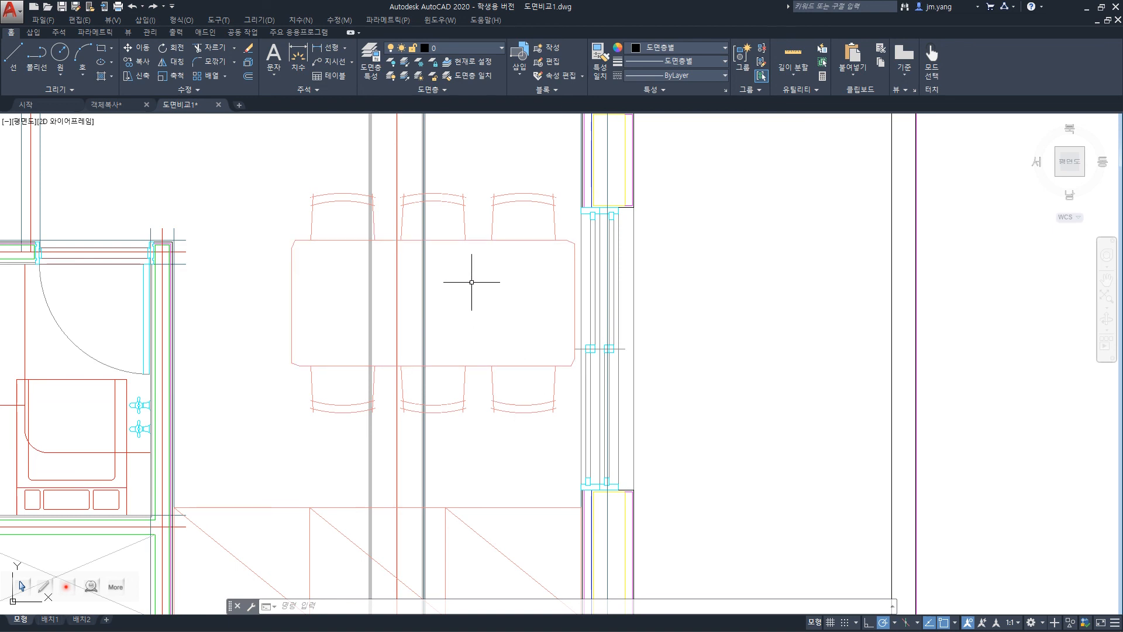
pyautogui.click(475, 241)
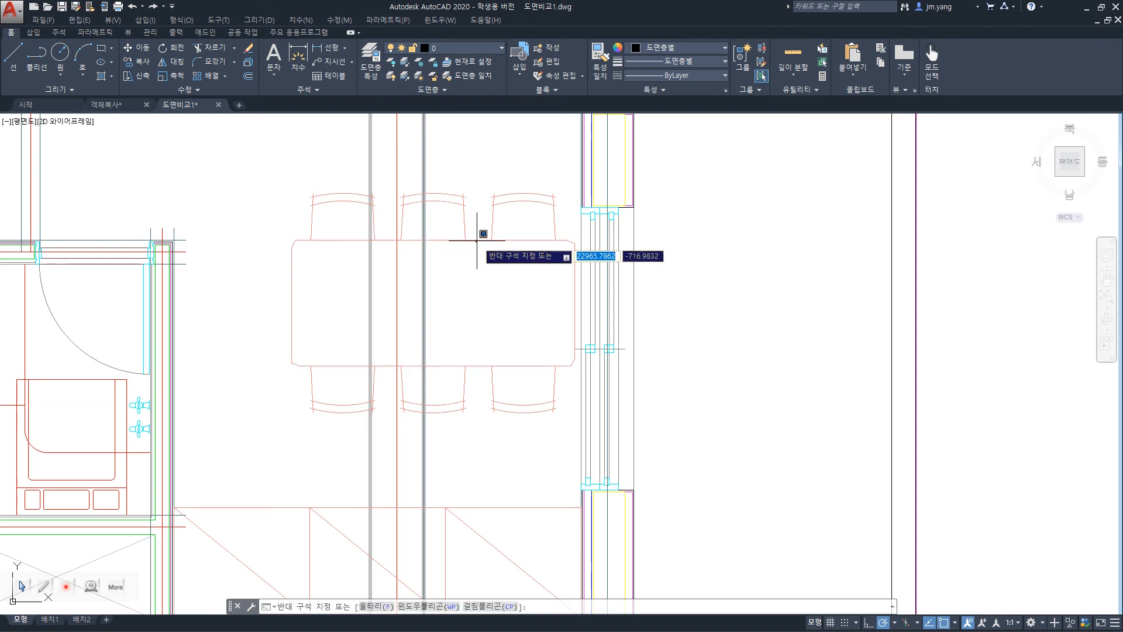
pyautogui.press('Escape')
pyautogui.click(476, 240)
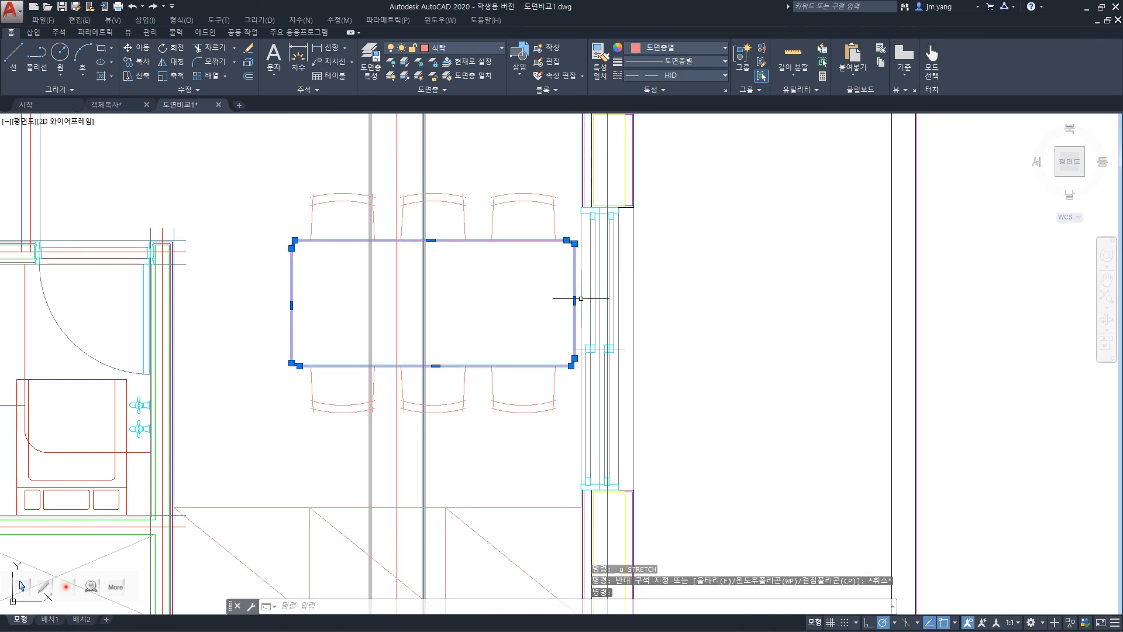
pyautogui.moveTo(576, 274); pyautogui.dragTo(928, 348)
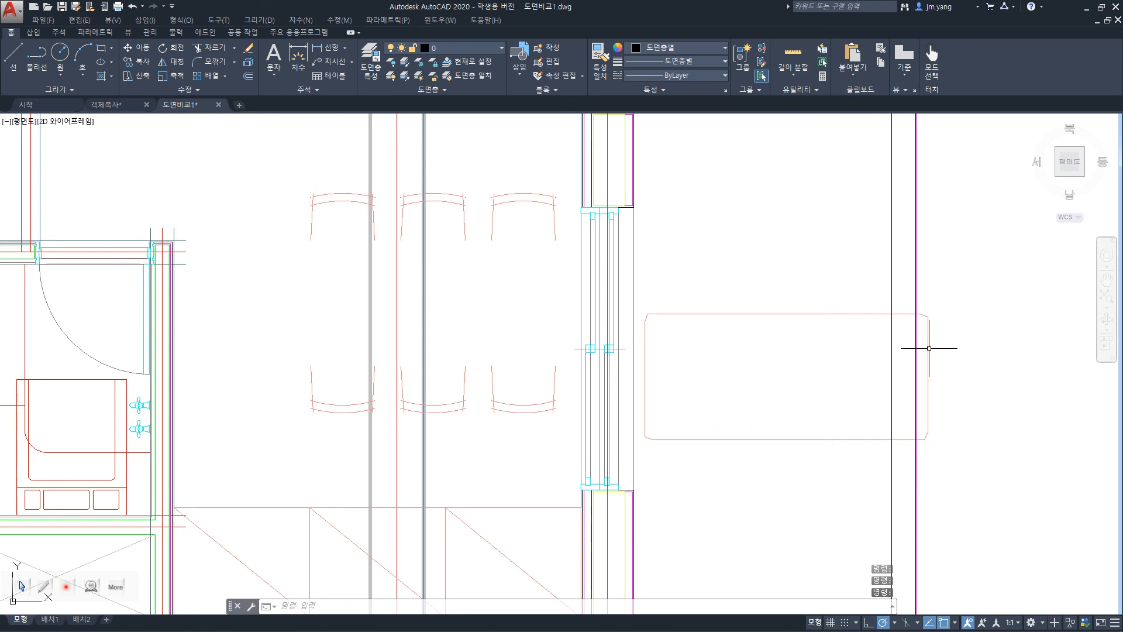
pyautogui.hotkey('ctrl', 'z')
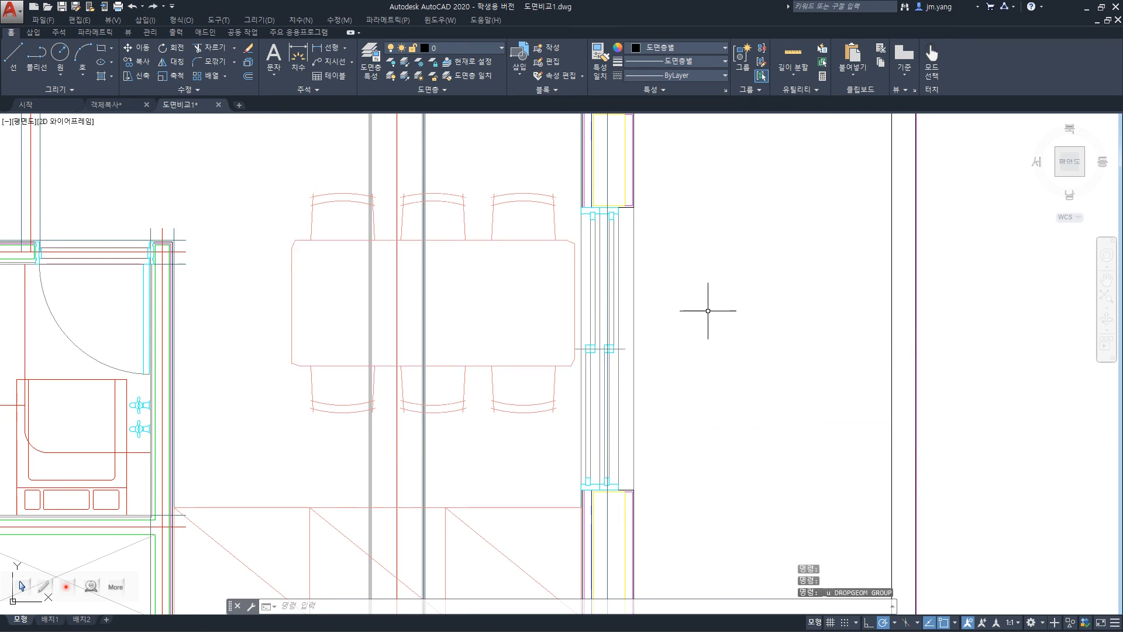
# Move the right side line of the upper-right chair beyond the window wall and undo the move.
pyautogui.click(555, 227)
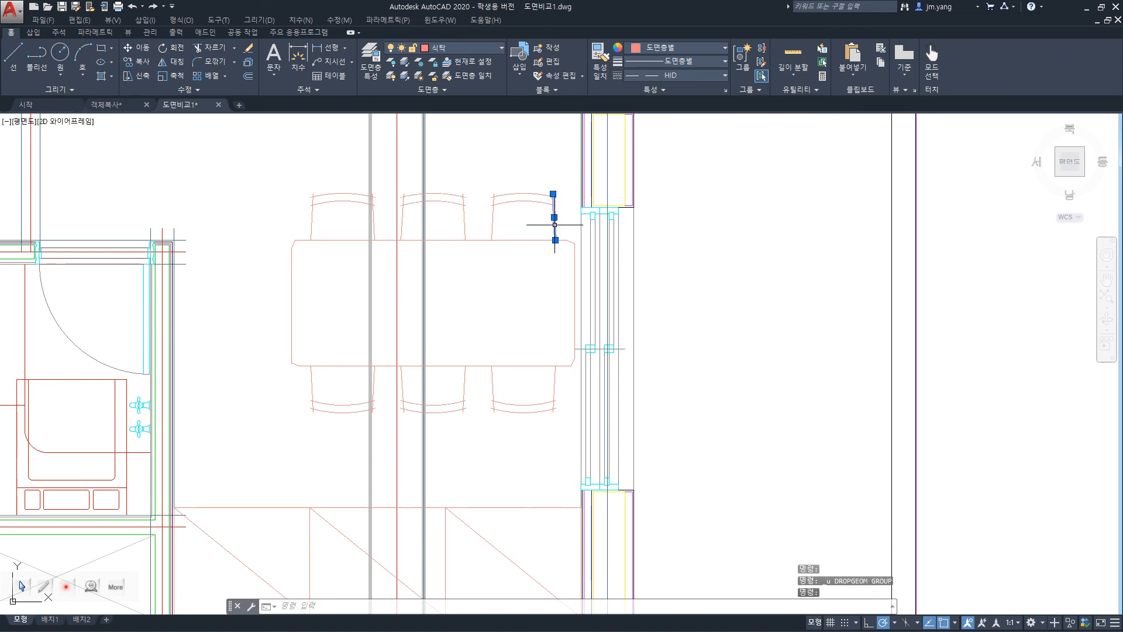
pyautogui.moveTo(554, 228); pyautogui.dragTo(785, 242)
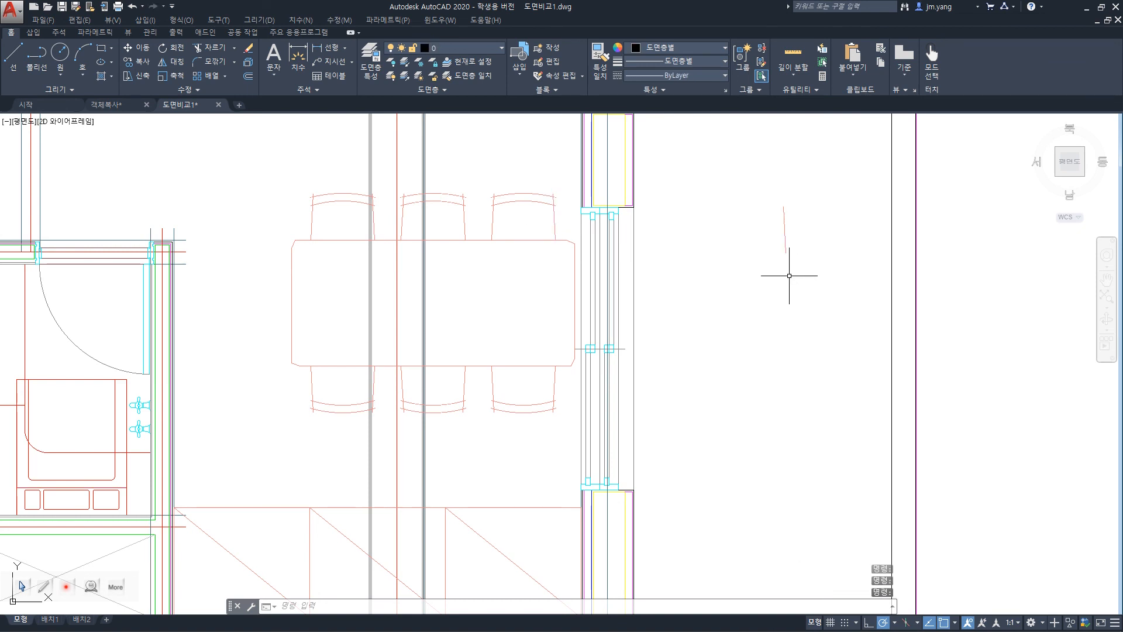
pyautogui.hotkey('ctrl', 'z')
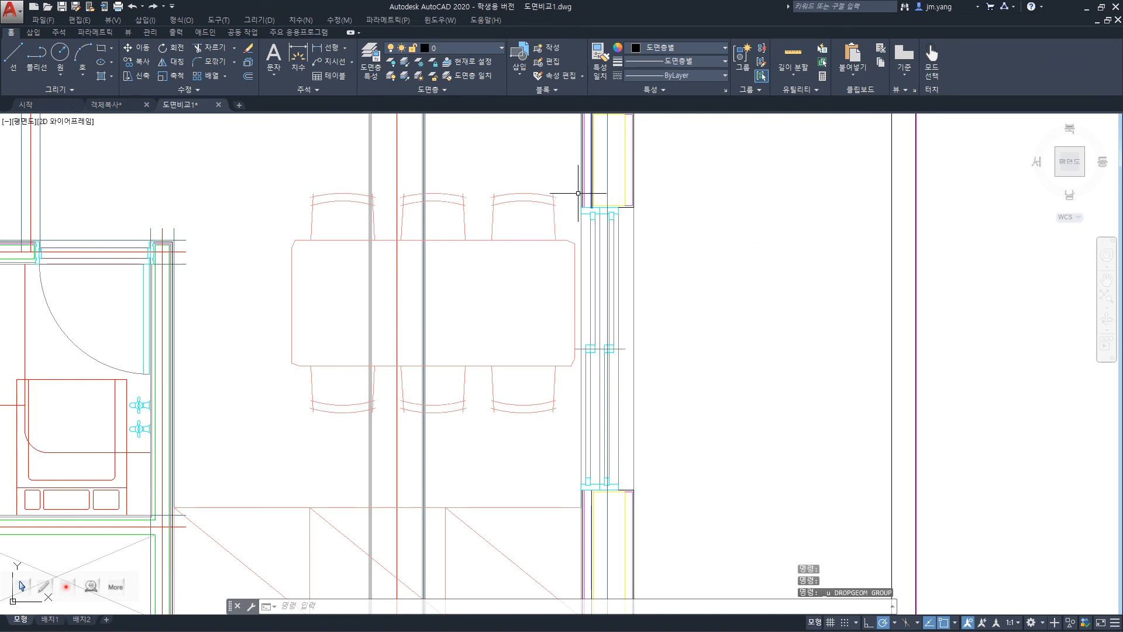
# Grip-stretch the upper endpoint of the upper-right chair's right side line outward and undo it.
pyautogui.click(554, 217)
pyautogui.click(553, 193)
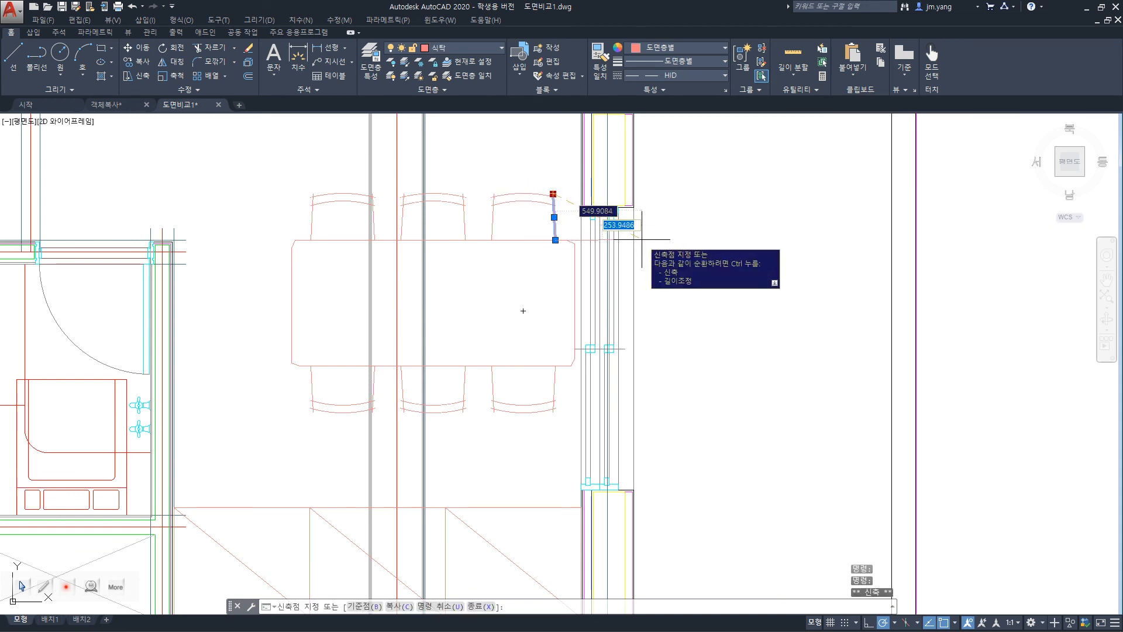
pyautogui.click(568, 172)
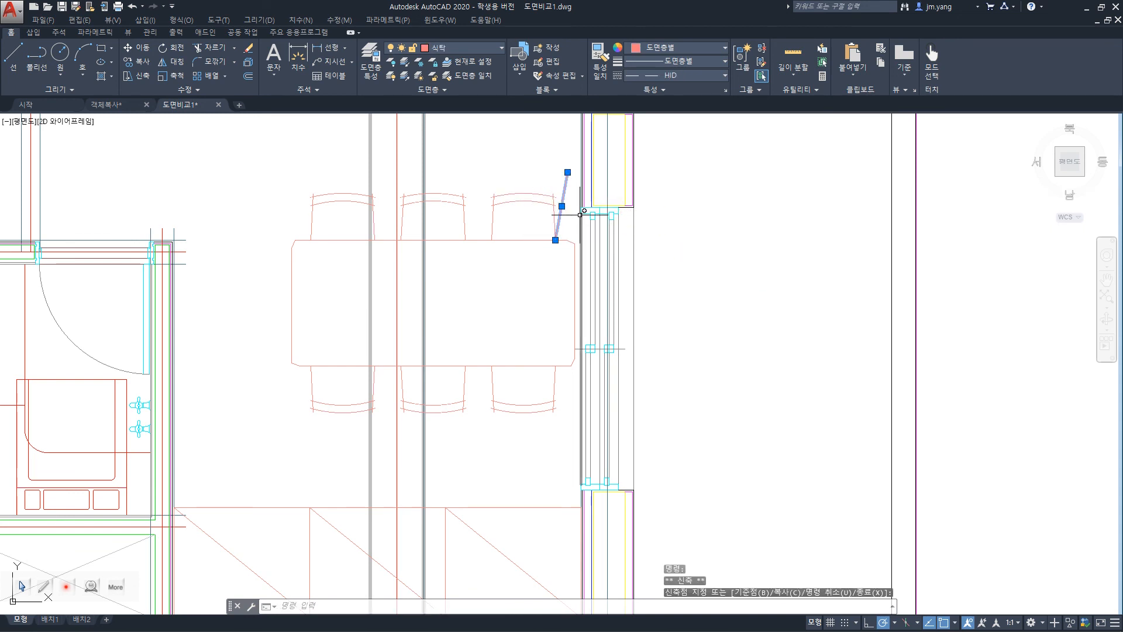
pyautogui.hotkey('ctrl', 'z')
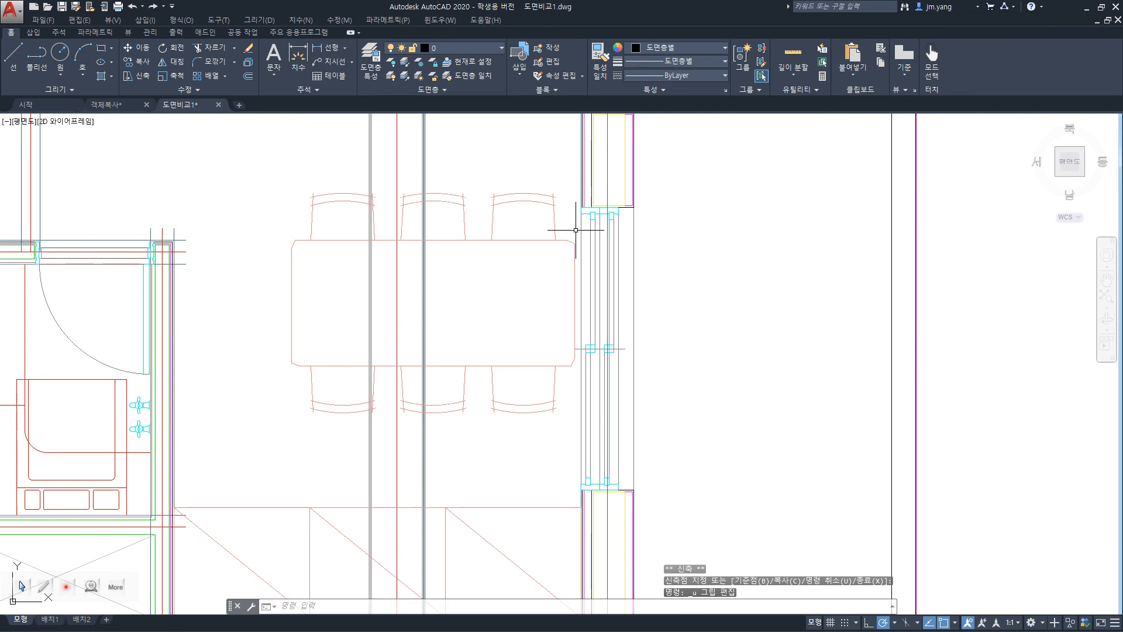
# Move the upper-right chair's right side line into the empty area outside the building again, and undo it.
pyautogui.click(554, 220)
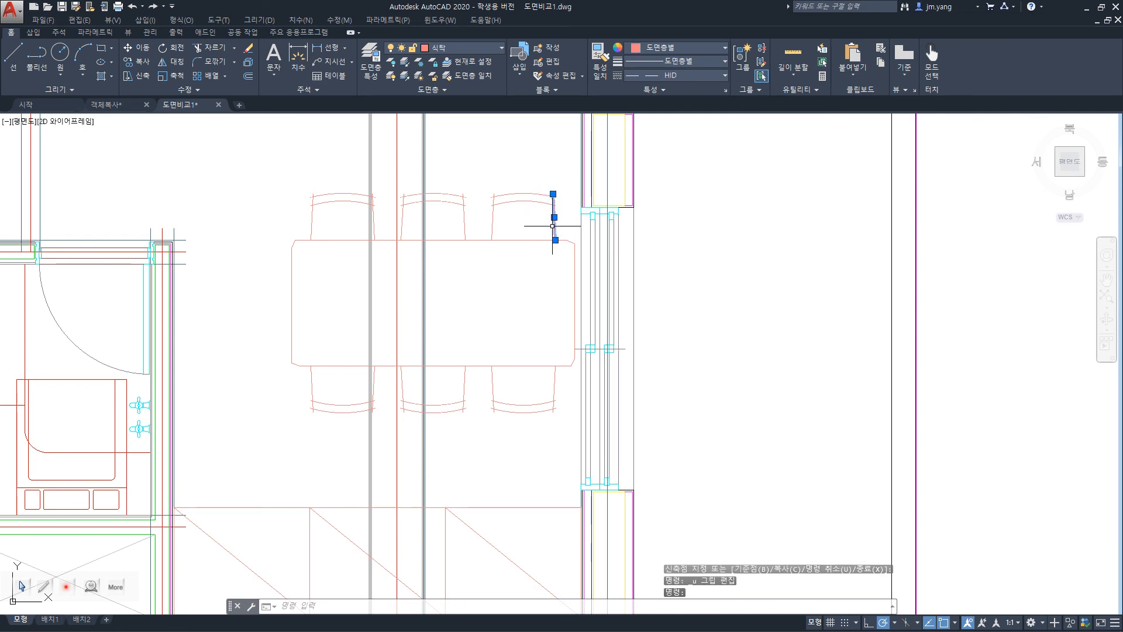
pyautogui.press('Escape')
pyautogui.press('Escape')
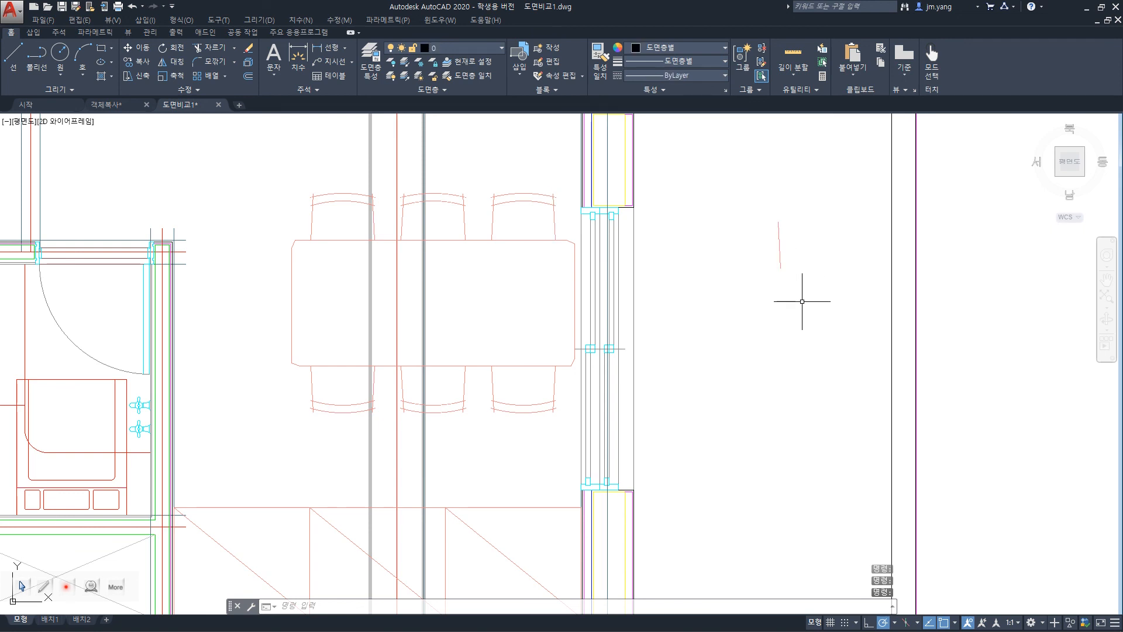
pyautogui.hotkey('ctrl', 'z')
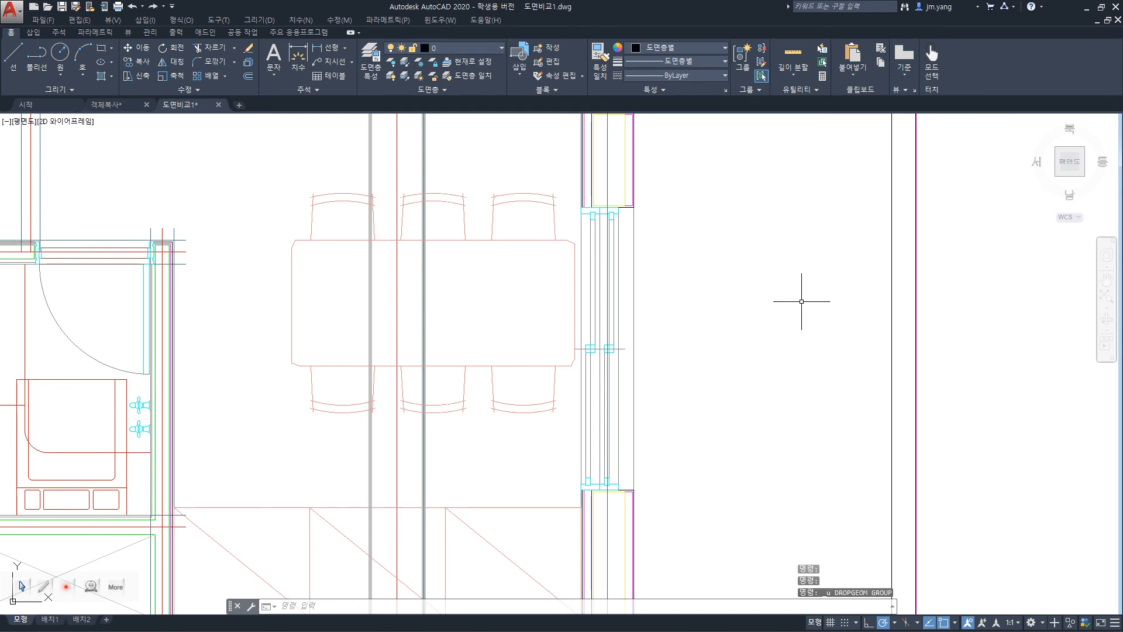
# Erase the duplicate right side line of the upper-right chair, then erase the remaining line and undo only that second erasure.
pyautogui.click(554, 217)
pyautogui.press('Delete')
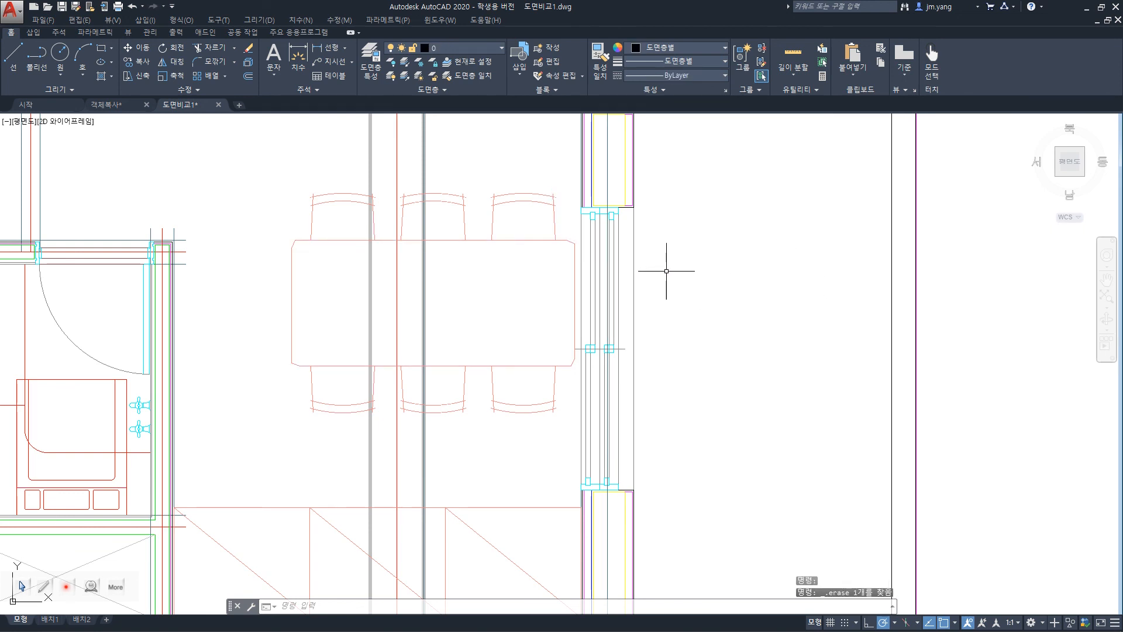
pyautogui.click(556, 216)
pyautogui.press('Delete')
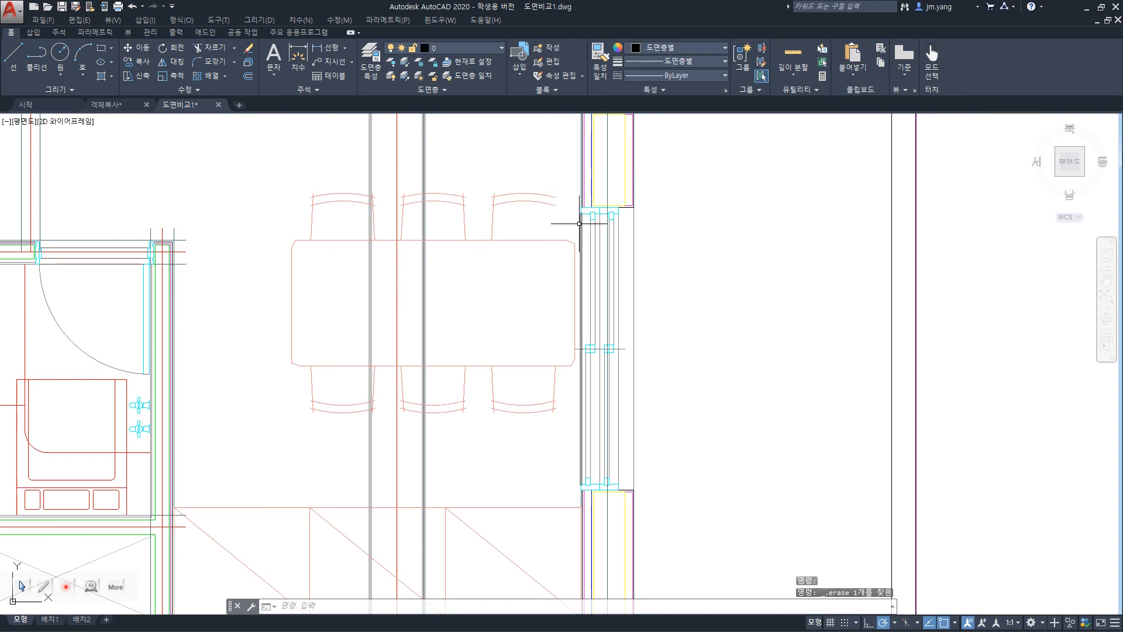
pyautogui.hotkey('ctrl', 'z')
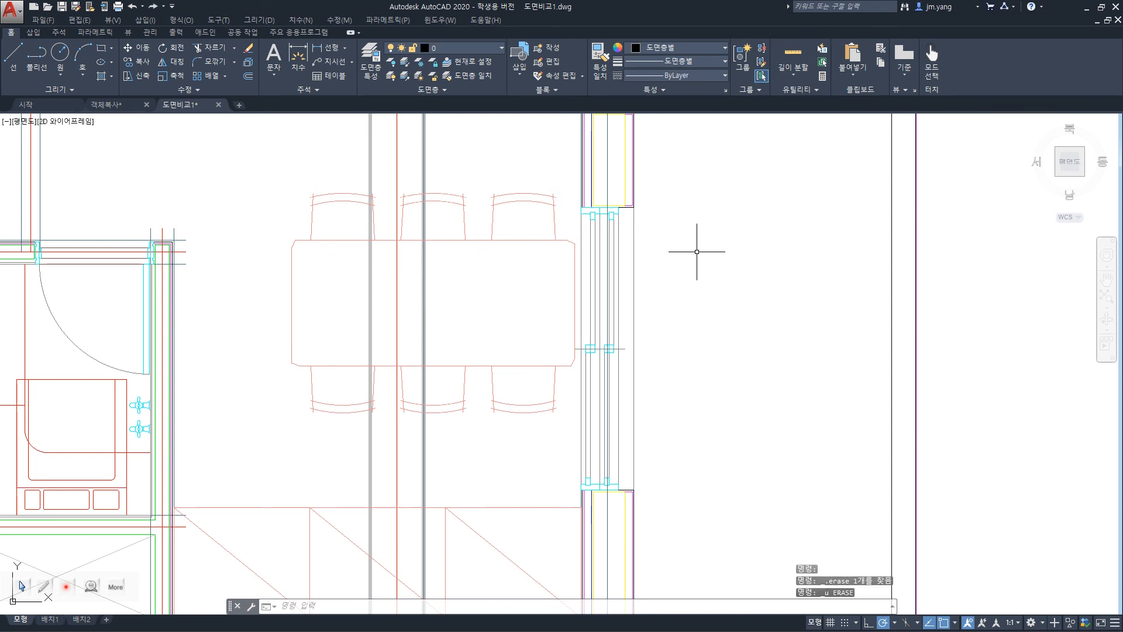
# Relocate the entire dining table outline beyond the window wall once more and undo the relocation.
pyautogui.click(480, 240)
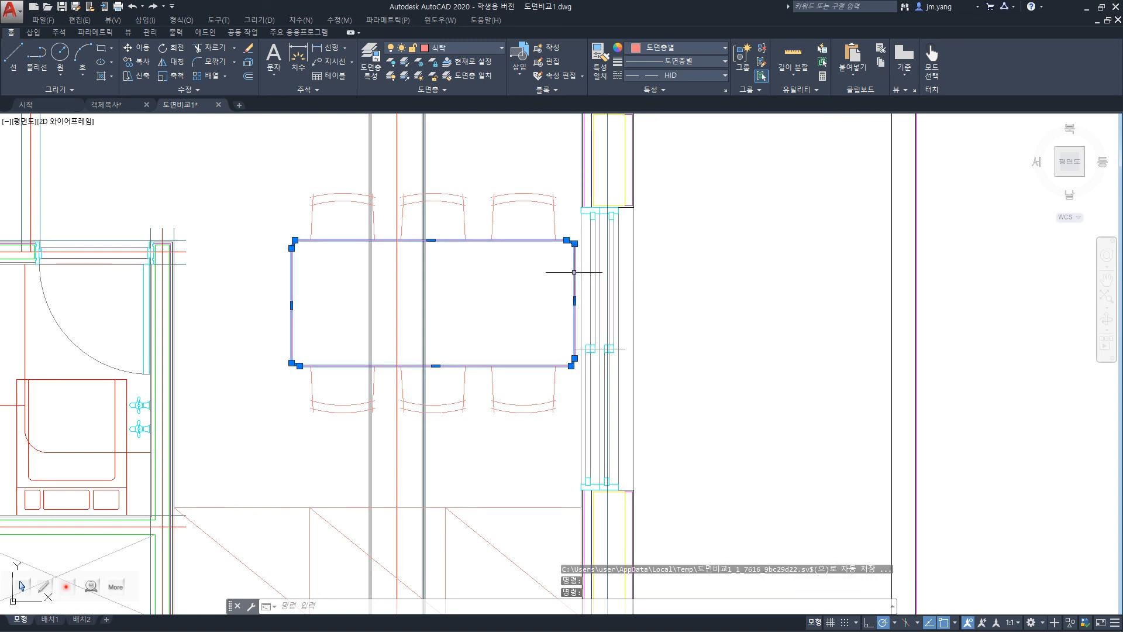
pyautogui.moveTo(573, 272); pyautogui.dragTo(955, 377)
pyautogui.hotkey('ctrl', 'z')
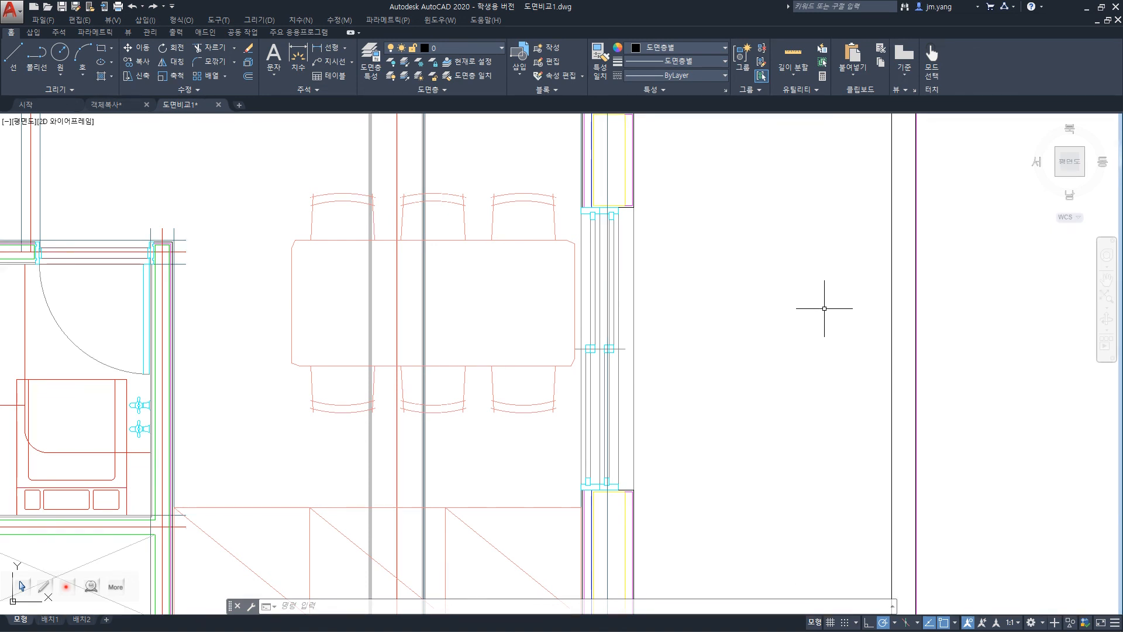
# Switch to the PowerPoint slide show and view the slide covering Stretch, Pedit, Explode and Change, Properties.
pyautogui.hotkey('alt', 'Tab')
pyautogui.hotkey('alt', 'Tab')
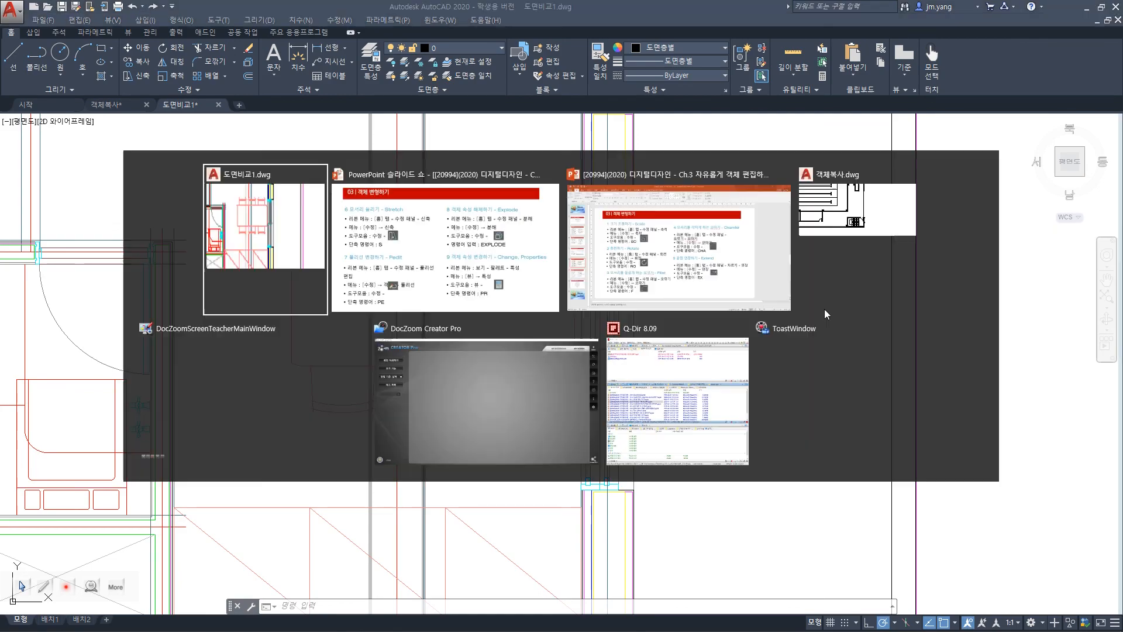
pyautogui.hotkey('alt', 'Tab')
pyautogui.hotkey('alt', 'Tab')
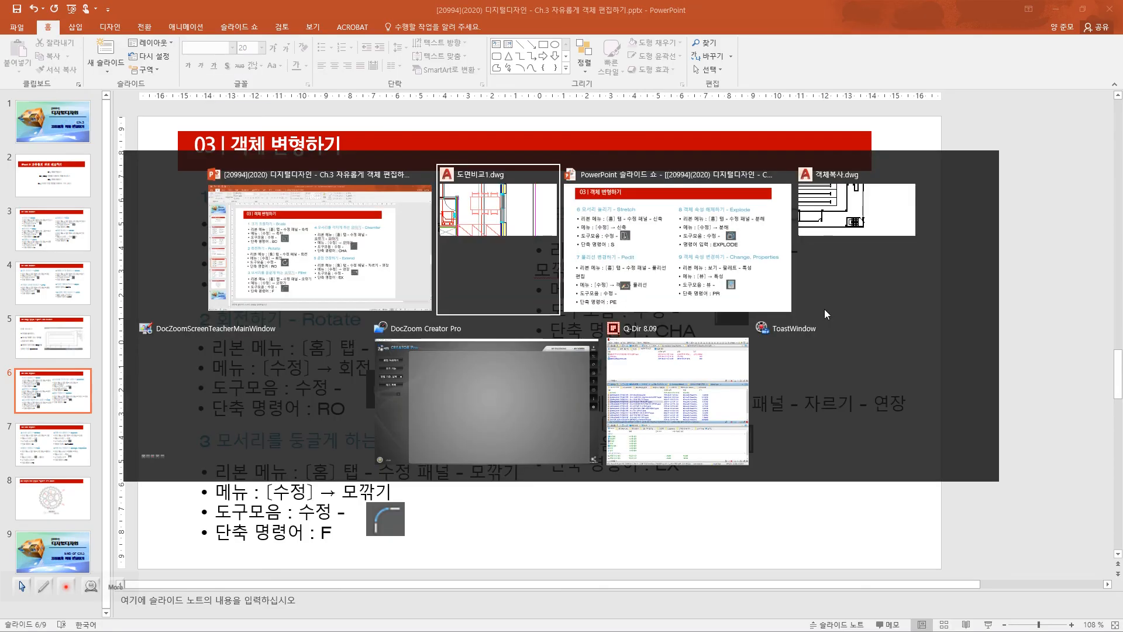
pyautogui.hotkey('alt', 'Tab')
pyautogui.hotkey('alt', 'Tab')
pyautogui.hotkey('alt', 'Tab')
pyautogui.hotkey('alt', 'Tab')
pyautogui.hotkey('alt', 'Tab')
pyautogui.hotkey('alt', 'Tab')
pyautogui.hotkey('alt', 'Tab')
pyautogui.hotkey('alt', 'Tab')
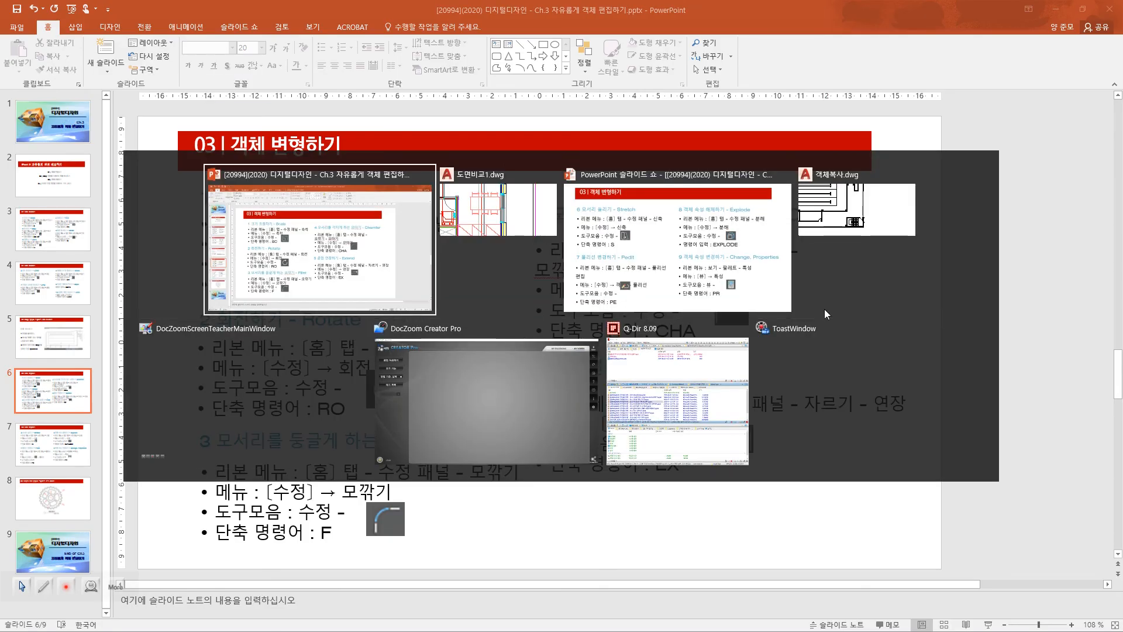
pyautogui.hotkey('alt', 'Tab')
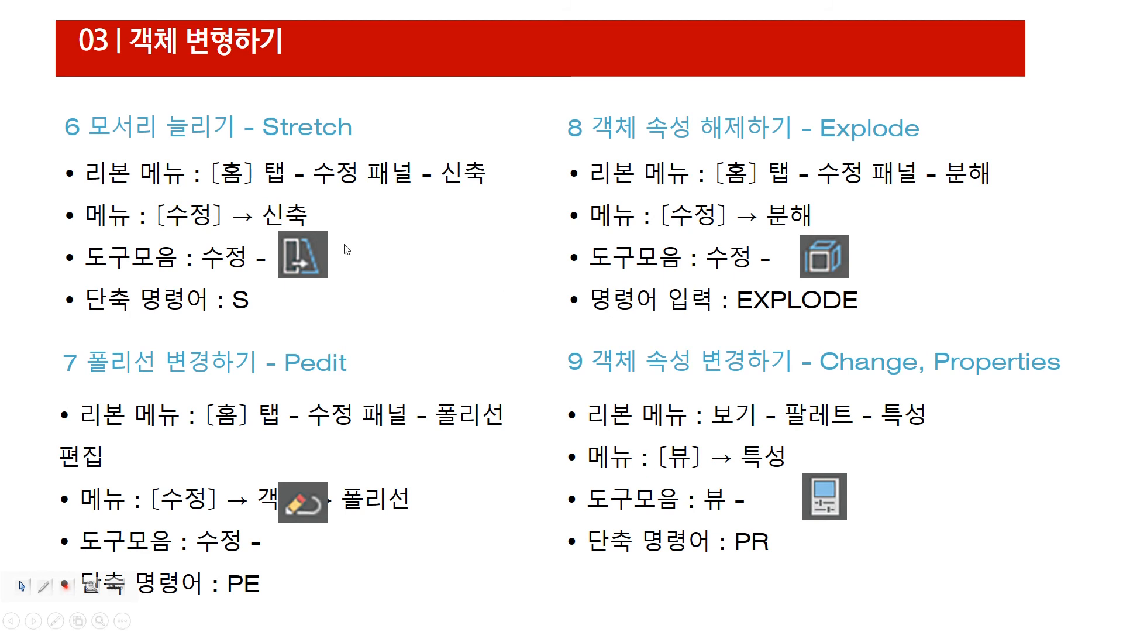